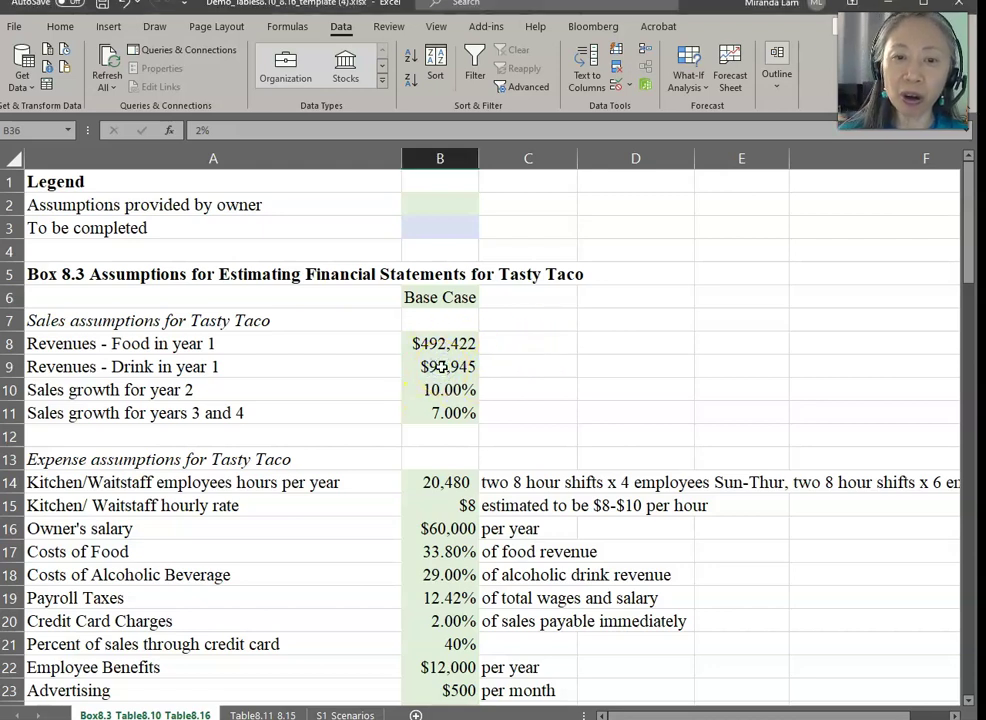
# Step: Review the sales, expense and balance sheet assumptions in Box 8.3 and the start-up cost items in Table 8.10
pyautogui.scroll(-2, 441, 367)
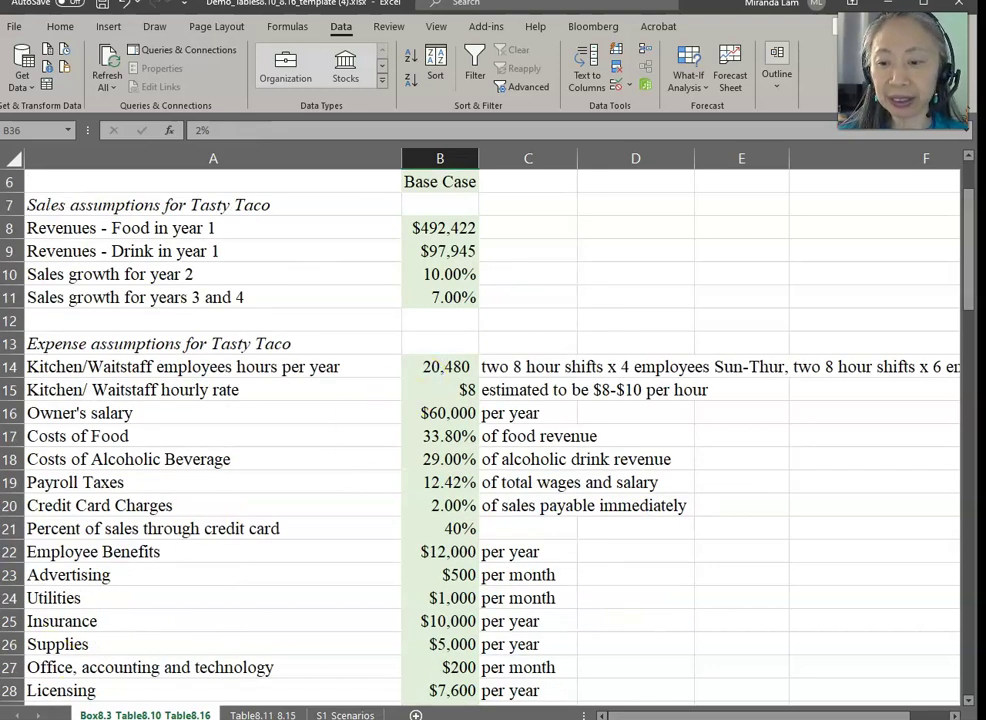
pyautogui.click(453, 409)
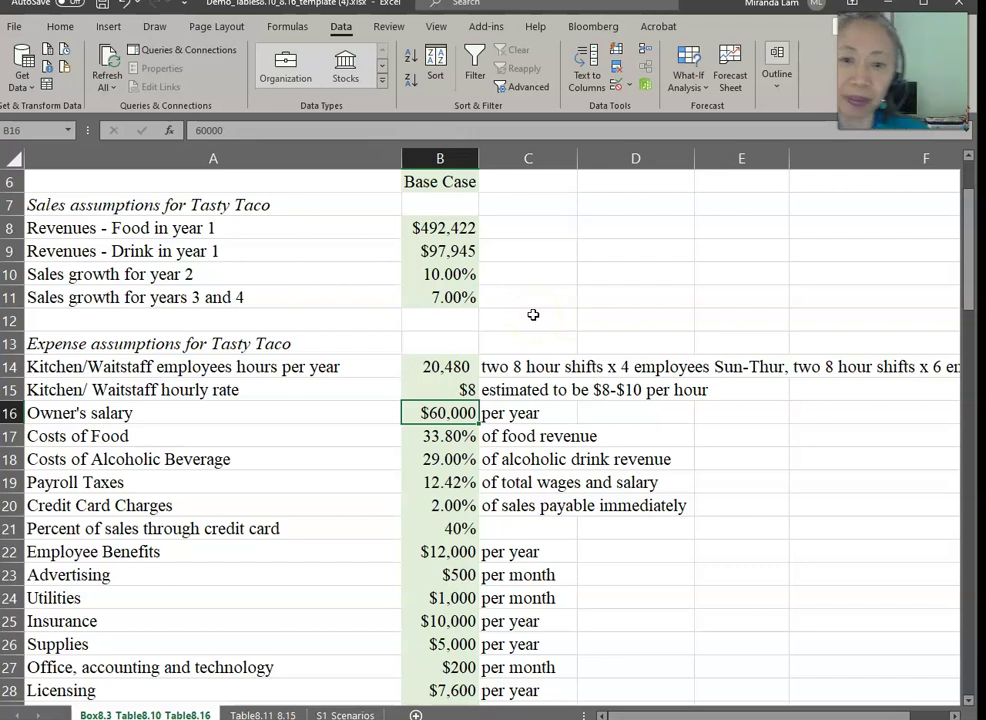
pyautogui.scroll(-2, 533, 315)
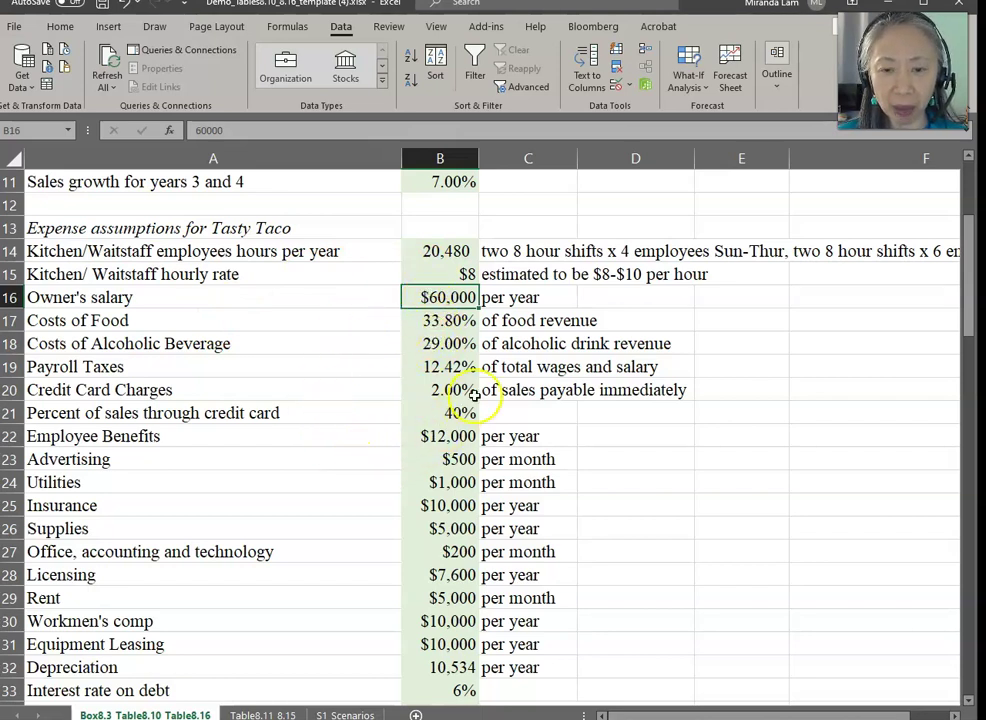
pyautogui.scroll(-2, 328, 461)
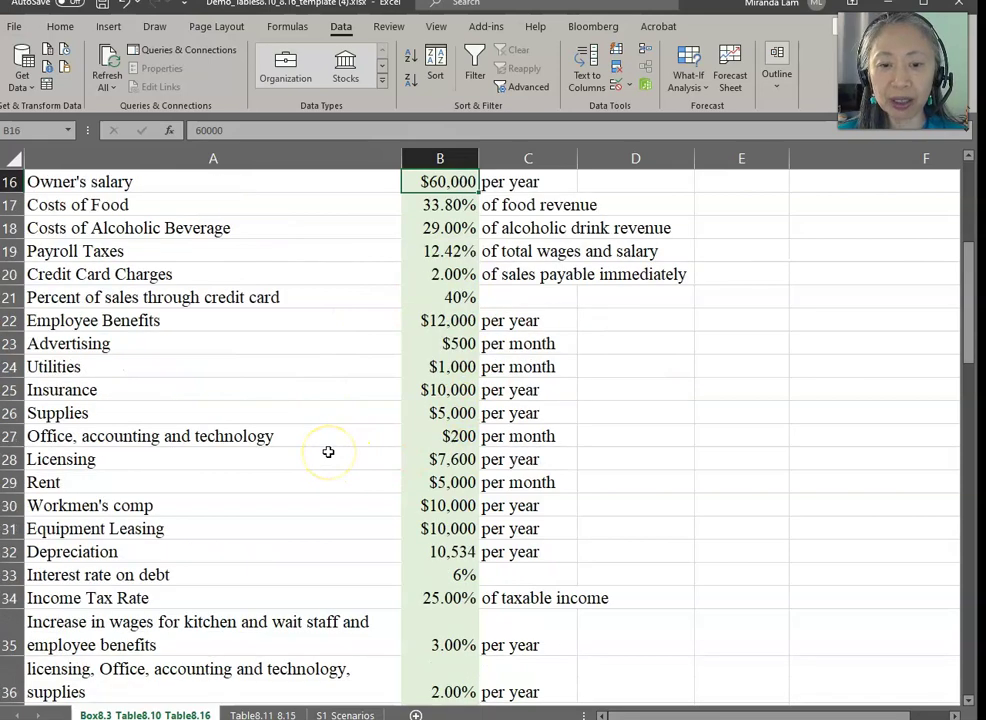
pyautogui.scroll(-2, 328, 455)
pyautogui.scroll(-5, 328, 452)
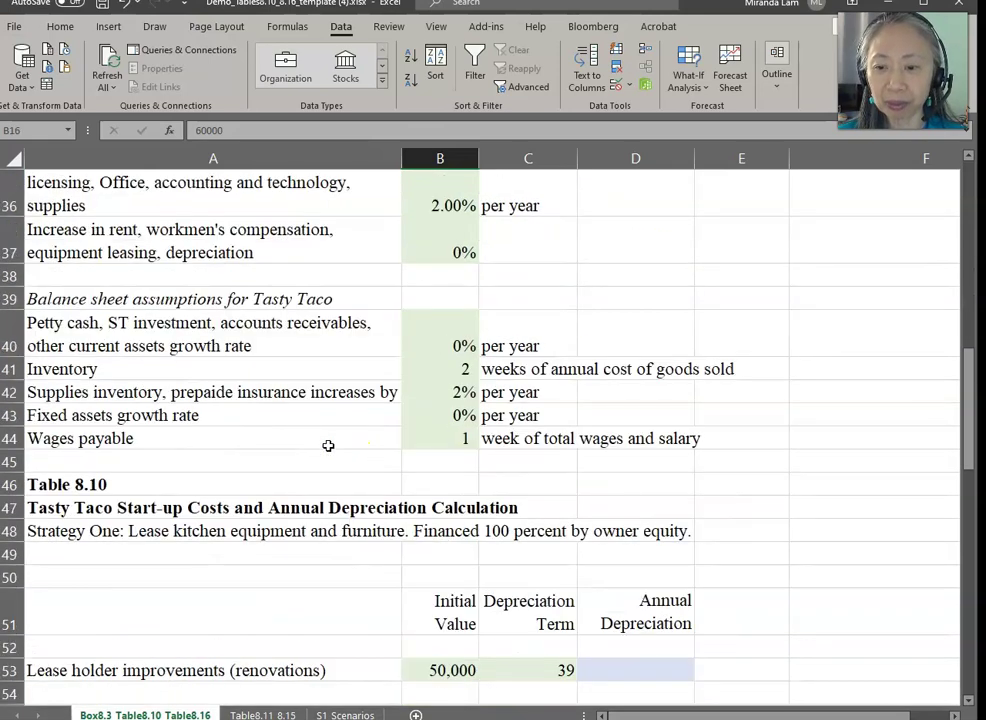
pyautogui.scroll(-2, 328, 445)
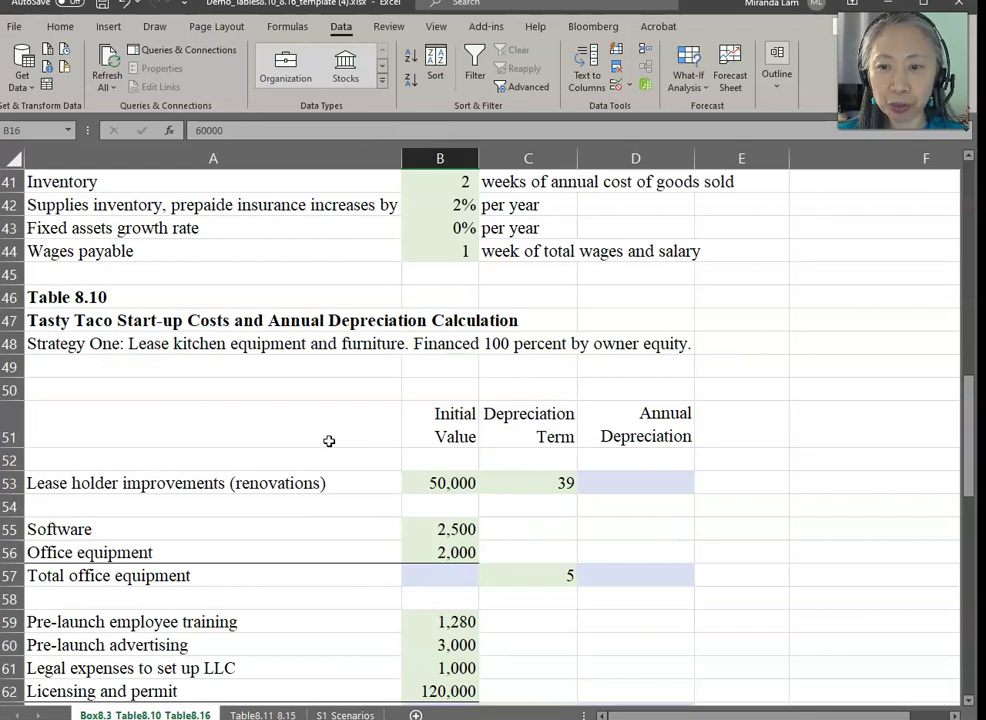
pyautogui.scroll(-2, 329, 441)
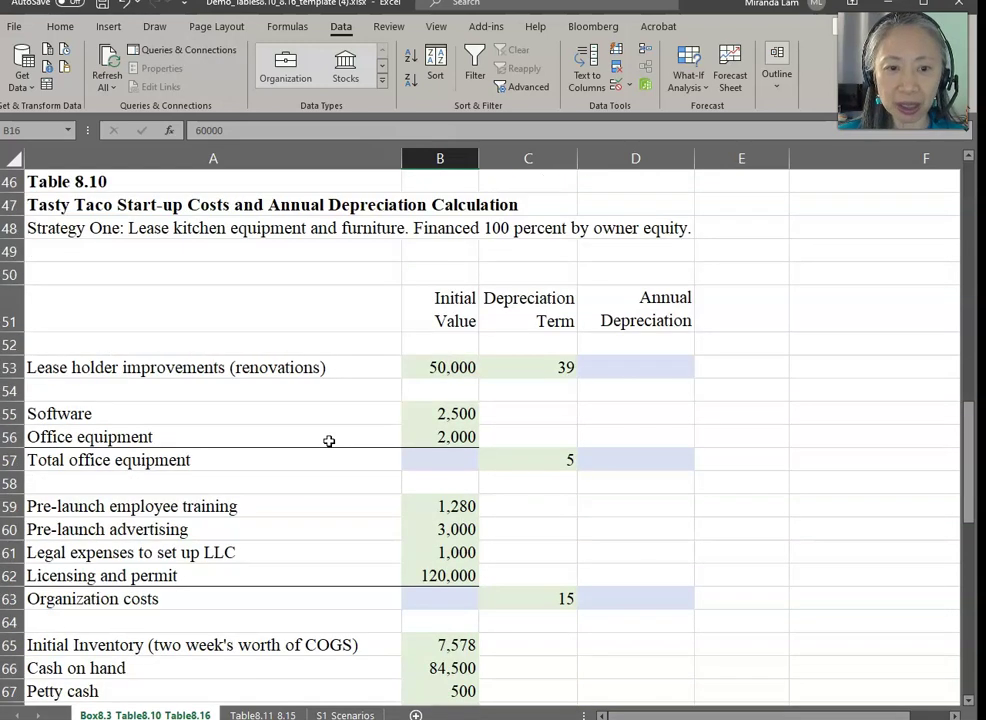
pyautogui.scroll(-2, 329, 441)
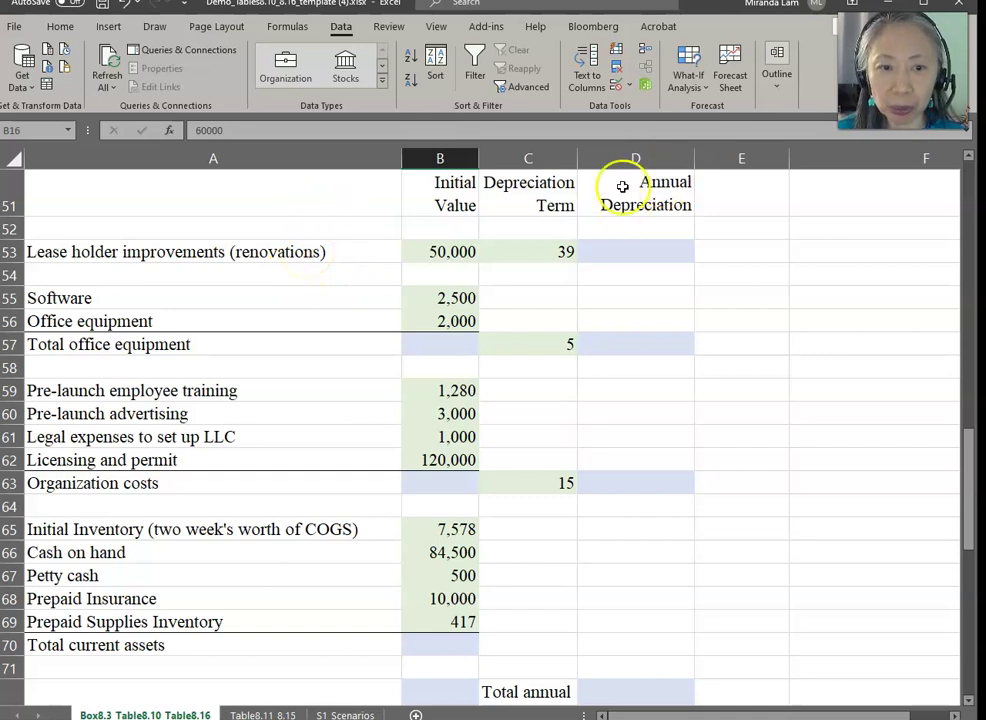
# Step: Calculate the annual depreciation of lease holder improvements in D53 as initial value divided by depreciation term, =B53/C53
pyautogui.click(638, 248)
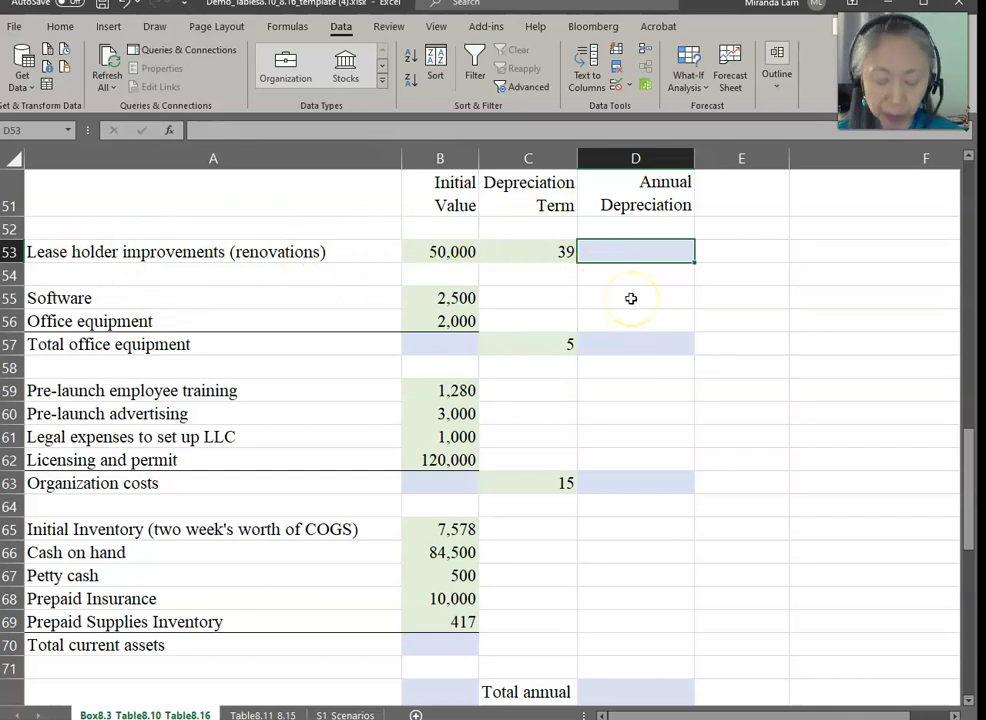
pyautogui.write('=')
pyautogui.press('Left')
pyautogui.press('Left')
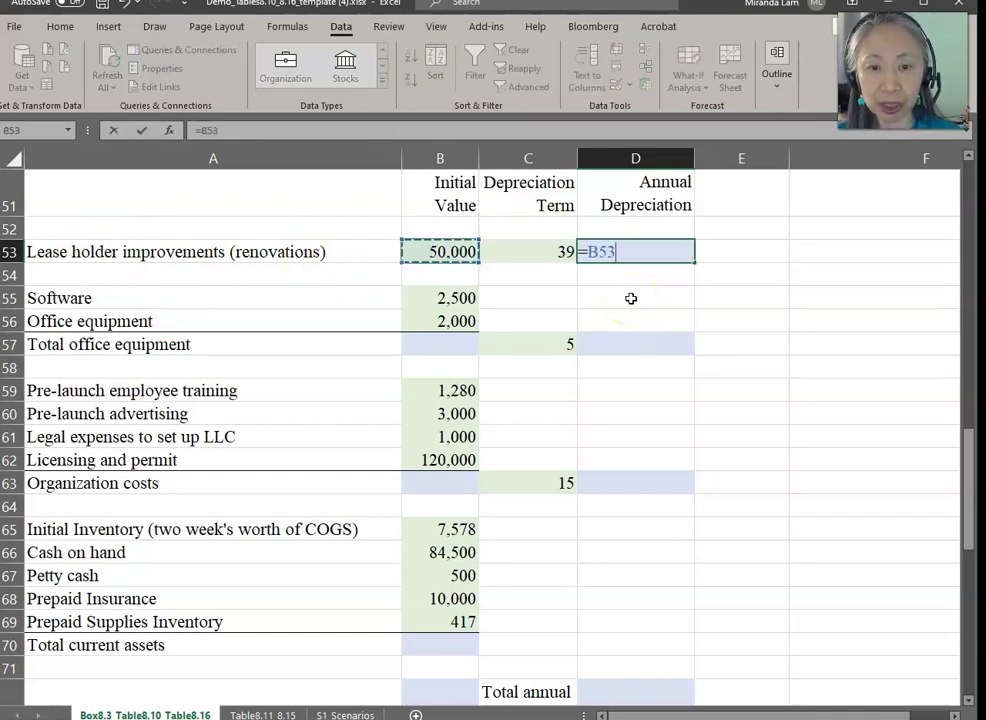
pyautogui.write('/')
pyautogui.press('Left')
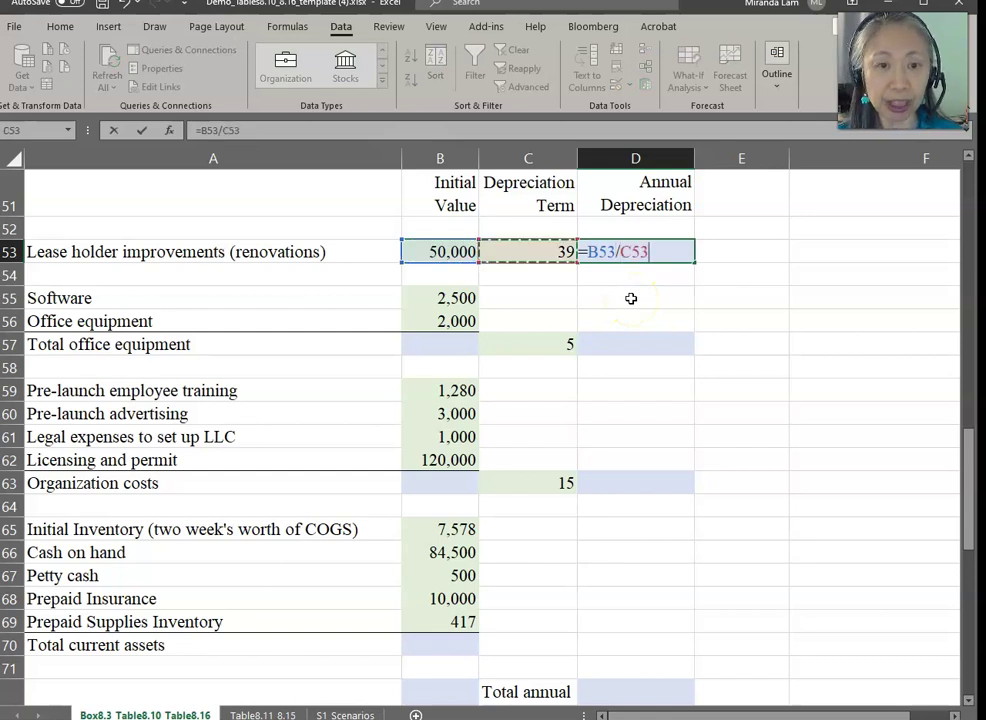
pyautogui.press('Return')
pyautogui.click(629, 255)
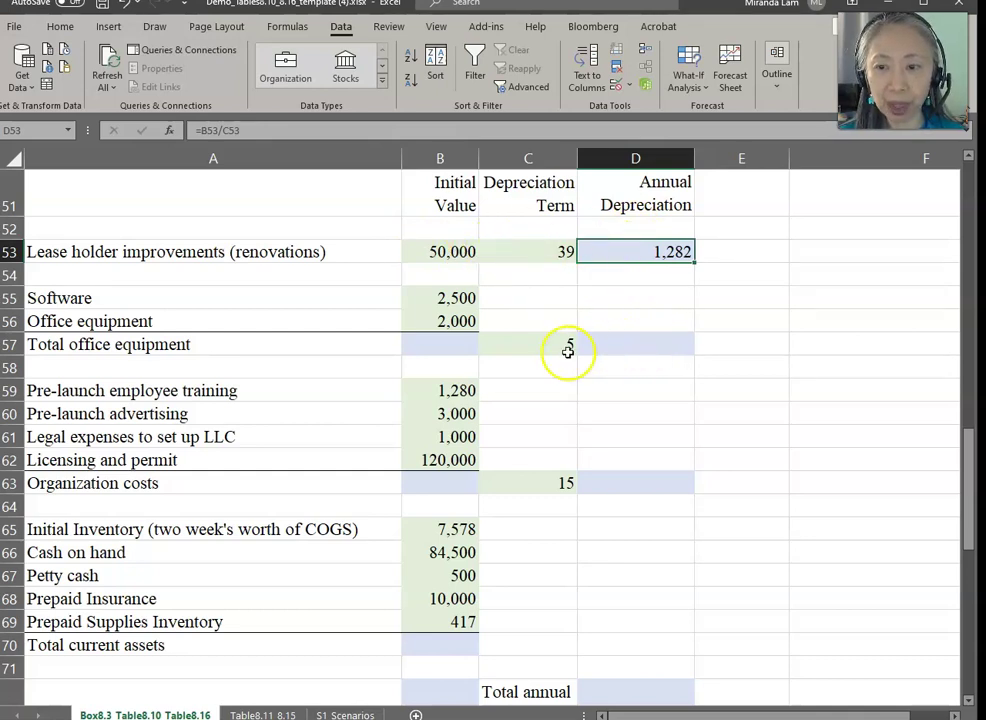
# Step: Total the software and office equipment costs in B57 with =SUM(B55:B56)
pyautogui.click(467, 344)
pyautogui.write('=')
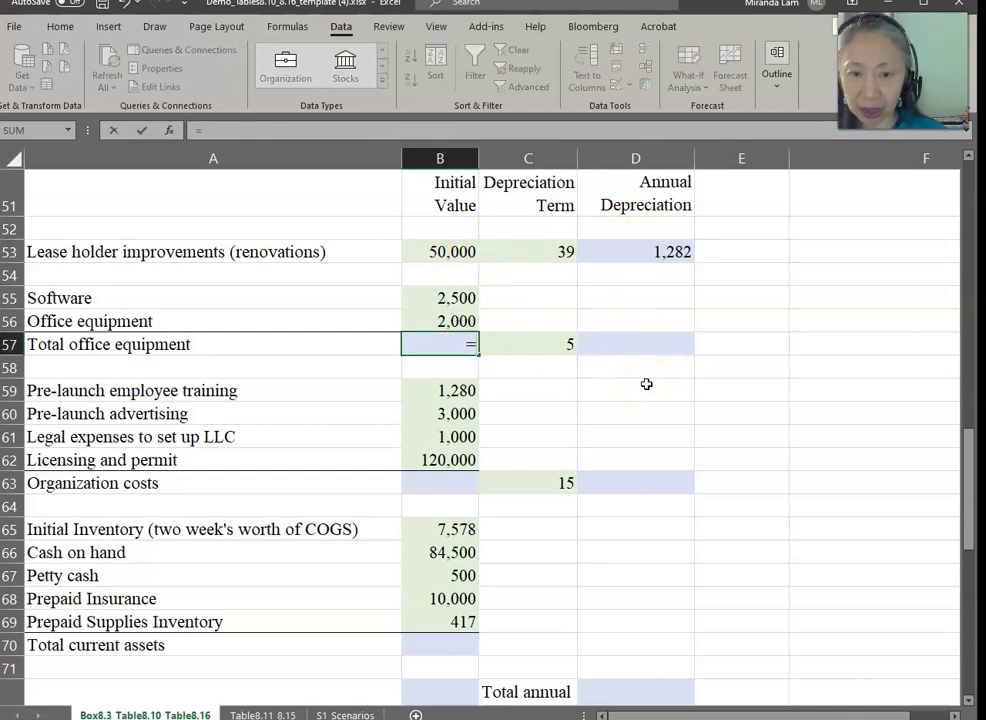
pyautogui.write('sum(')
pyautogui.press('Up')
pyautogui.press('Up')
pyautogui.hotkey('shift', 'Down')
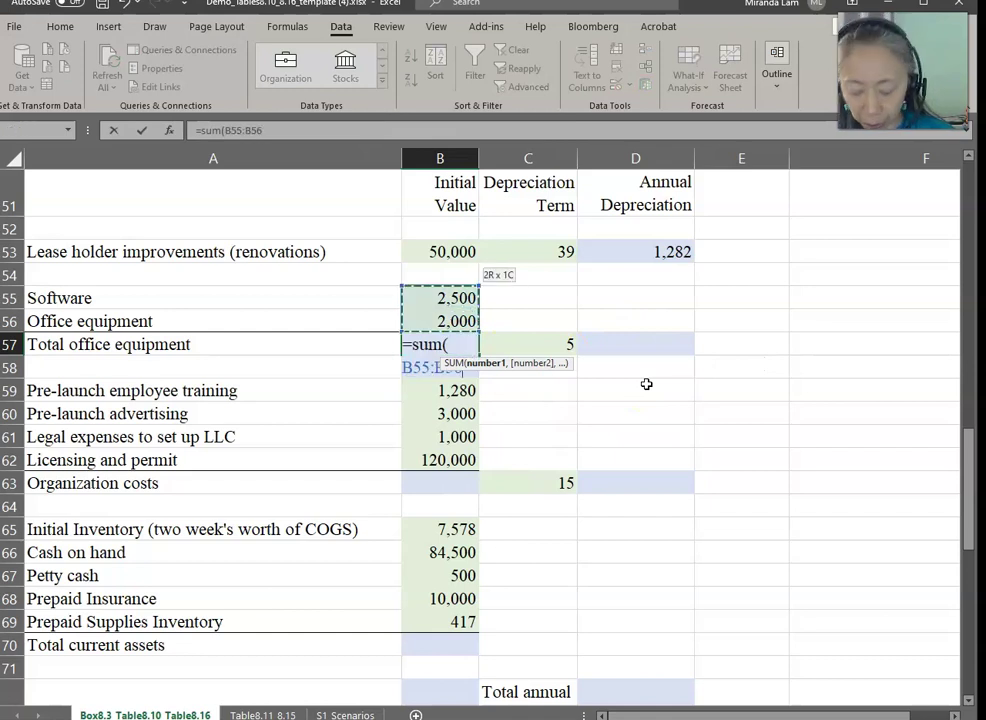
pyautogui.write(')')
pyautogui.press('Return')
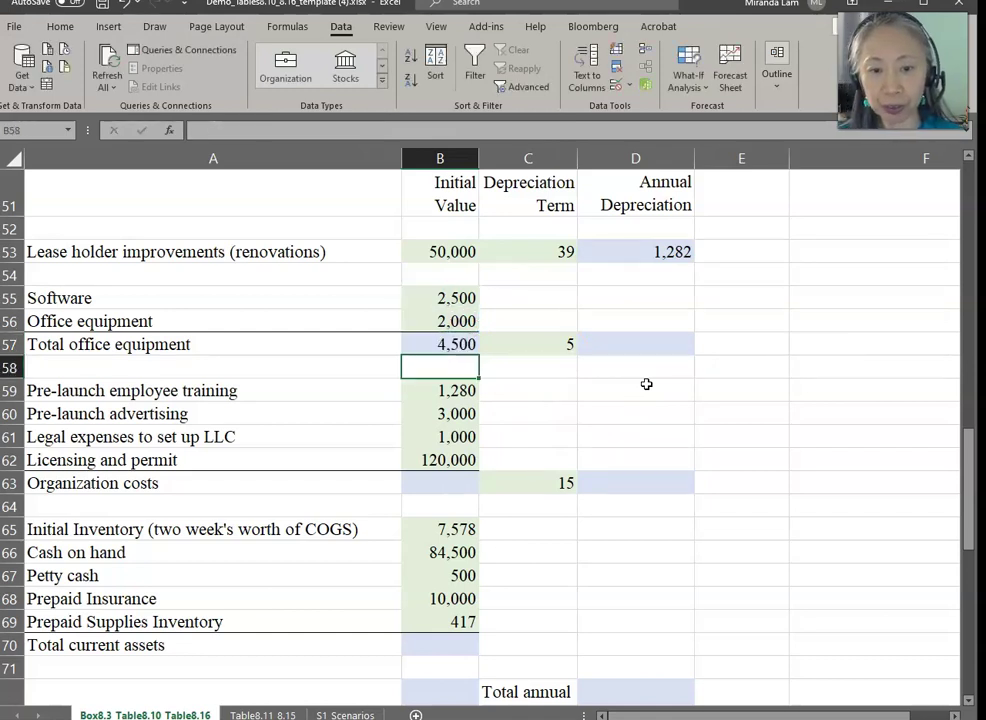
# Step: Total the organization costs in B63 by summing the training, advertising, legal and licensing values in B59:B62
pyautogui.press('Down')
pyautogui.press('Down')
pyautogui.press('Down')
pyautogui.press('Down')
pyautogui.press('Down')
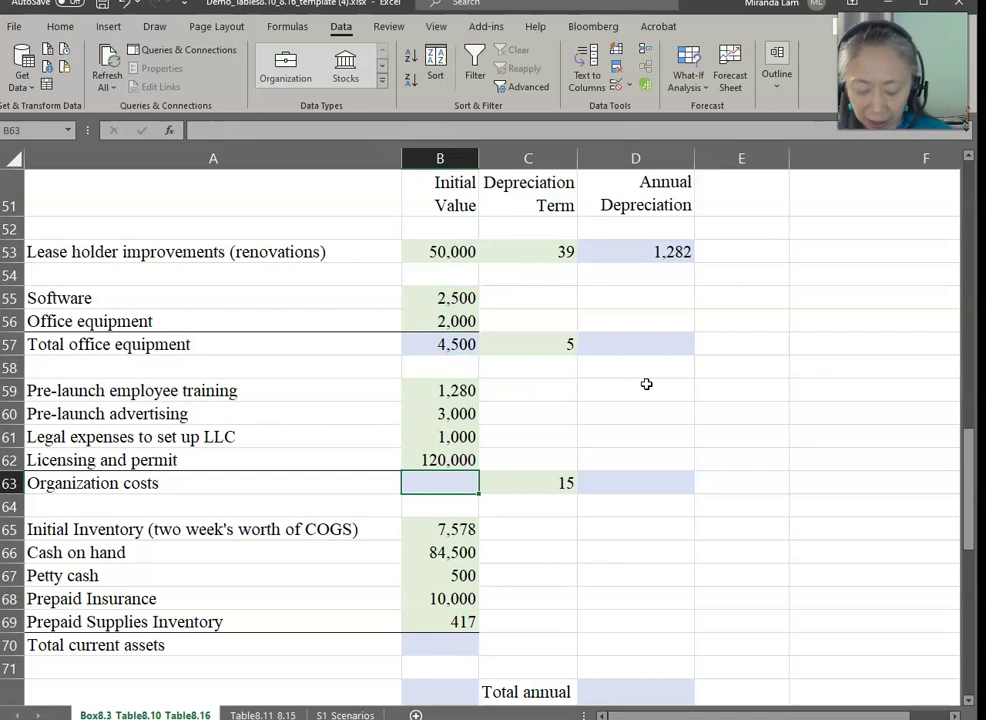
pyautogui.write('=si')
pyautogui.press('BackSpace')
pyautogui.write('um(')
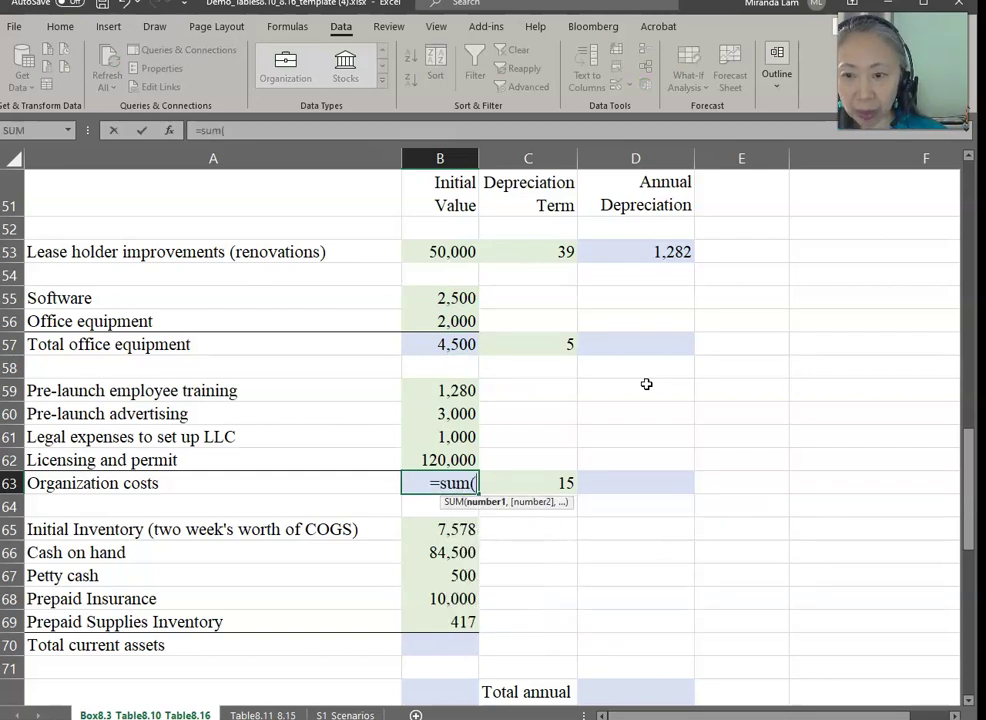
pyautogui.press('Up')
pyautogui.hotkey('shift', 'Up')
pyautogui.hotkey('shift', 'Up')
pyautogui.hotkey('shift', 'Up')
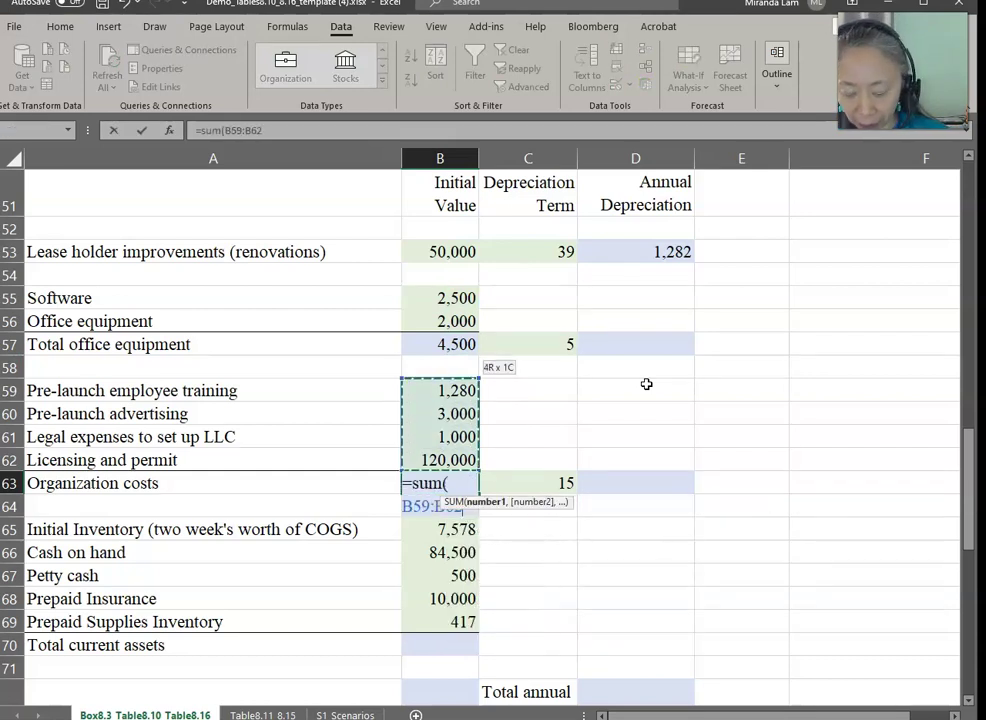
pyautogui.write(')')
pyautogui.press('Return')
# Step: Review the individual pre-launch, legal and licensing amounts that make up the organization costs total
pyautogui.press('Up')
pyautogui.press('Up')
pyautogui.press('Up')
pyautogui.press('Up')
pyautogui.press('Up')
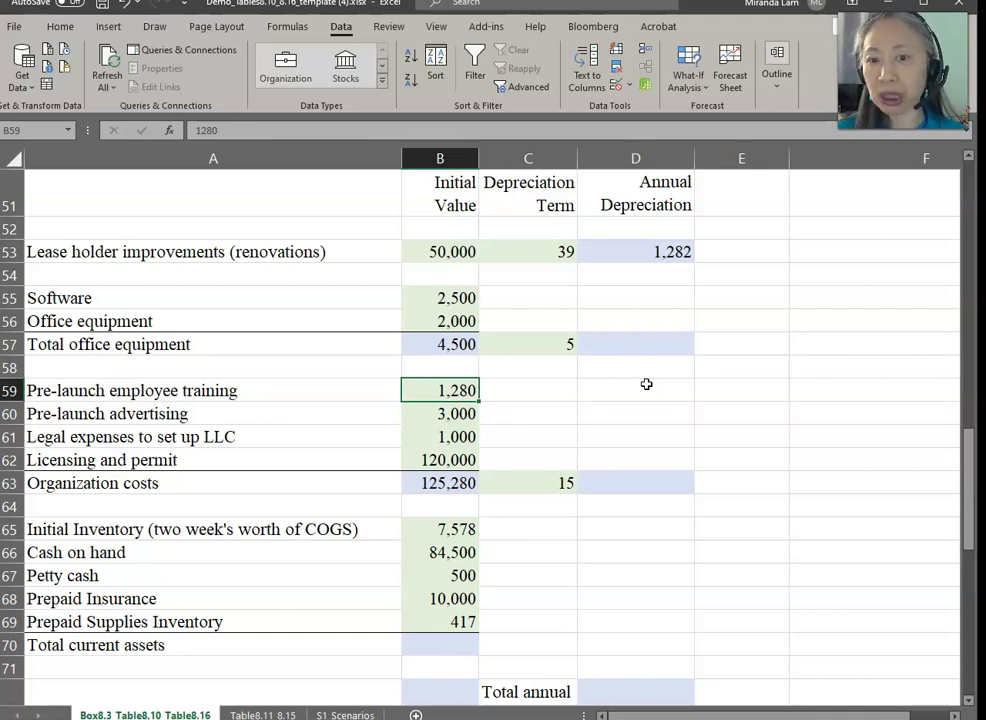
pyautogui.press('Down')
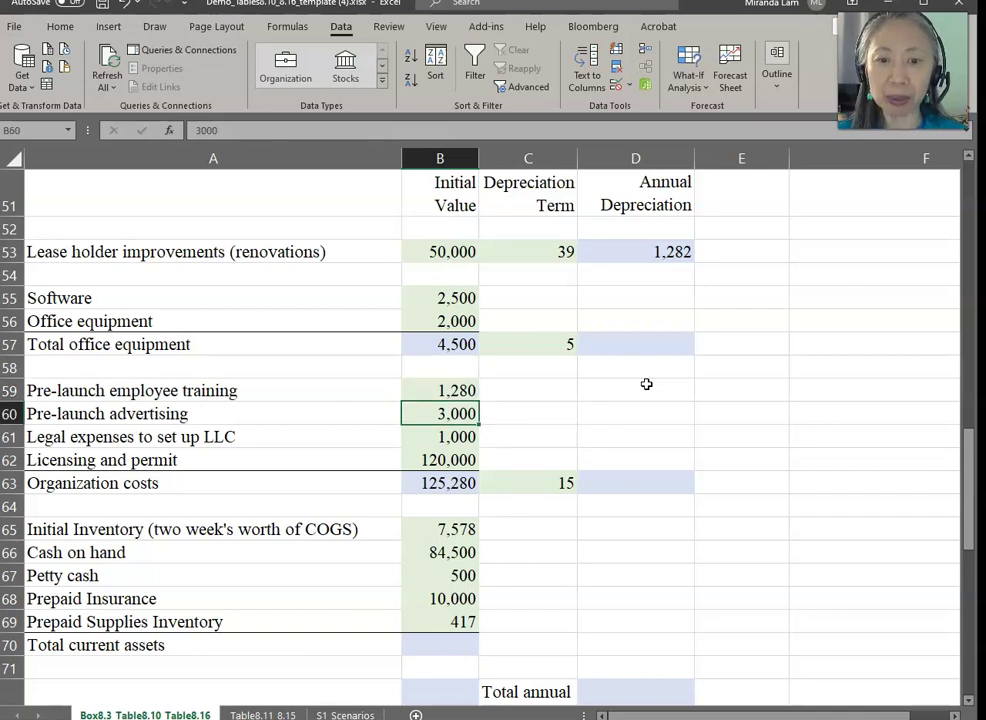
pyautogui.press('Down')
pyautogui.press('Down')
pyautogui.press('Down')
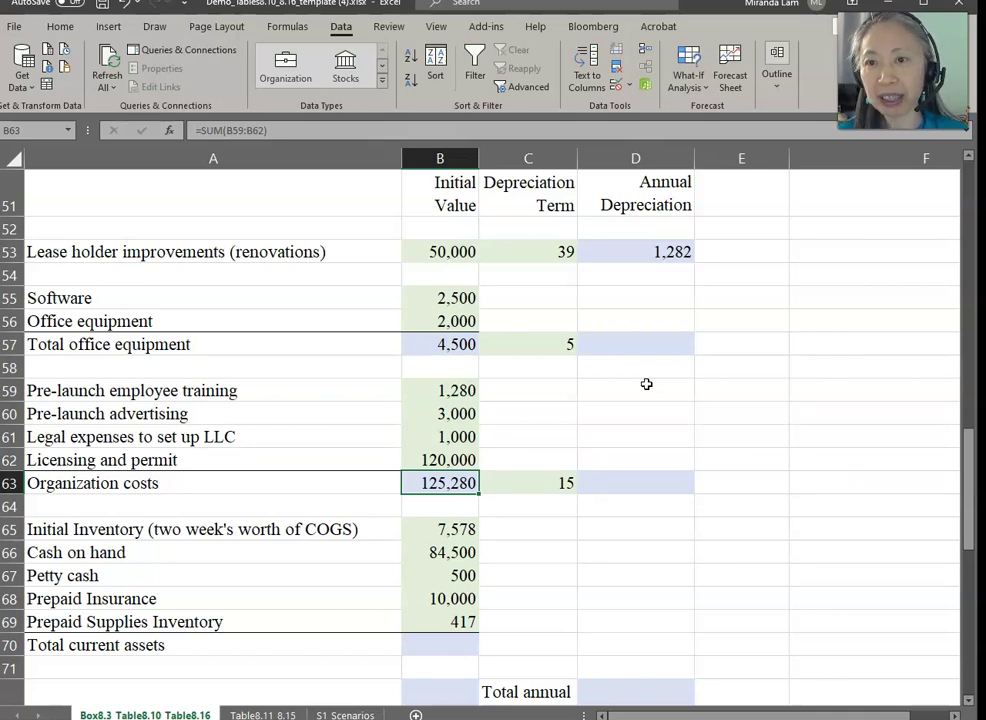
# Step: Total the current assets in B70 by summing B65:B69, from initial inventory through prepaid supplies inventory
pyautogui.press('Down')
pyautogui.press('Down')
pyautogui.press('Down')
pyautogui.press('Down')
pyautogui.press('Down')
pyautogui.press('Down')
pyautogui.press('Down')
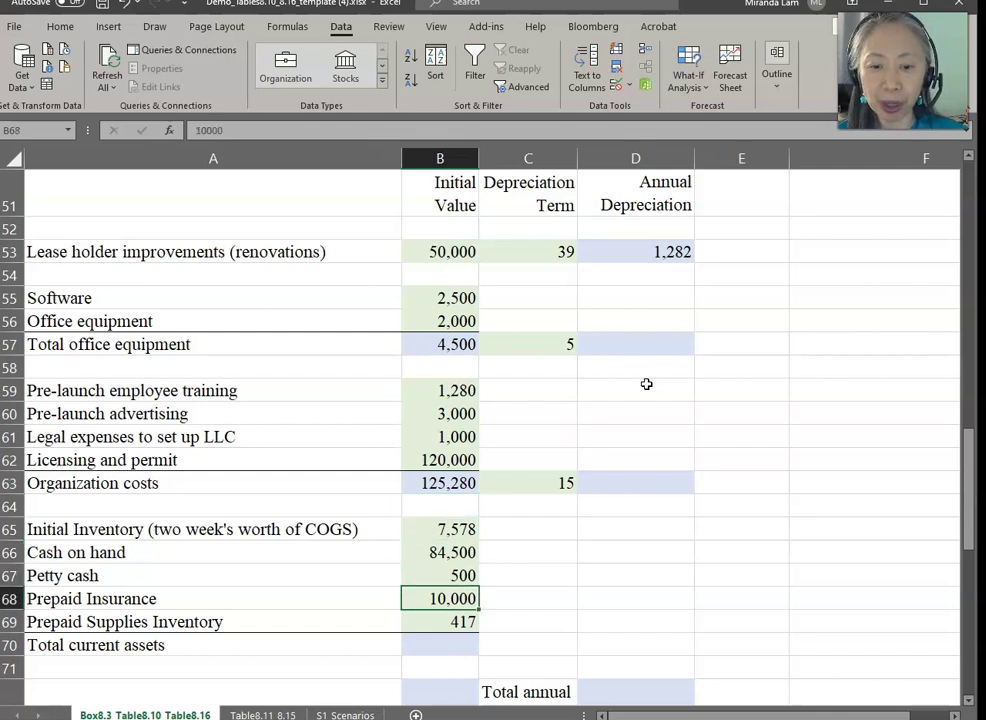
pyautogui.write('=sum(')
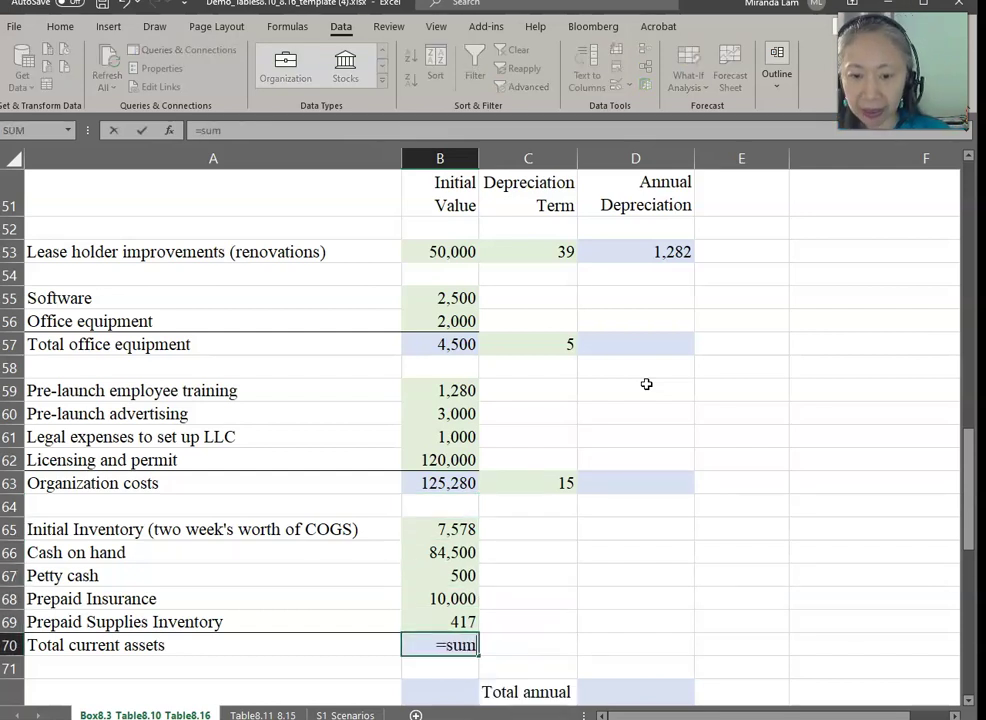
pyautogui.press('Up')
pyautogui.hotkey('shift', 'Up')
pyautogui.hotkey('shift', 'Up')
pyautogui.hotkey('shift', 'Up')
pyautogui.hotkey('shift', 'Up')
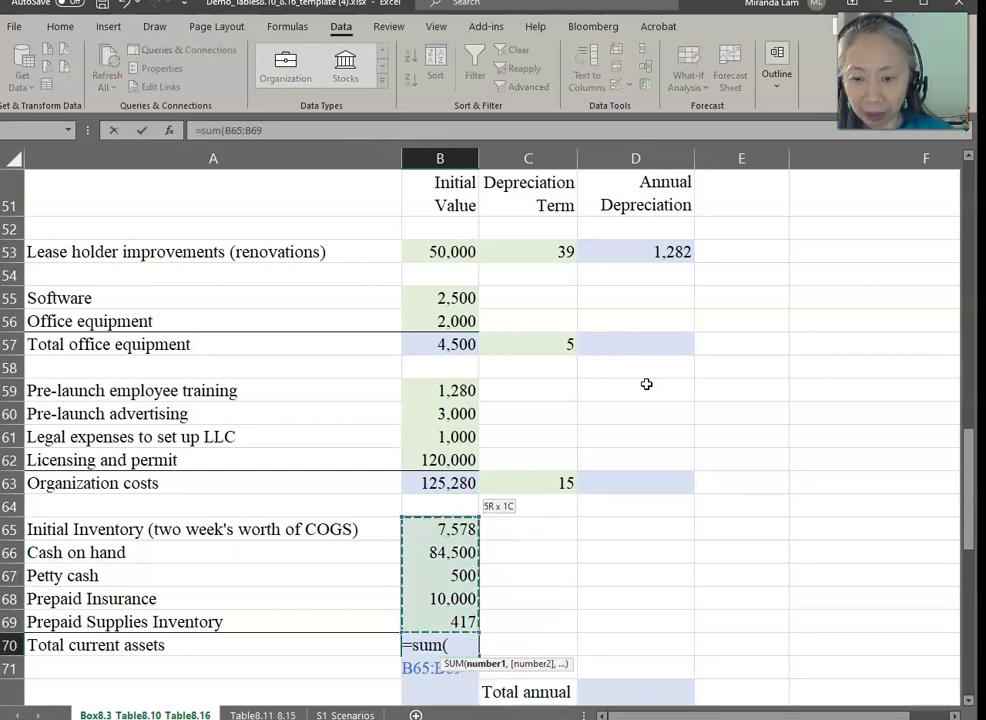
pyautogui.press('Return')
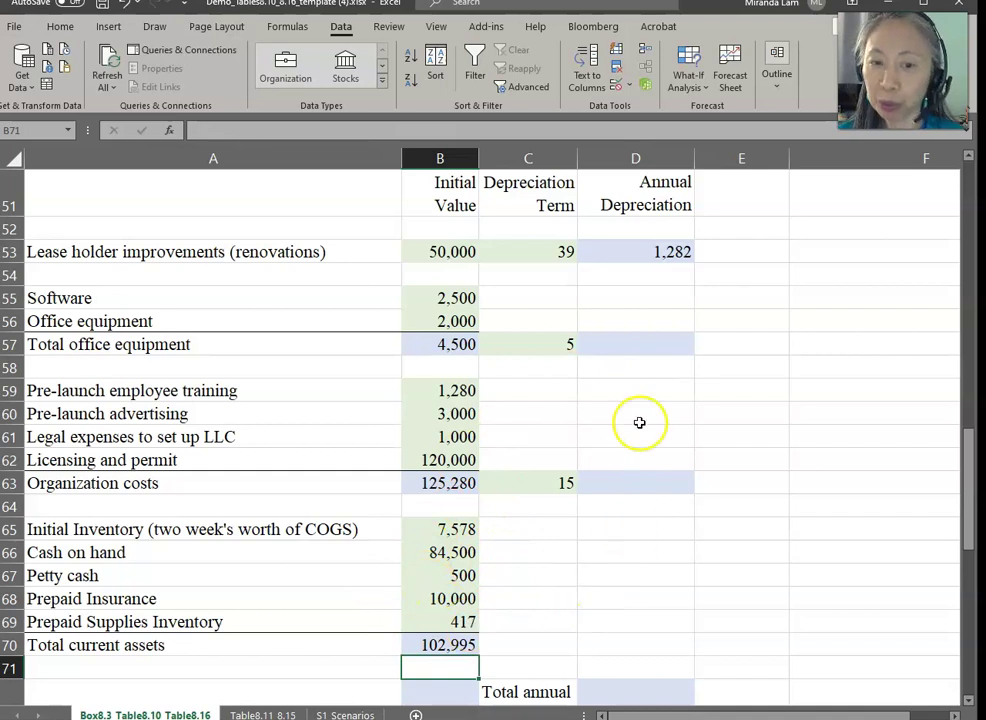
# Step: Calculate the annual depreciation of total office equipment in D57 with =B57/C57
pyautogui.click(660, 344)
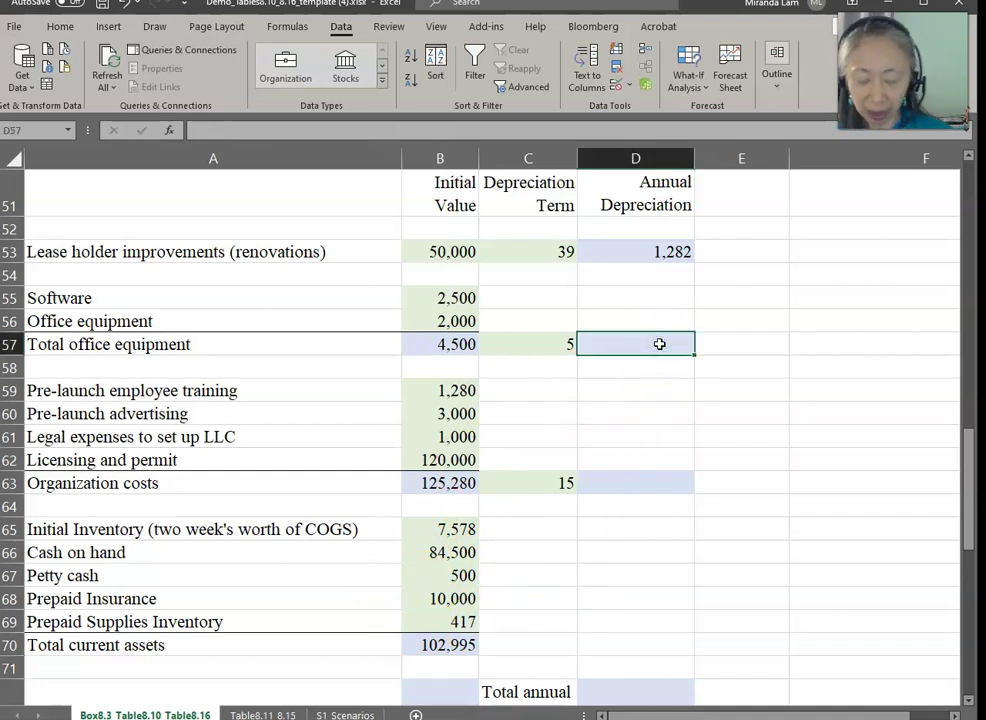
pyautogui.write('=')
pyautogui.press('Left')
pyautogui.press('Left')
pyautogui.write('/')
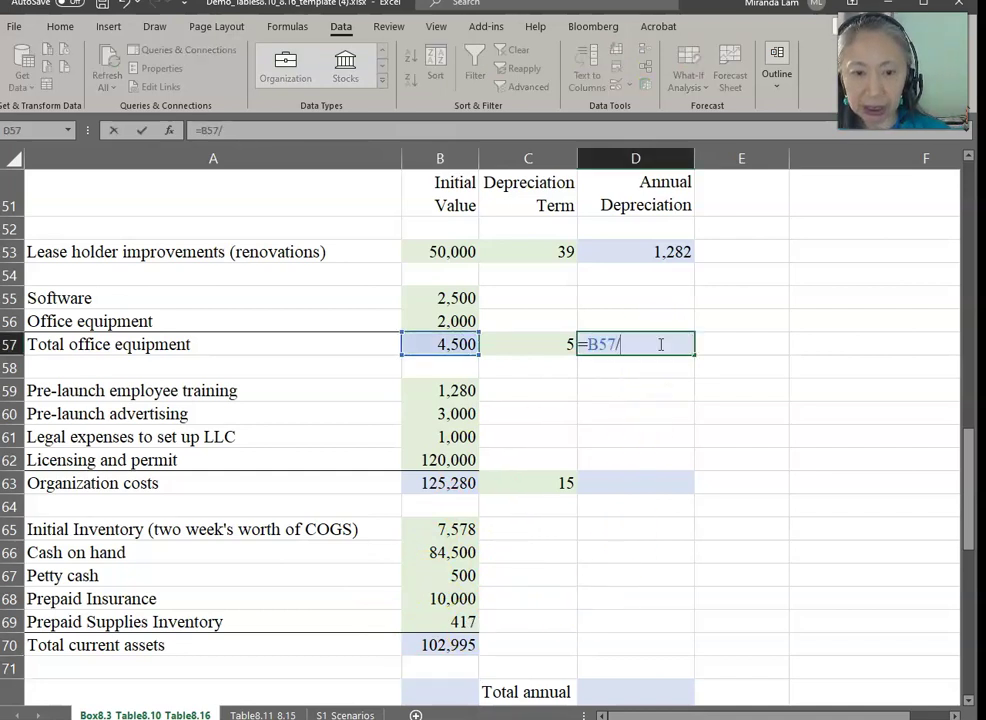
pyautogui.press('Left')
pyautogui.press('Return')
# Step: Calculate the annual depreciation of organization costs in D63 with =B63/C63
pyautogui.press('Down')
pyautogui.press('Down')
pyautogui.press('Down')
pyautogui.press('Down')
pyautogui.press('Down')
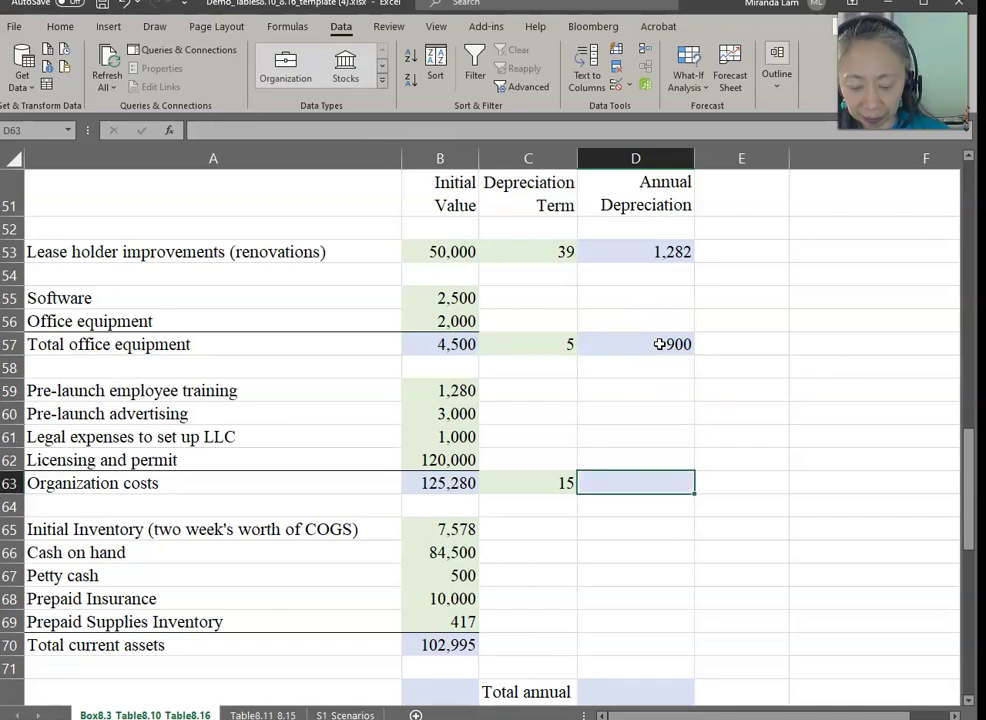
pyautogui.write('=')
pyautogui.press('Left')
pyautogui.press('Left')
pyautogui.write('/')
pyautogui.press('Left')
pyautogui.press('Return')
# Step: Enter the total start up costs in B72 as the sum of the four category amounts, =B53+B57+B63+B70
pyautogui.scroll(-2, 591, 372)
pyautogui.scroll(2, 591, 372)
pyautogui.click(447, 692)
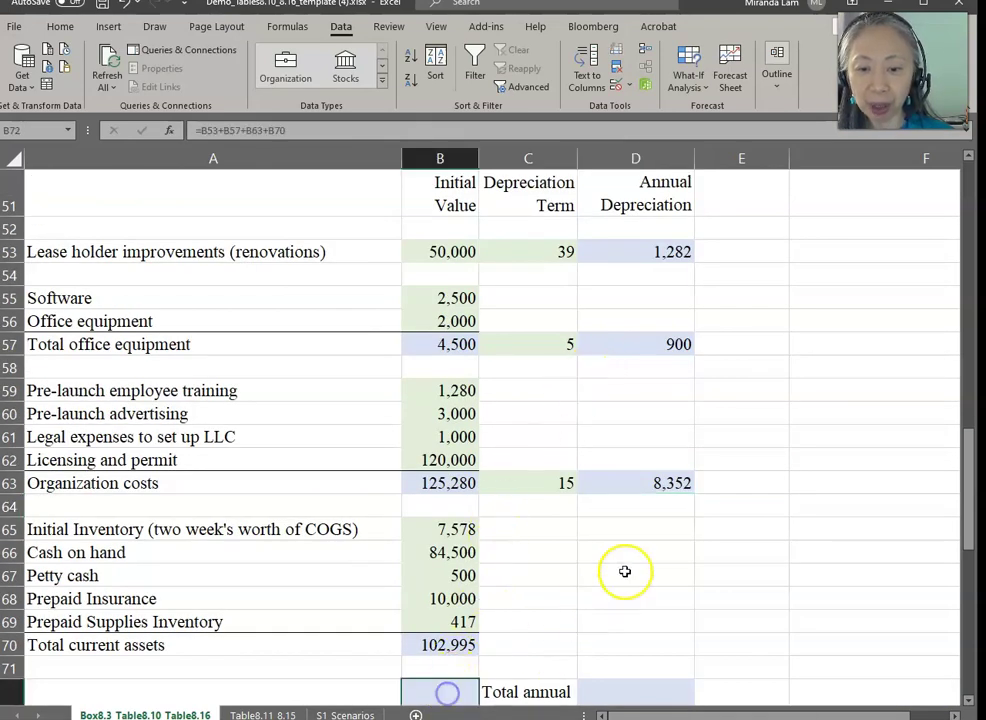
pyautogui.write('=')
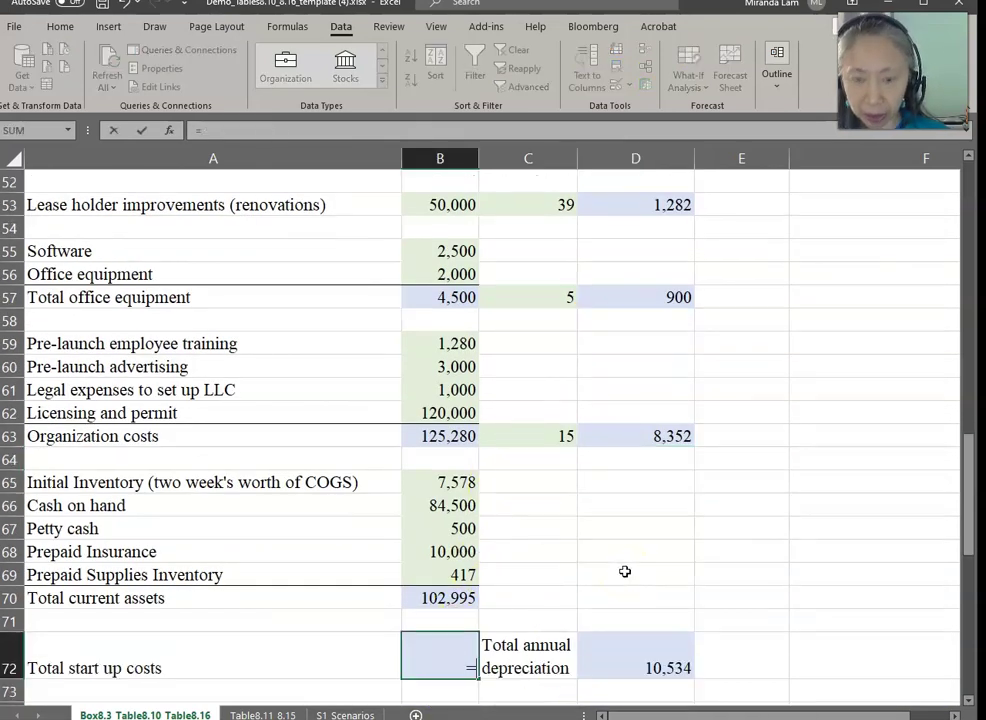
pyautogui.click(432, 207)
pyautogui.write('+')
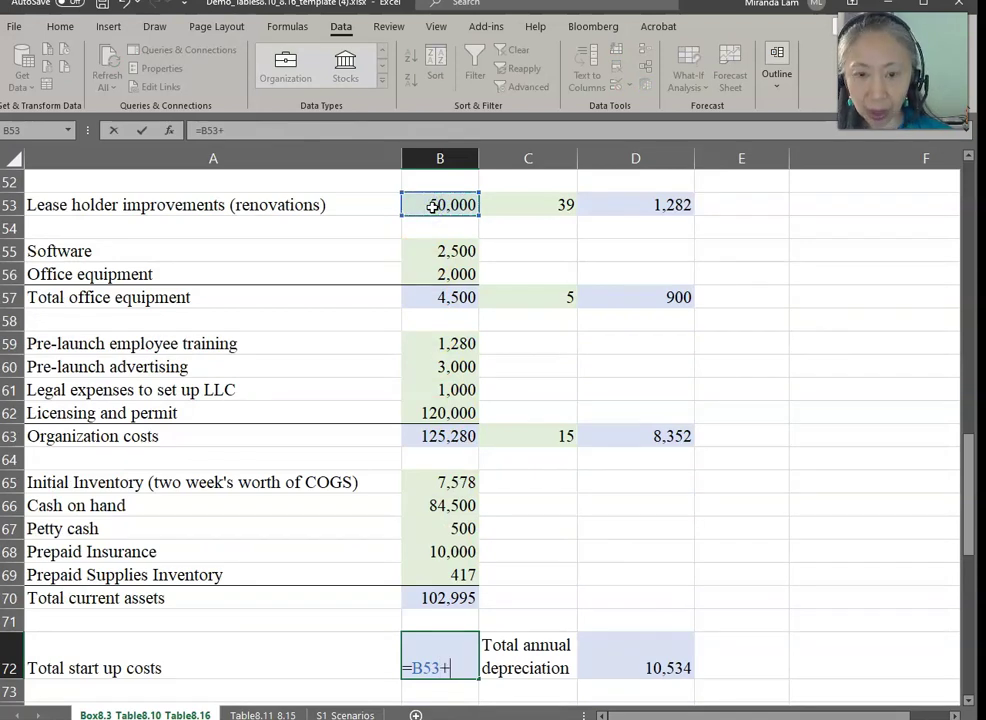
pyautogui.click(441, 288)
pyautogui.write('+')
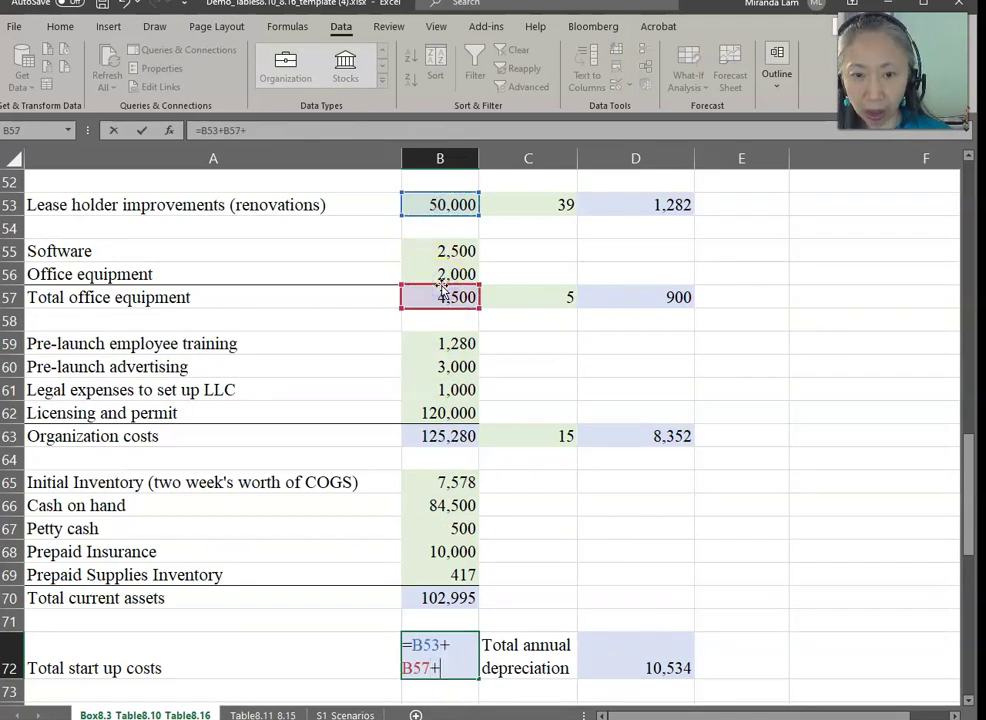
pyautogui.click(409, 436)
pyautogui.write('+')
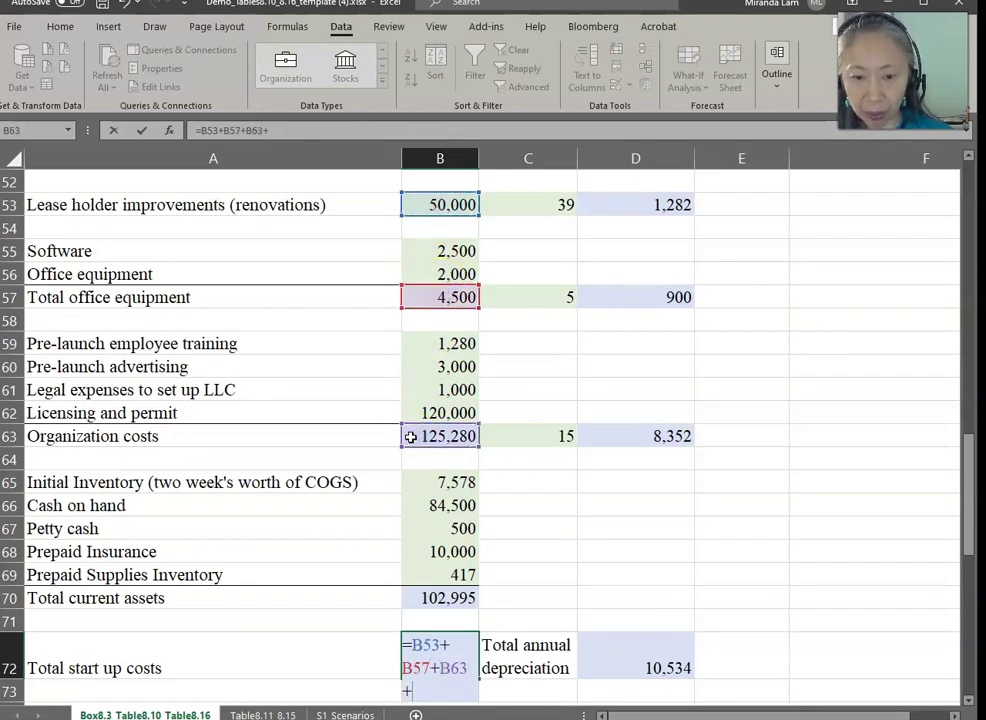
pyautogui.click(451, 600)
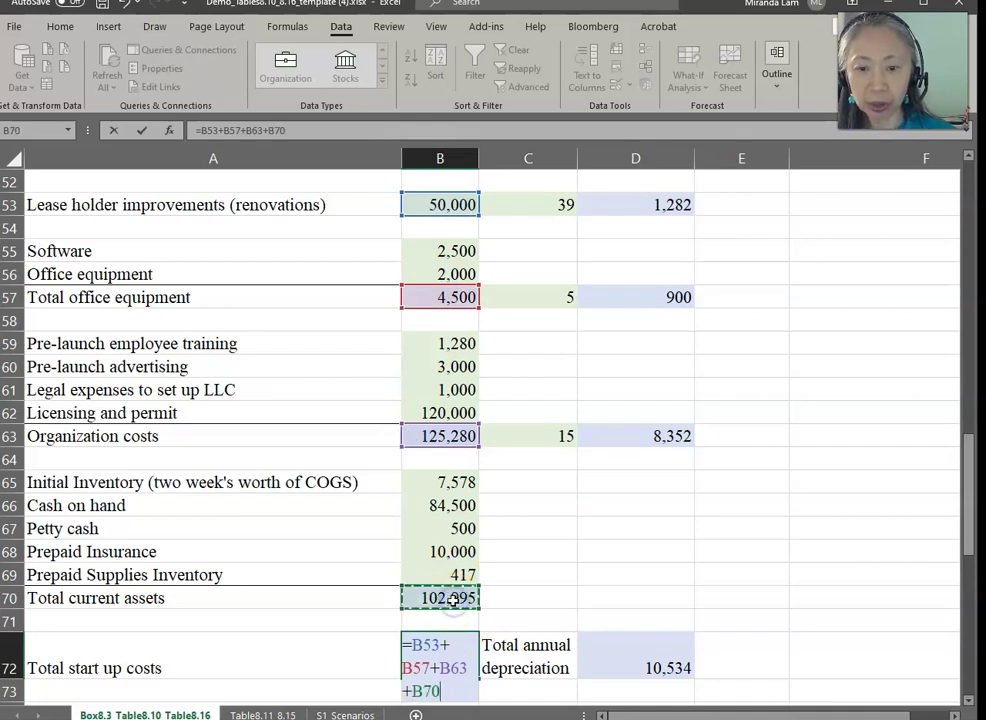
pyautogui.press('Return')
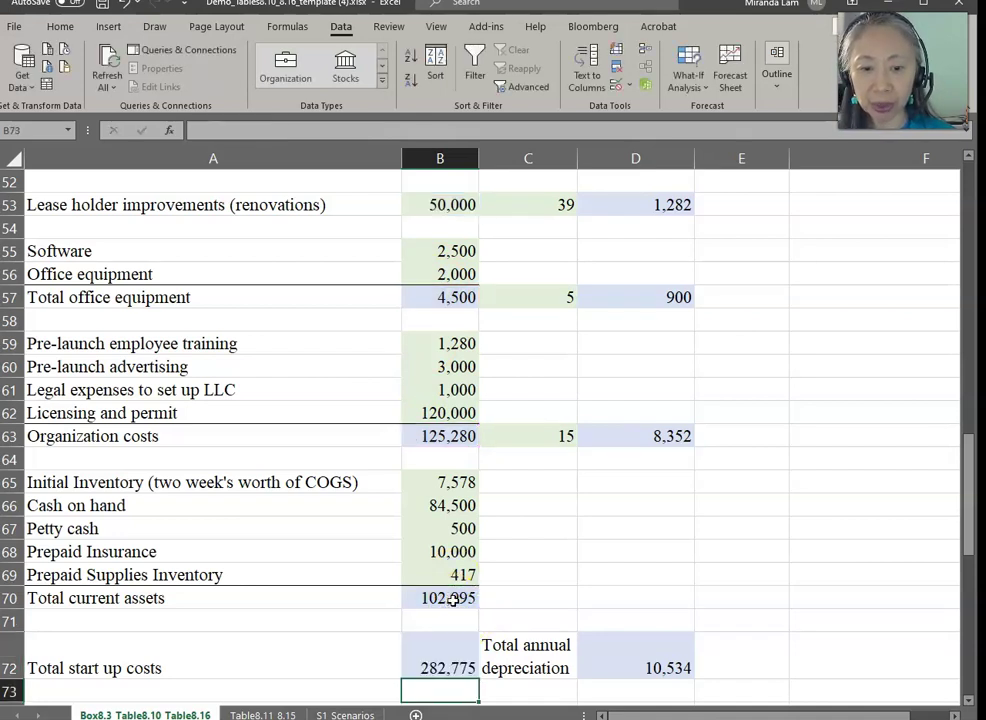
# Step: Calculate the total annual depreciation in D72 as the sum of the three depreciation amounts, =D53+D57+D63
pyautogui.press('Up')
pyautogui.press('Right')
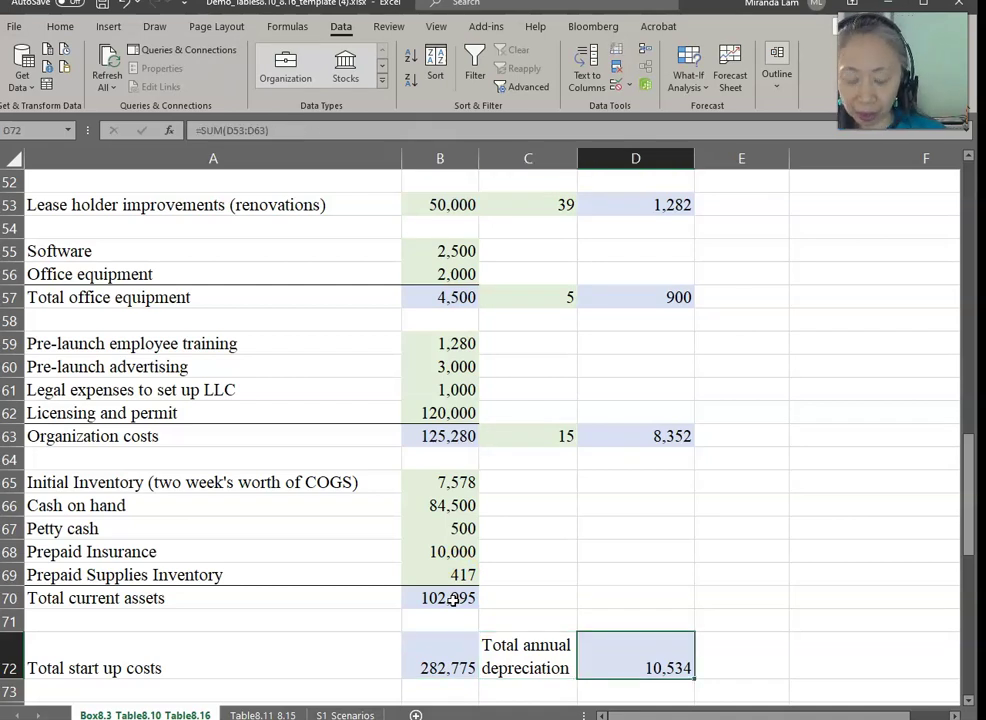
pyautogui.write('=')
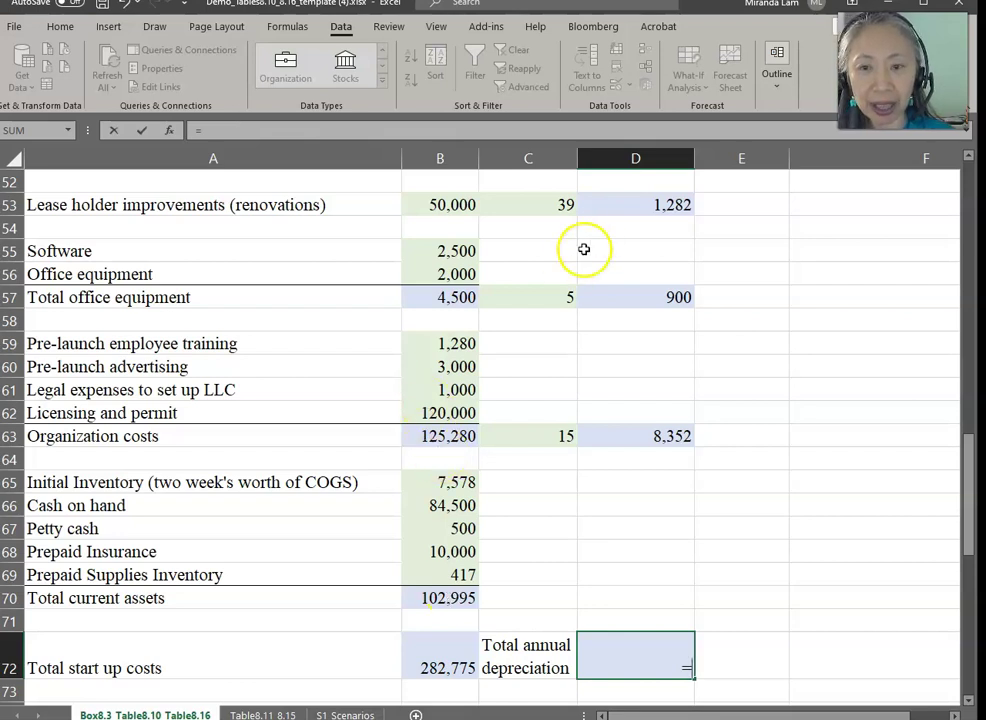
pyautogui.click(649, 204)
pyautogui.write('+')
pyautogui.click(659, 298)
pyautogui.write('+')
pyautogui.click(680, 435)
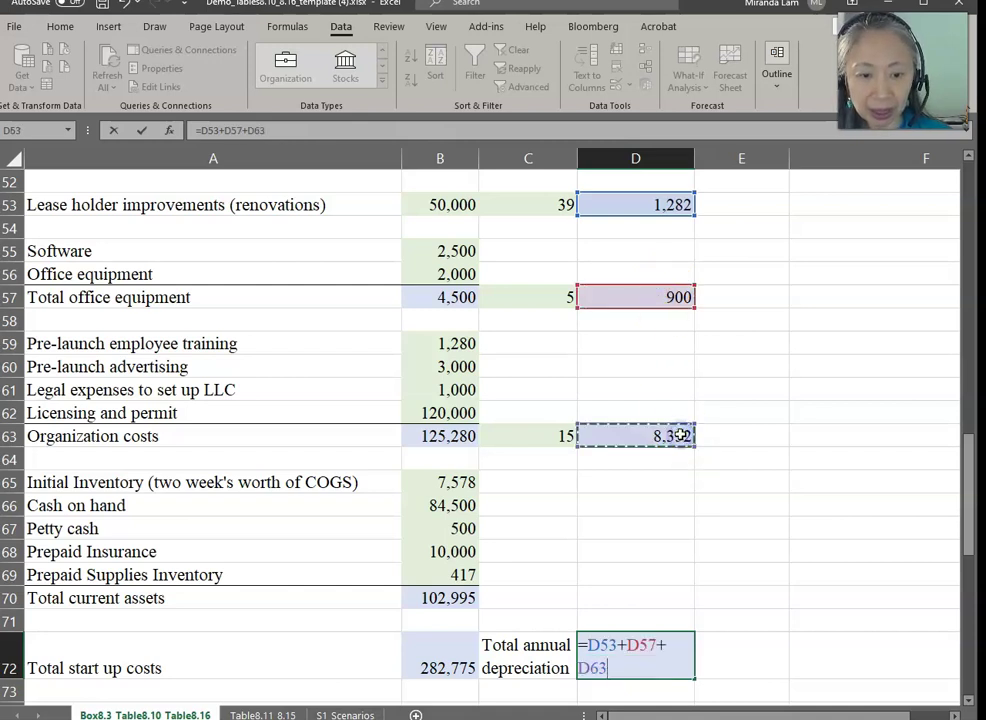
pyautogui.press('Return')
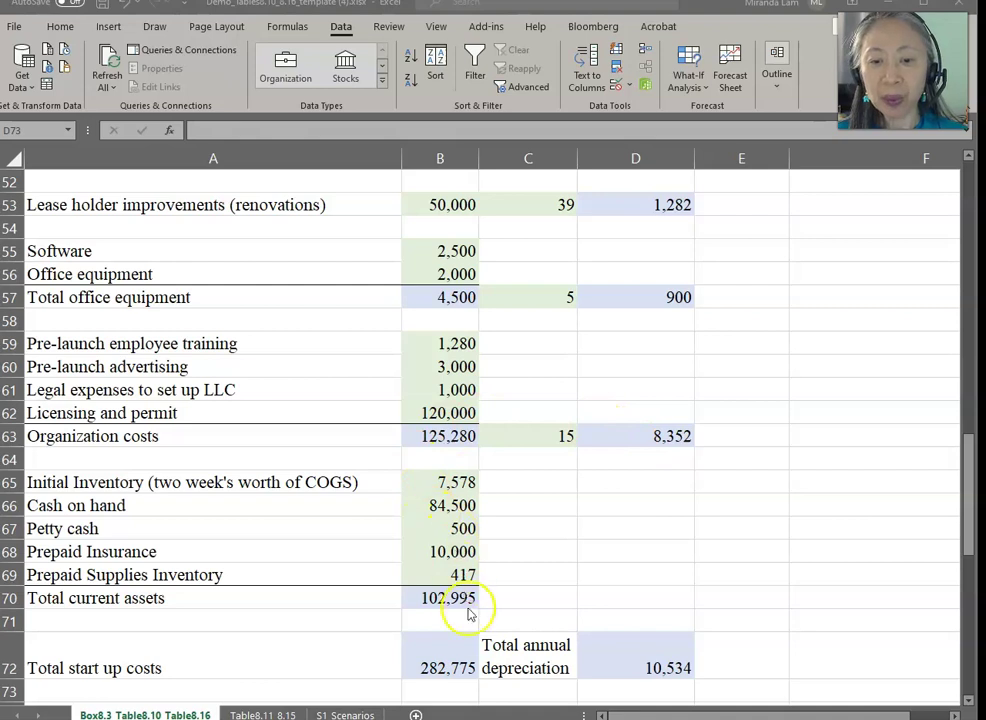
pyautogui.click(444, 652)
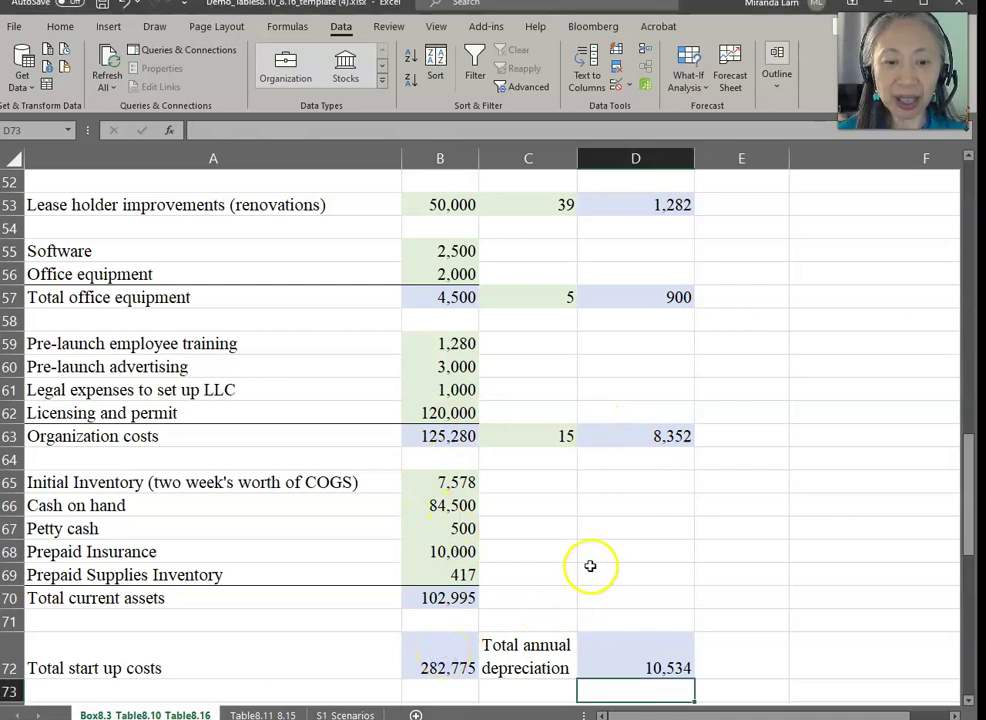
pyautogui.click(443, 650)
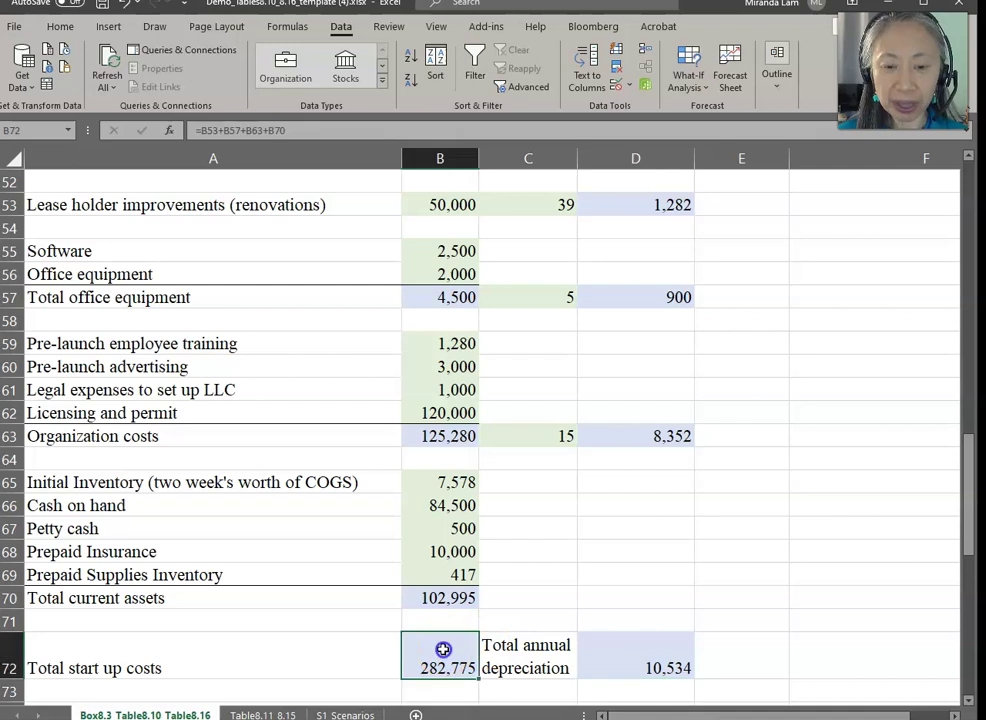
pyautogui.click(650, 648)
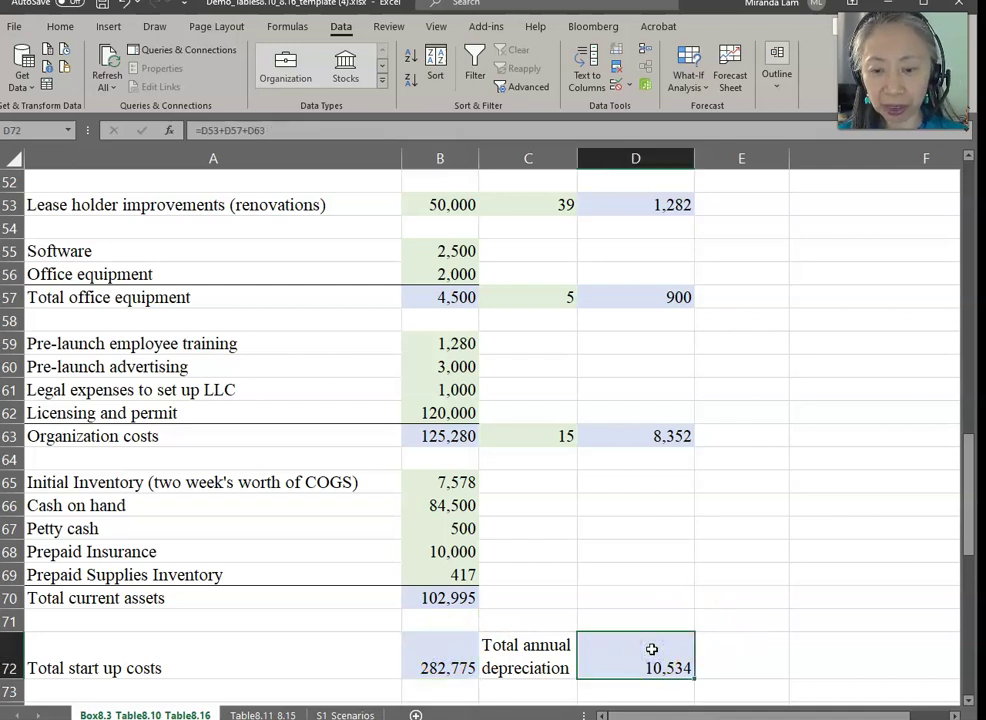
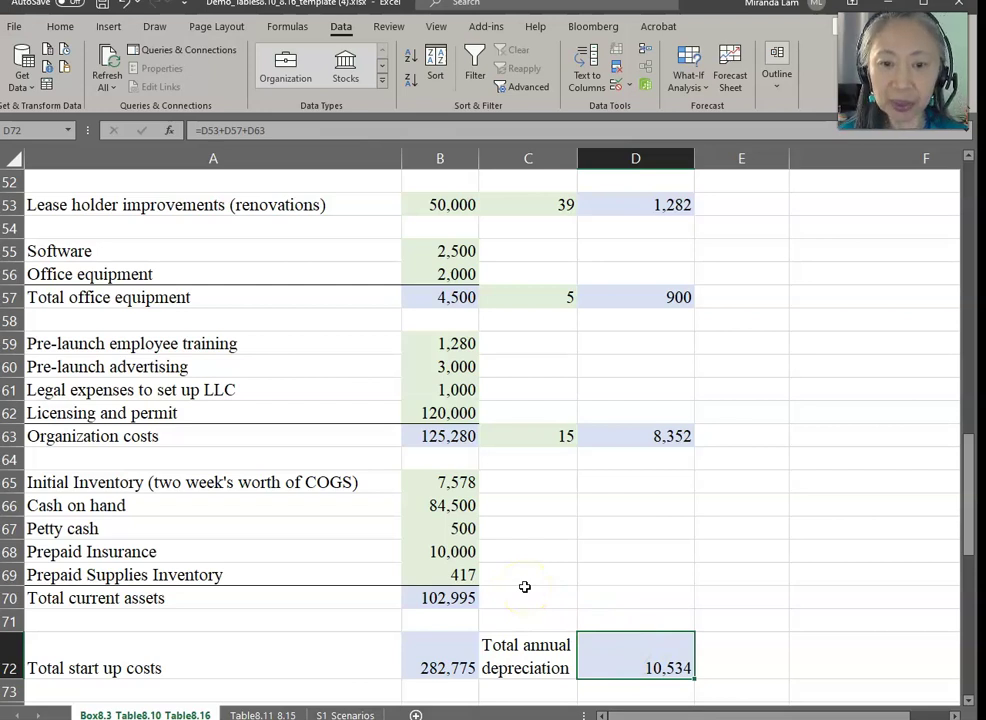
# Step: Switch to the Table8.11_8.15 worksheet and examine the formula behind the Table 8.11 title in A6
pyautogui.hotkey('ctrl', 'Home')
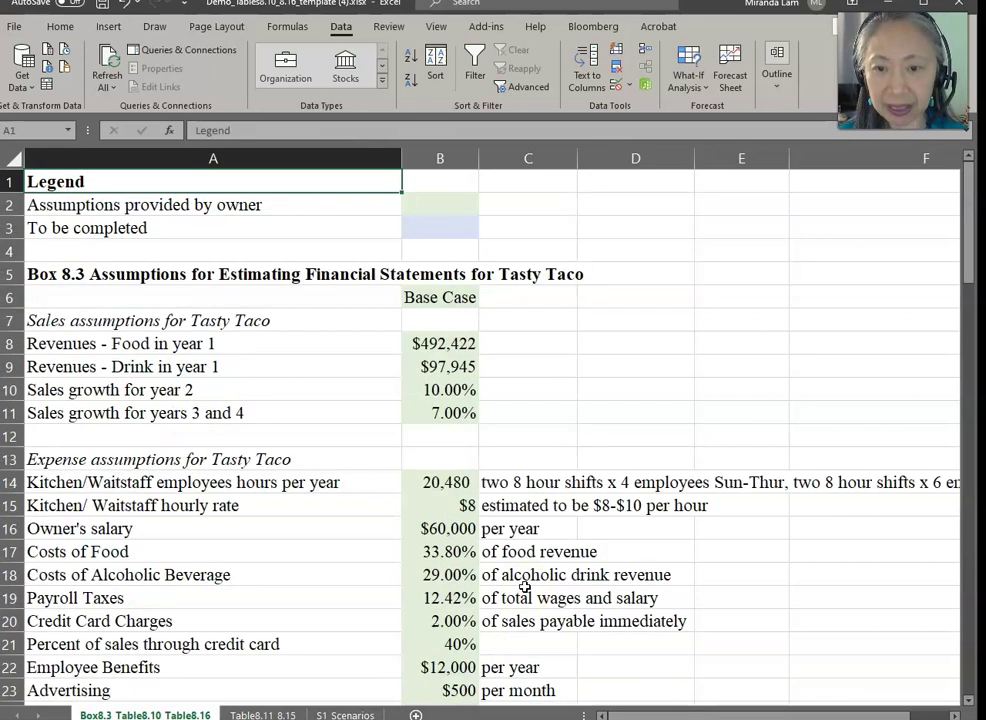
pyautogui.hotkey('ctrl', 'pagedown')
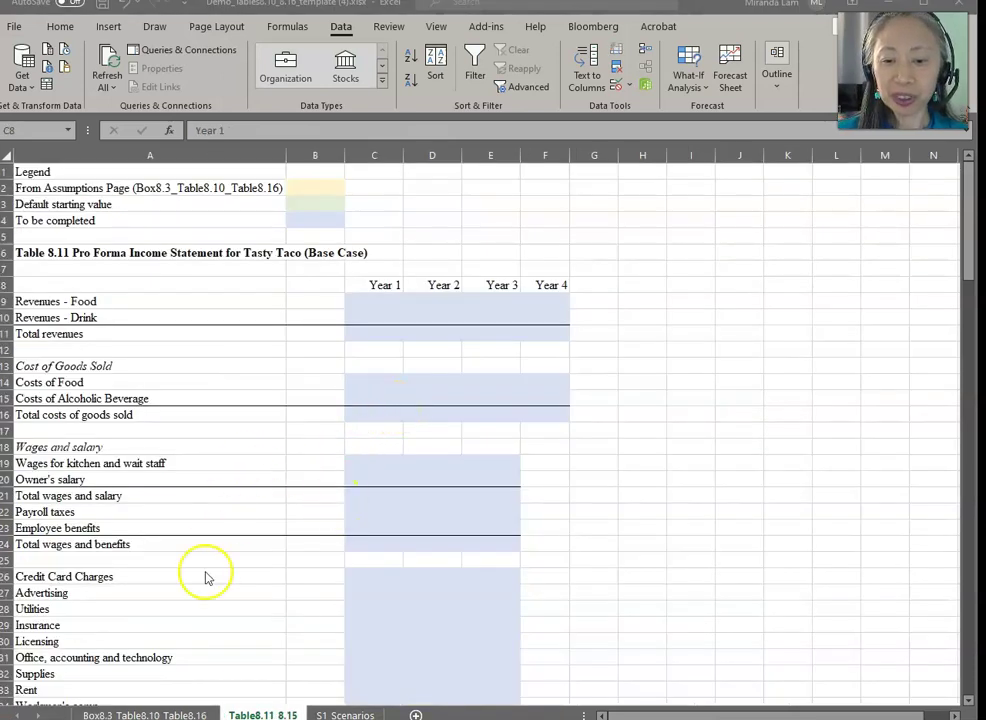
pyautogui.write('Year 1\tYear 2\tYear 3\tYear 4')
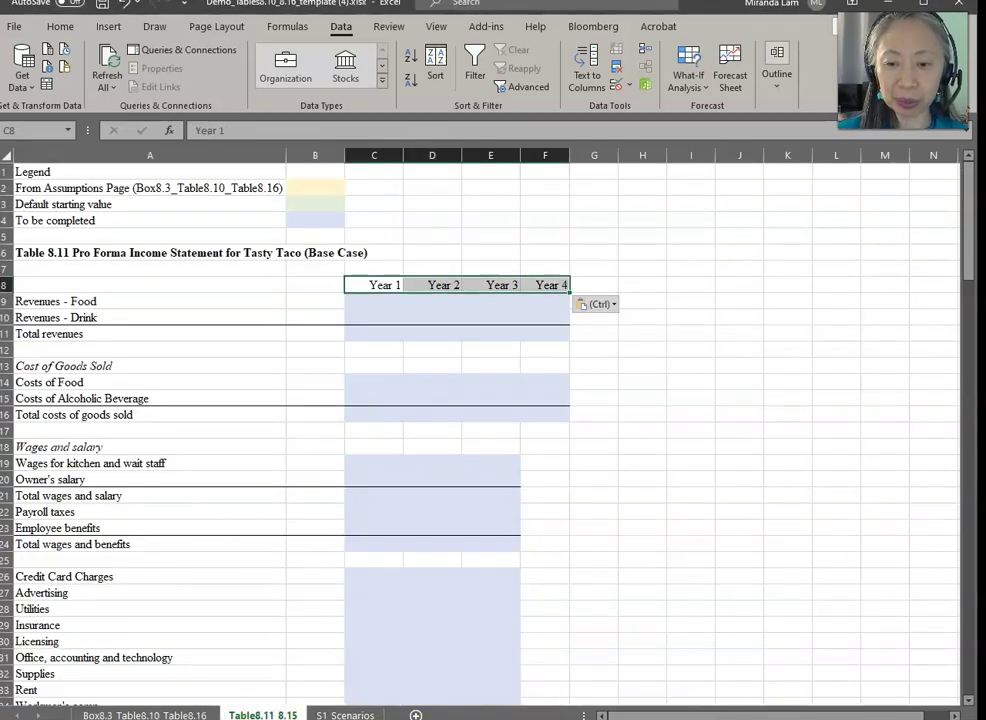
pyautogui.click(145, 714)
pyautogui.click(262, 714)
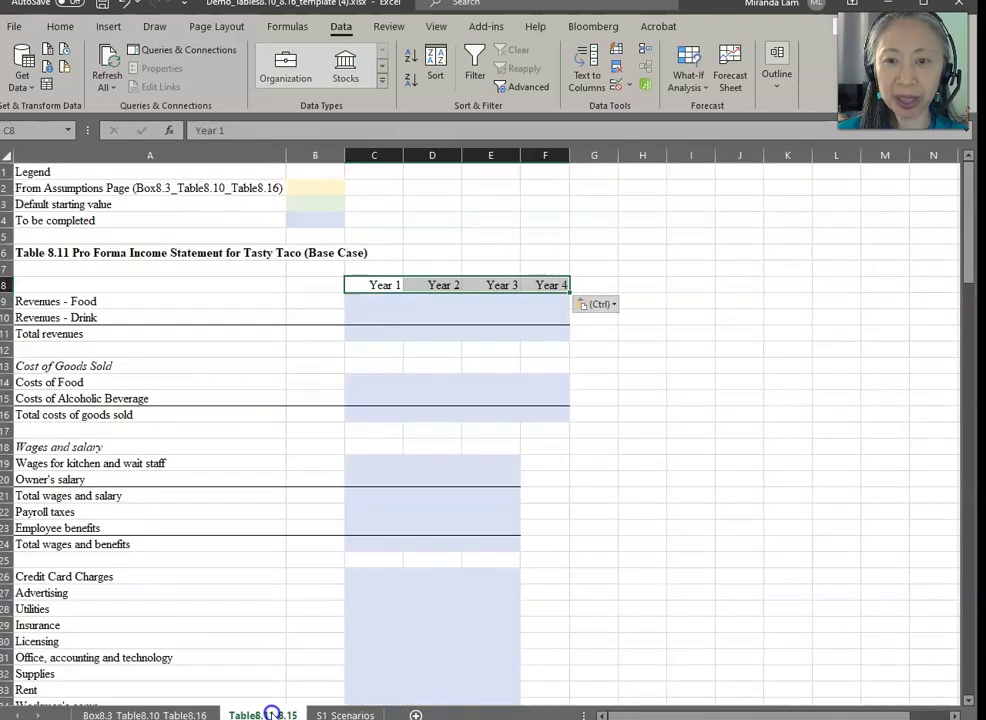
pyautogui.click(381, 235)
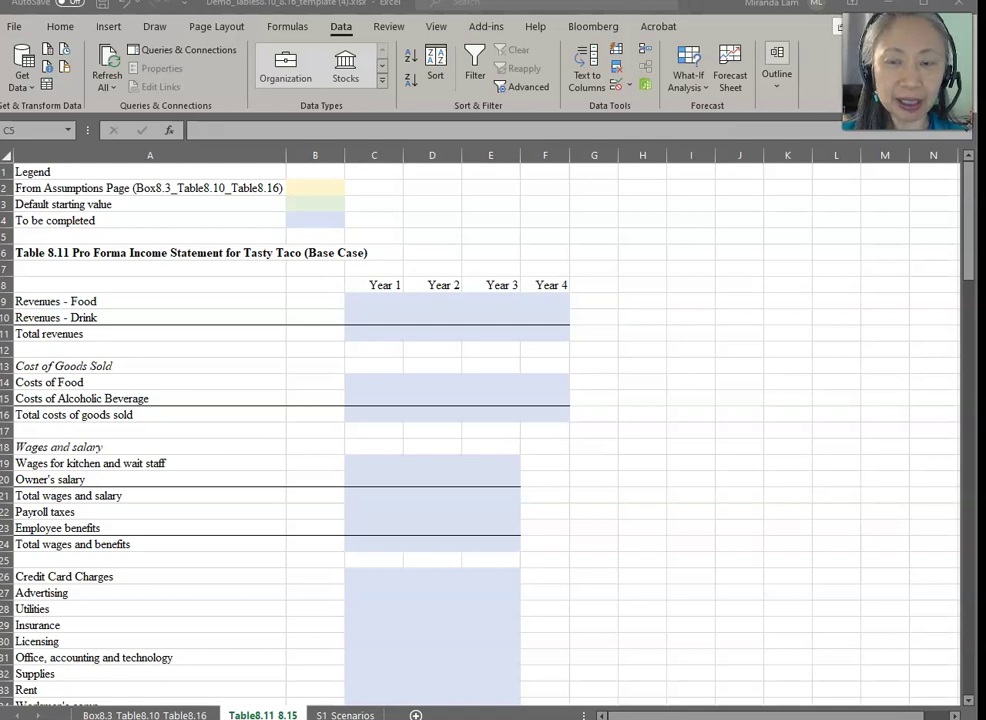
pyautogui.click(35, 254)
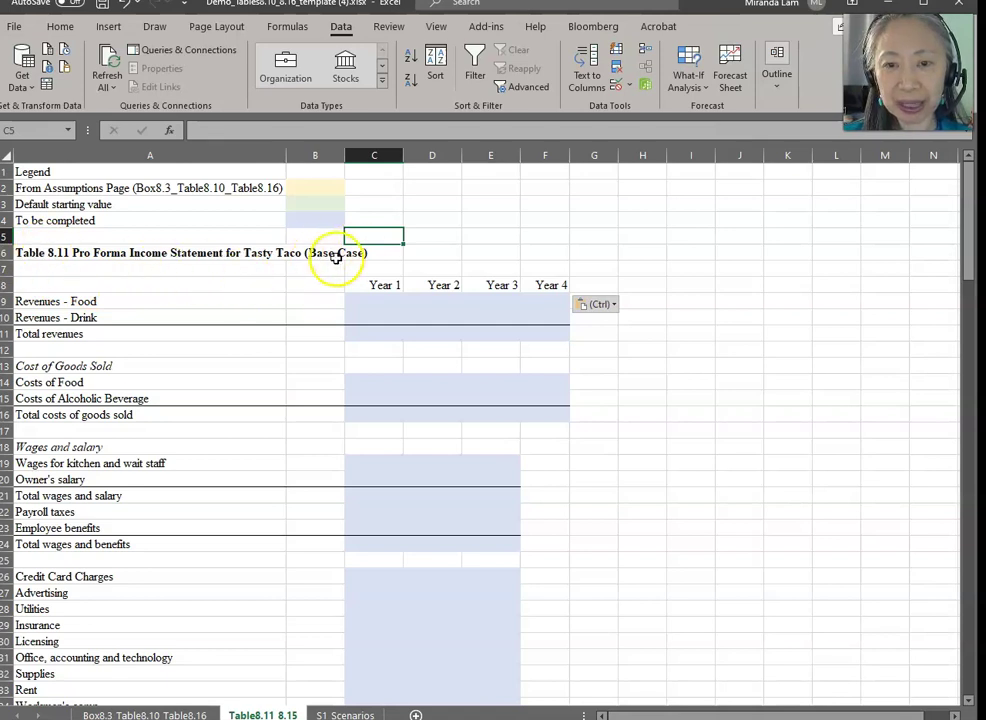
pyautogui.click(20, 252)
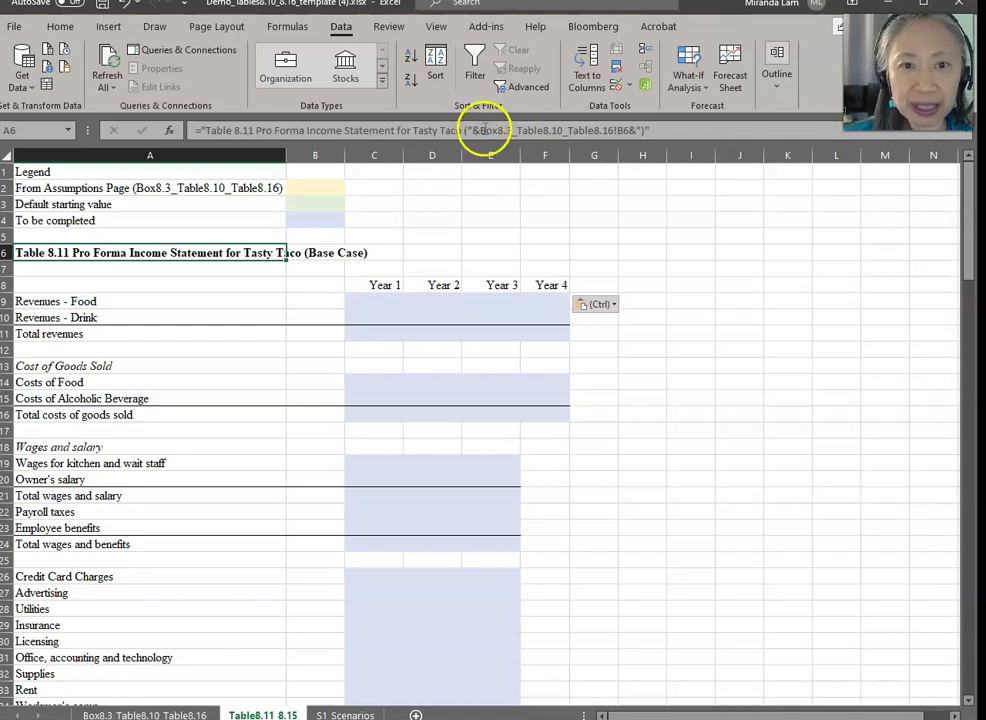
# Step: Enter the sample words Hello in D2 and World in E2
pyautogui.click(449, 189)
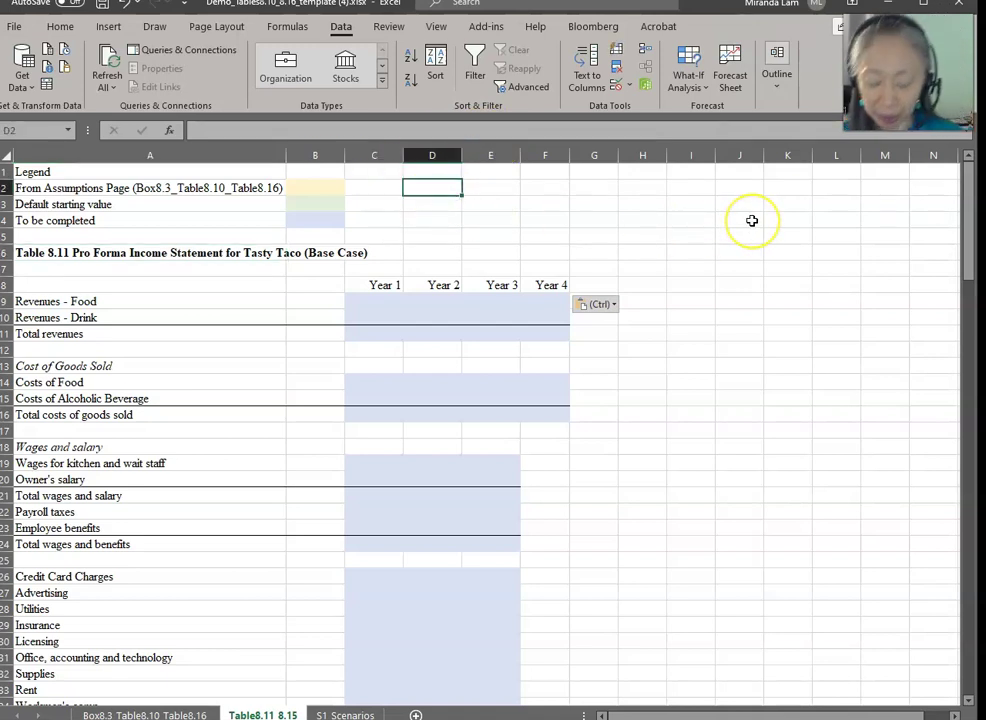
pyautogui.write('Hello')
pyautogui.press('Tab')
pyautogui.write('World')
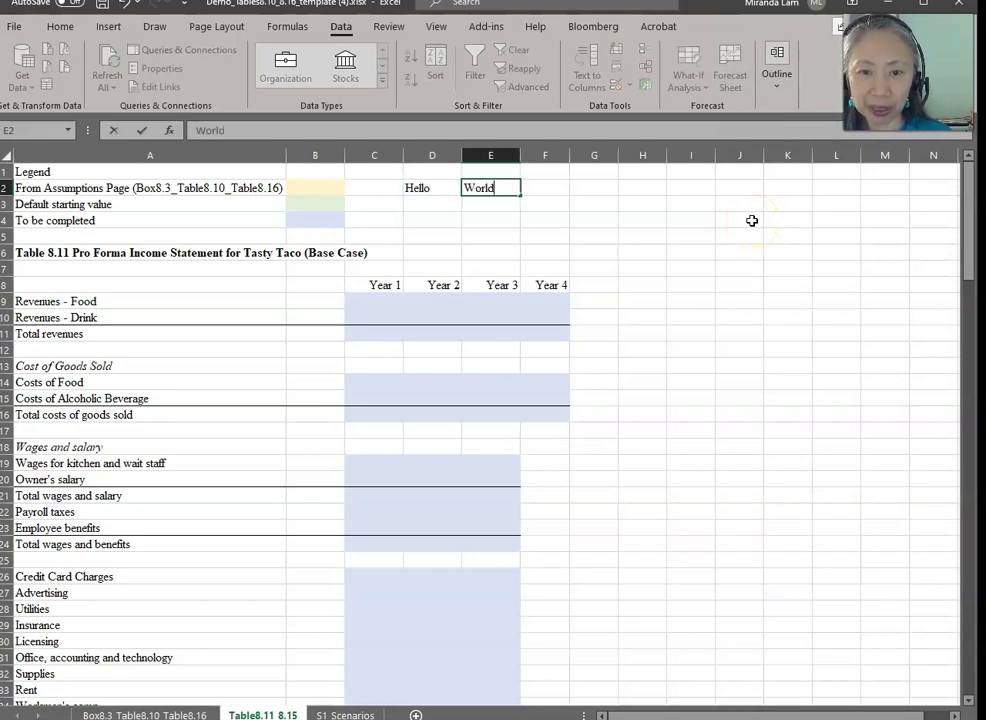
pyautogui.press('Return')
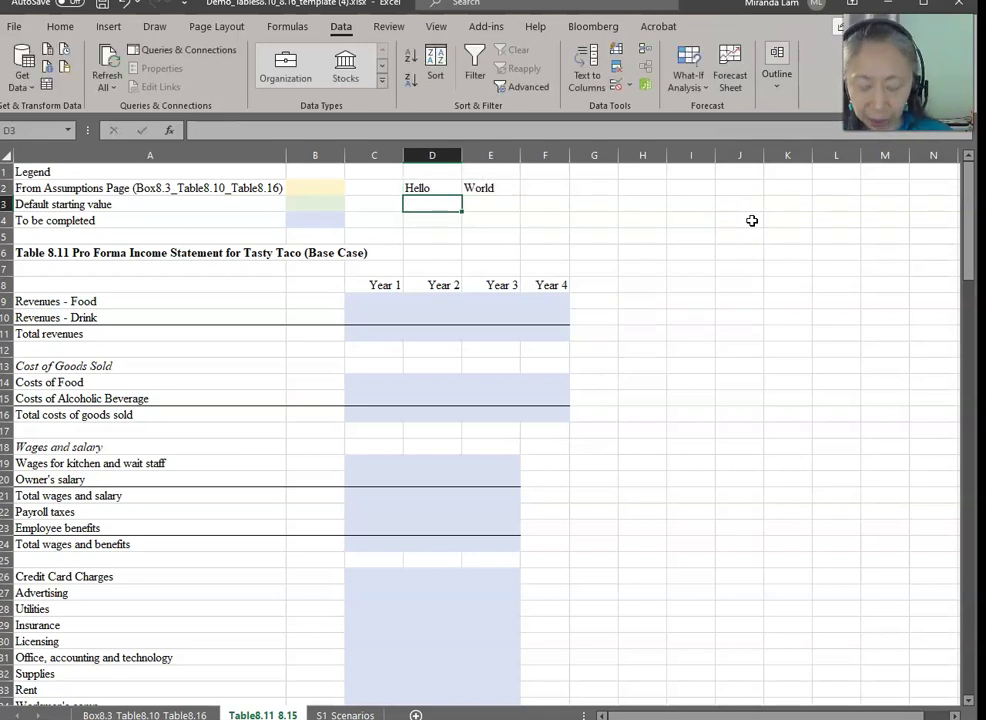
# Step: Join the two sample words in D3 with the formula =D2&E2
pyautogui.write('=&')
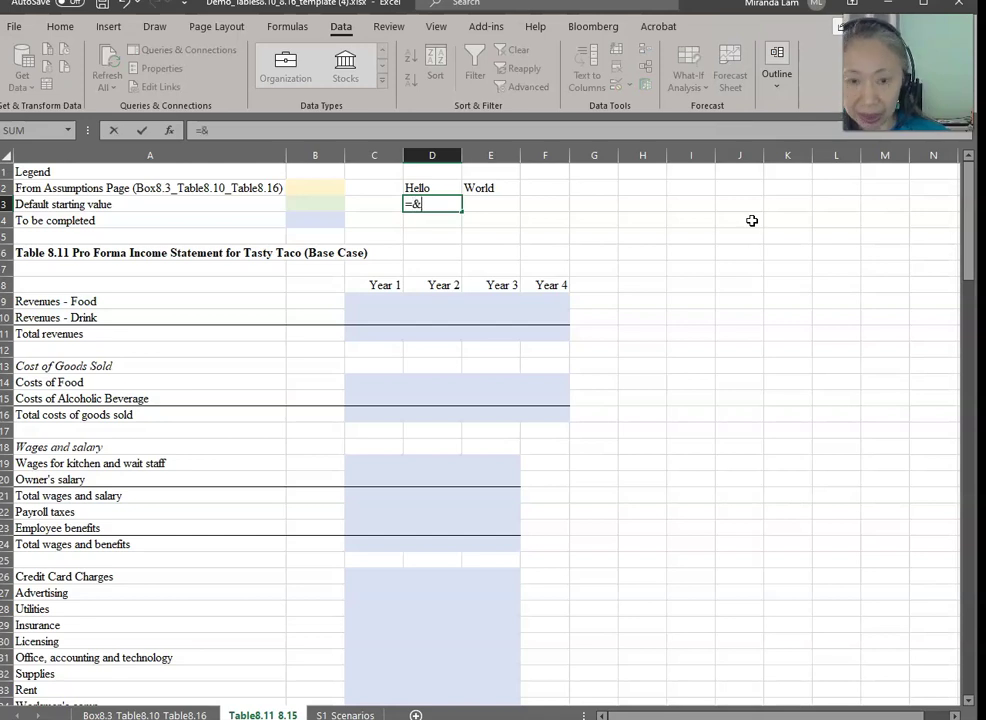
pyautogui.press('Up')
pyautogui.write('&')
pyautogui.press('Up')
pyautogui.press('Right')
pyautogui.press('Return')
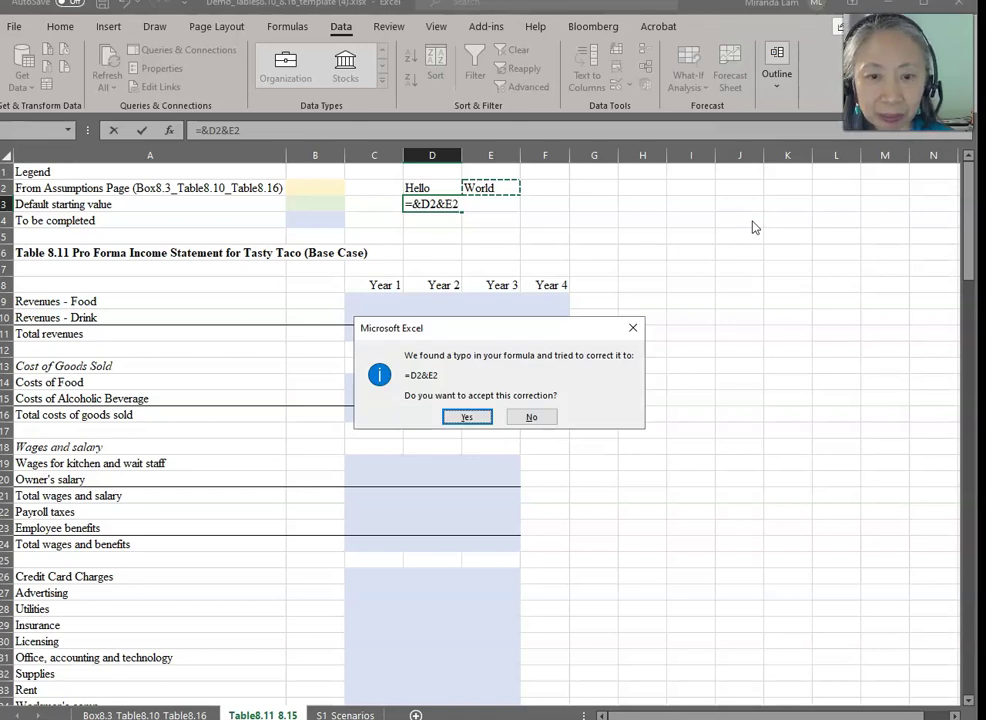
pyautogui.press('Return')
pyautogui.press('Up')
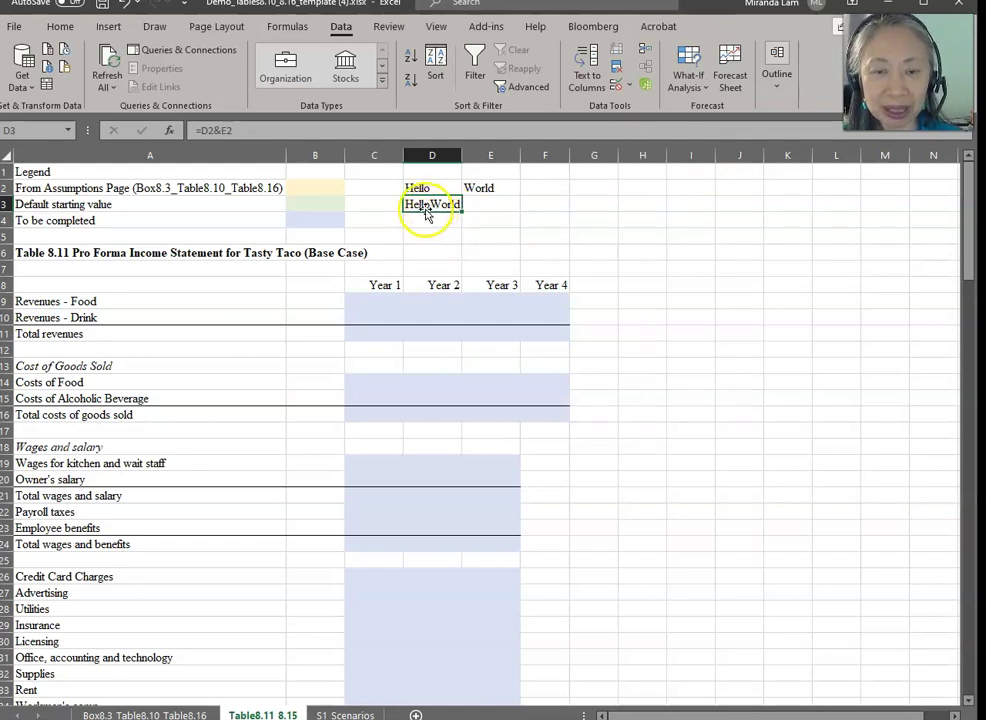
# Step: Add a space between the joined words by changing the formula in D3 to =D2&" "&E2
pyautogui.click(216, 131)
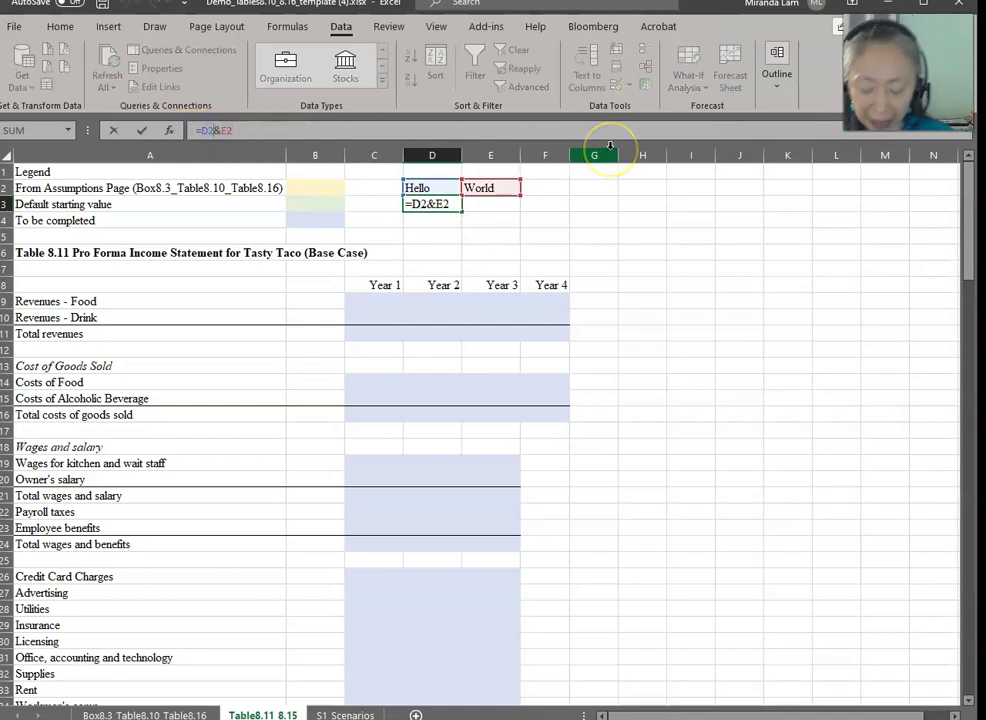
pyautogui.write('&')
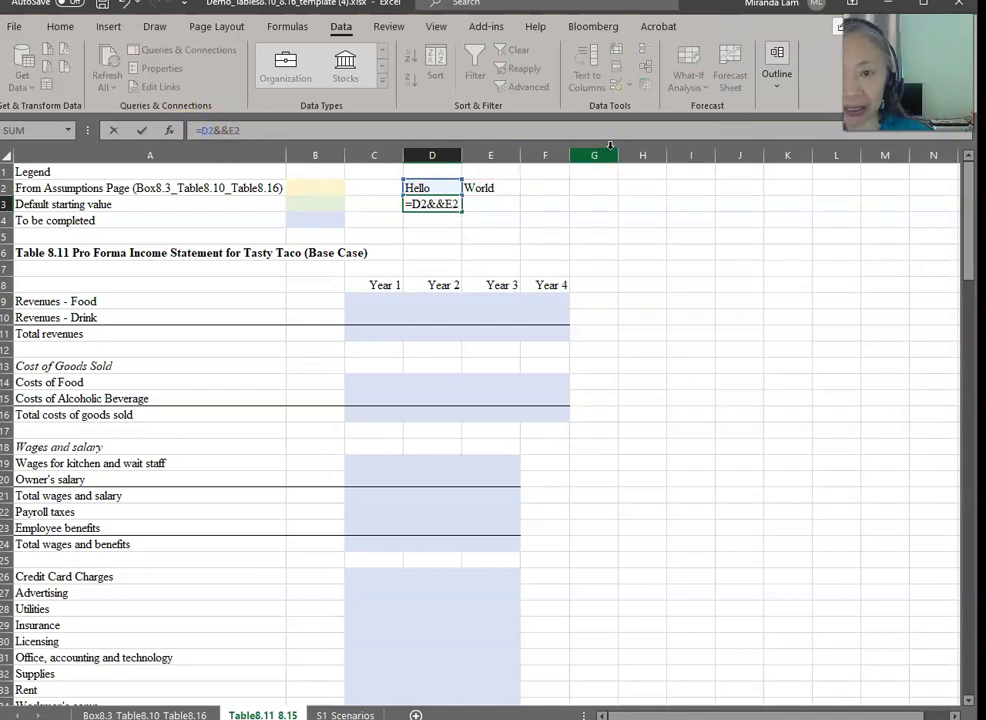
pyautogui.write('" ')
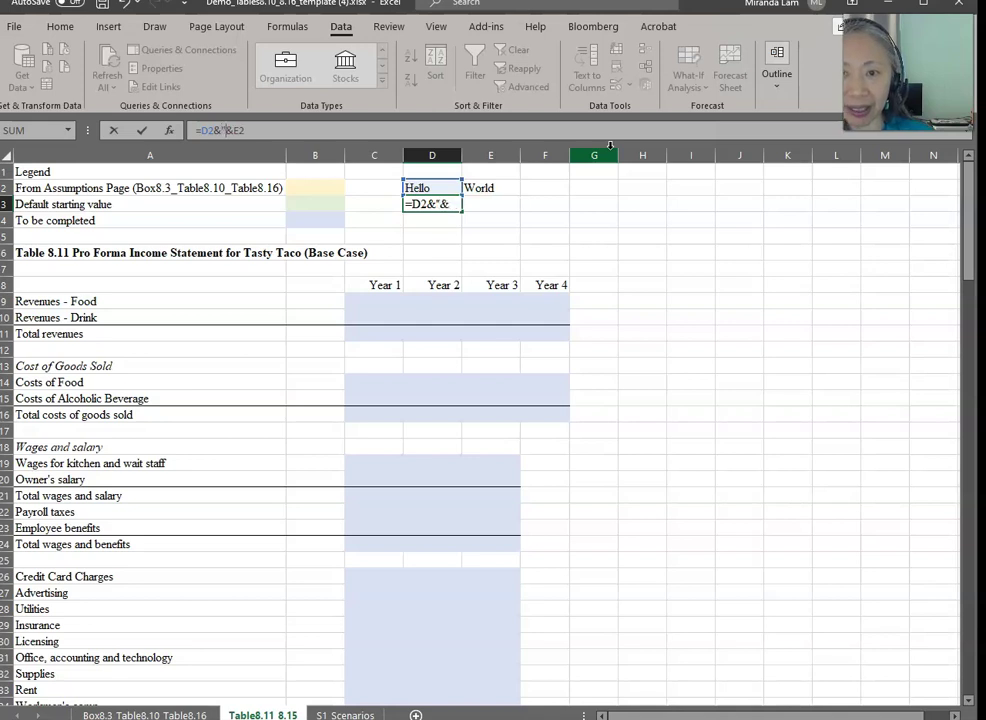
pyautogui.write('"')
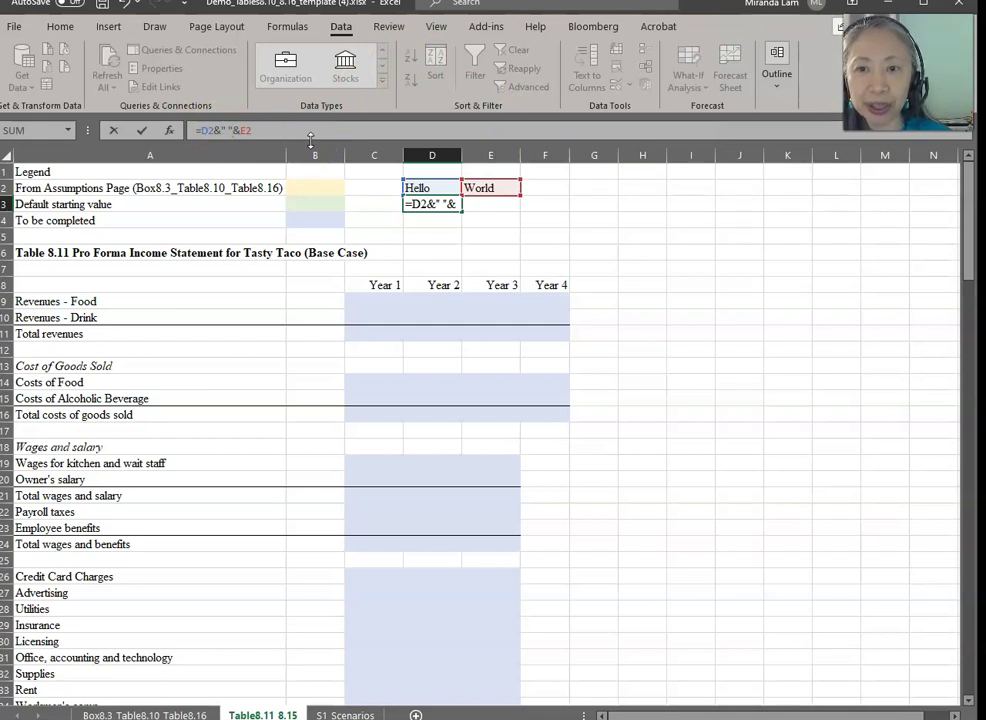
pyautogui.hotkey('ctrl', 'Return')
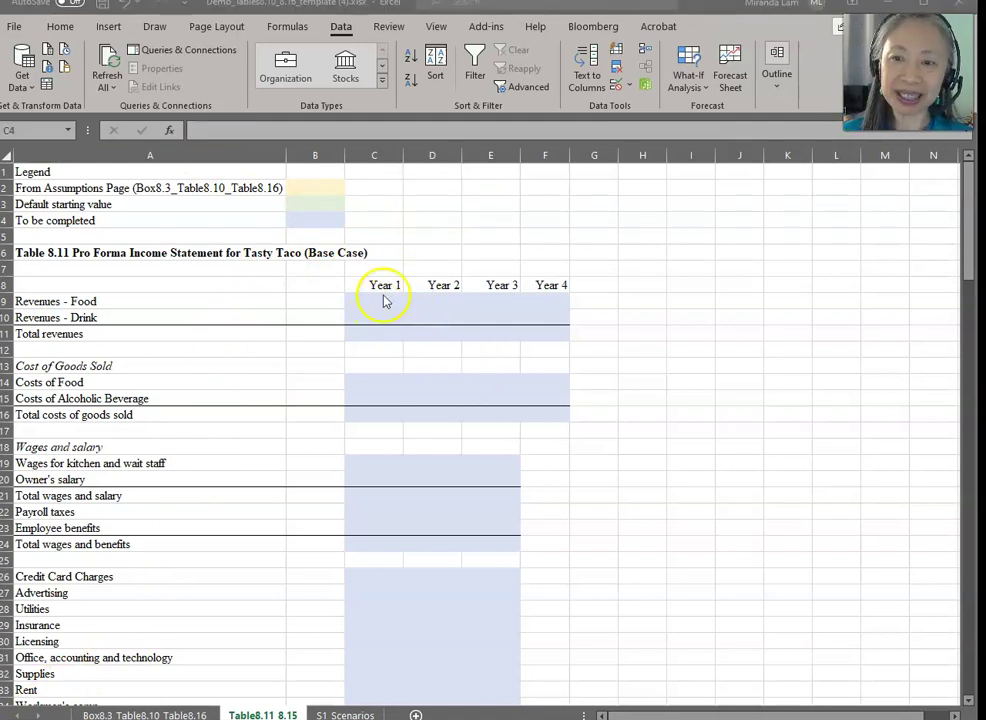
# Step: Link the Year 1 food revenue in C9 to B8 on the Box8.3_Table8.10_Table8.16 assumptions sheet
pyautogui.click(382, 302)
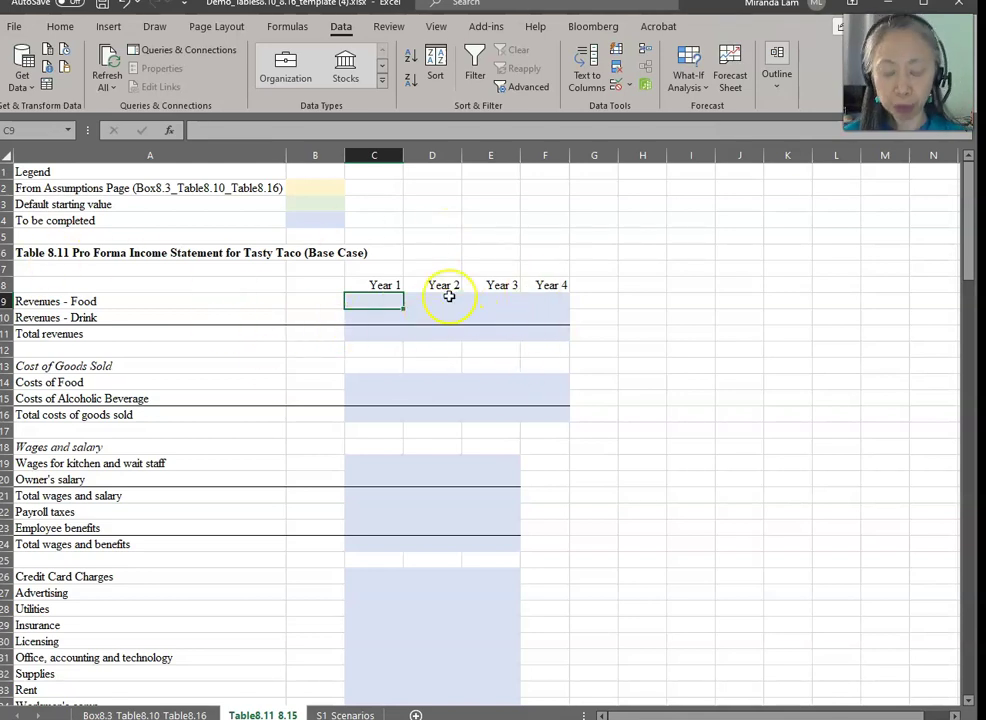
pyautogui.write('=')
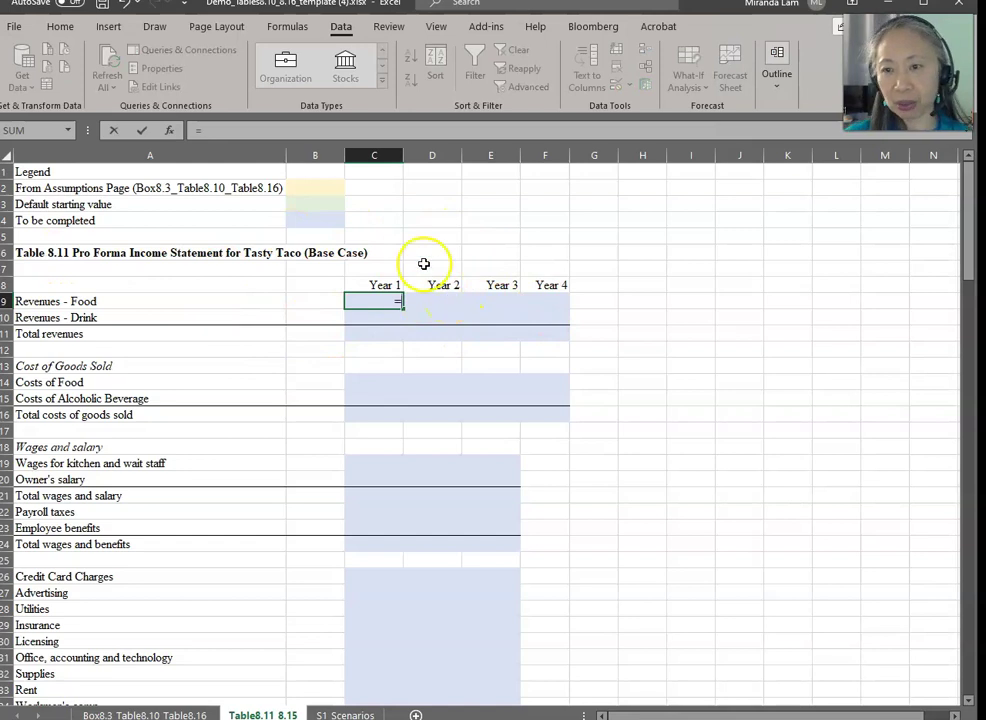
pyautogui.click(150, 713)
pyautogui.click(443, 343)
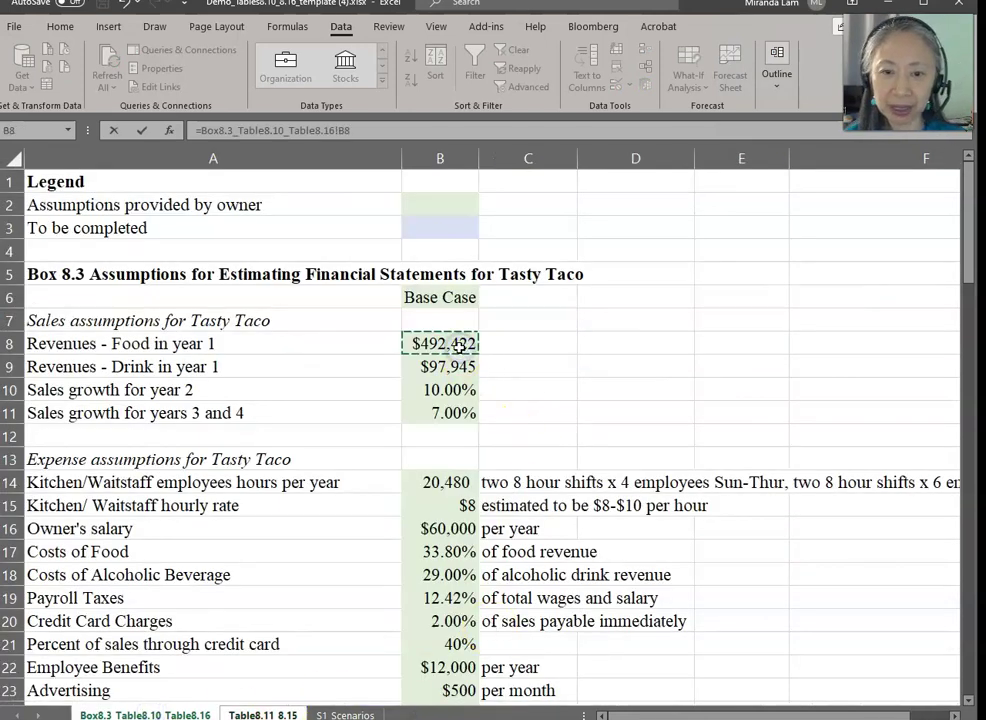
pyautogui.press('Return')
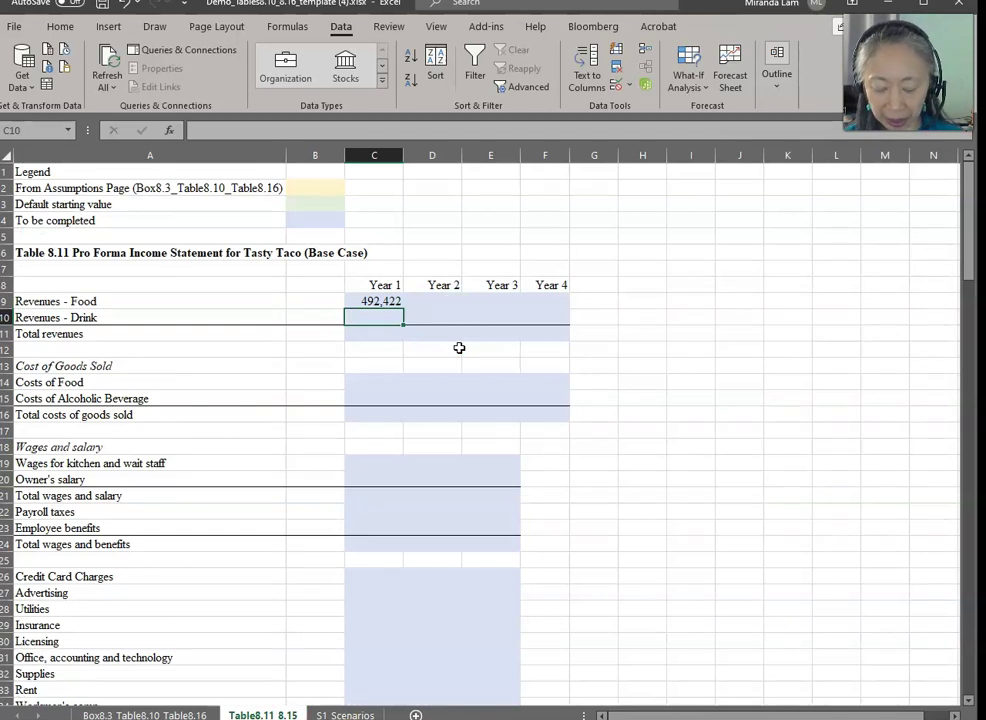
# Step: Fill in the Year 1 drink revenue in C10 by copying C9 and pasting only its formula
pyautogui.press('Up')
pyautogui.hotkey('ctrl', 'c')
pyautogui.click(396, 316)
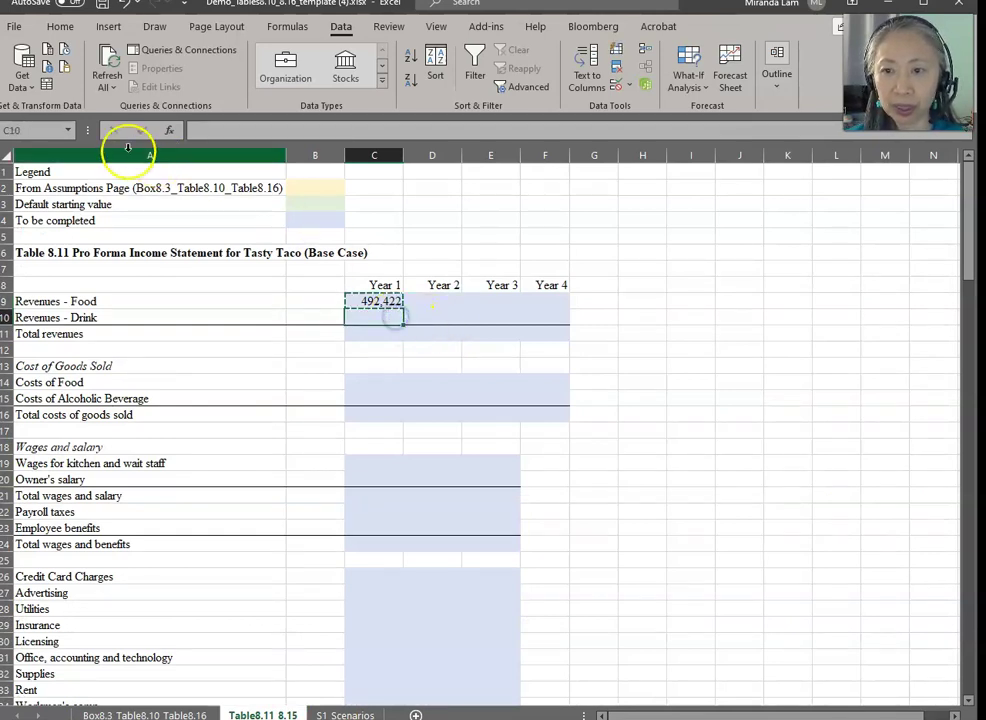
pyautogui.click(60, 26)
pyautogui.click(17, 86)
pyautogui.click(36, 133)
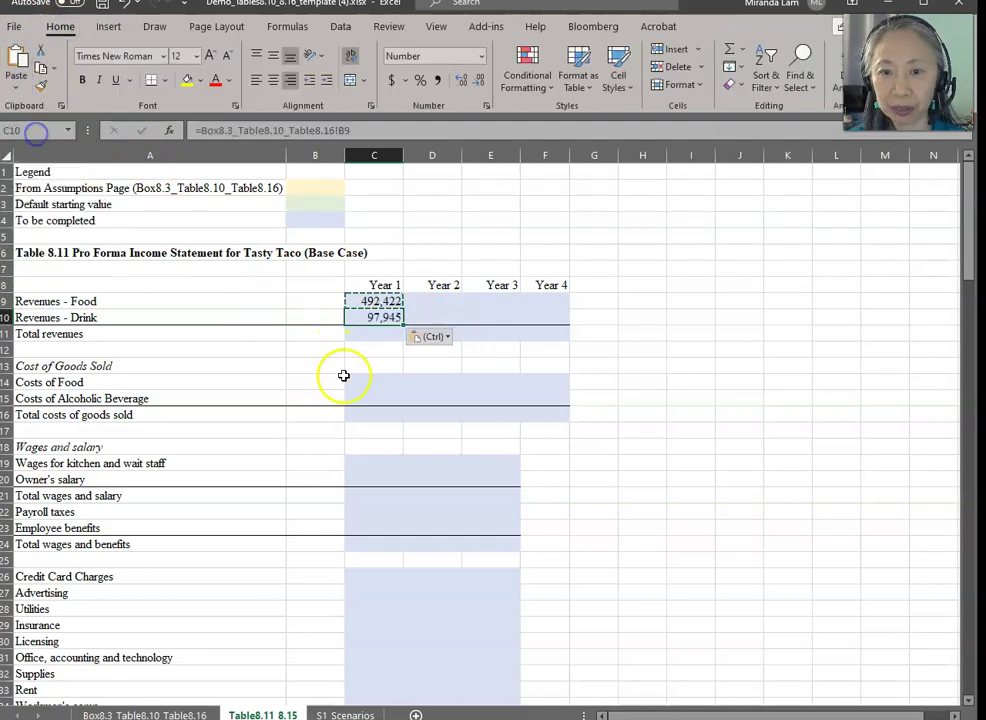
# Step: Calculate the Year 1 total revenues in C11 with =C9+C10
pyautogui.click(383, 341)
pyautogui.write('=')
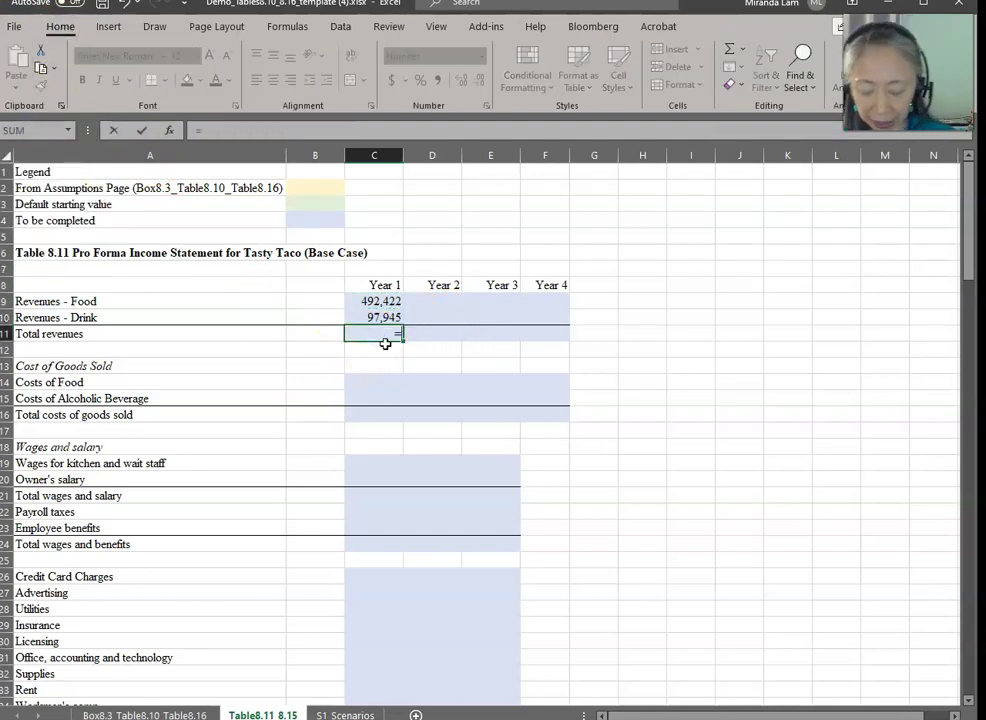
pyautogui.write('C9+C10')
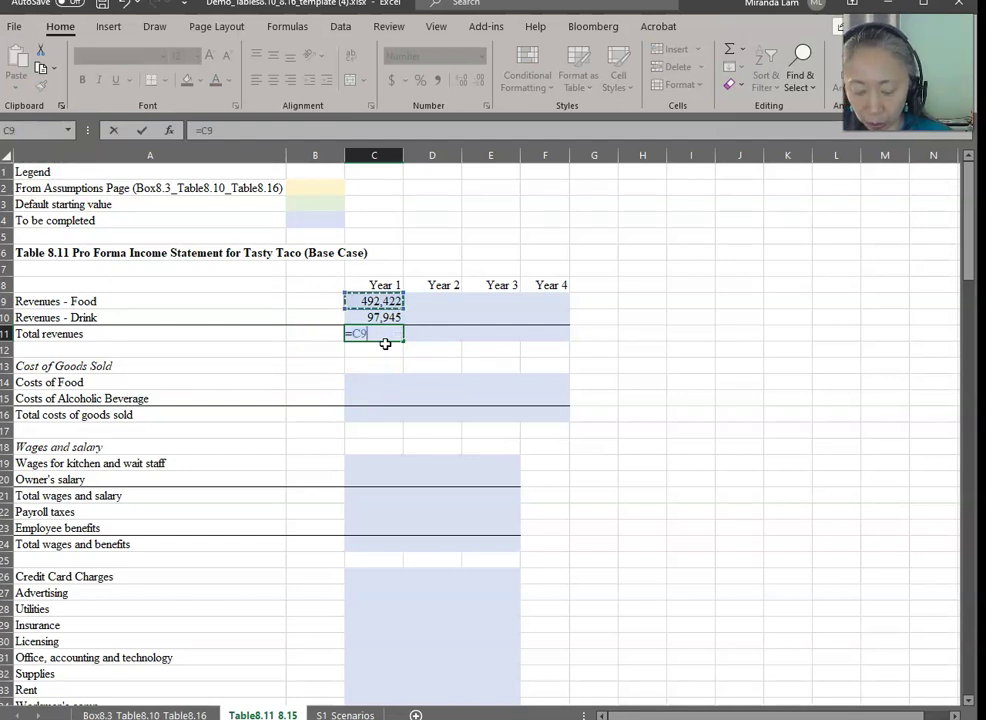
pyautogui.press('Return')
# Step: Calculate the Year 1 costs of food in C14 as C9 multiplied by B17 on the Box8.3_Table8.10_Table8.16 assumptions sheet
pyautogui.click(379, 380)
pyautogui.write('=')
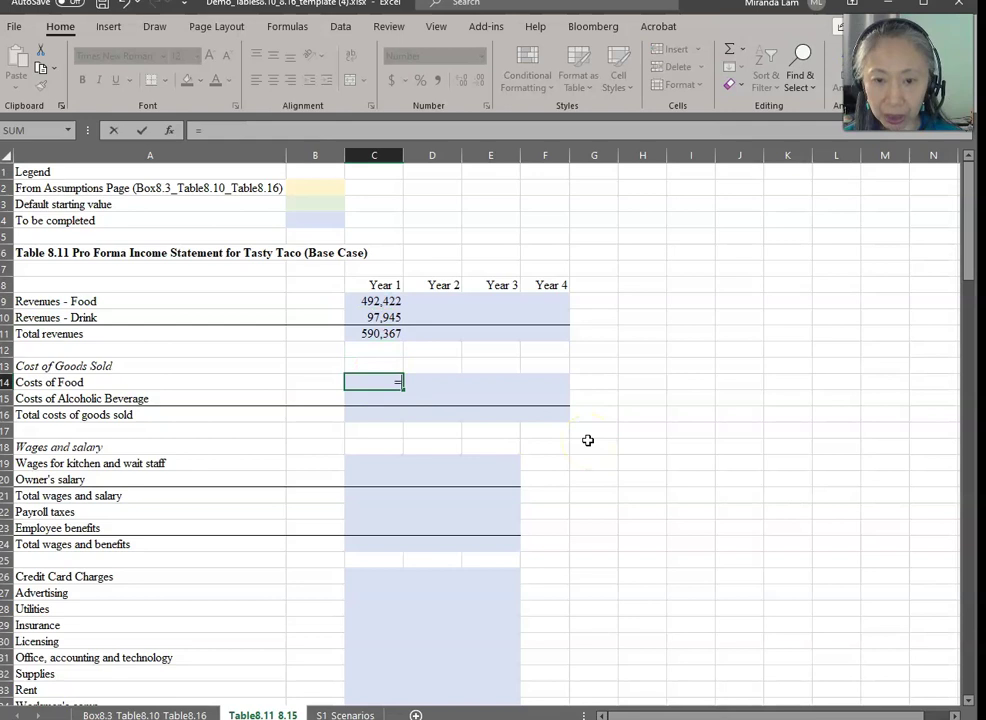
pyautogui.click(370, 302)
pyautogui.write('*')
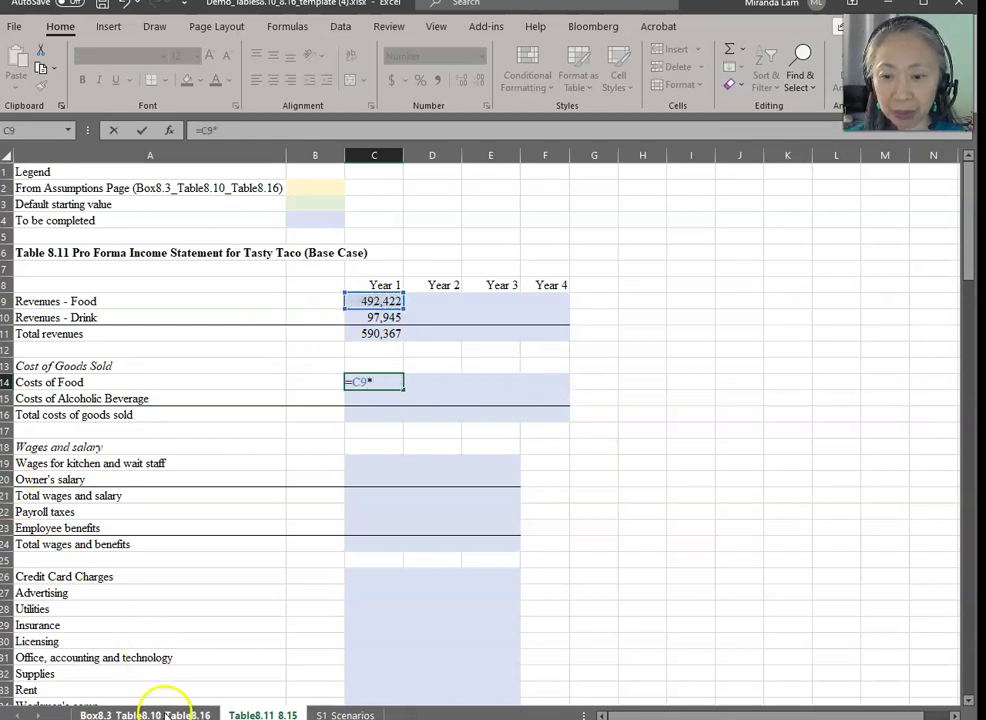
pyautogui.click(150, 713)
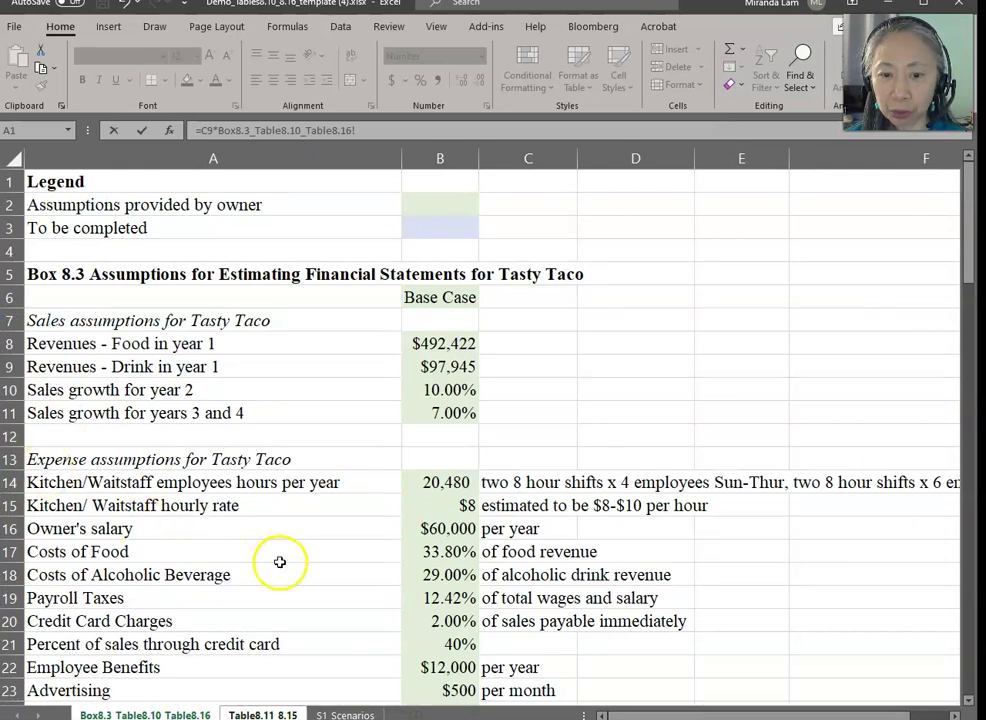
pyautogui.click(444, 552)
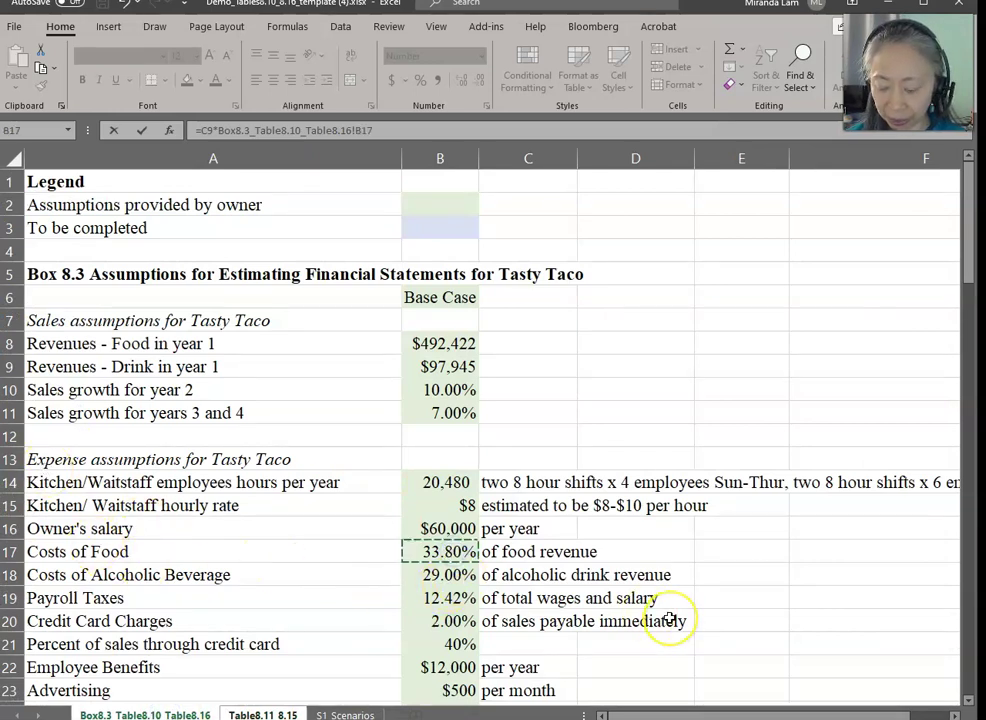
pyautogui.press('Return')
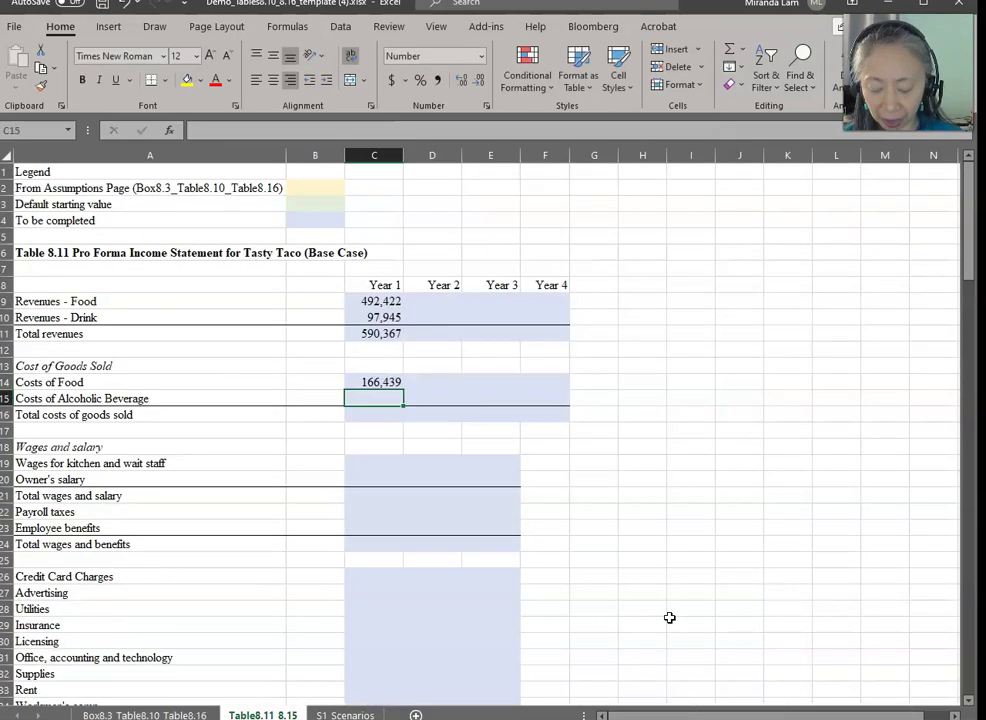
# Step: Calculate the Year 1 costs of alcoholic beverage in C15 as C10 multiplied by the absolute reference $B$18 on the assumptions sheet
pyautogui.write('=')
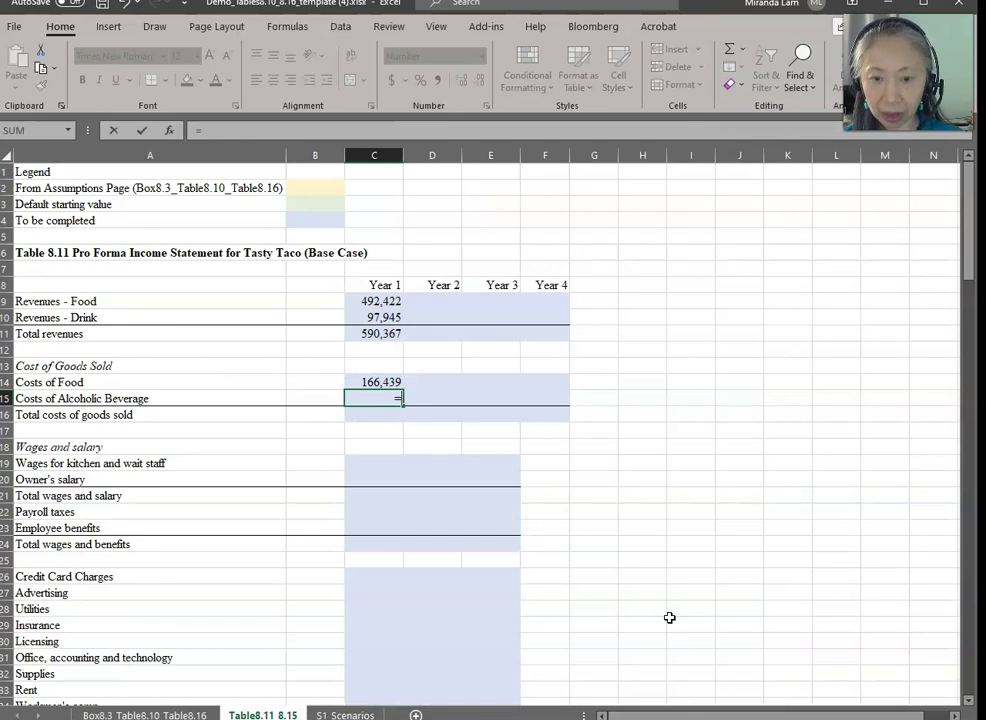
pyautogui.click(382, 316)
pyautogui.write('*')
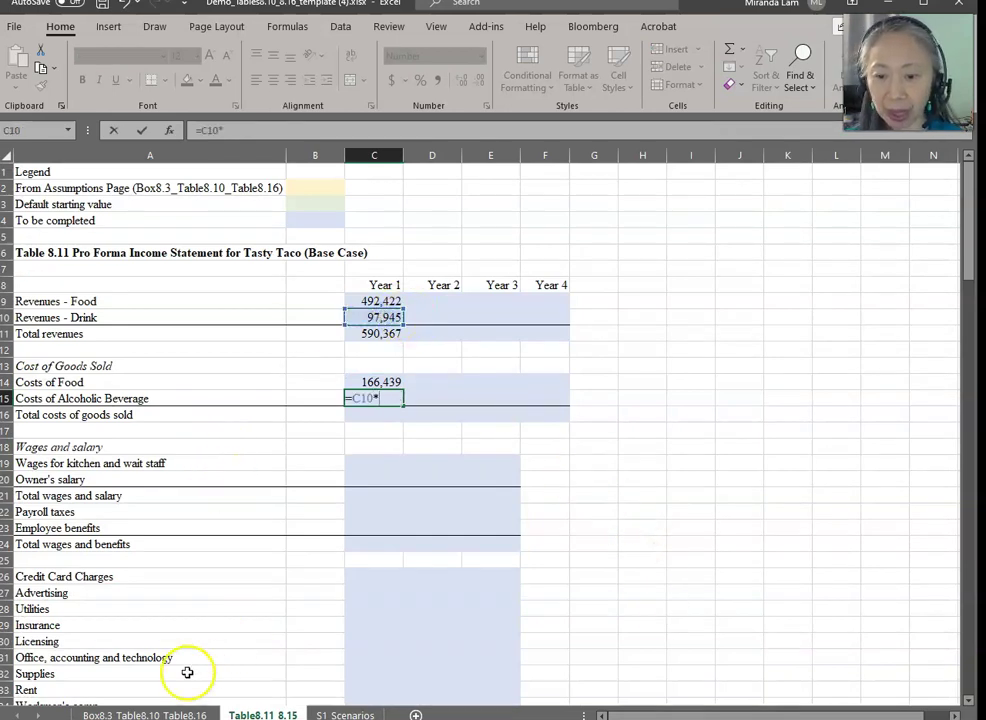
pyautogui.click(178, 713)
pyautogui.click(443, 587)
pyautogui.press('F4')
pyautogui.press('Return')
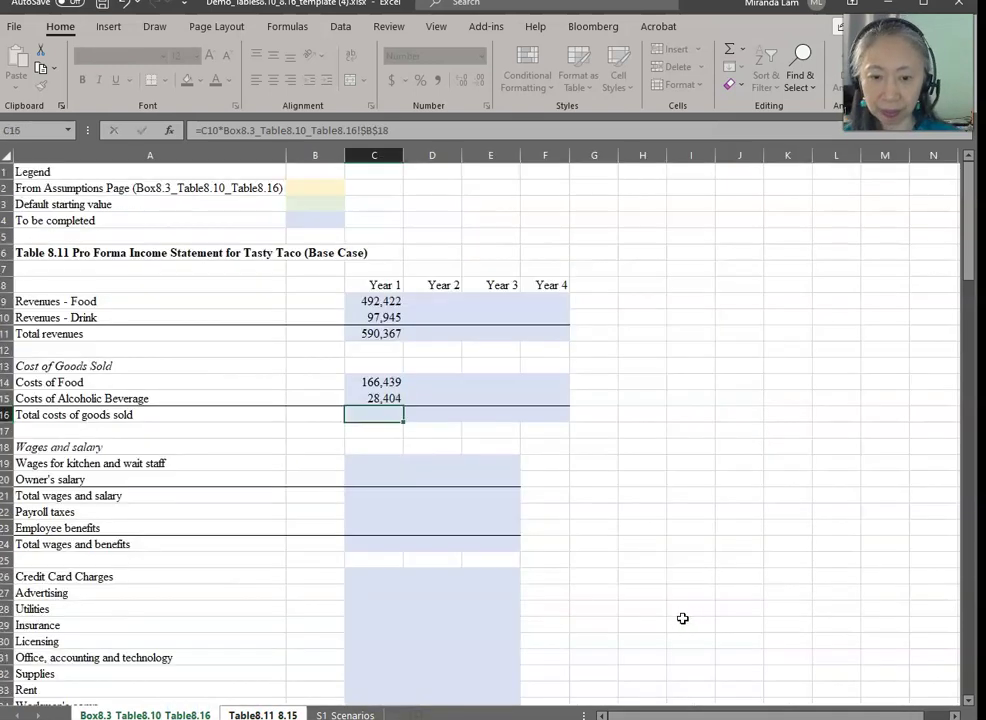
# Step: Calculate the Year 1 total costs of goods sold in C16 with =C14+C15
pyautogui.write('=')
pyautogui.press('Up')
pyautogui.press('Up')
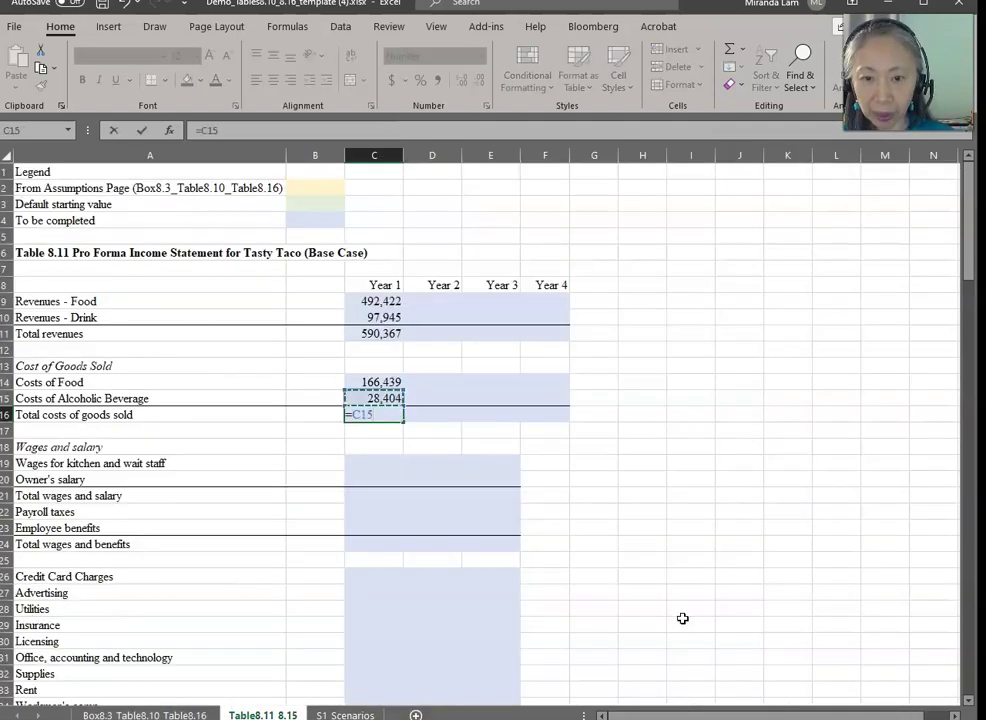
pyautogui.write('+')
pyautogui.press('Up')
pyautogui.press('Return')
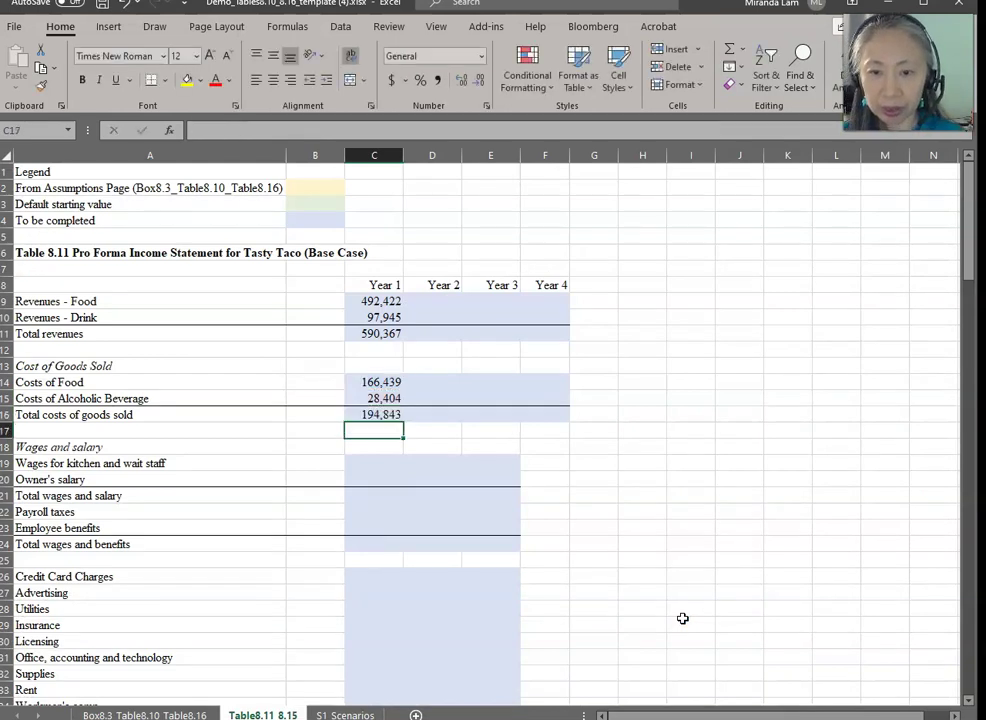
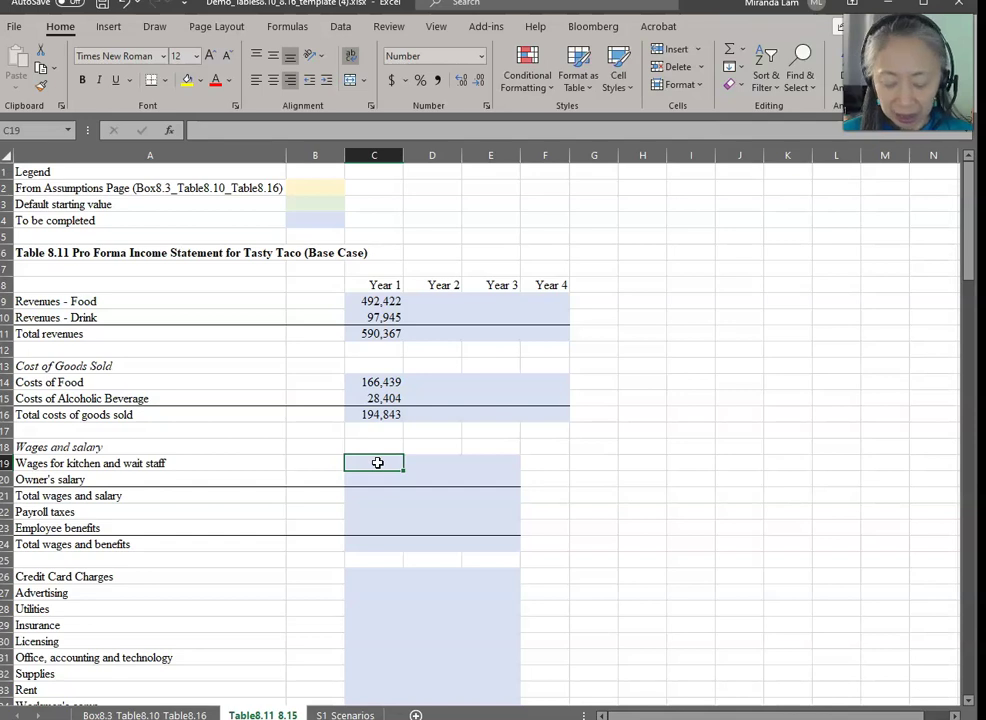
# Step: Calculate the Year 1 kitchen and wait staff wages in C19 by multiplying B14 by B15 on the assumptions sheet
pyautogui.write('=')
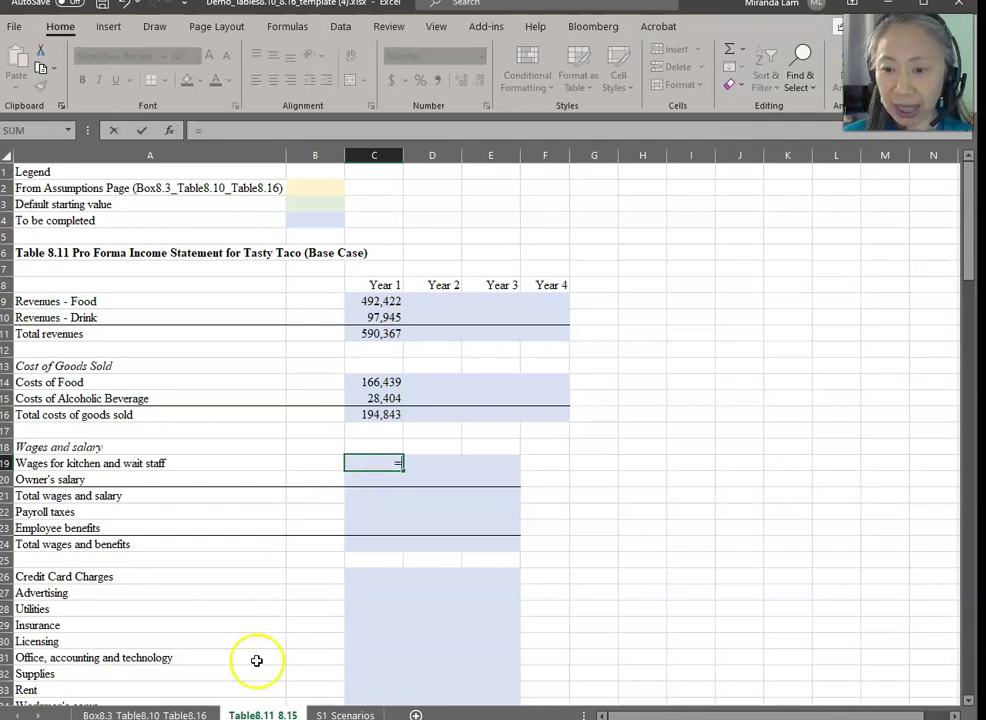
pyautogui.click(125, 713)
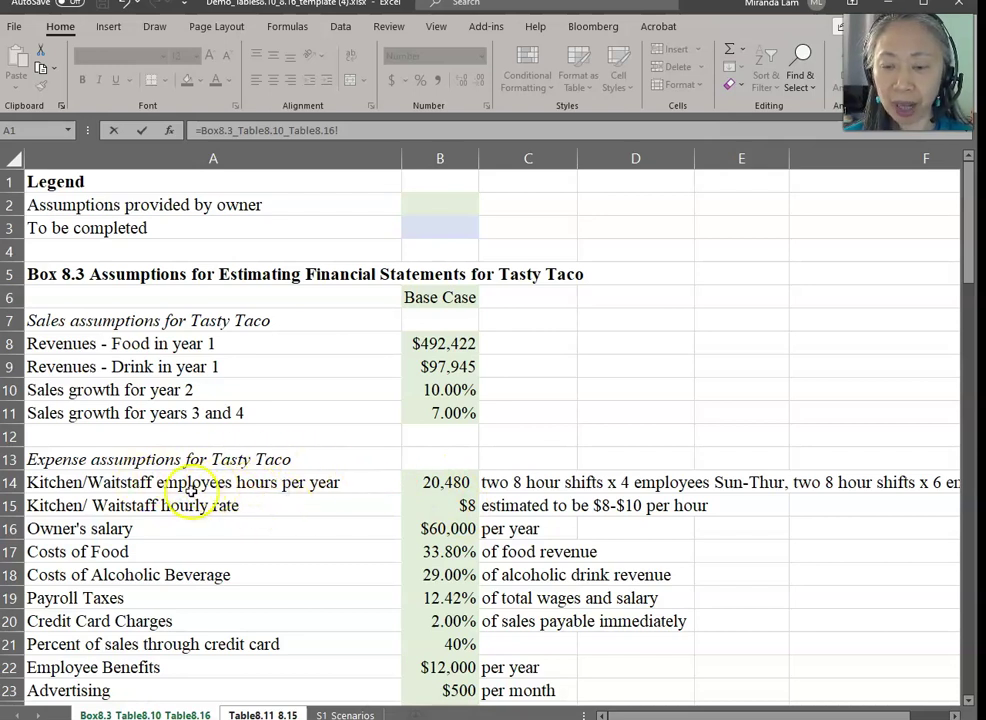
pyautogui.click(426, 482)
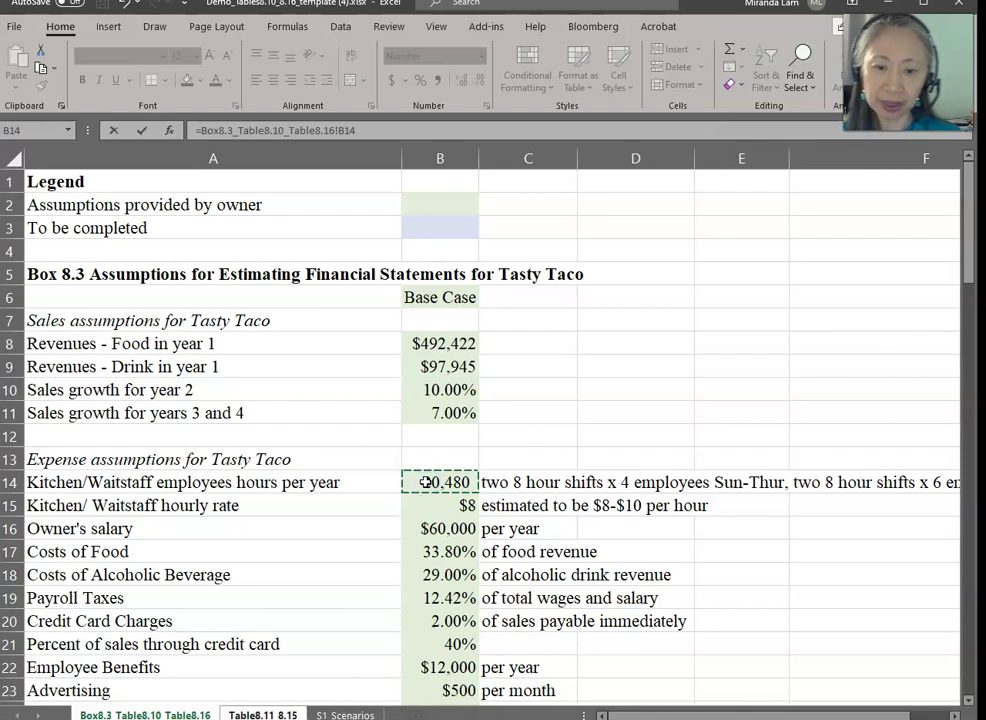
pyautogui.write('*')
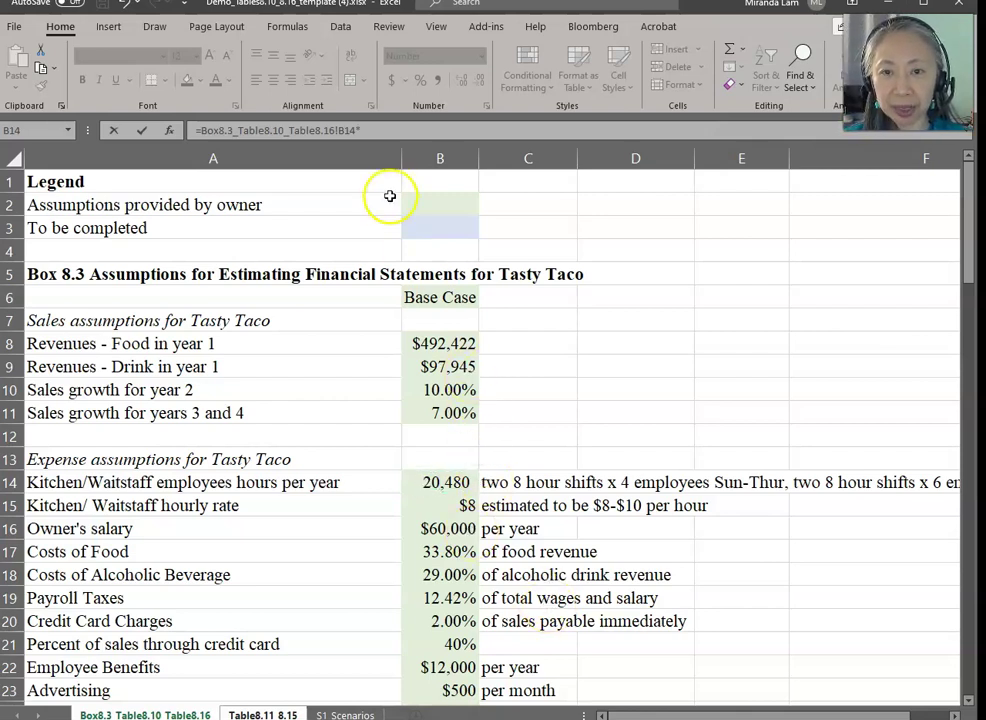
pyautogui.click(460, 507)
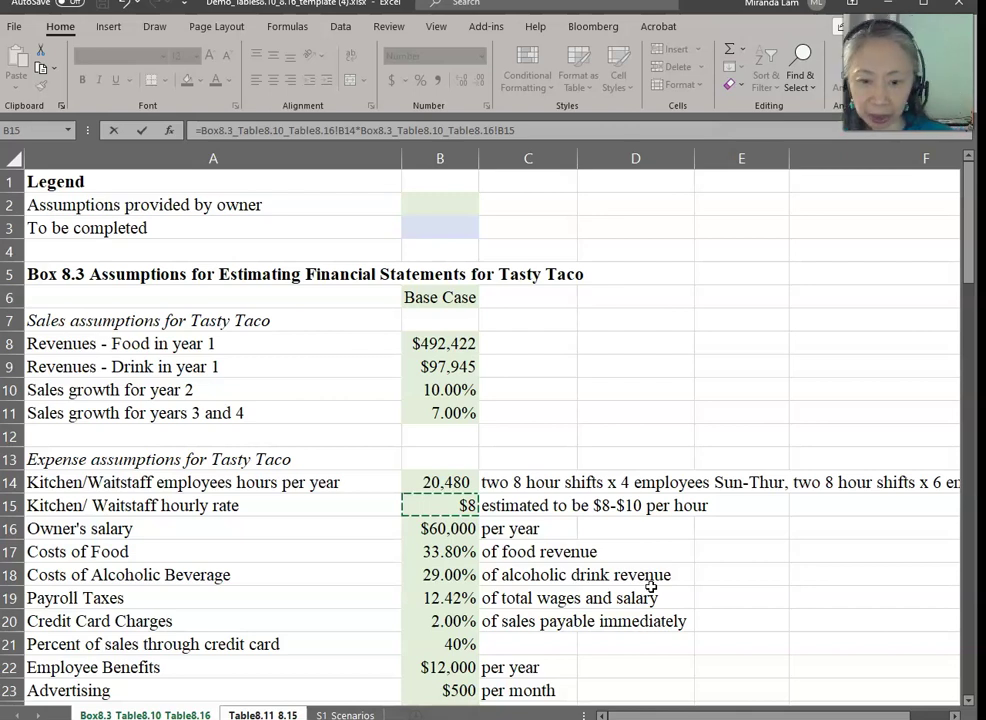
pyautogui.press('Return')
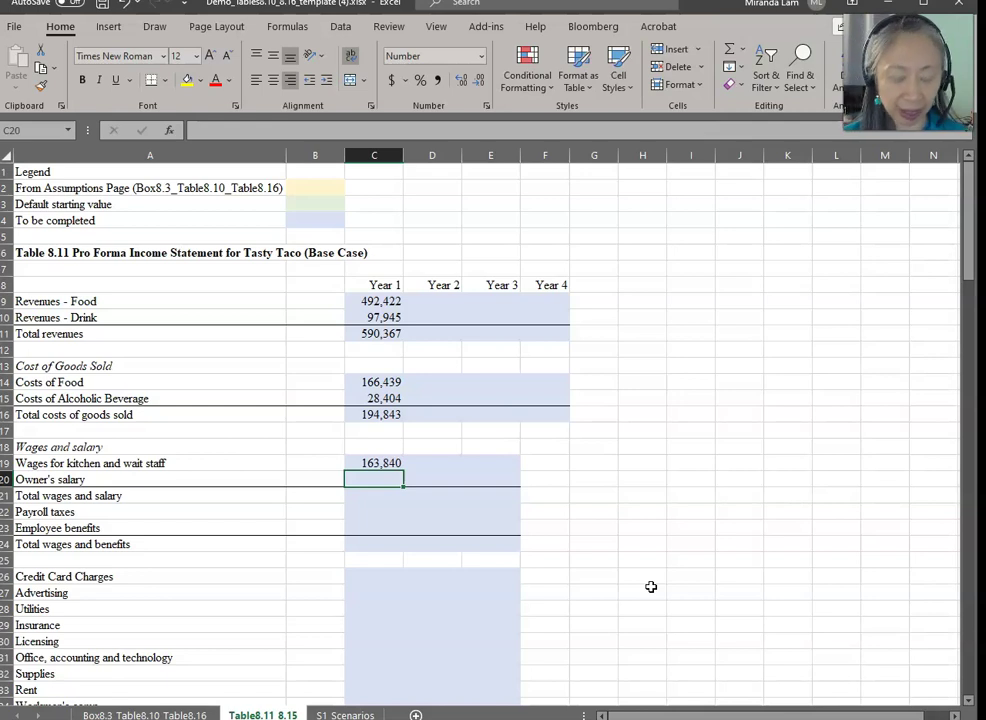
# Step: Link the Year 1 owner's salary in C20 to B16 on the assumptions sheet
pyautogui.write('=')
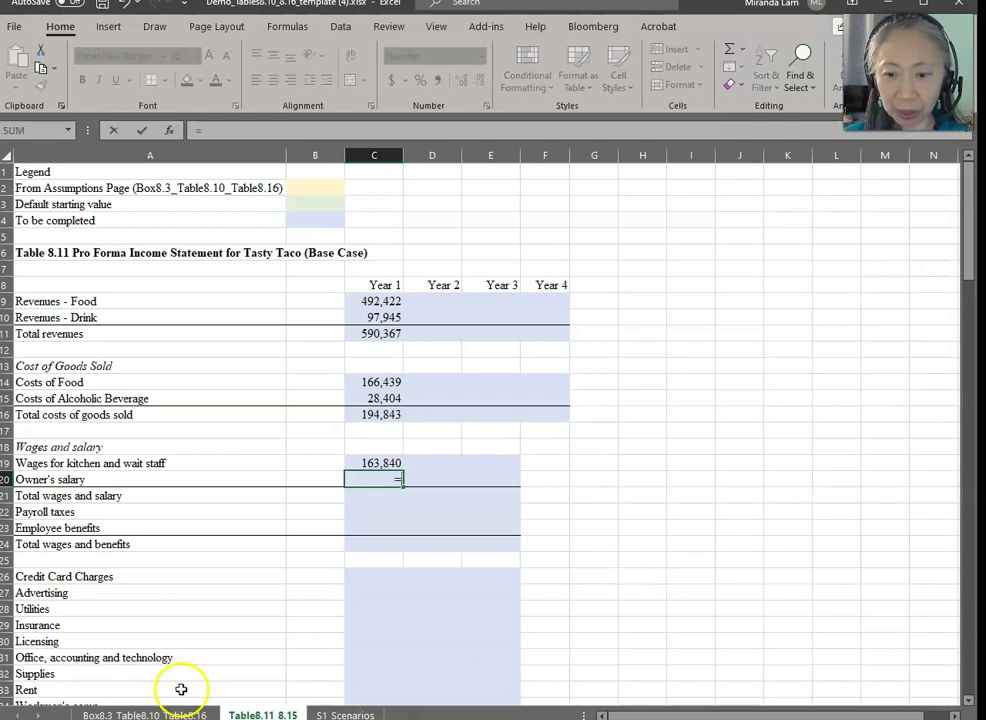
pyautogui.click(152, 713)
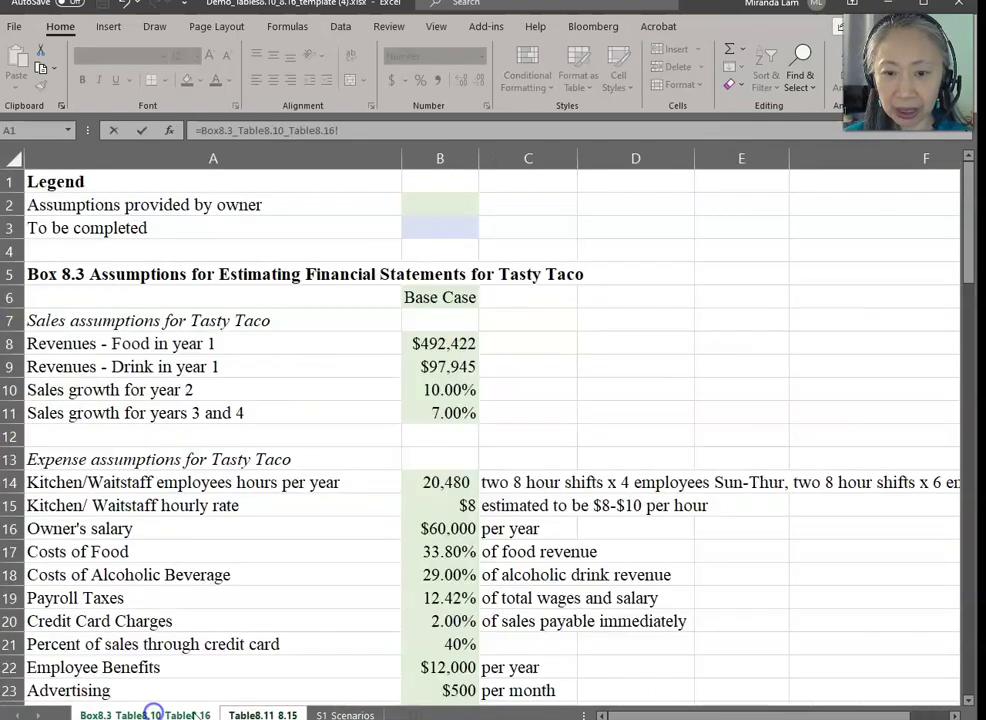
pyautogui.click(437, 531)
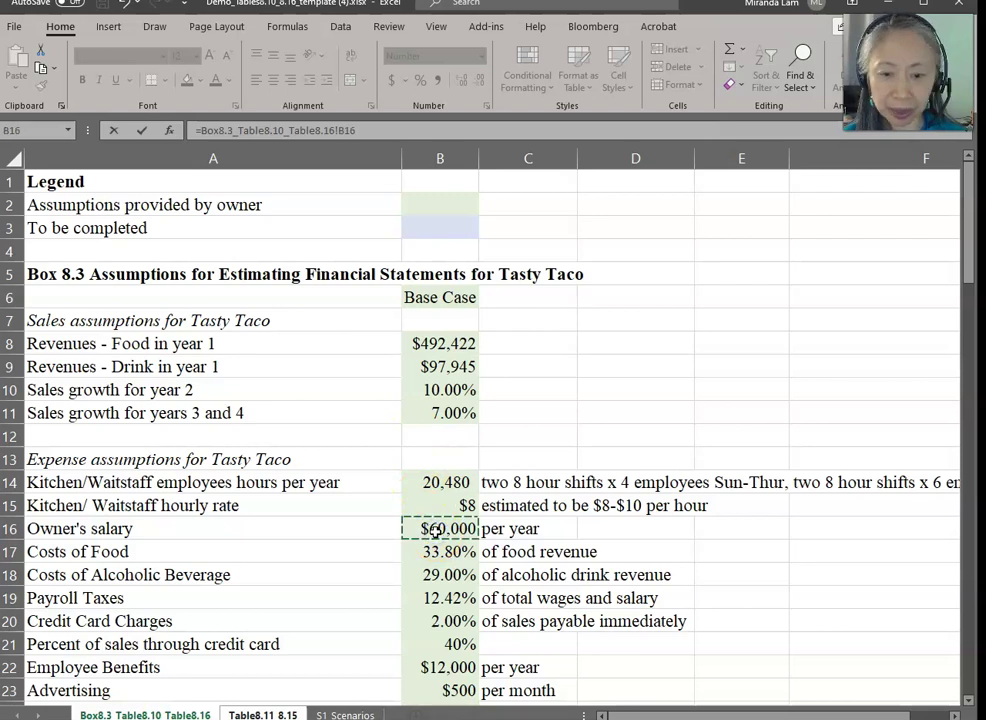
pyautogui.press('Return')
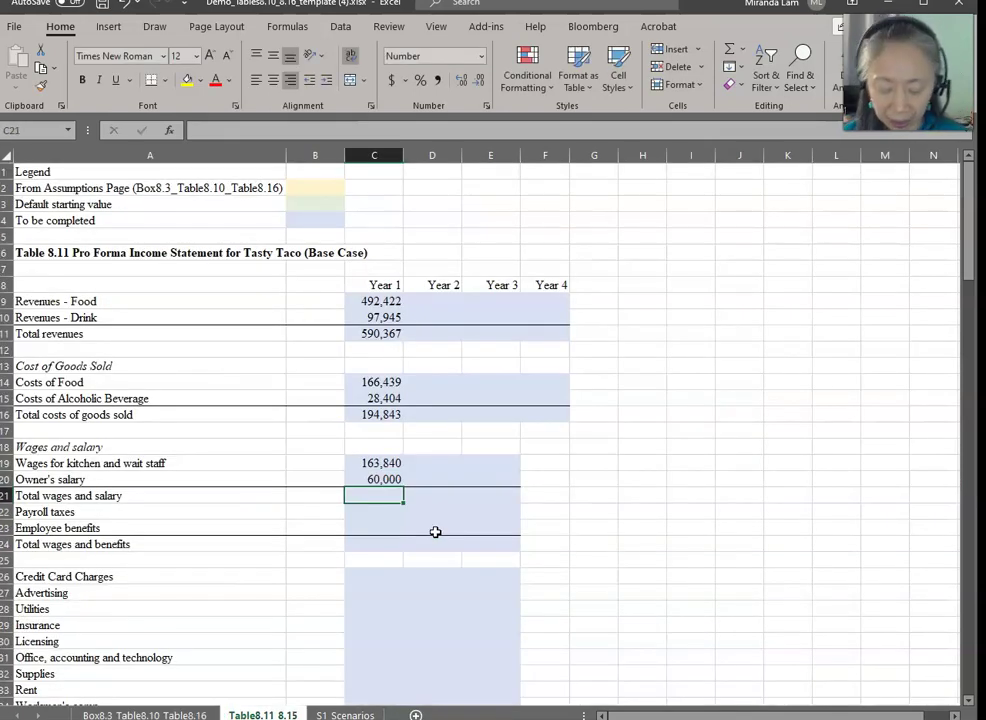
# Step: Calculate the Year 1 total wages and salary in C21 with =C19+C20
pyautogui.write('=')
pyautogui.press('Up')
pyautogui.press('Up')
pyautogui.write('+')
pyautogui.press('Up')
pyautogui.press('Return')
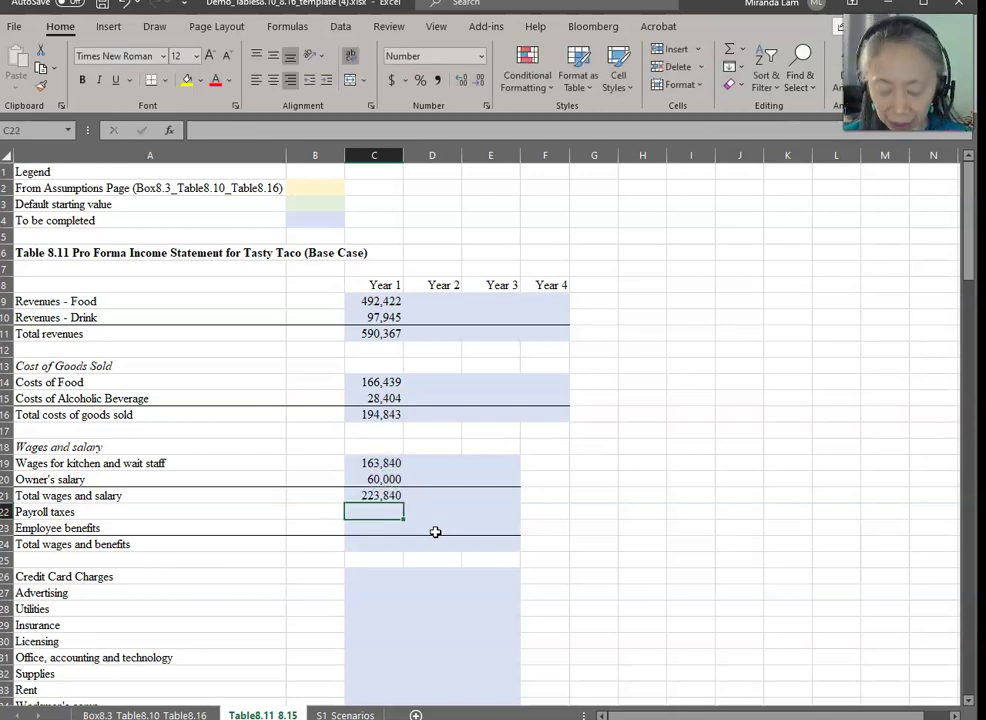
# Step: Calculate the Year 1 payroll taxes in C22 as C21 multiplied by the absolute reference $B$19 on the assumptions sheet
pyautogui.write('=')
pyautogui.press('Up')
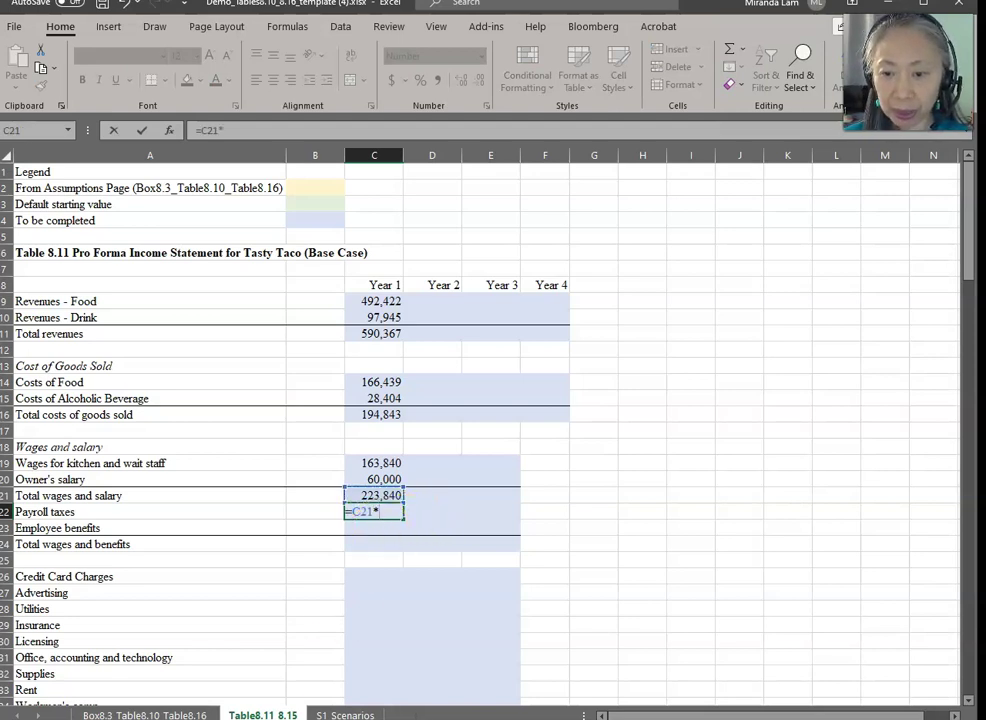
pyautogui.click(150, 714)
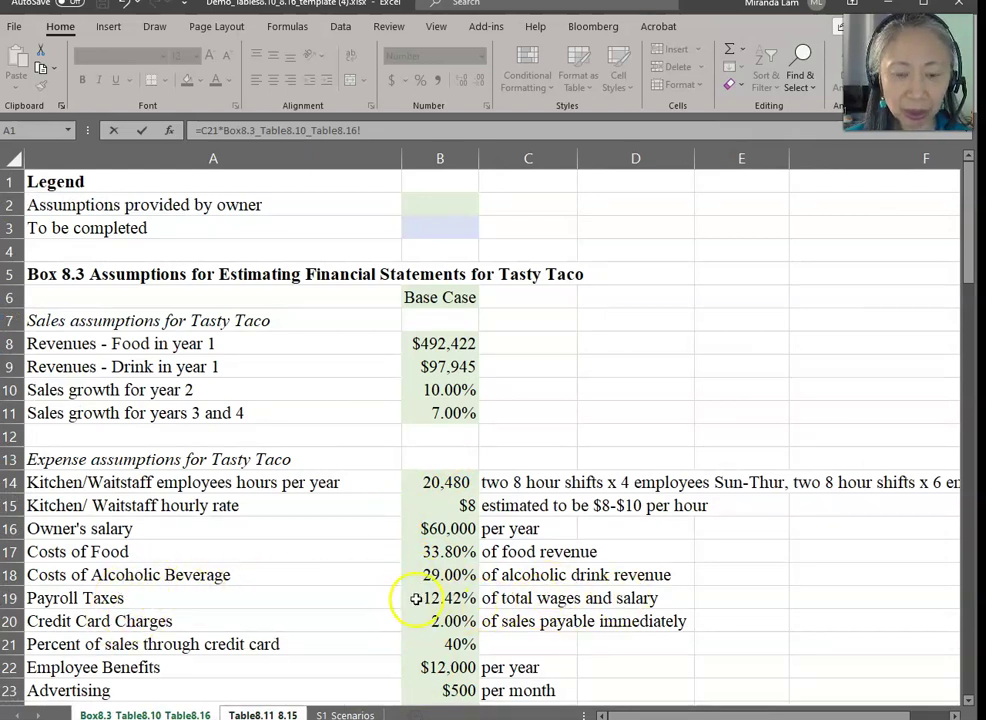
pyautogui.click(450, 597)
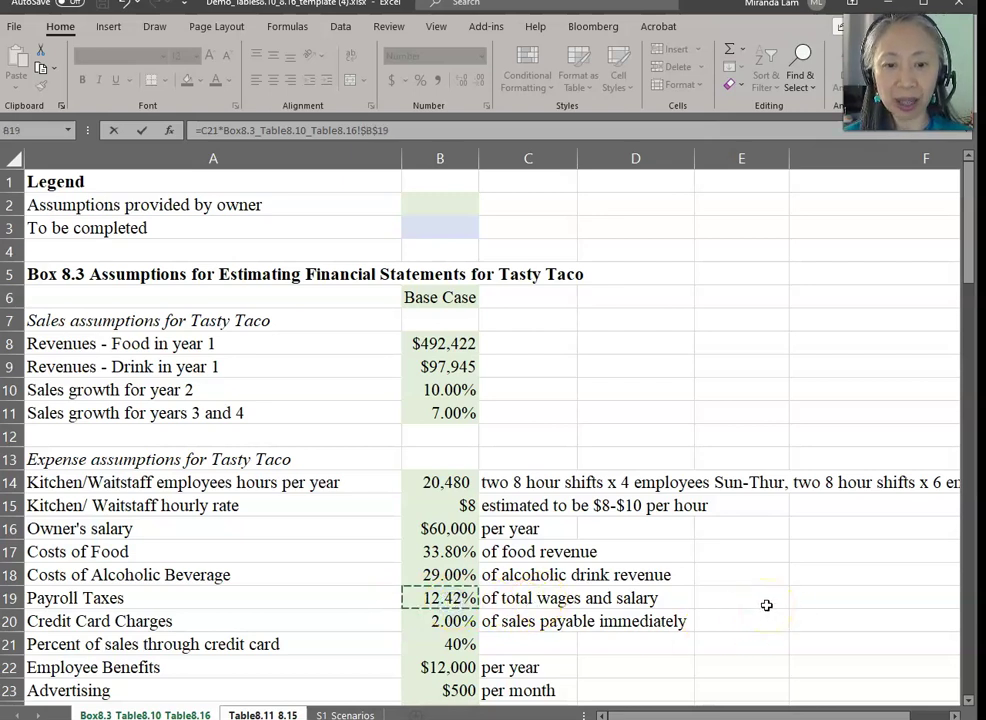
pyautogui.press('Return')
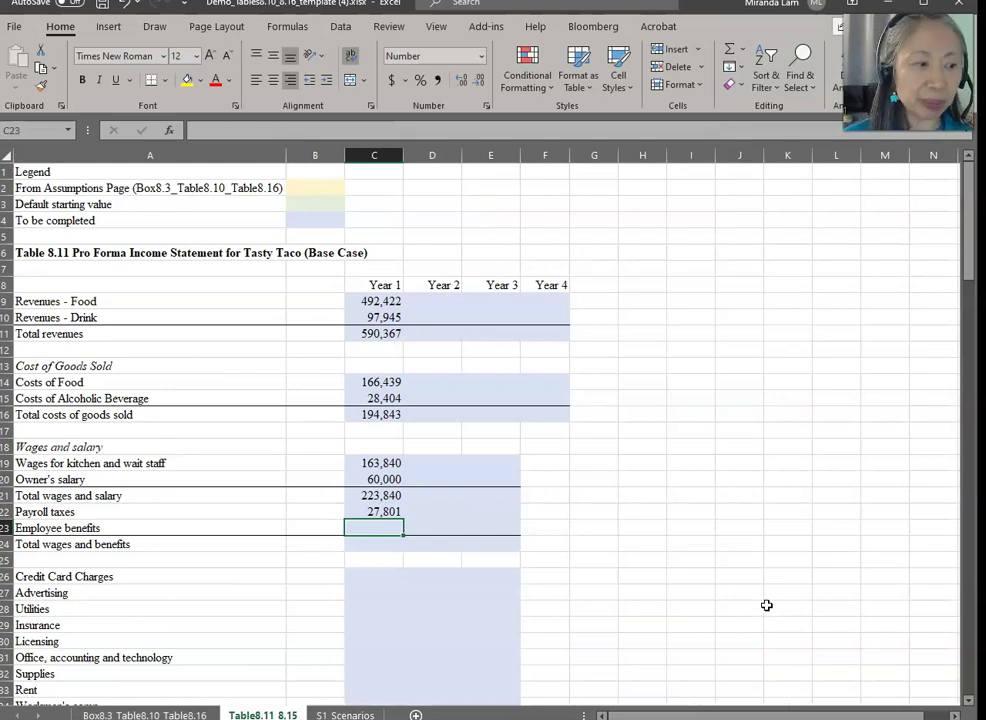
# Step: Link the Year 1 employee benefits in C23 to B22 on the assumptions sheet
pyautogui.write('=')
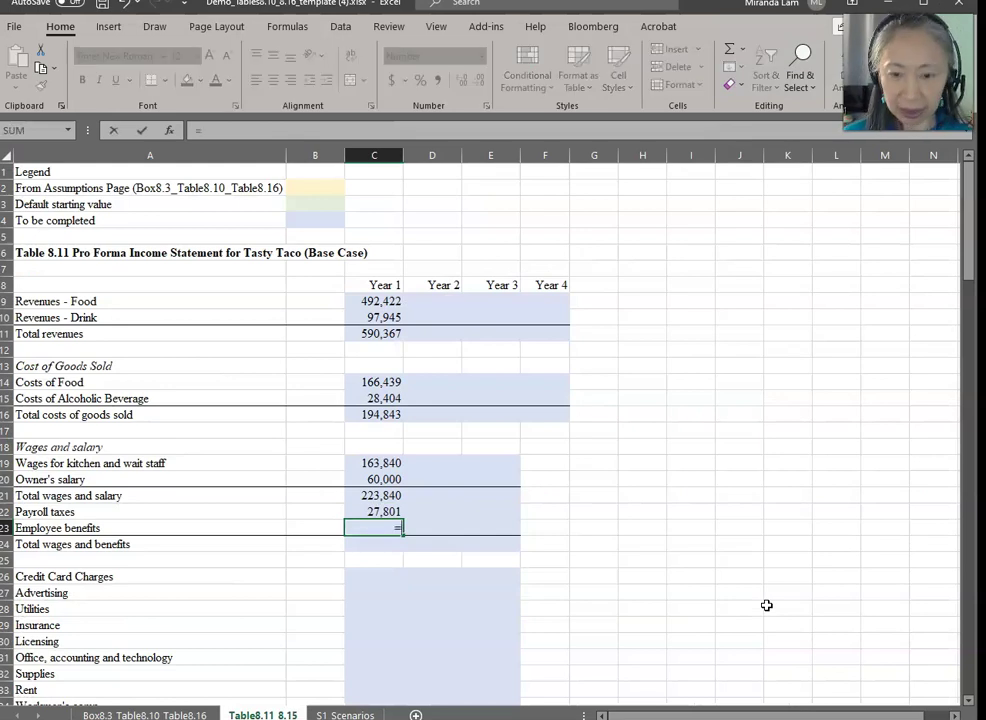
pyautogui.click(167, 714)
pyautogui.click(445, 667)
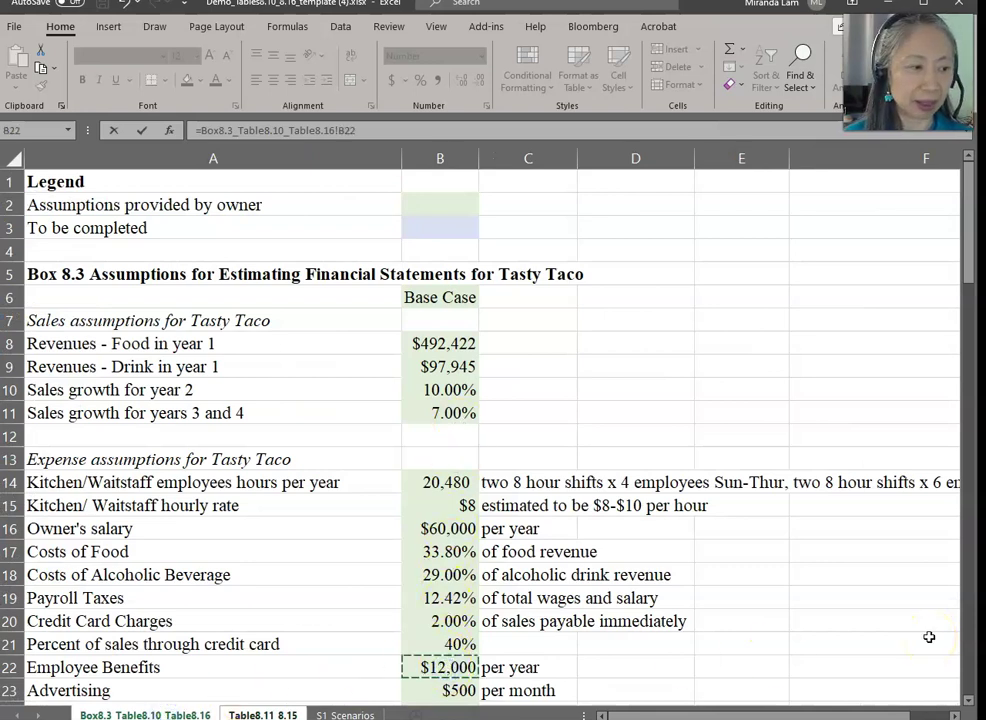
pyautogui.press('Return')
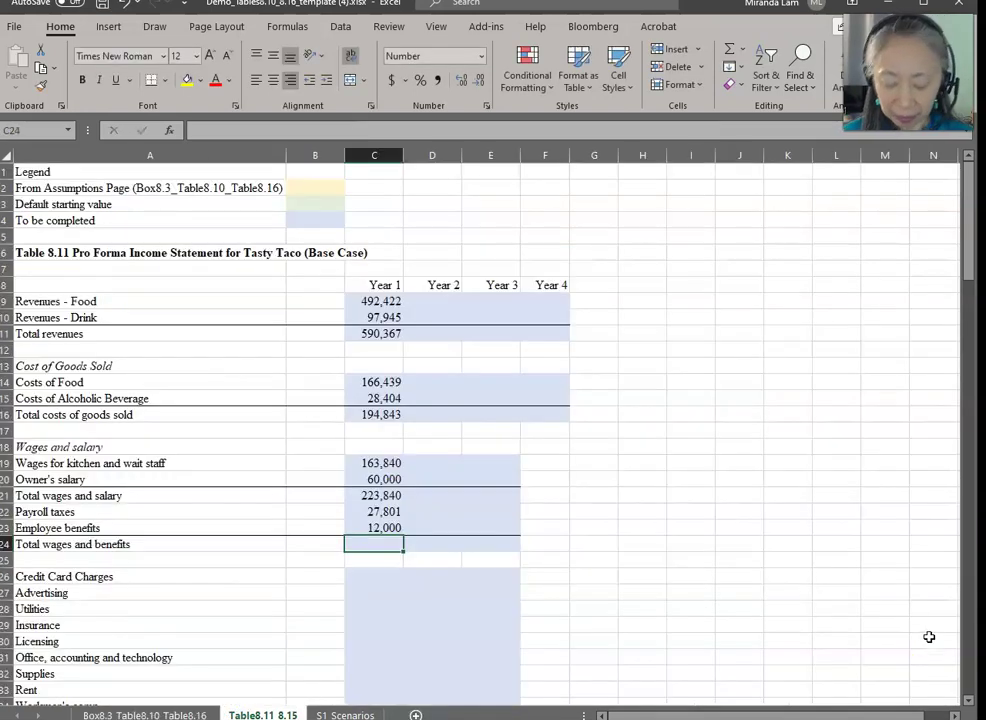
# Step: Calculate the Year 1 total wages and benefits in C24 with =SUM(C21:C23)
pyautogui.write('=sum(')
pyautogui.press('Up')
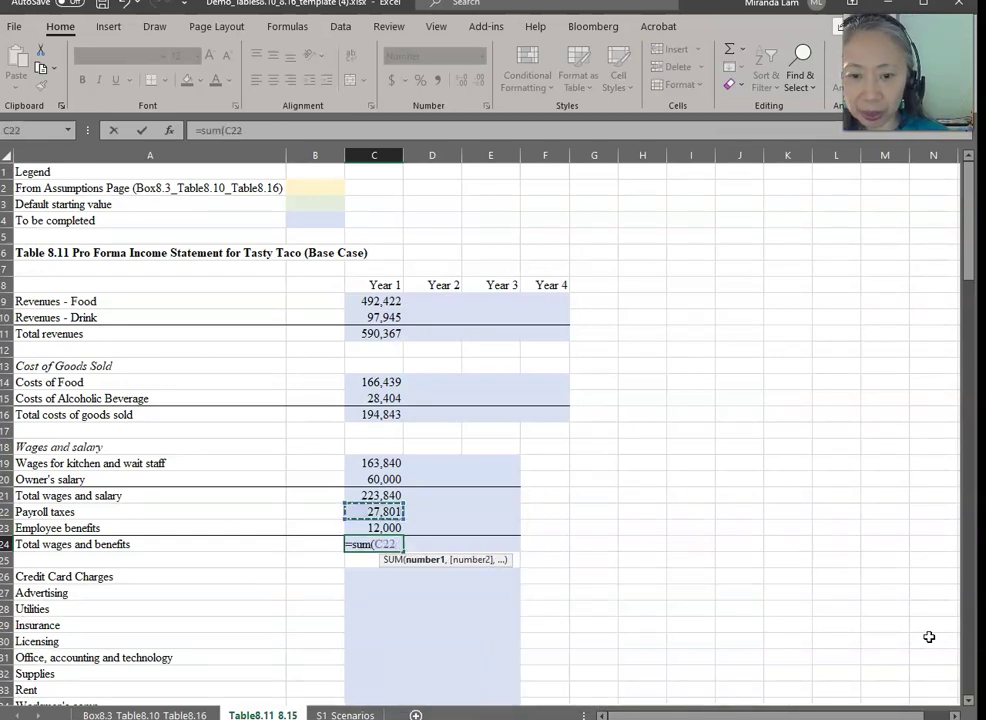
pyautogui.hotkey('shift', 'Up')
pyautogui.hotkey('shift', 'Up')
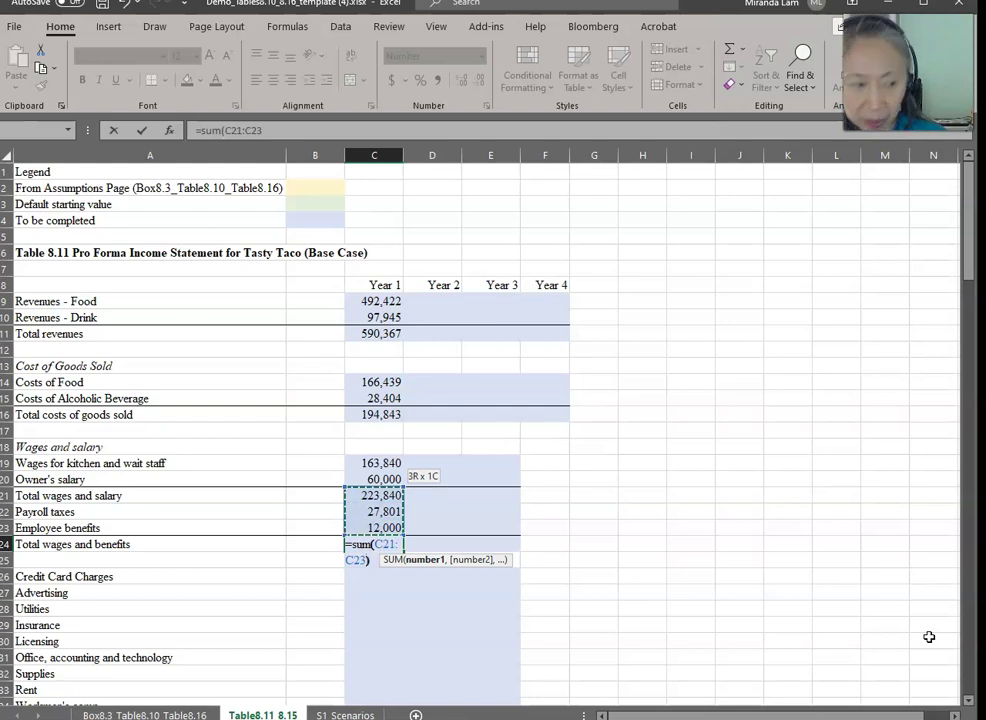
pyautogui.write(')')
pyautogui.press('Return')
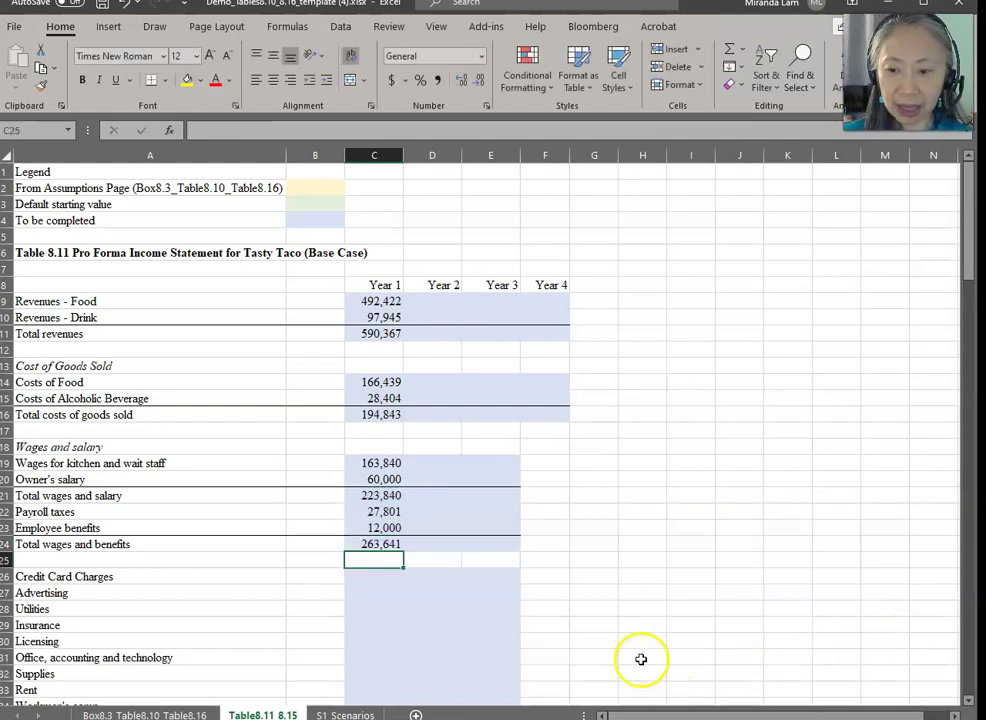
# Step: Calculate the Year 1 credit card charges in C26 as absolute references $B$20 times $B$21 on the assumptions sheet times total revenues in C11
pyautogui.scroll(-2, 632, 618)
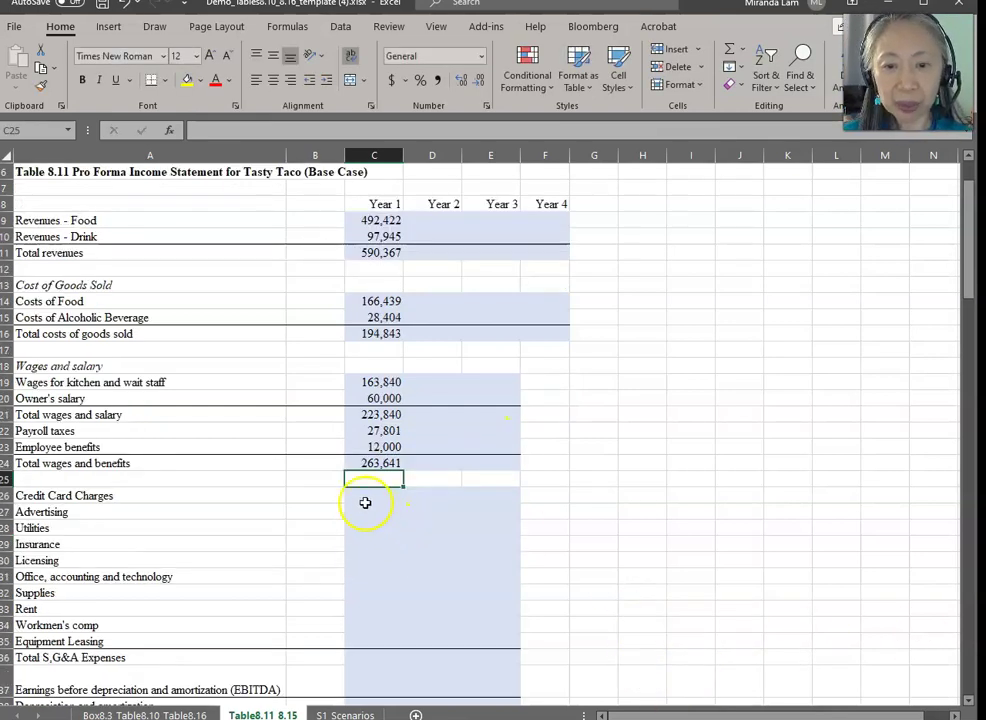
pyautogui.click(365, 495)
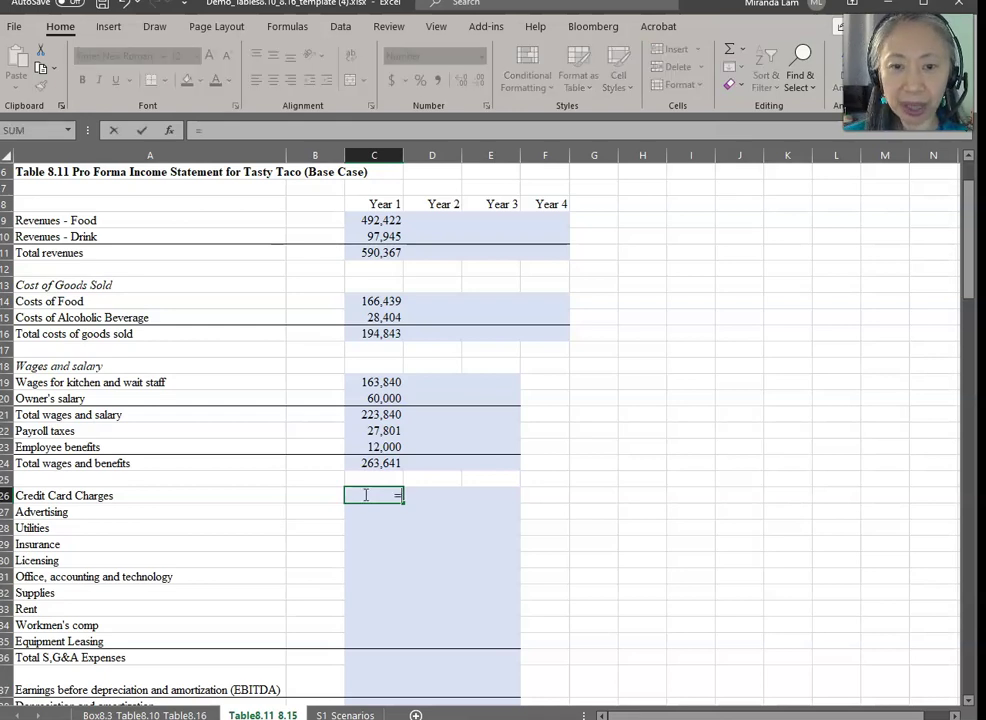
pyautogui.click(182, 714)
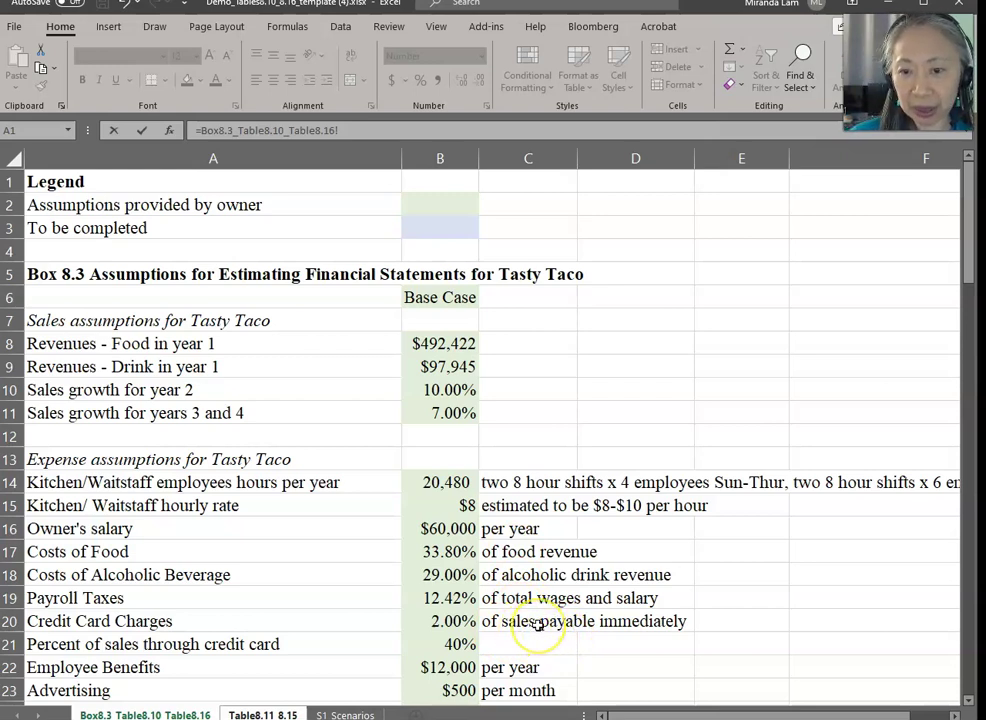
pyautogui.click(447, 620)
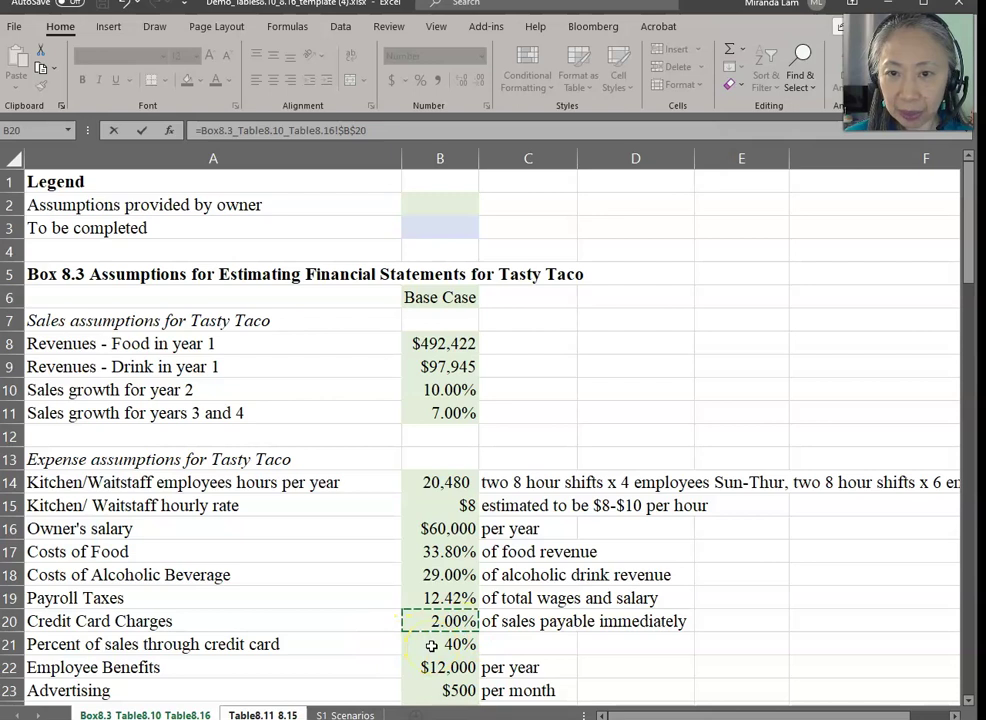
pyautogui.click(489, 134)
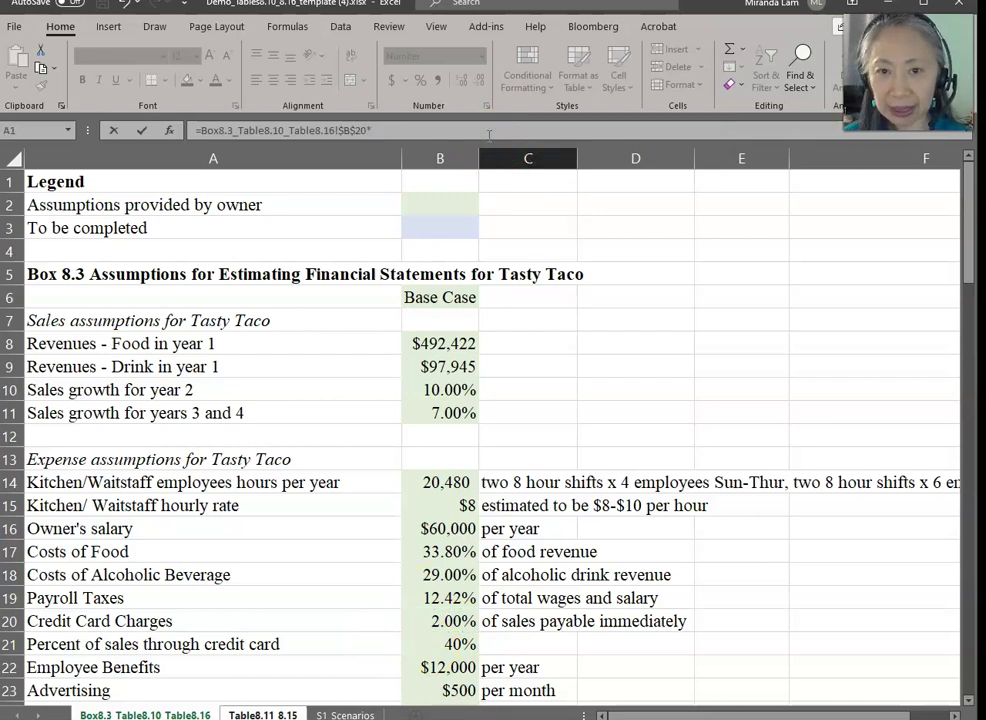
pyautogui.click(450, 645)
pyautogui.press('F4')
pyautogui.write('*')
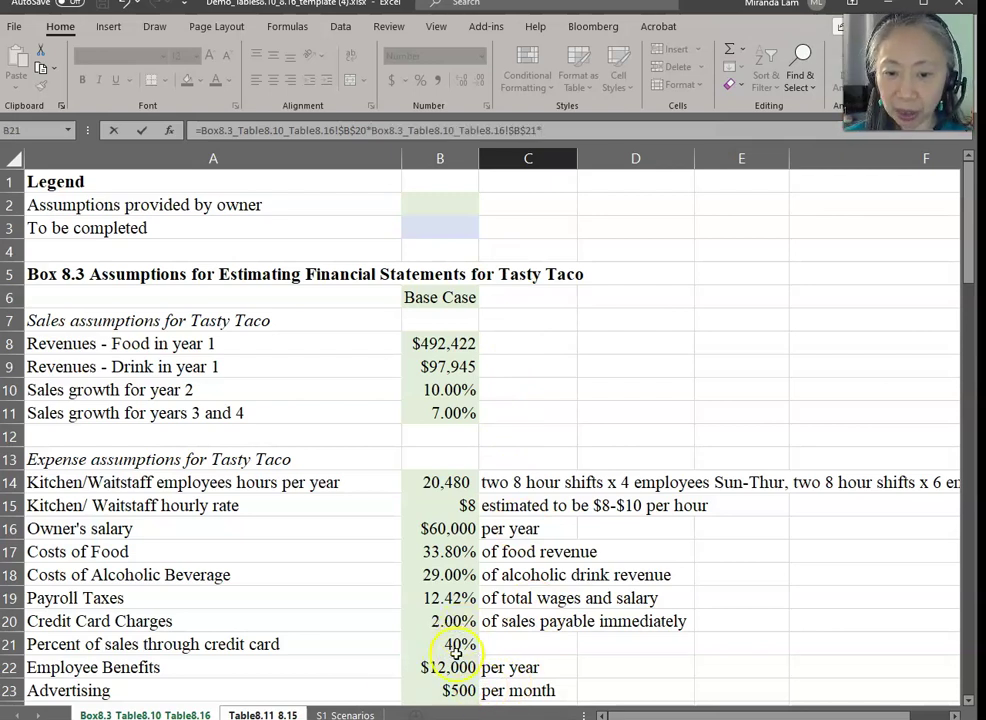
pyautogui.click(281, 712)
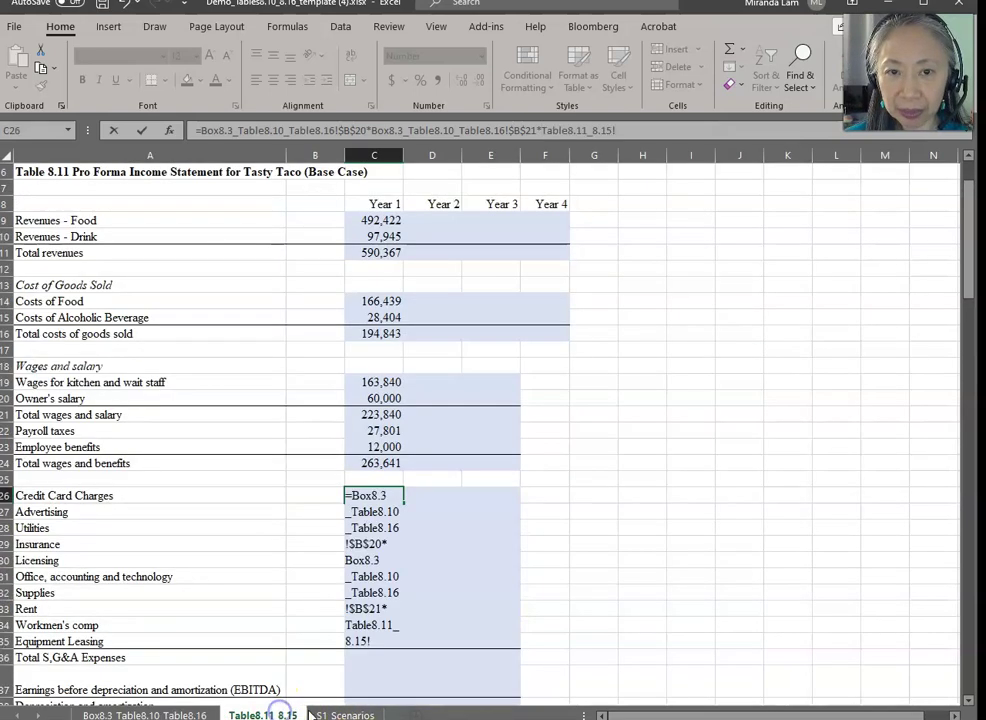
pyautogui.click(363, 252)
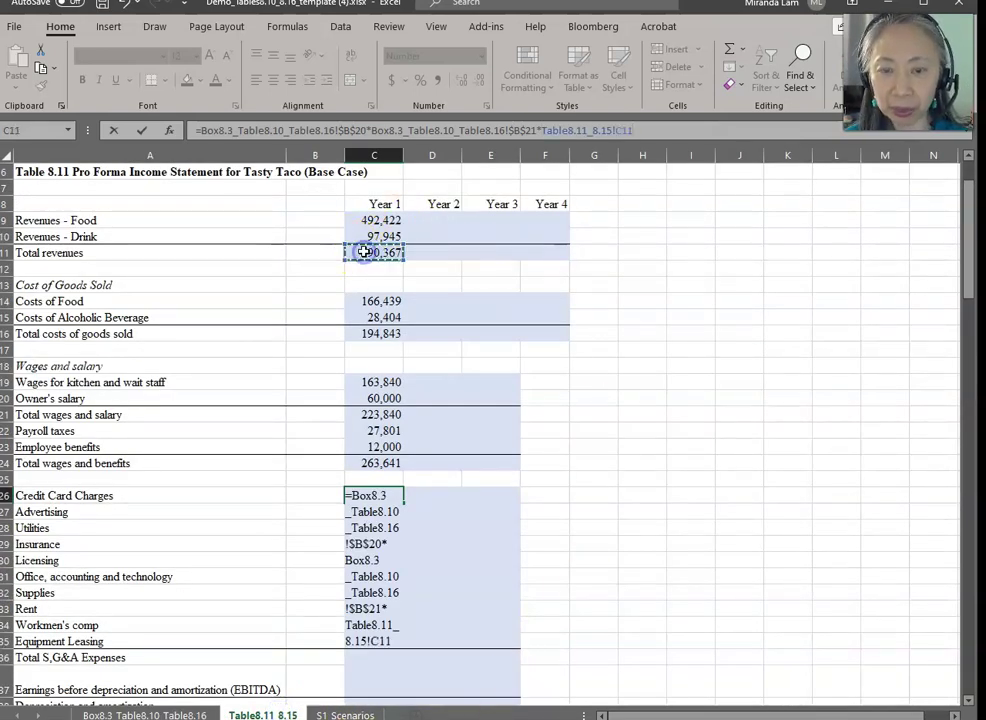
pyautogui.press('Return')
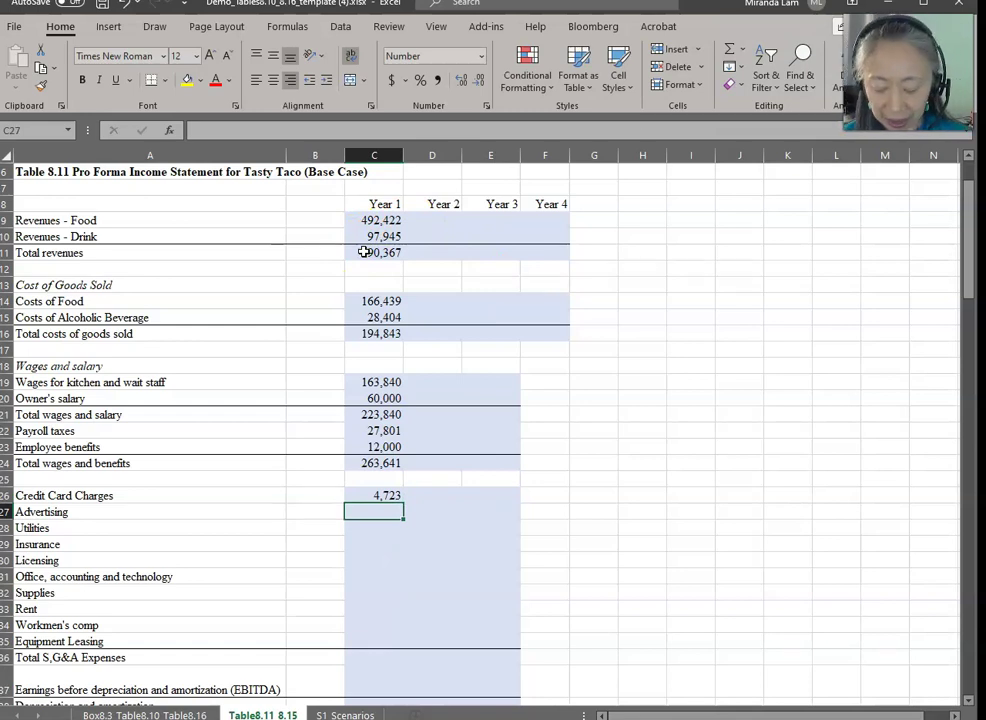
# Step: Calculate the Year 1 advertising expense in C27 as the monthly amount in B23 on the assumptions sheet multiplied by 12
pyautogui.write('=')
pyautogui.click(188, 713)
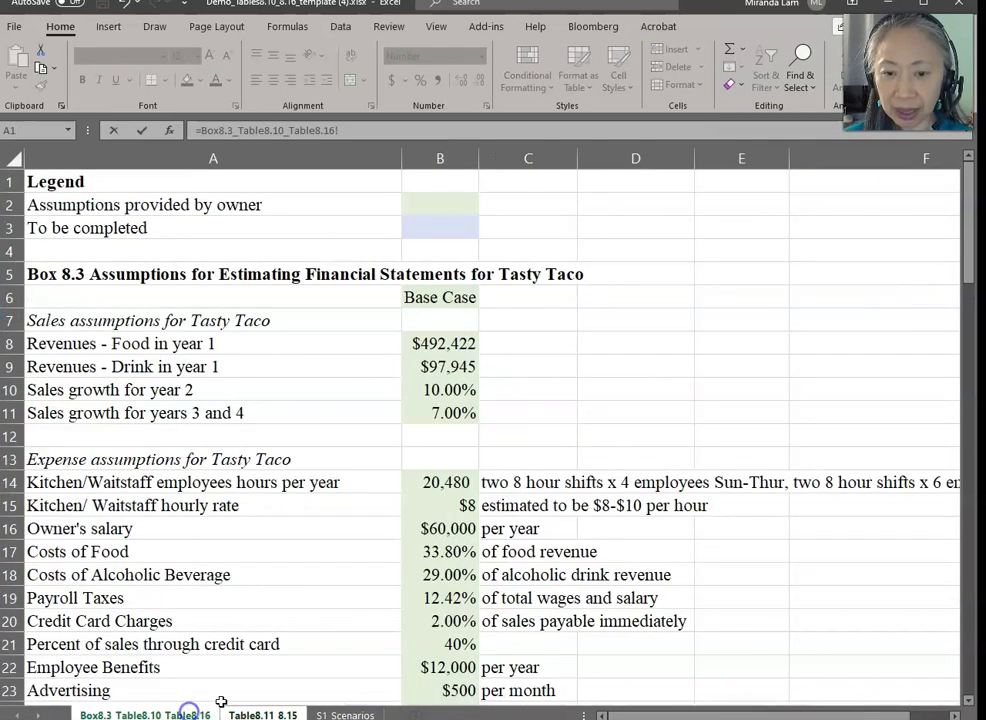
pyautogui.scroll(-3, 400, 620)
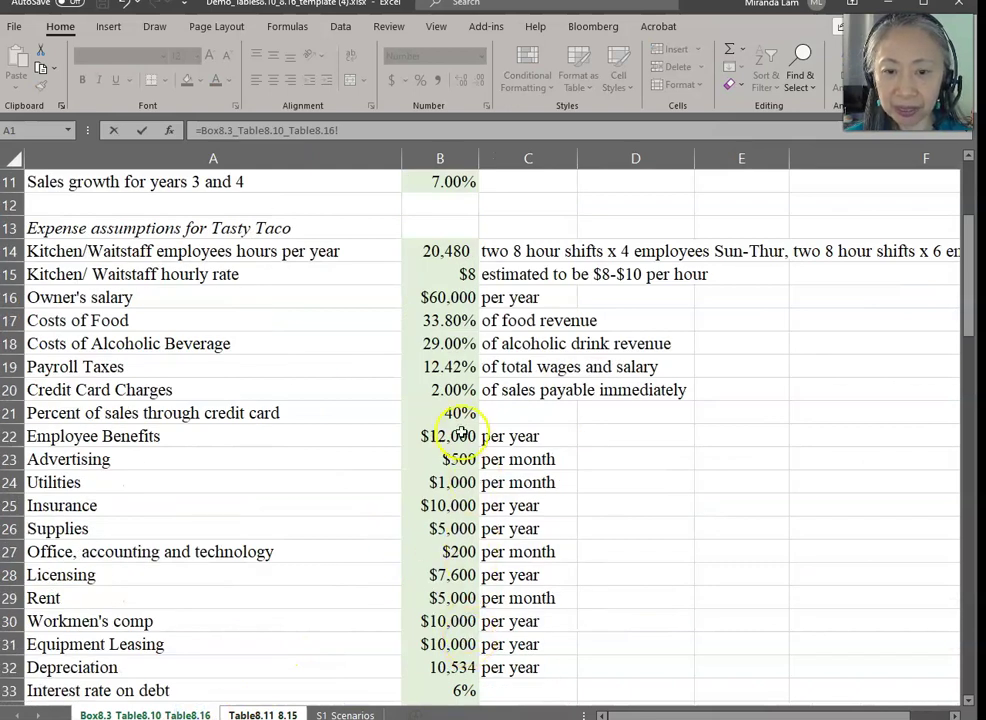
pyautogui.click(449, 458)
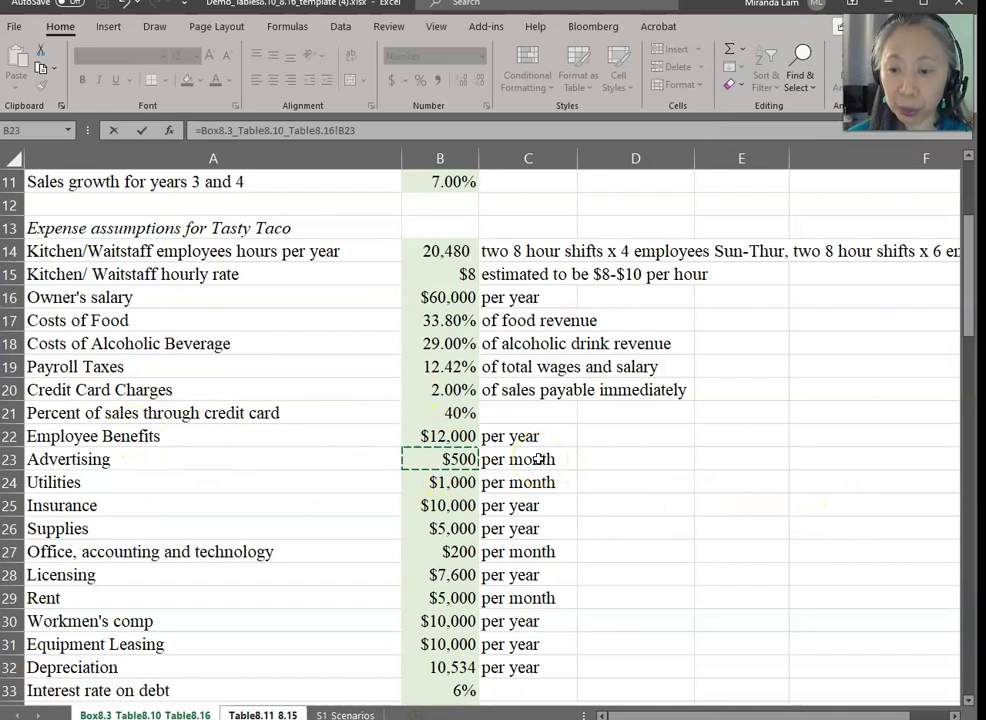
pyautogui.write('*12')
pyautogui.press('Return')
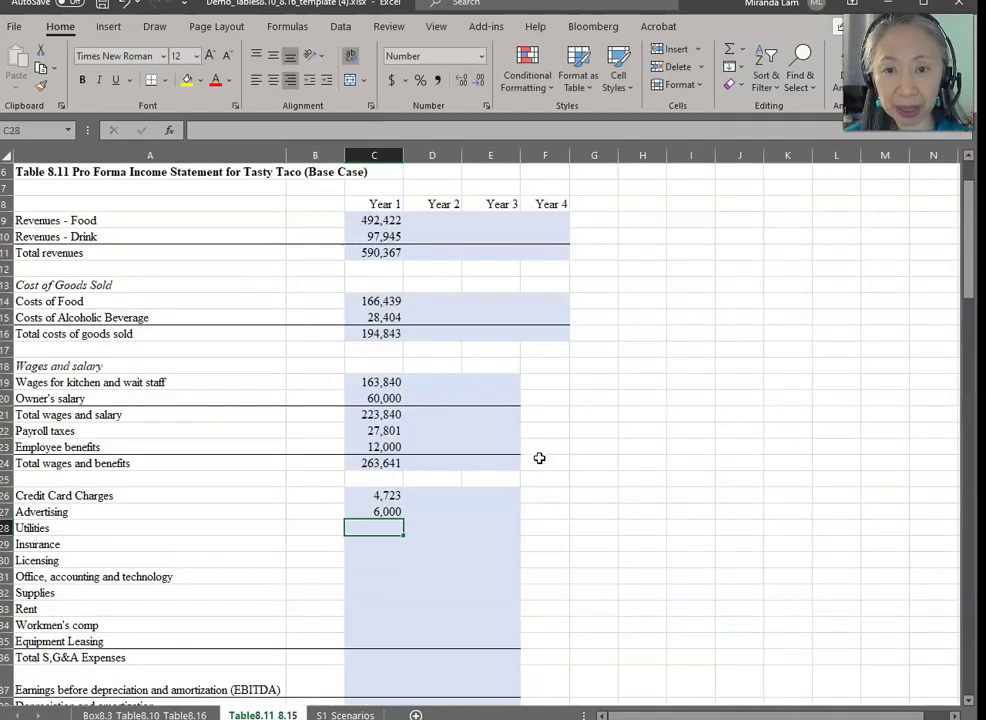
# Step: Calculate the Year 1 utilities in C28 as the monthly amount in B24 on the assumptions sheet multiplied by 12
pyautogui.write('=')
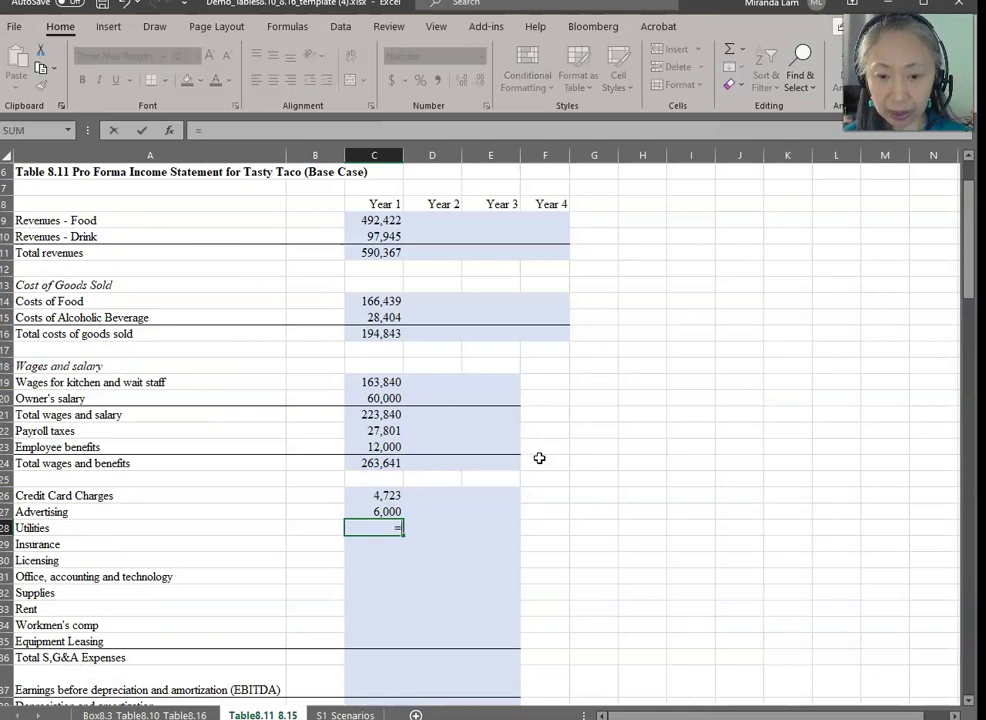
pyautogui.click(179, 714)
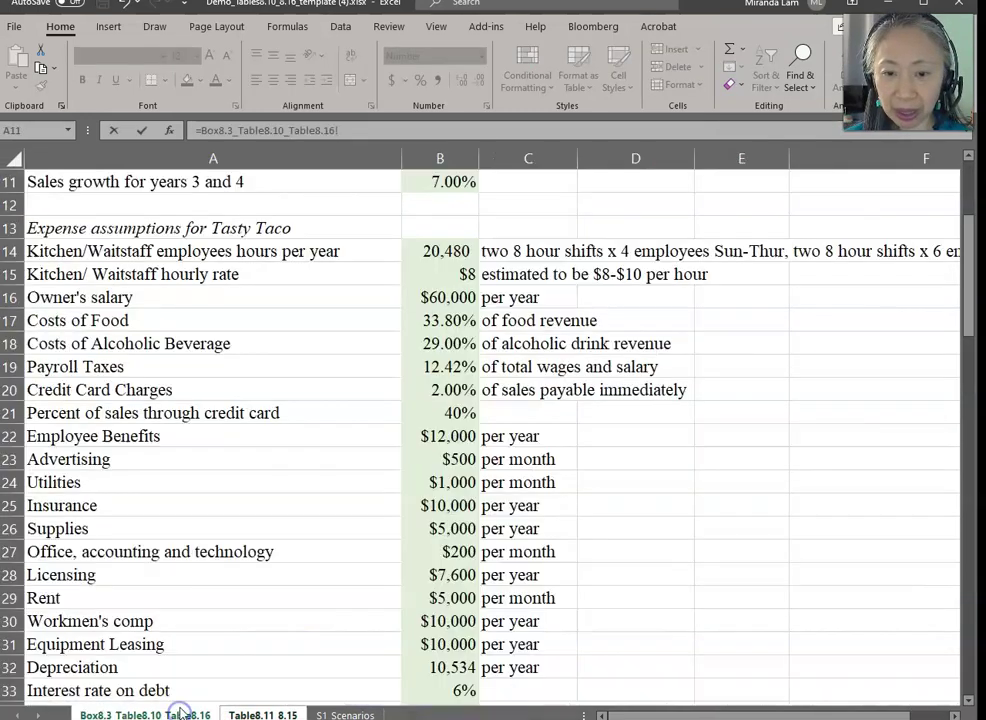
pyautogui.click(446, 482)
pyautogui.write('*1')
pyautogui.press('Return')
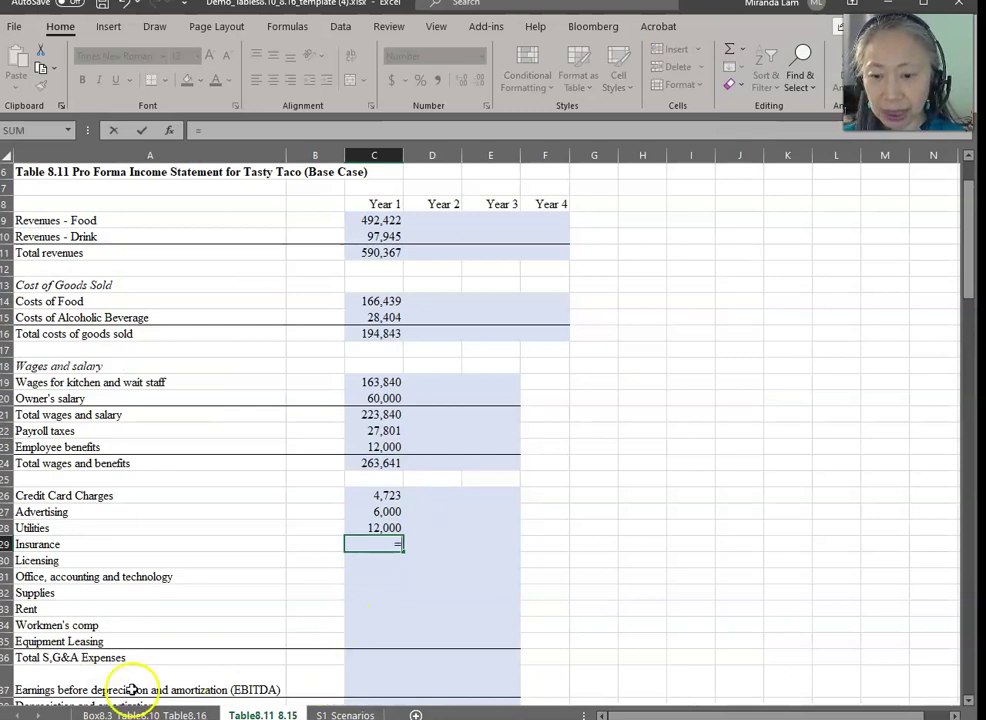
# Step: Link the Year 1 insurance in C29 to B25 on the assumptions sheet
pyautogui.click(160, 712)
pyautogui.click(452, 505)
pyautogui.press('Return')
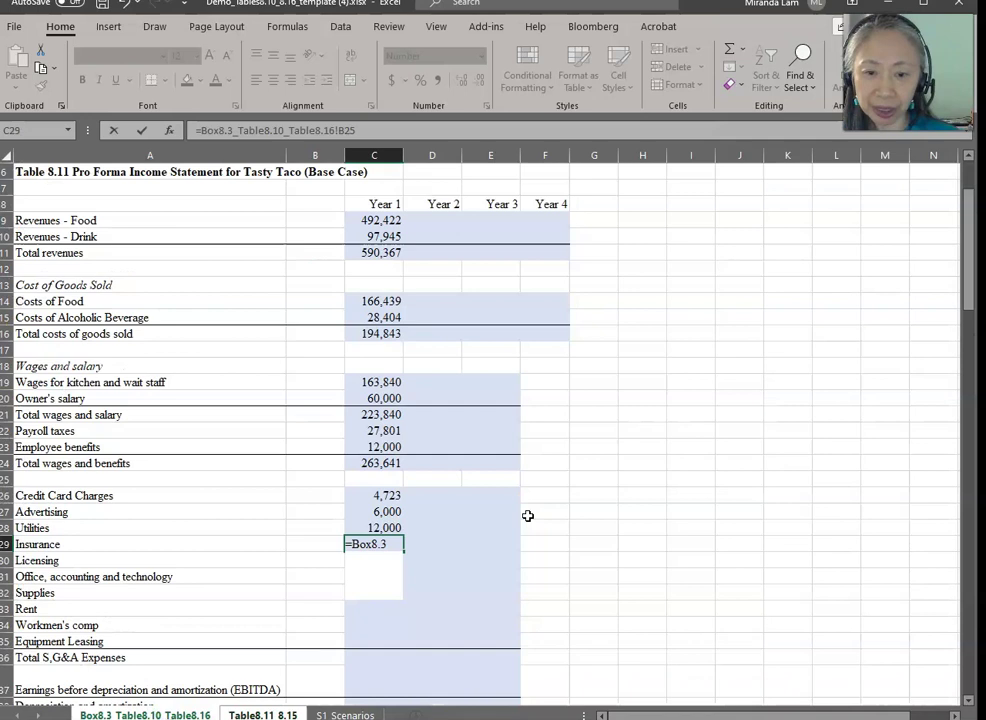
# Step: Link the Year 1 licensing cell C30 to B26 on the assumptions sheet
pyautogui.write('=')
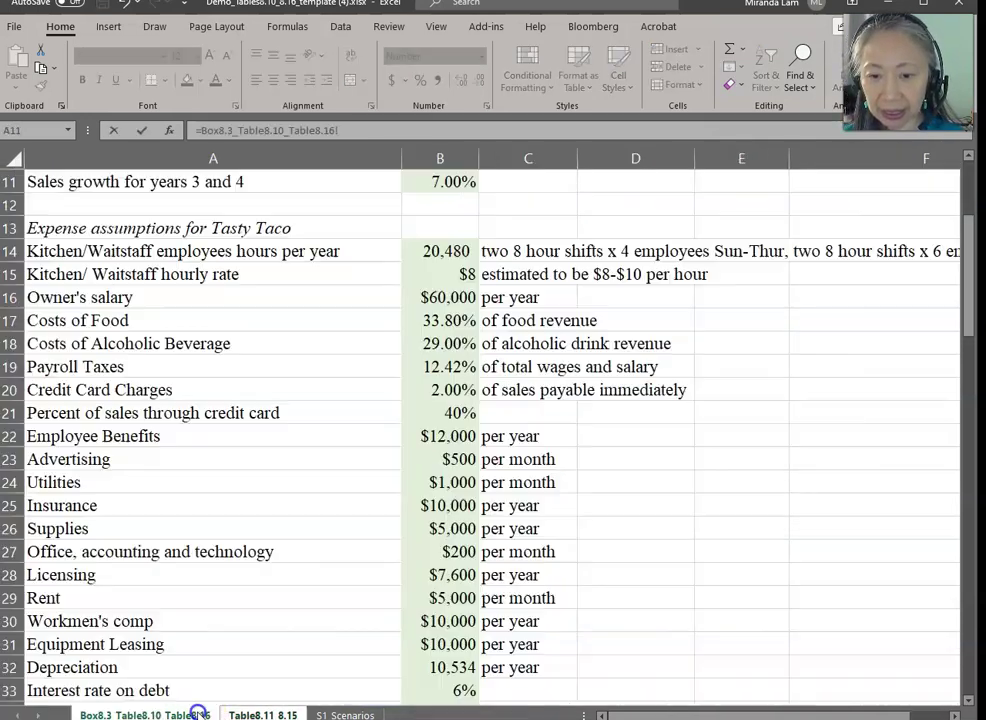
pyautogui.click(175, 714)
pyautogui.click(438, 527)
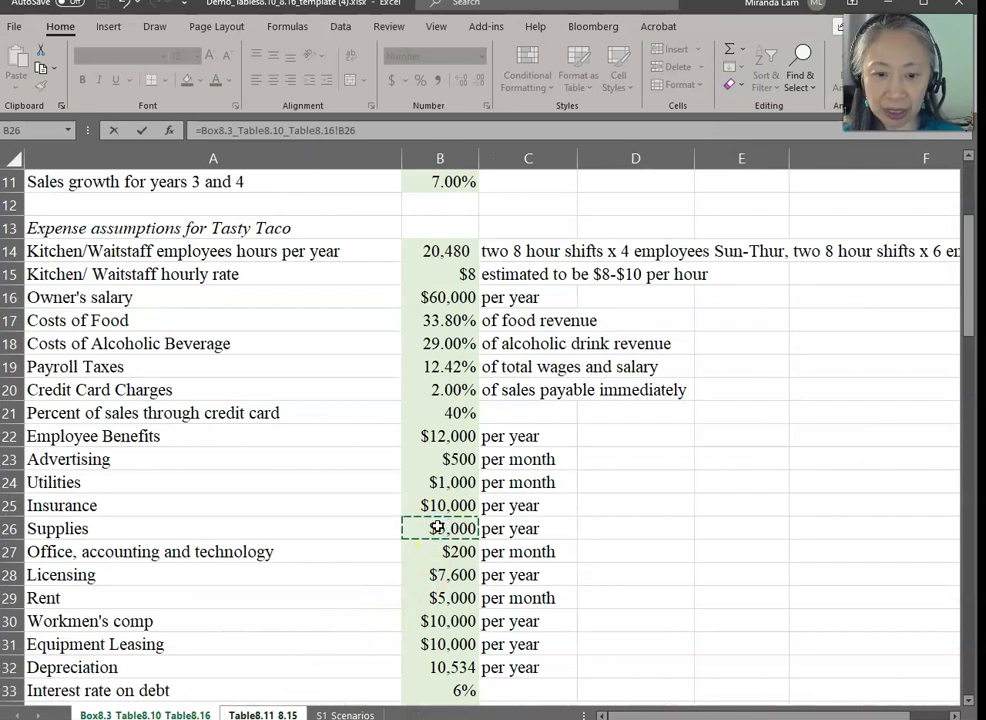
pyautogui.press('Return')
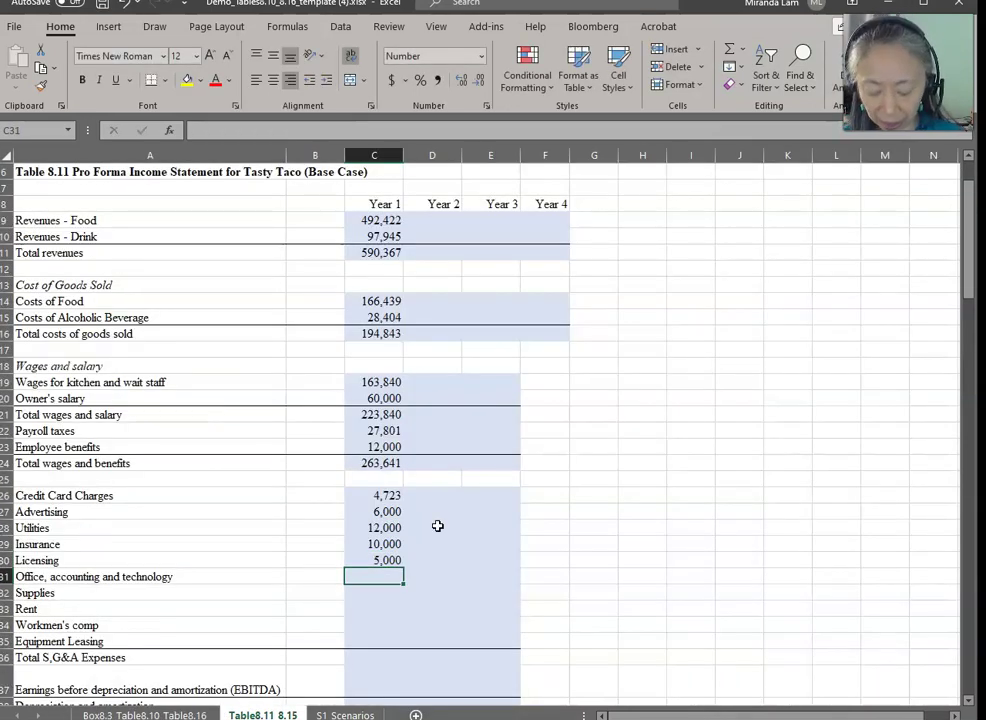
# Step: Calculate the Year 1 office, accounting and technology expense in C31 as B27 on the assumptions sheet multiplied by 12
pyautogui.write('=')
pyautogui.click(173, 712)
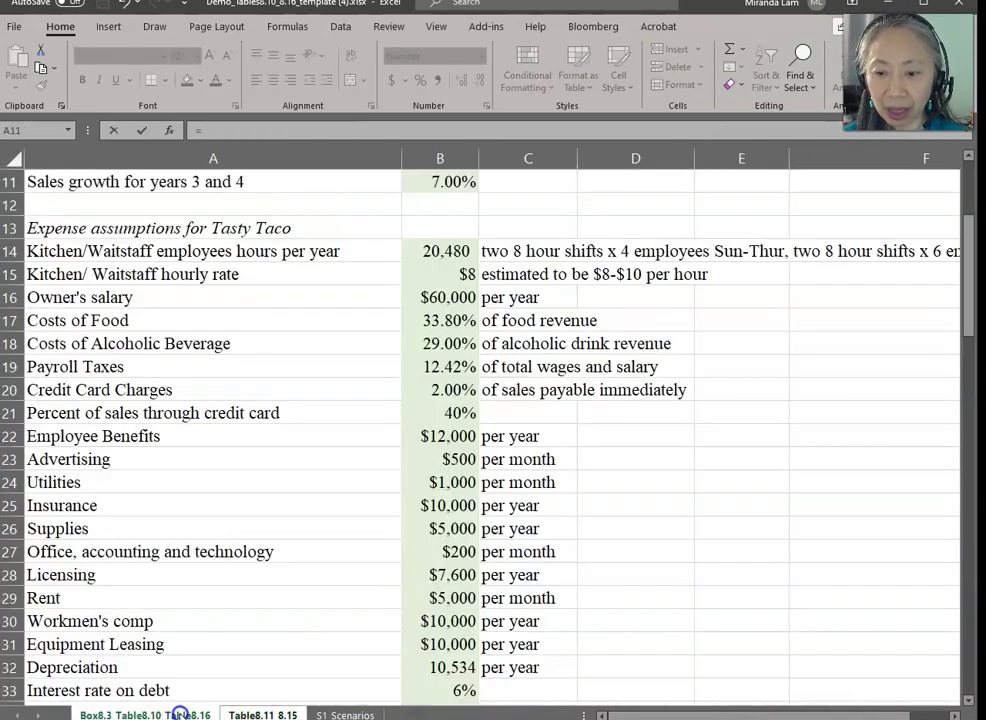
pyautogui.click(460, 551)
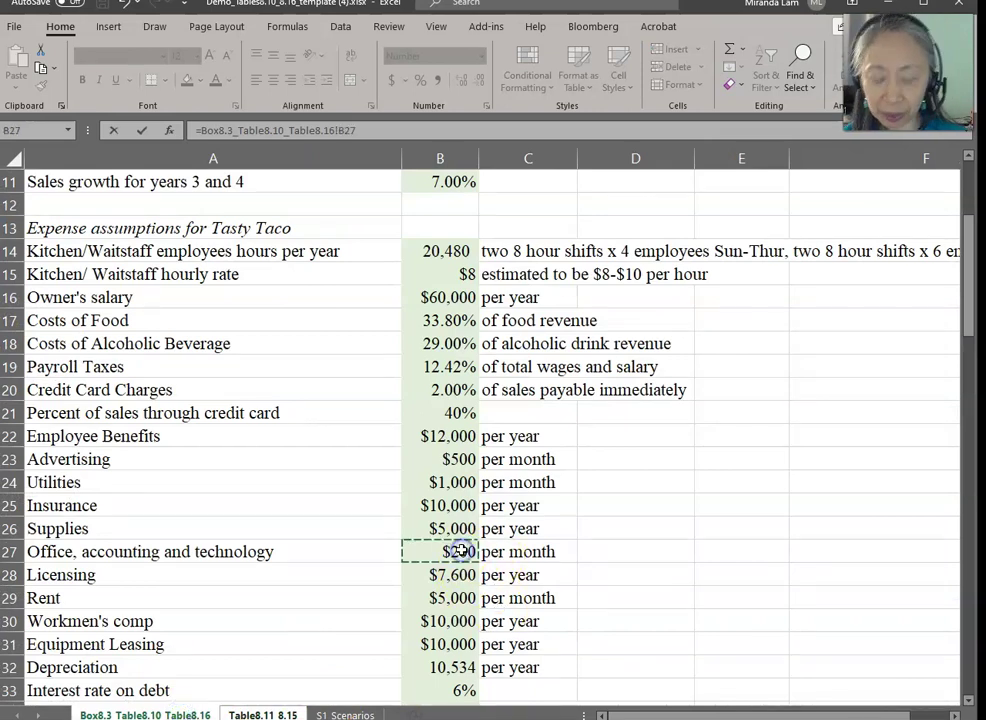
pyautogui.press('Return')
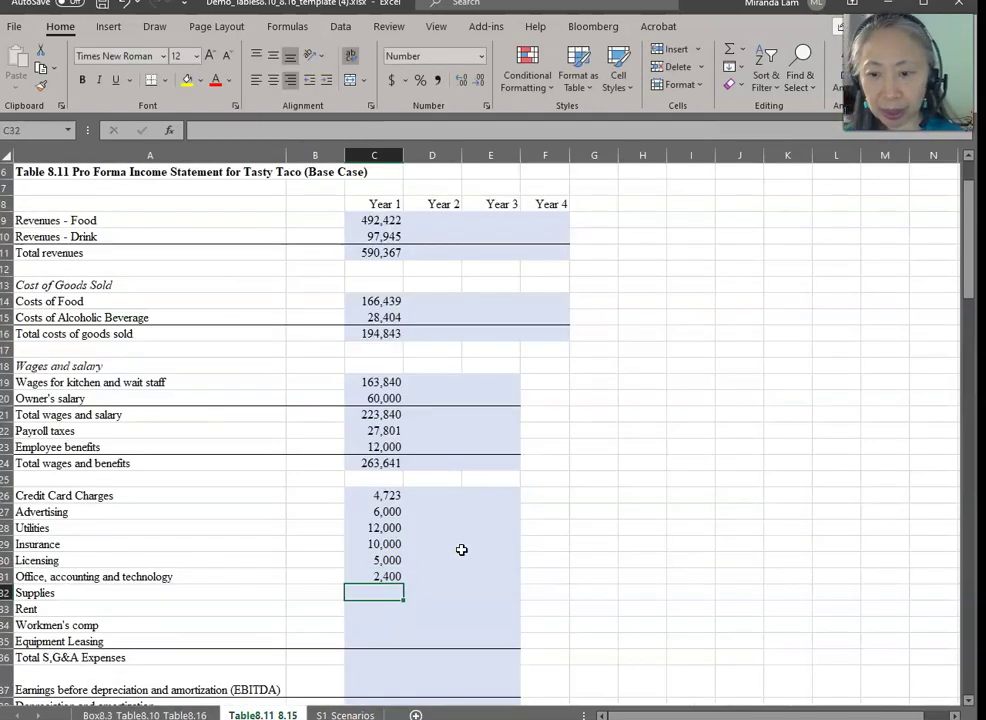
# Step: Link the Year 1 supplies in C32 to B26 on the assumptions sheet
pyautogui.write('=')
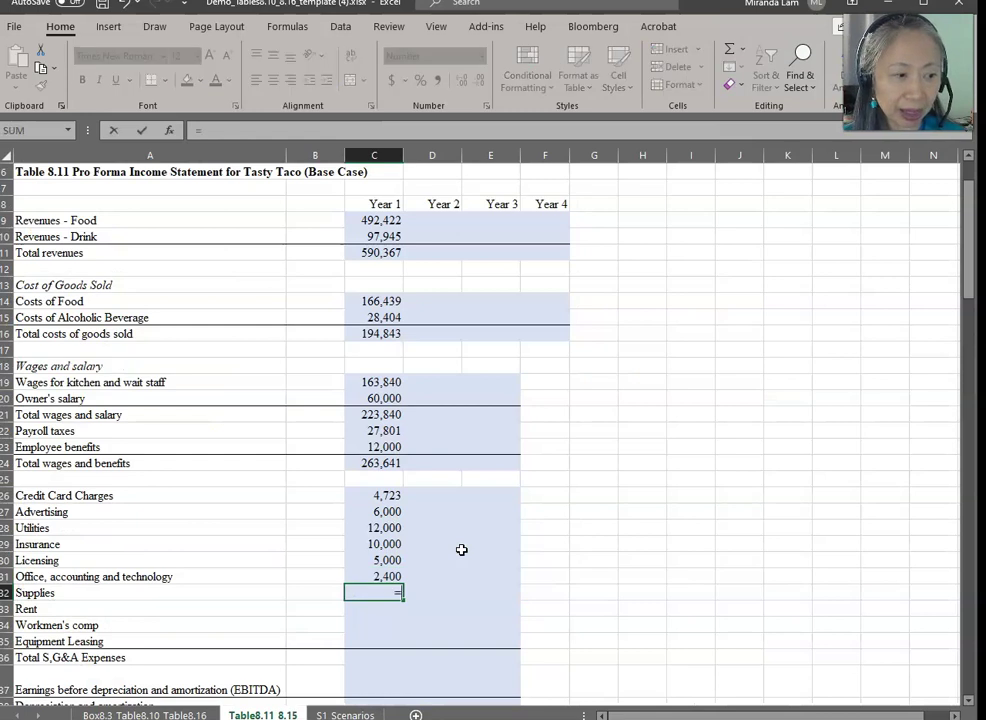
pyautogui.click(145, 715)
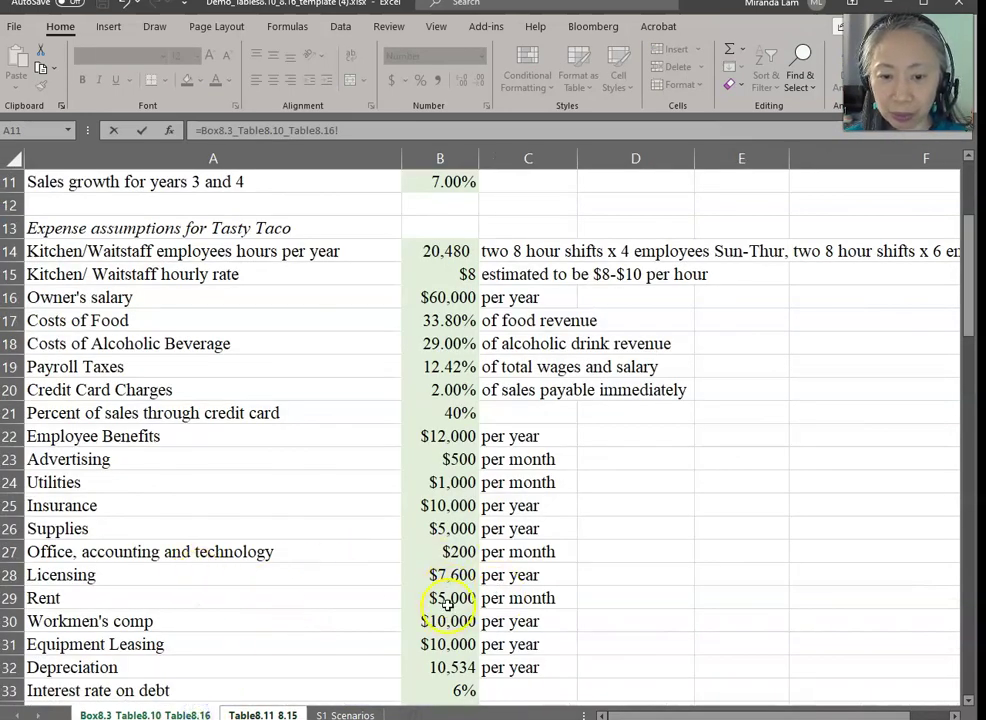
pyautogui.click(443, 528)
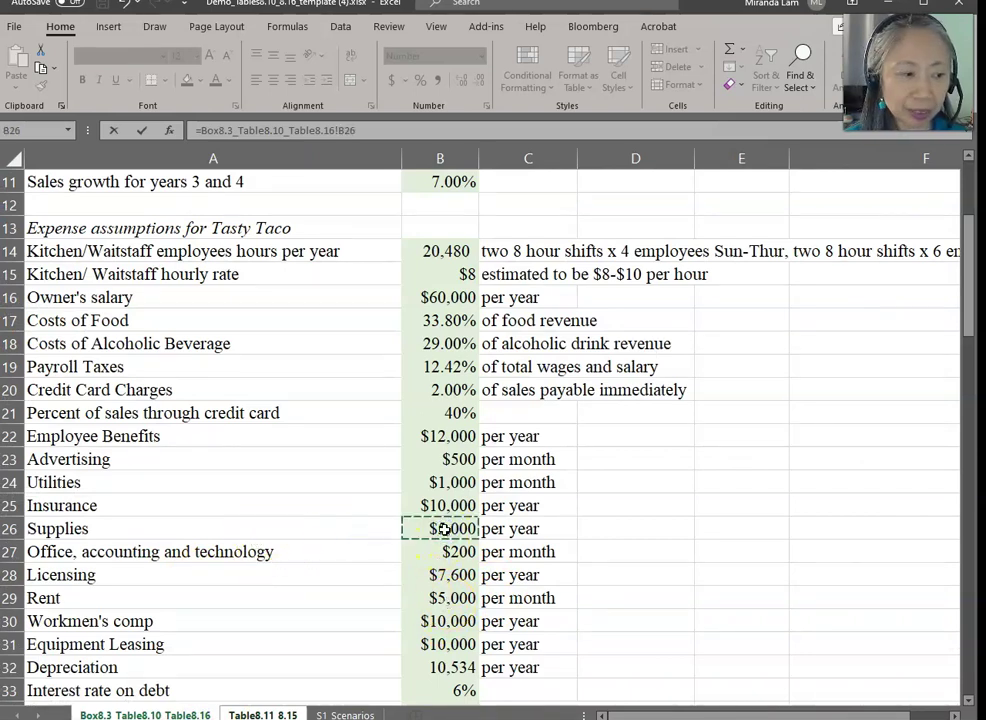
pyautogui.press('Return')
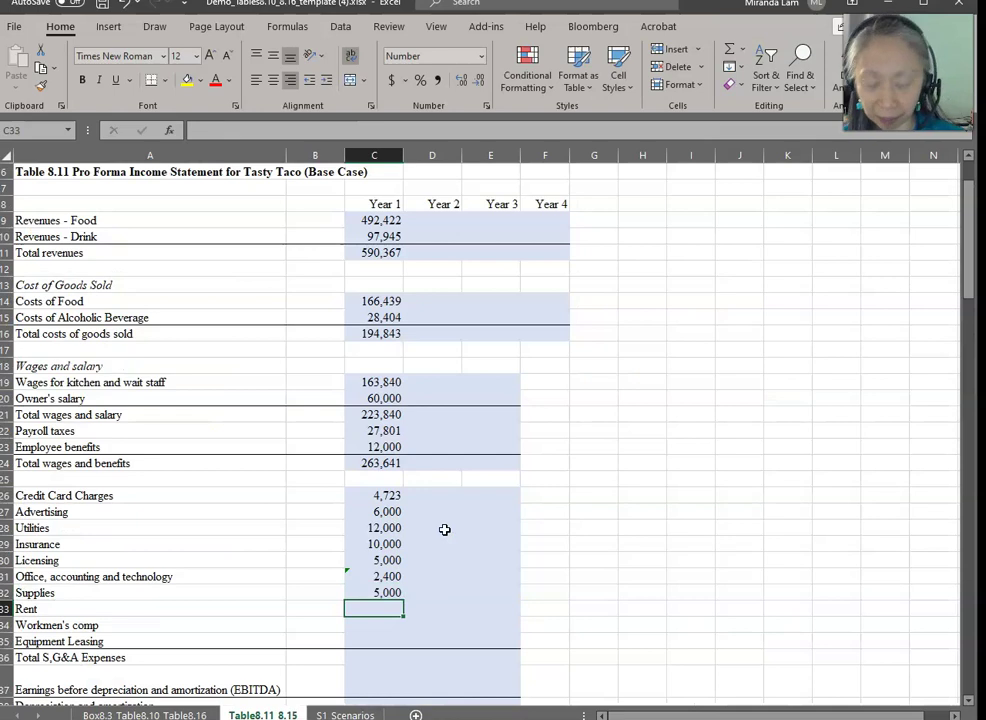
# Step: Calculate the Year 1 rent in C33 as the monthly amount in B29 on the assumptions sheet multiplied by 12
pyautogui.write('=')
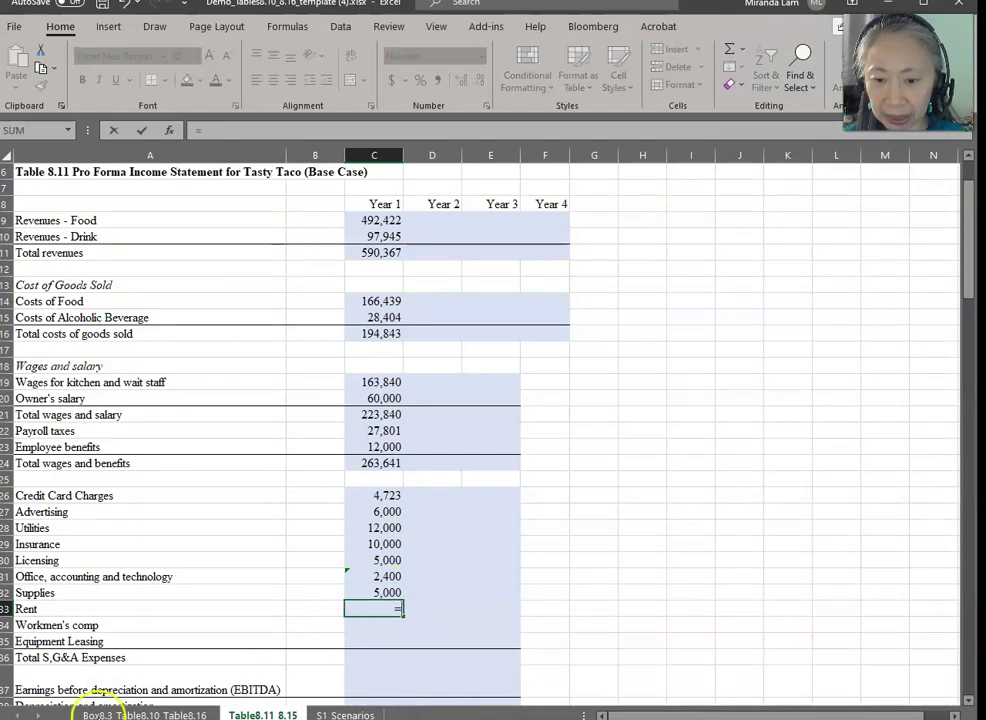
pyautogui.click(130, 713)
pyautogui.click(445, 598)
pyautogui.write('*')
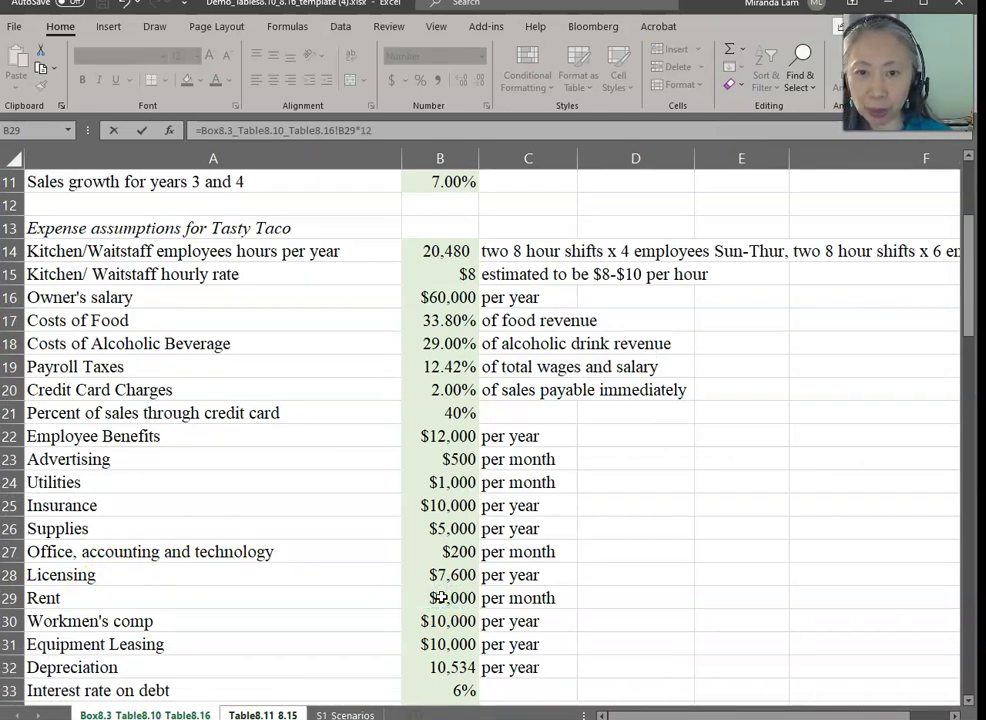
pyautogui.press('Return')
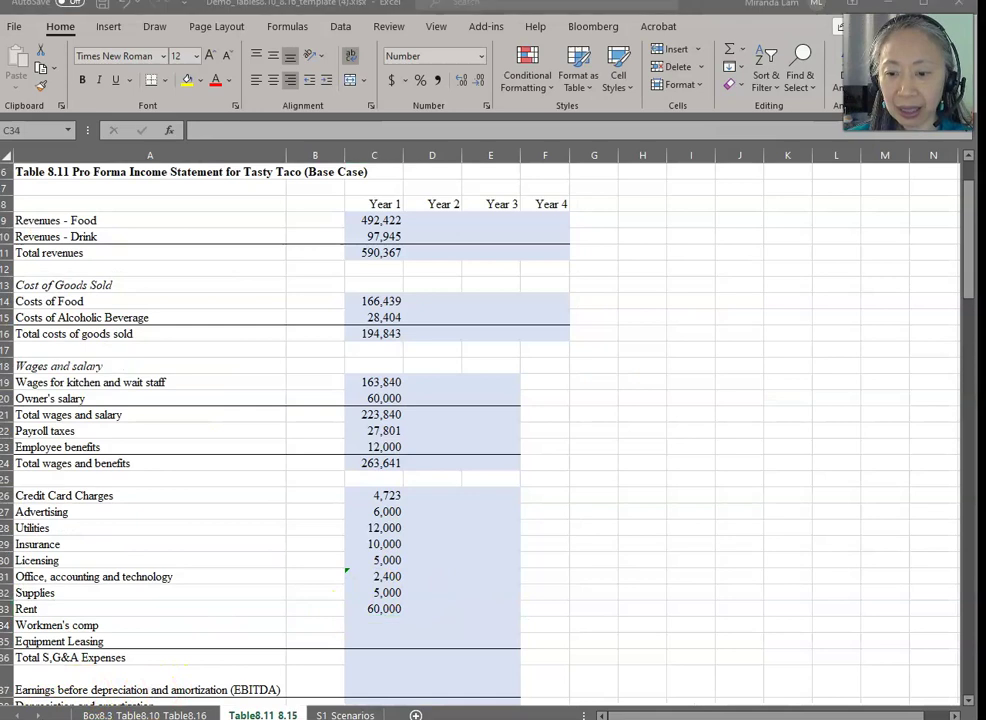
# Step: Link the Year 1 workmen's comp in C34 to B30 on the assumptions sheet
pyautogui.scroll(-3, 396, 400)
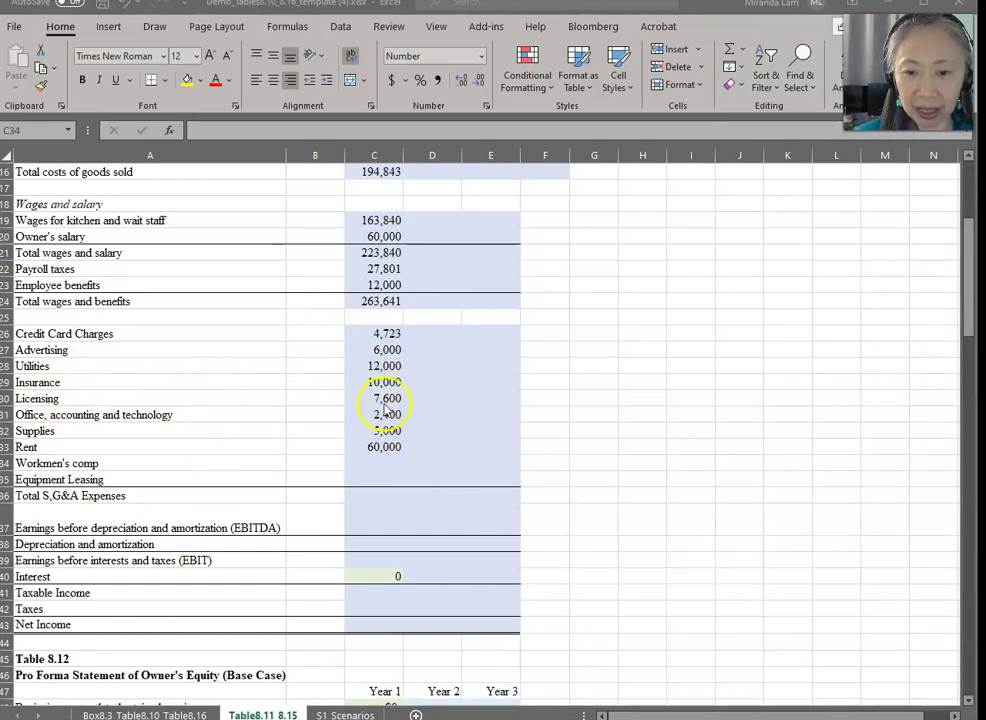
pyautogui.click(375, 466)
pyautogui.write('=')
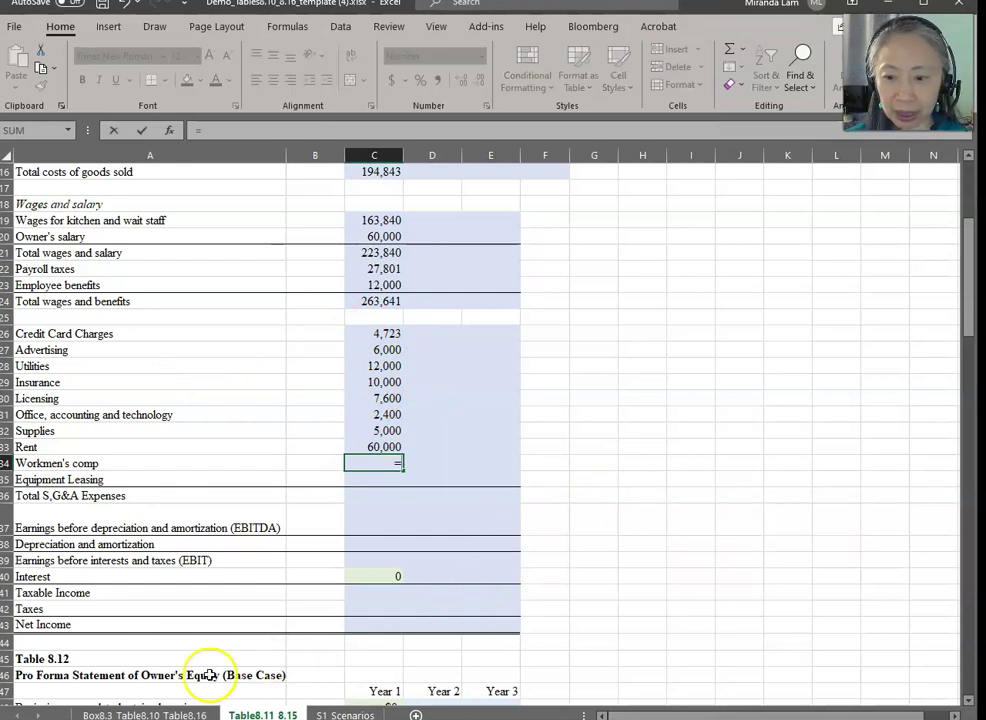
pyautogui.click(175, 714)
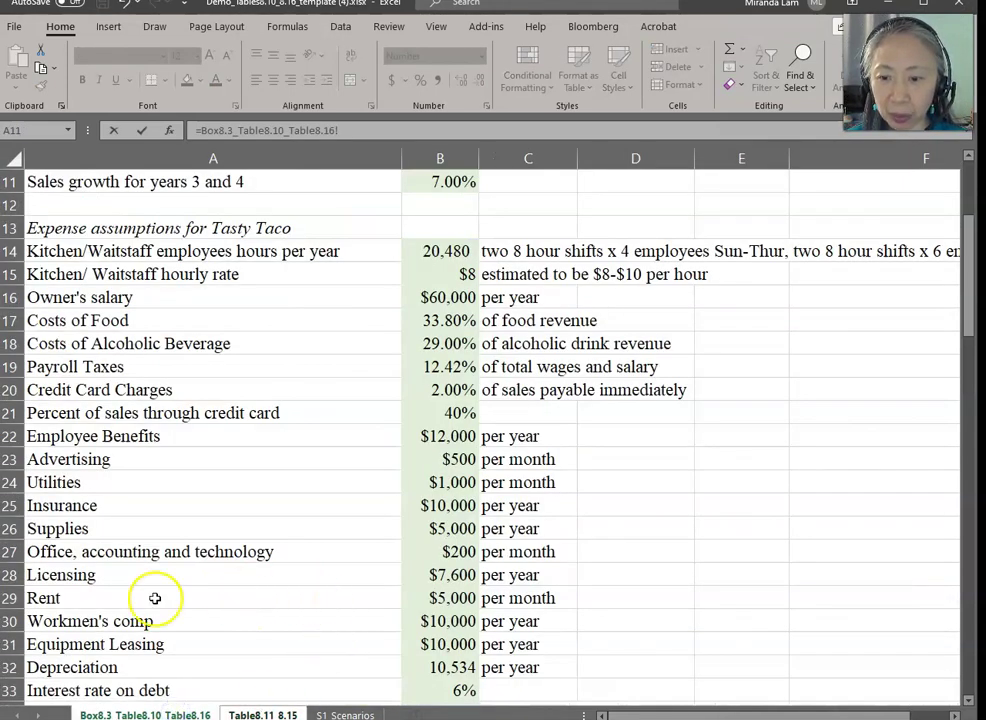
pyautogui.click(451, 622)
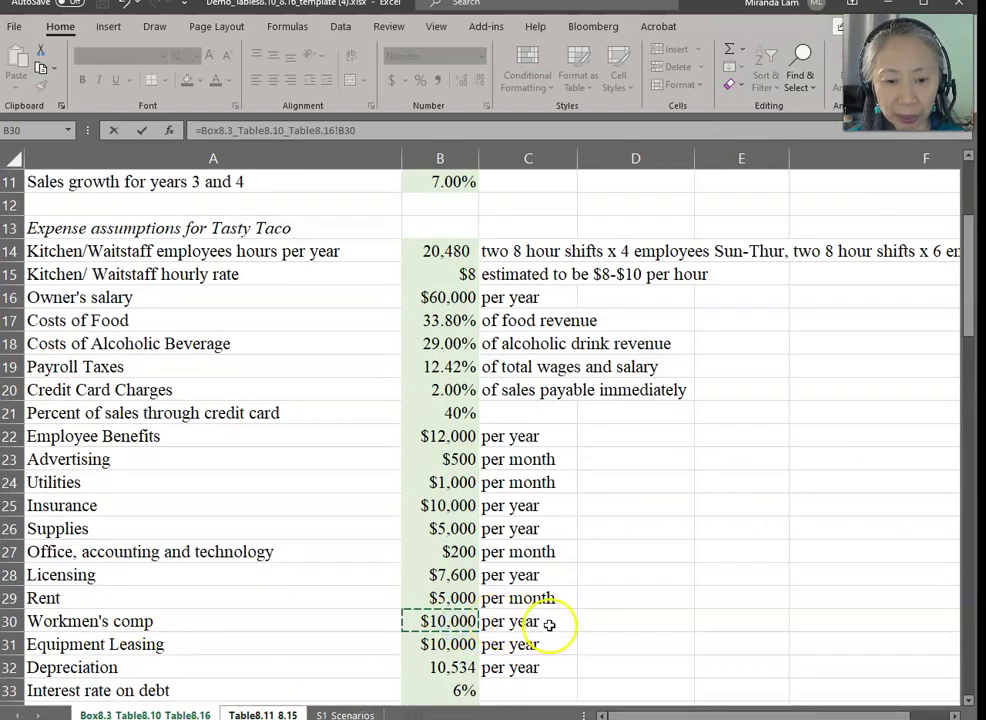
pyautogui.press('Return')
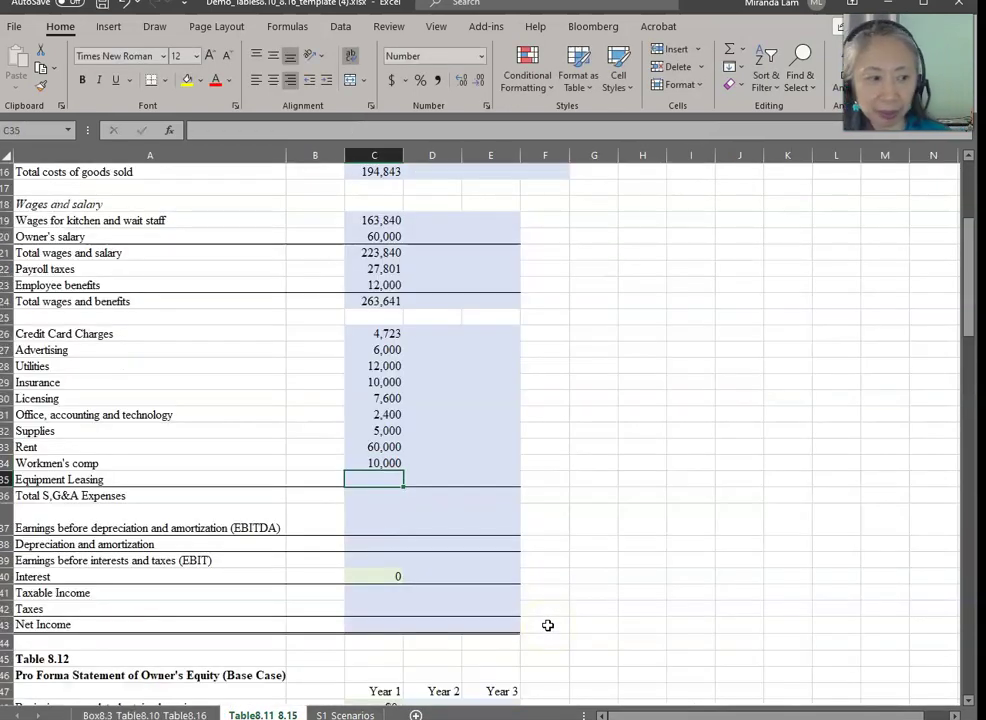
# Step: Link the Year 1 equipment leasing expense in C35 to B31 on the assumptions sheet
pyautogui.write('=')
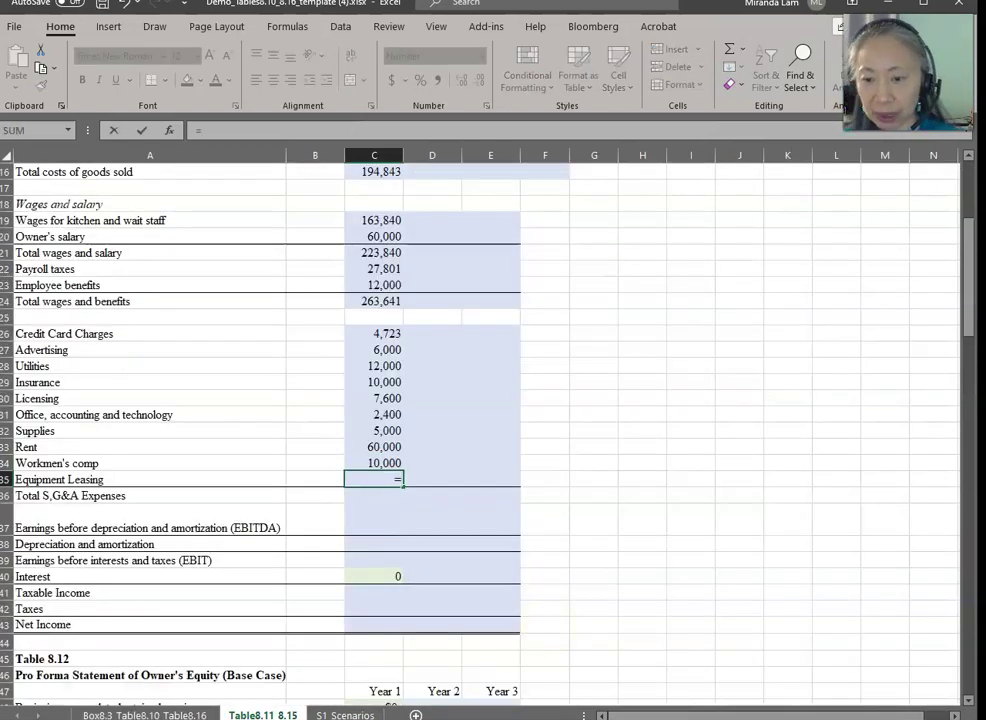
pyautogui.click(170, 712)
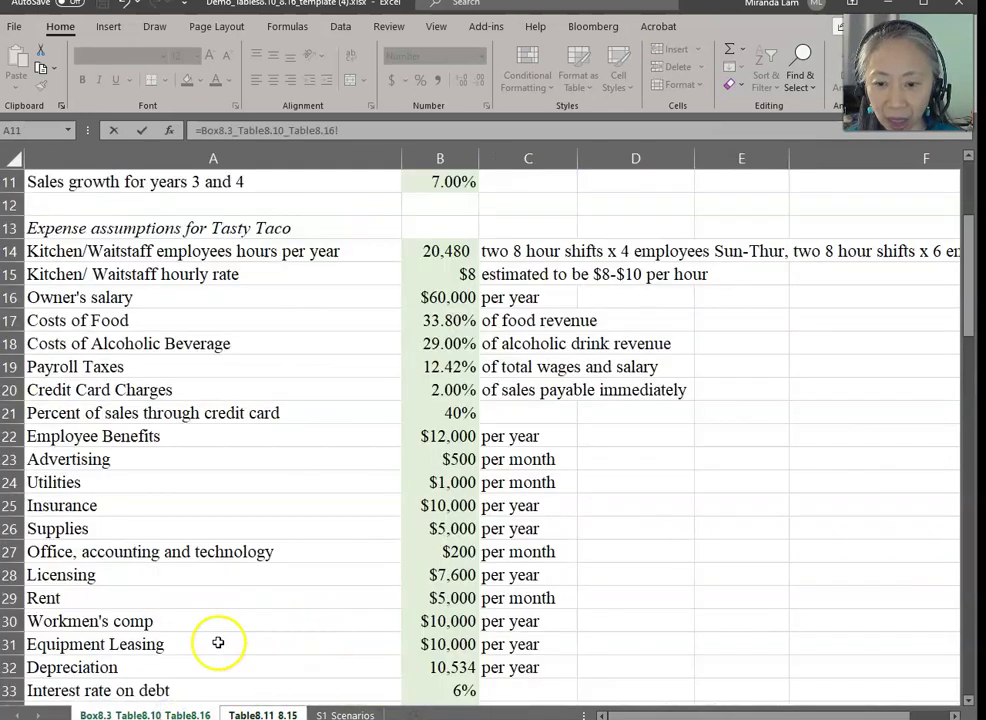
pyautogui.click(448, 644)
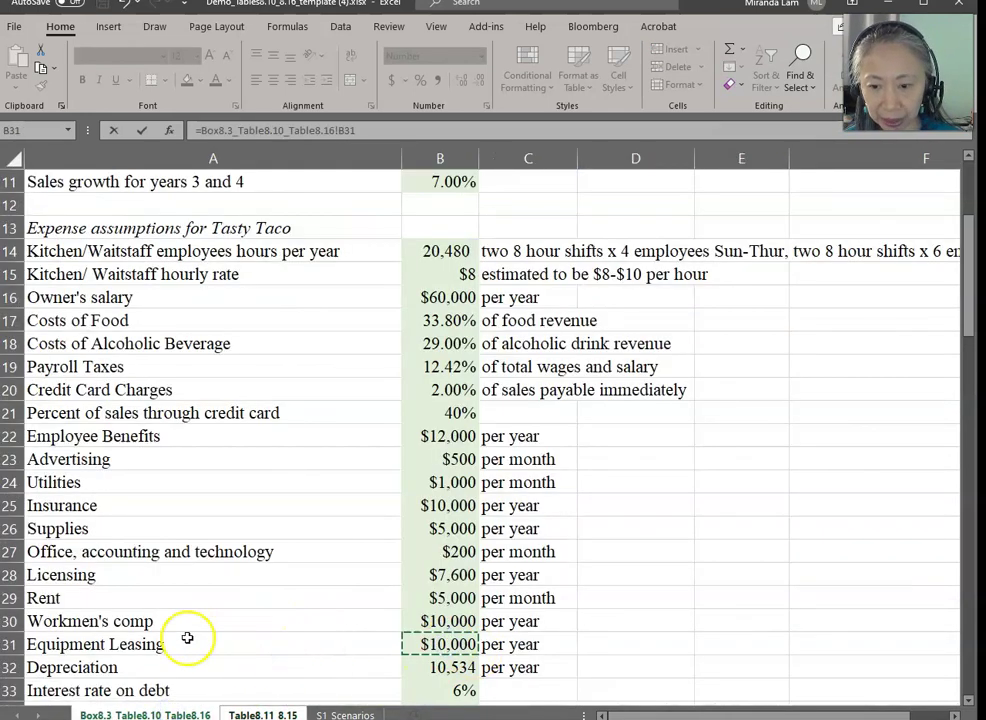
pyautogui.press('Return')
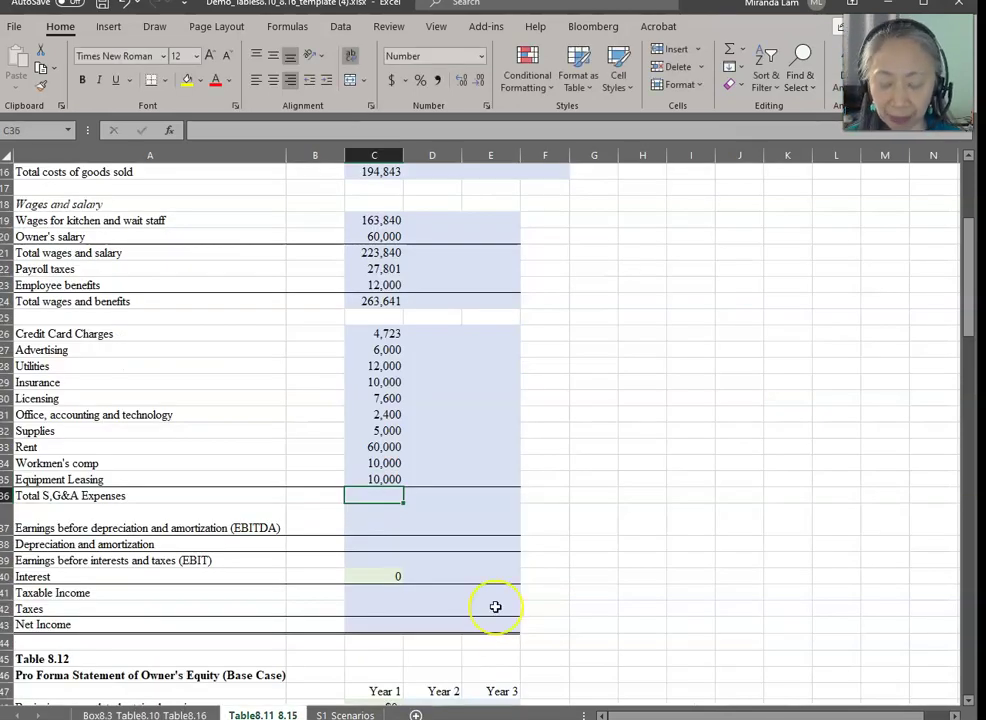
# Step: Total the Year 1 S,G&A expenses in C36 by summing C26:C35
pyautogui.write('=sum(')
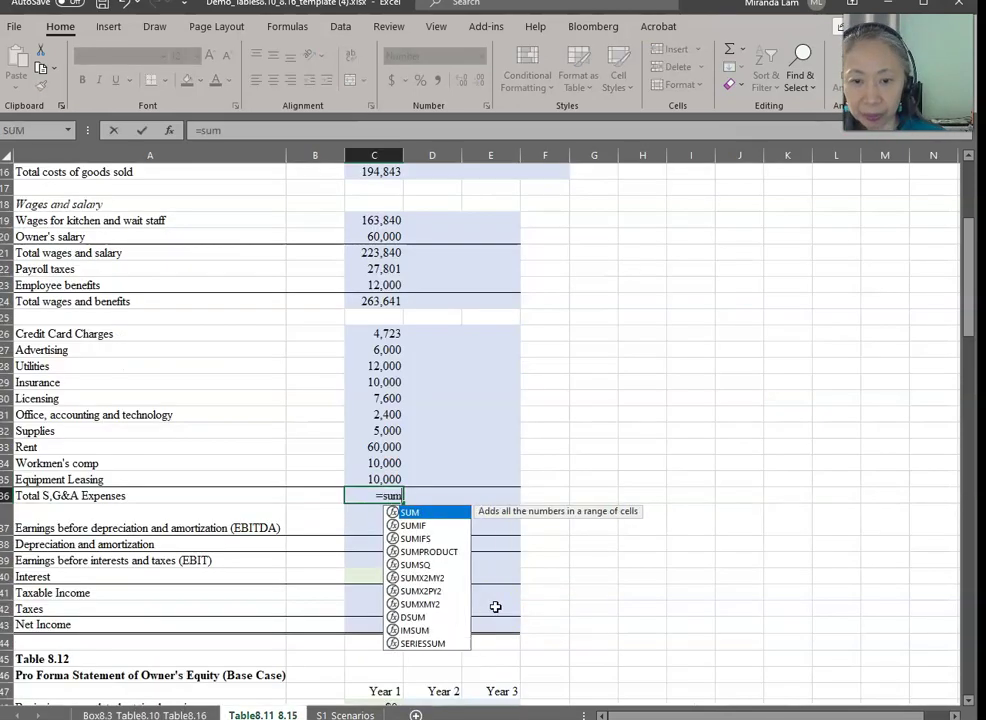
pyautogui.press('Up')
pyautogui.hotkey('shift', 'Up')
pyautogui.hotkey('shift', 'Up')
pyautogui.hotkey('shift', 'Up')
pyautogui.hotkey('shift', 'Up')
pyautogui.hotkey('shift', 'Up')
pyautogui.hotkey('shift', 'Up')
pyautogui.hotkey('shift', 'Up')
pyautogui.hotkey('shift', 'Up')
pyautogui.hotkey('shift', 'Up')
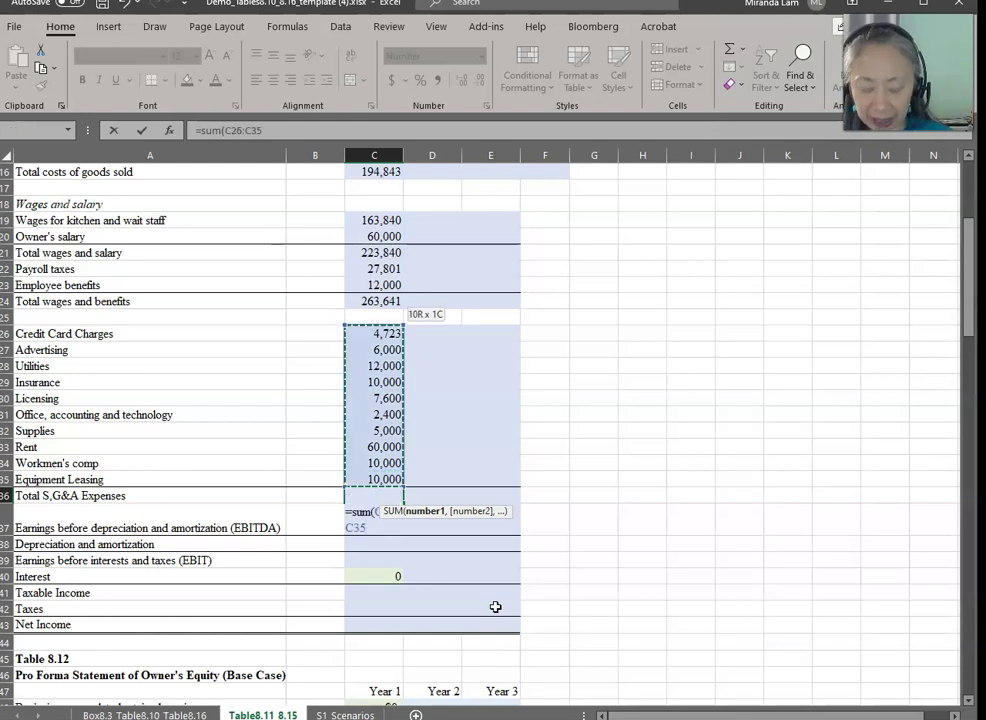
pyautogui.press('Return')
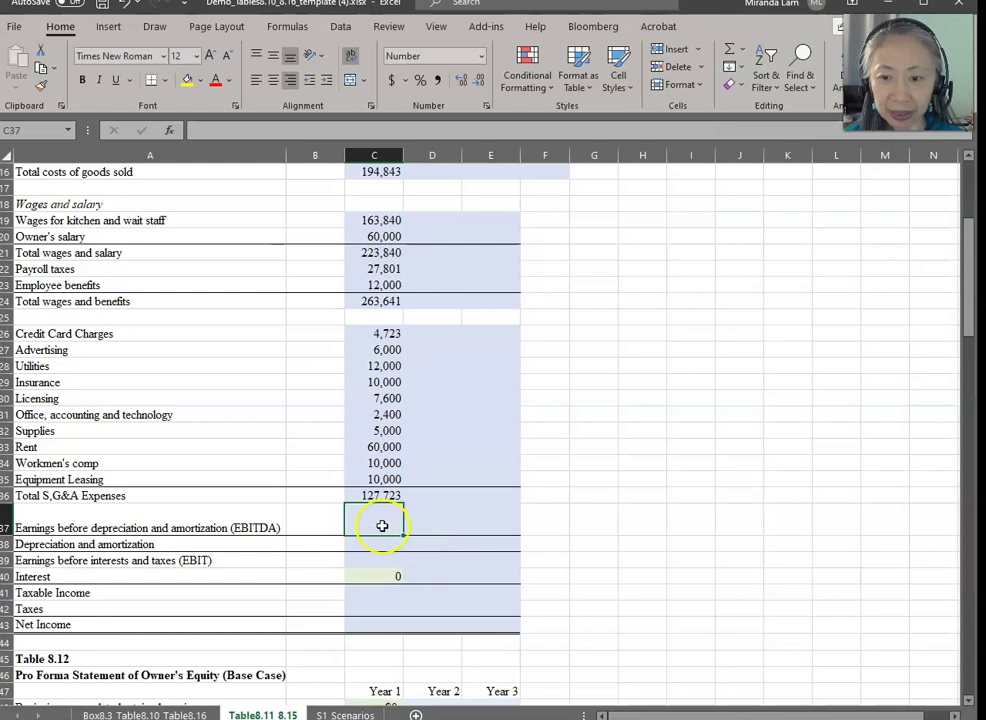
# Step: Calculate the Year 1 EBITDA in C37 as total revenues C11 minus C16, C24 and C36
pyautogui.write('=')
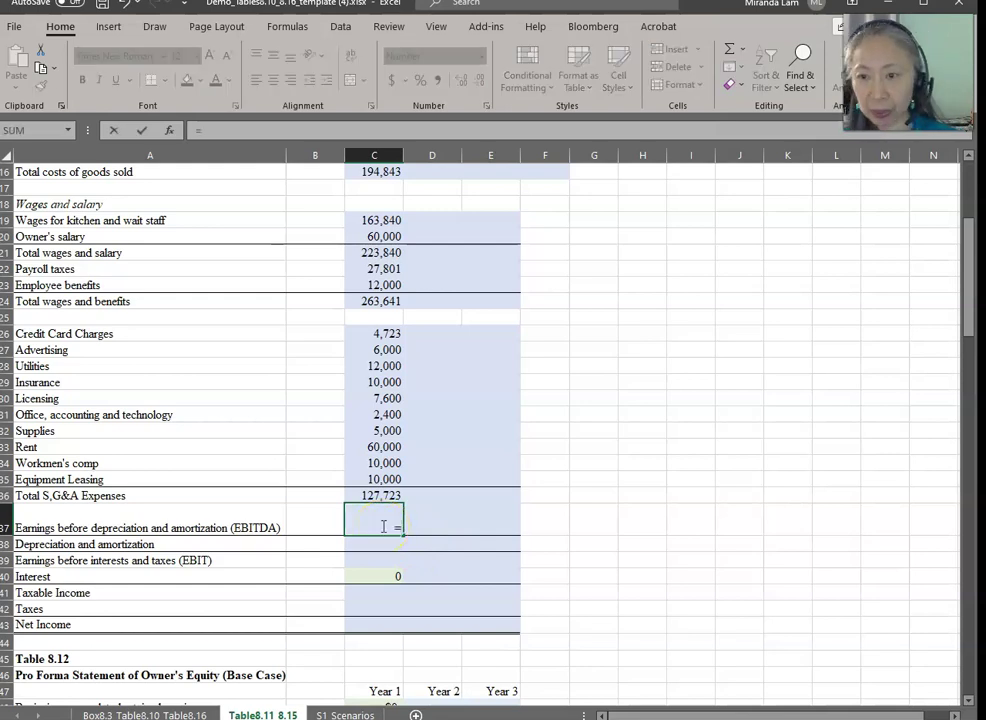
pyautogui.scroll(3, 372, 173)
pyautogui.click(396, 254)
pyautogui.write('-')
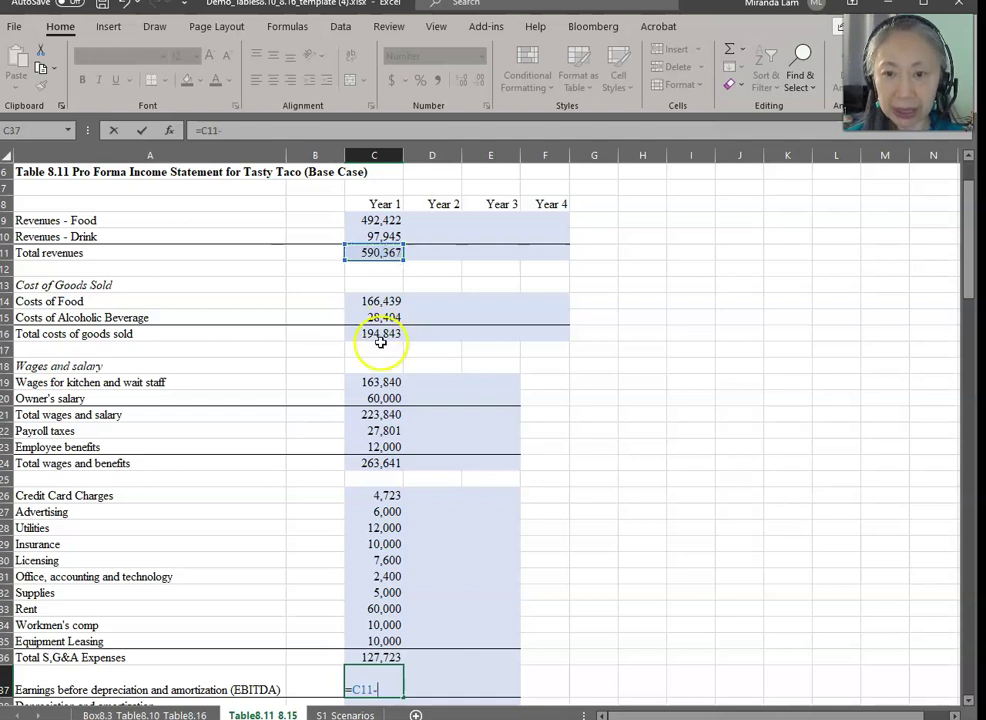
pyautogui.click(389, 333)
pyautogui.write('-')
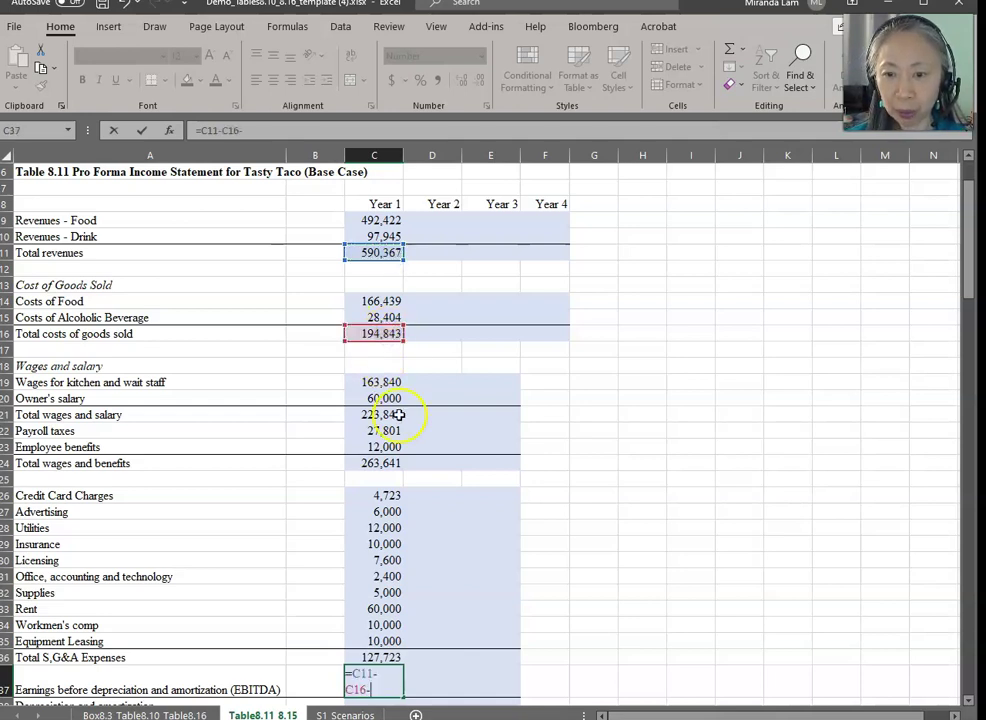
pyautogui.click(381, 465)
pyautogui.write('-')
pyautogui.click(369, 657)
pyautogui.press('Return')
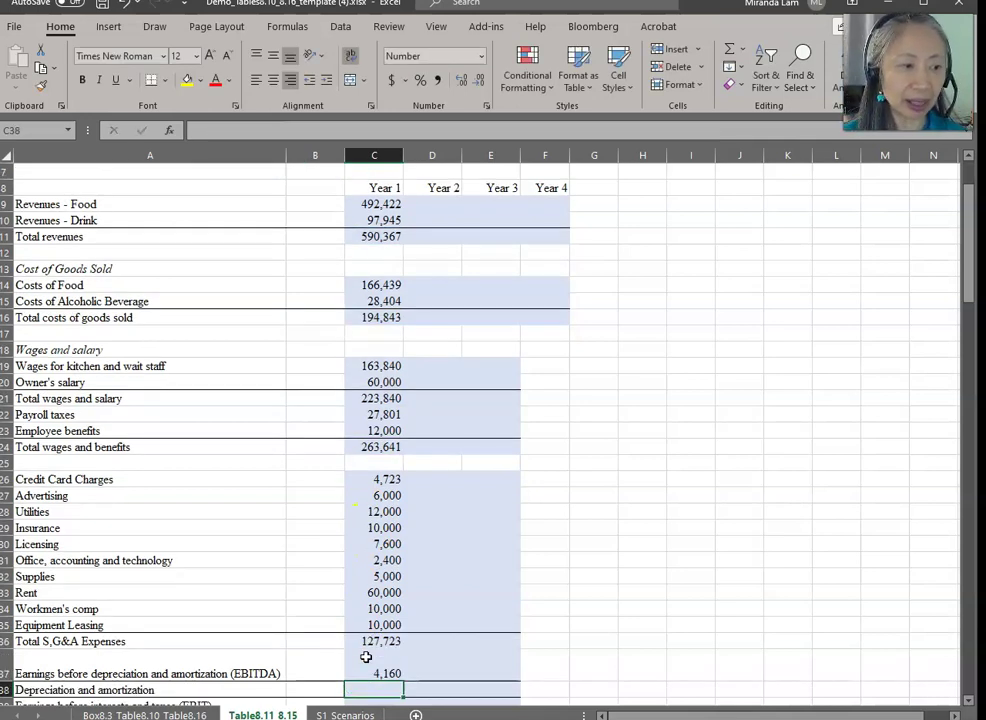
# Step: Examine the depreciation assumption in B32 and the Table 8.10 annual depreciation calculation, including the total in D72, on the assumptions sheet
pyautogui.scroll(-2, 366, 657)
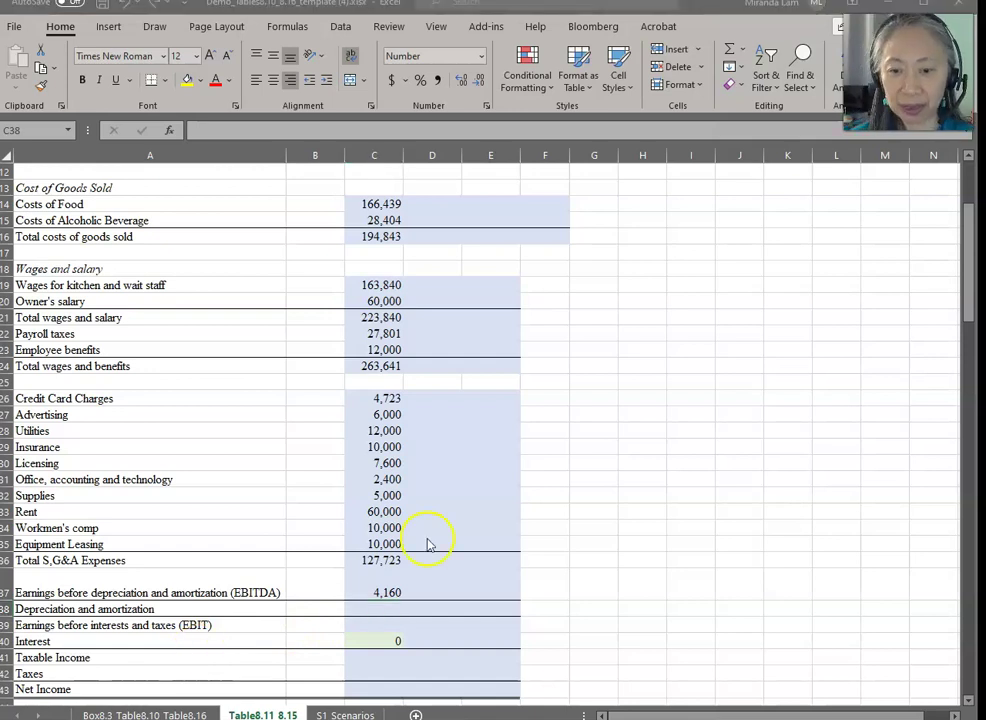
pyautogui.click(146, 710)
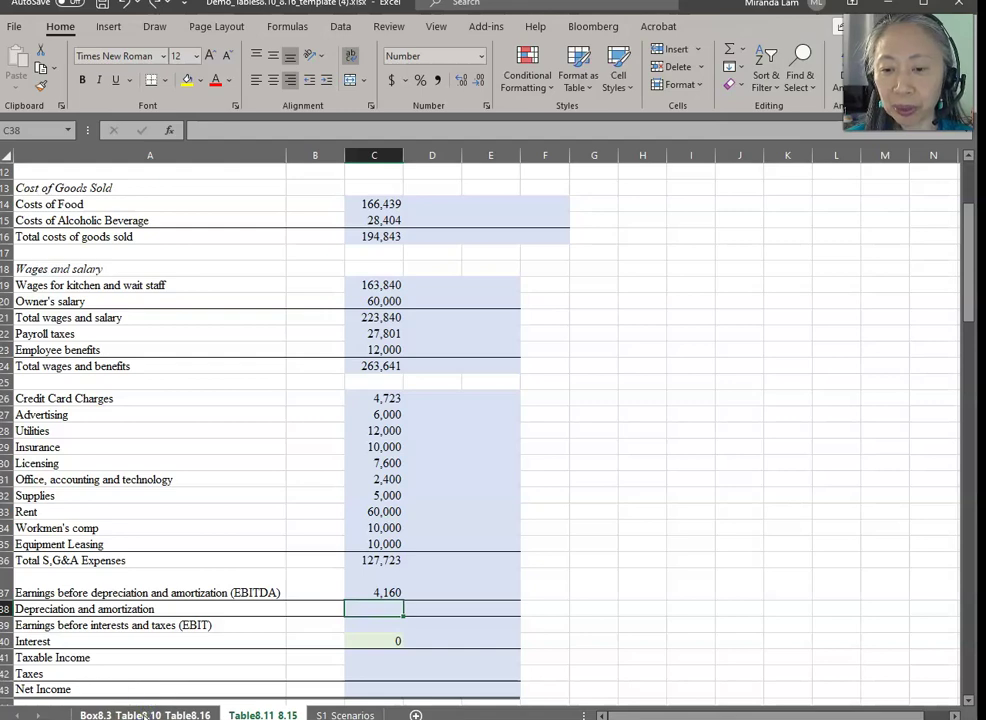
pyautogui.click(146, 714)
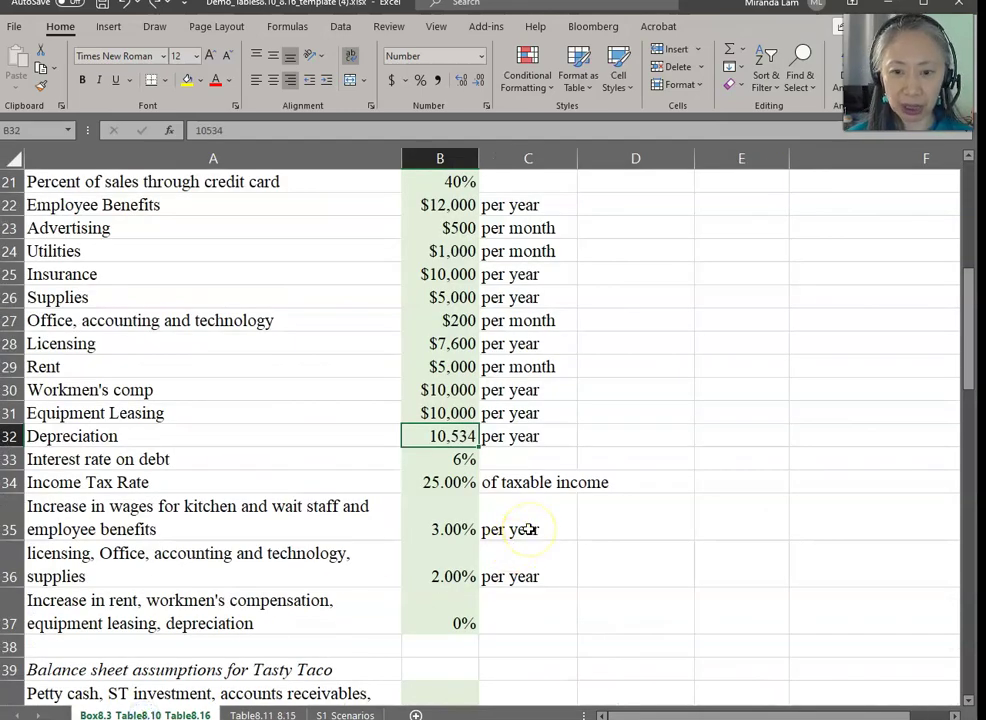
pyautogui.scroll(-15, 529, 529)
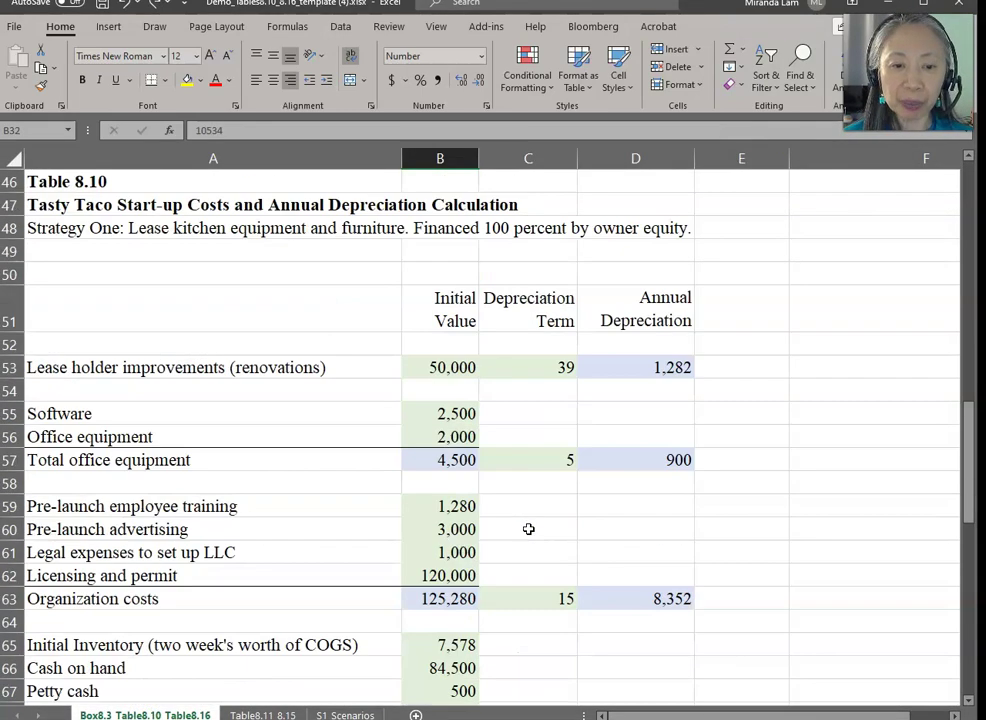
pyautogui.click(651, 334)
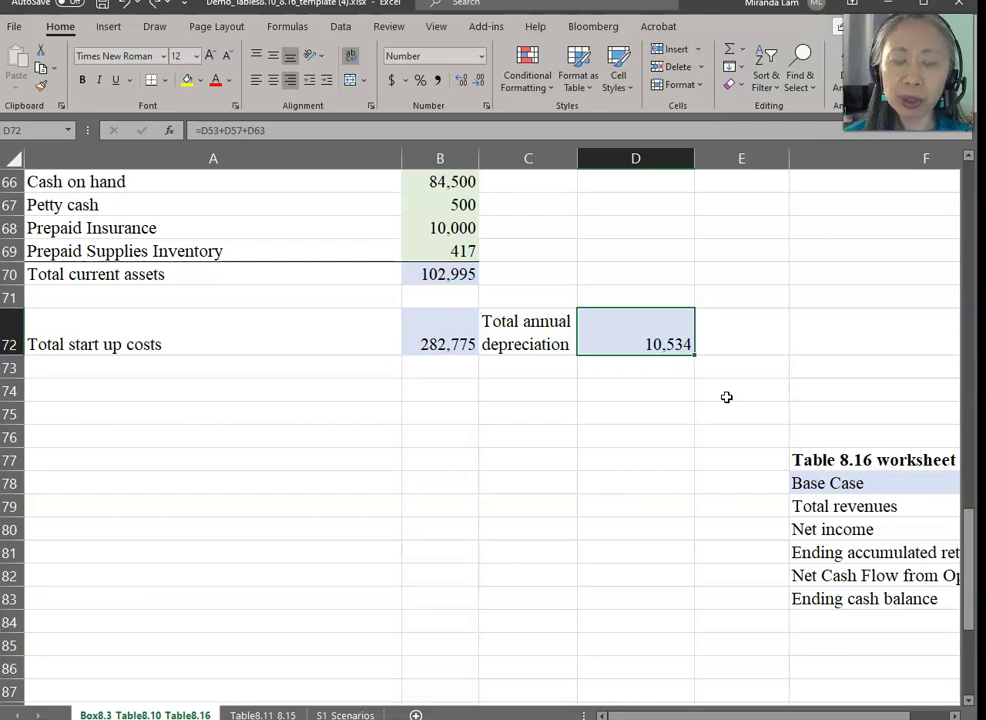
pyautogui.scroll(5, 726, 397)
pyautogui.scroll(2, 726, 397)
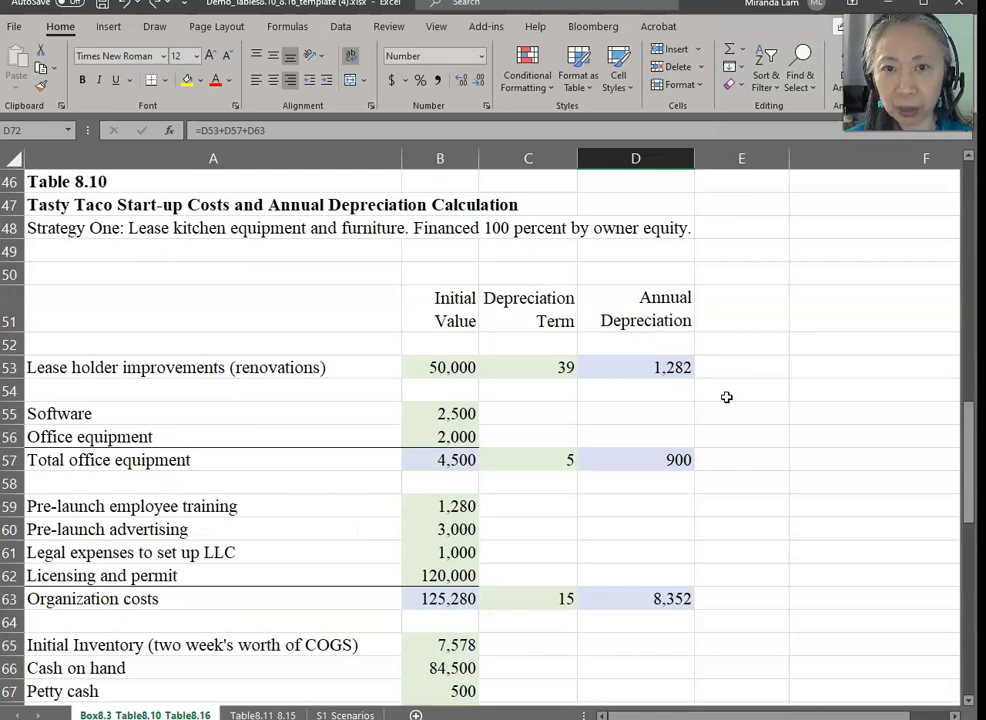
pyautogui.scroll(7, 726, 397)
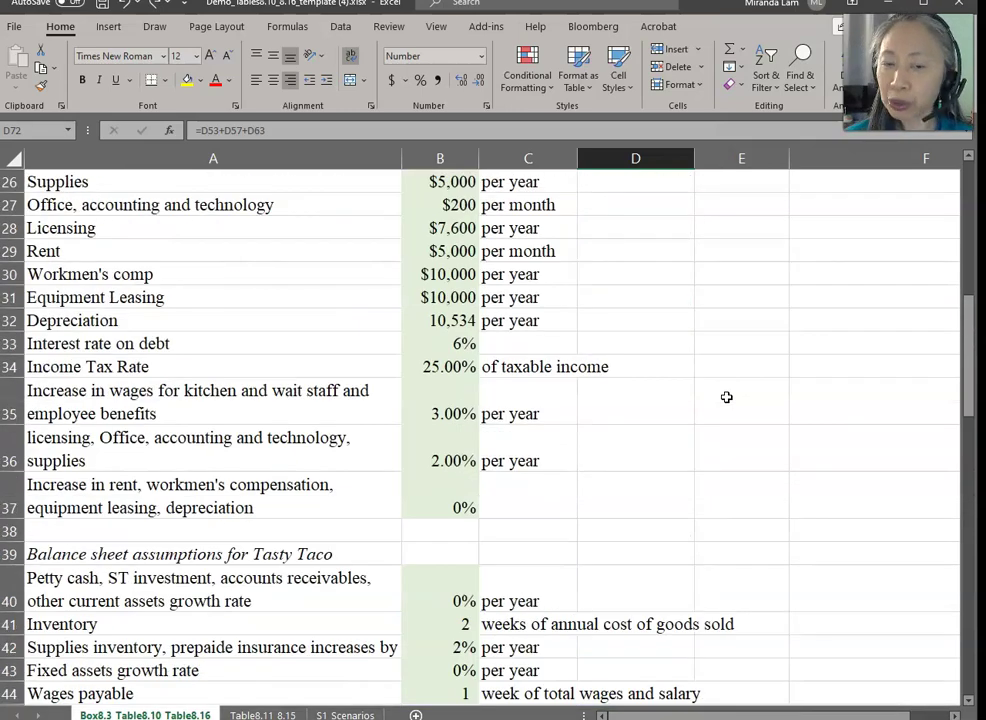
pyautogui.scroll(2, 726, 397)
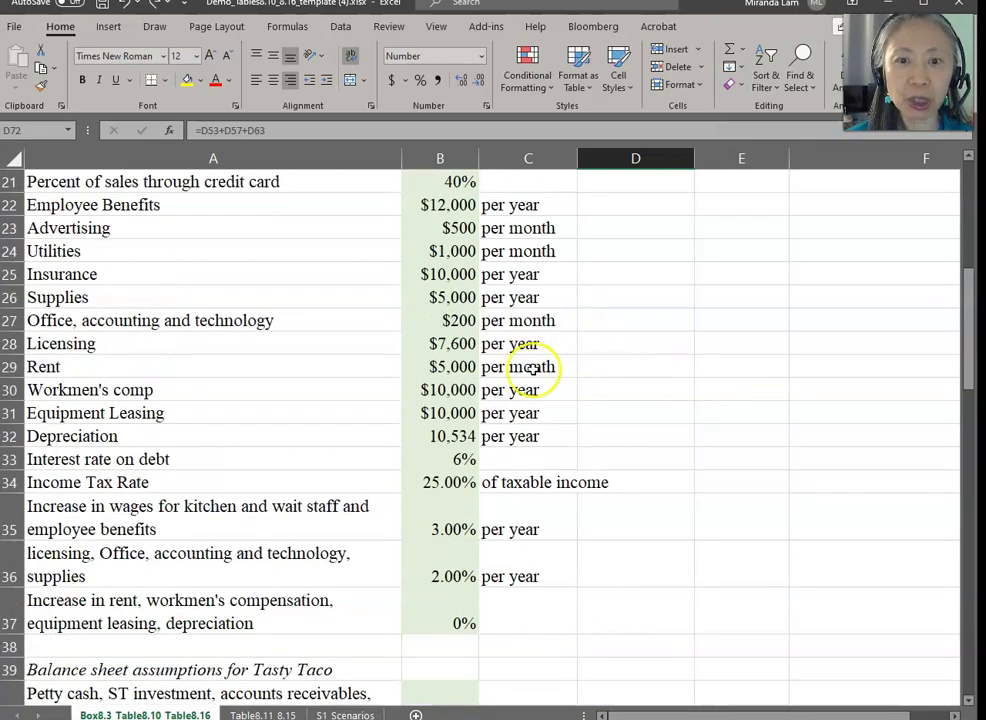
pyautogui.click(448, 436)
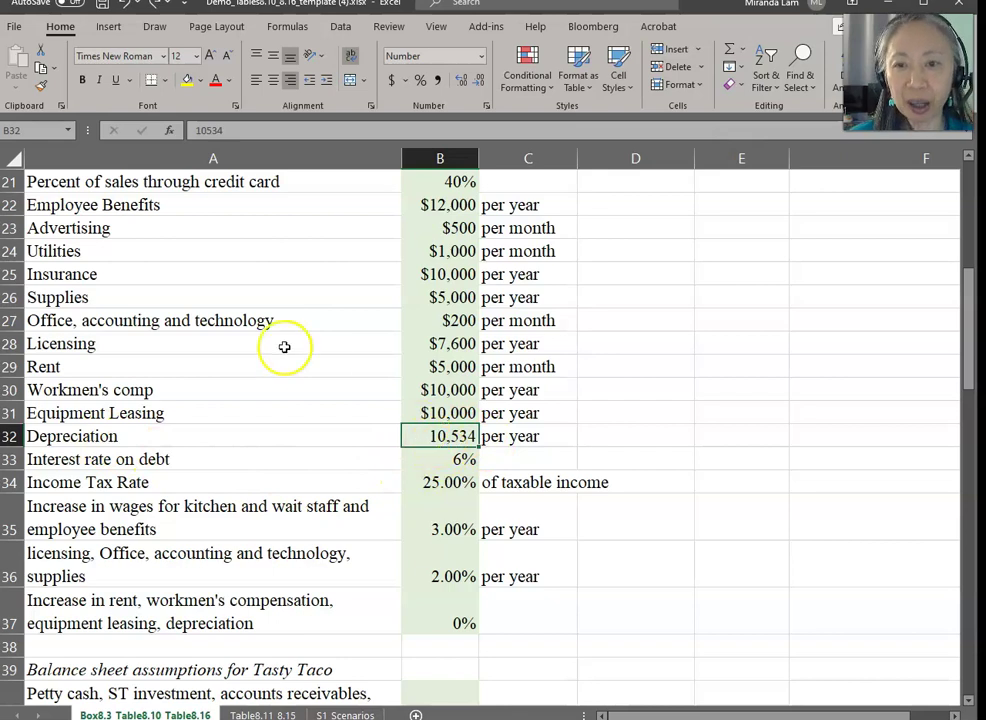
pyautogui.click(263, 129)
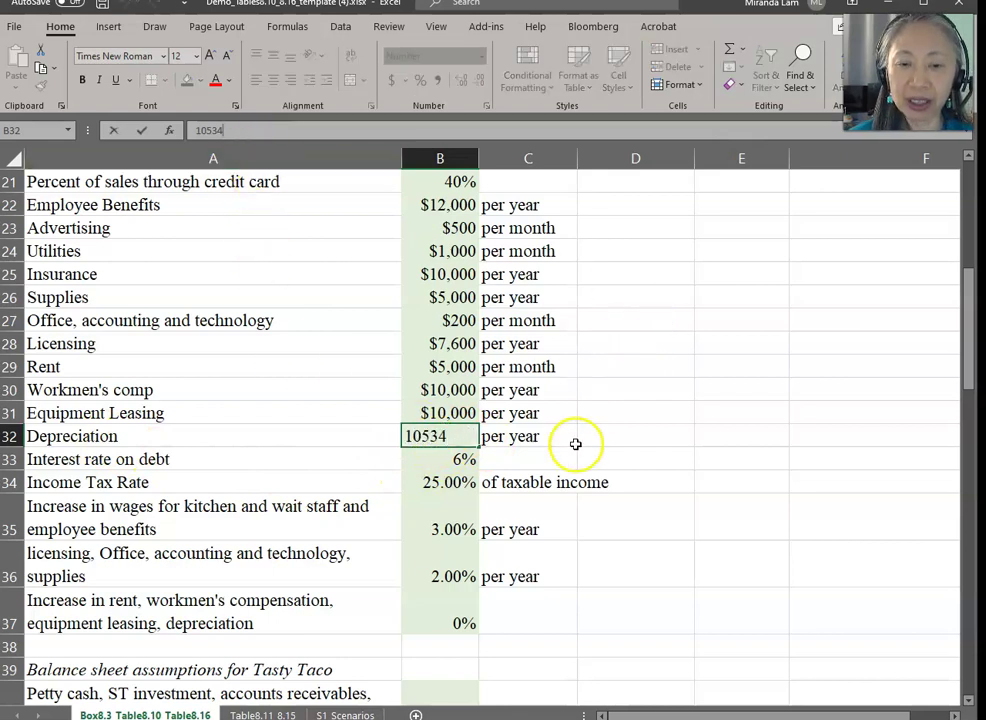
pyautogui.press('Escape')
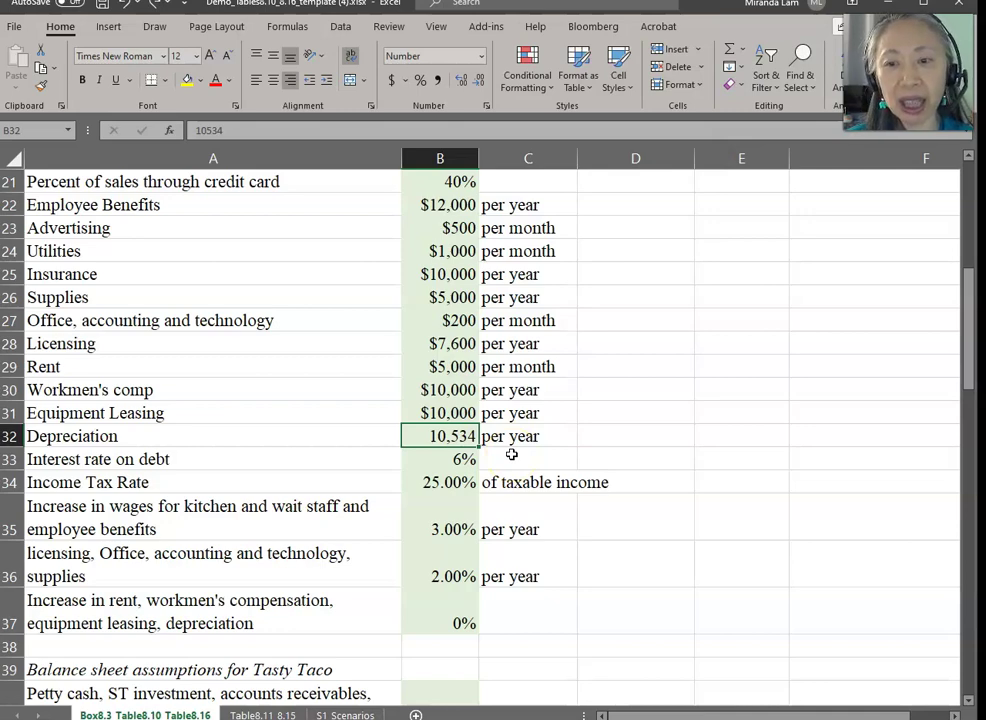
pyautogui.scroll(-7, 511, 454)
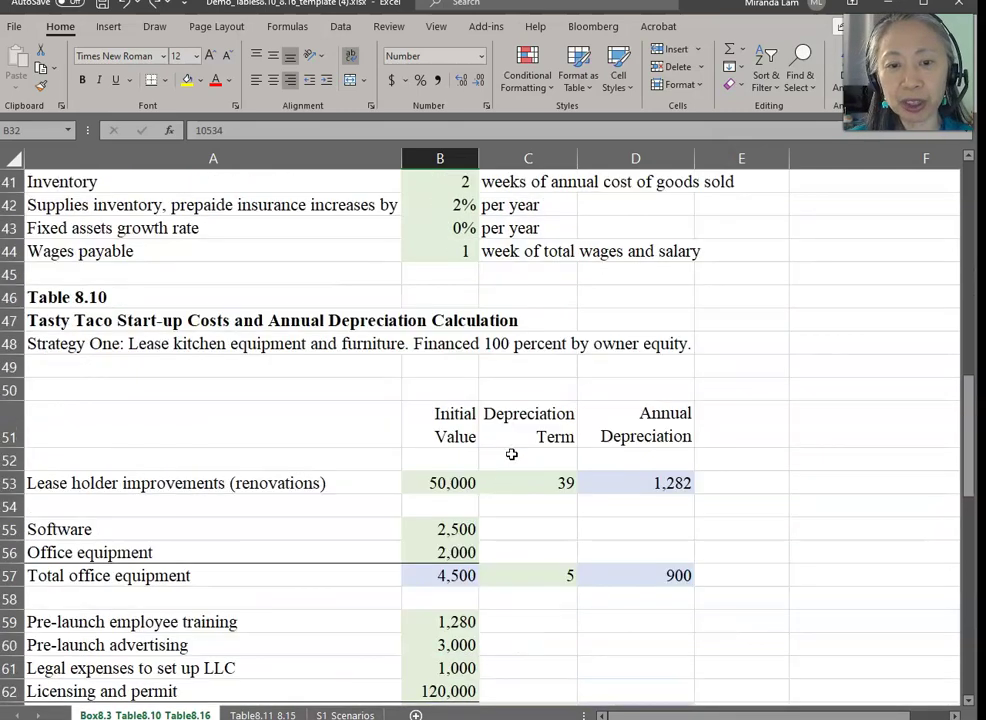
pyautogui.scroll(5, 511, 454)
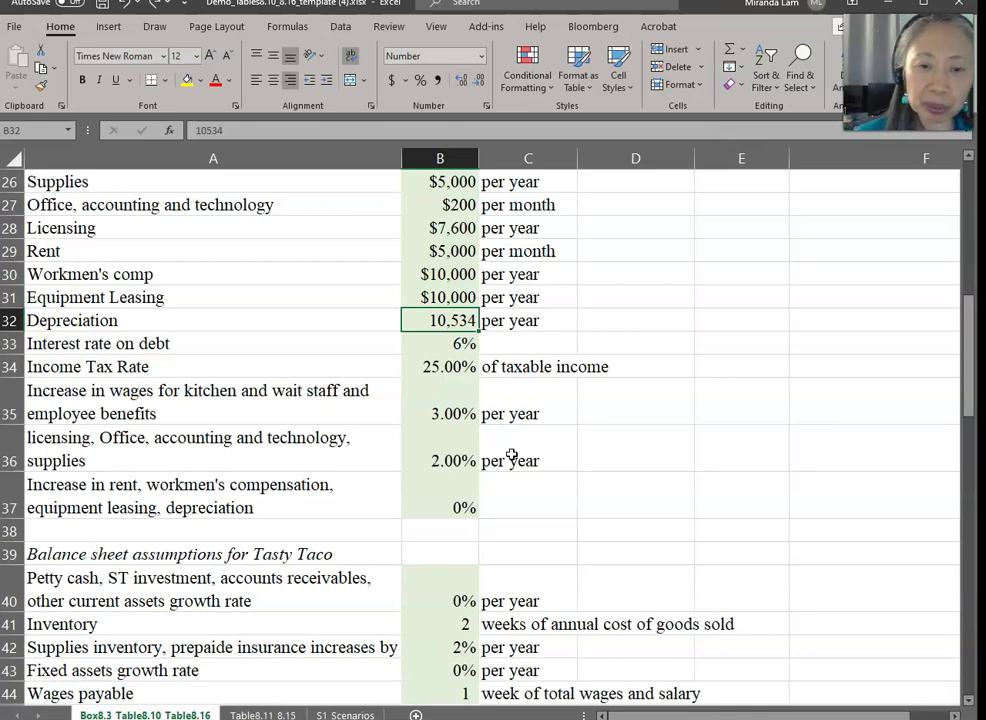
pyautogui.scroll(-8, 511, 455)
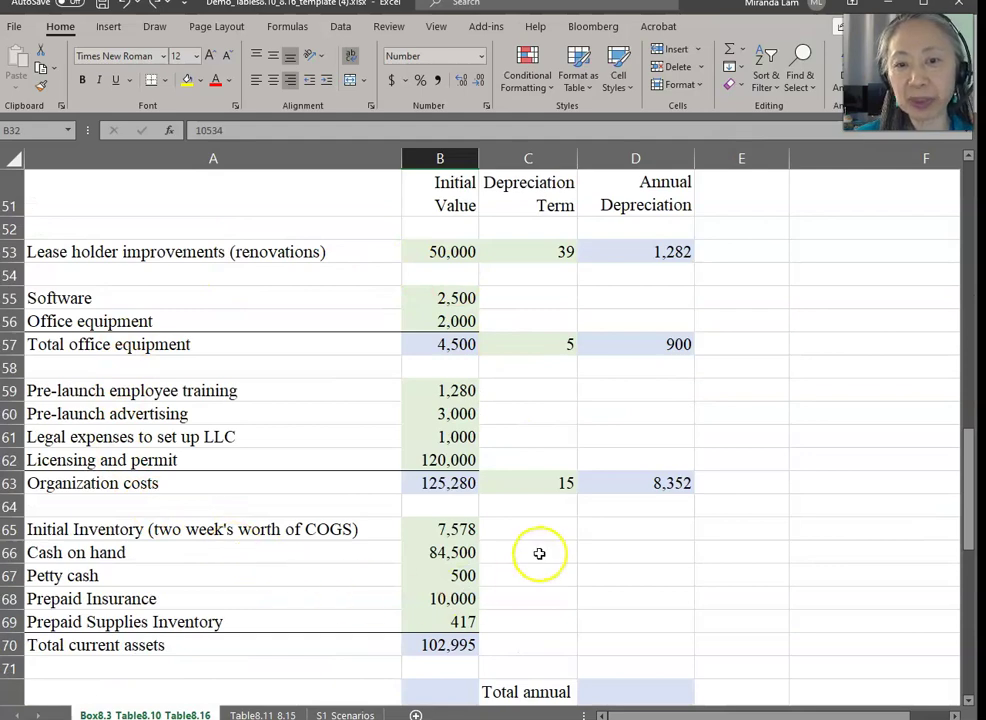
pyautogui.scroll(10, 539, 553)
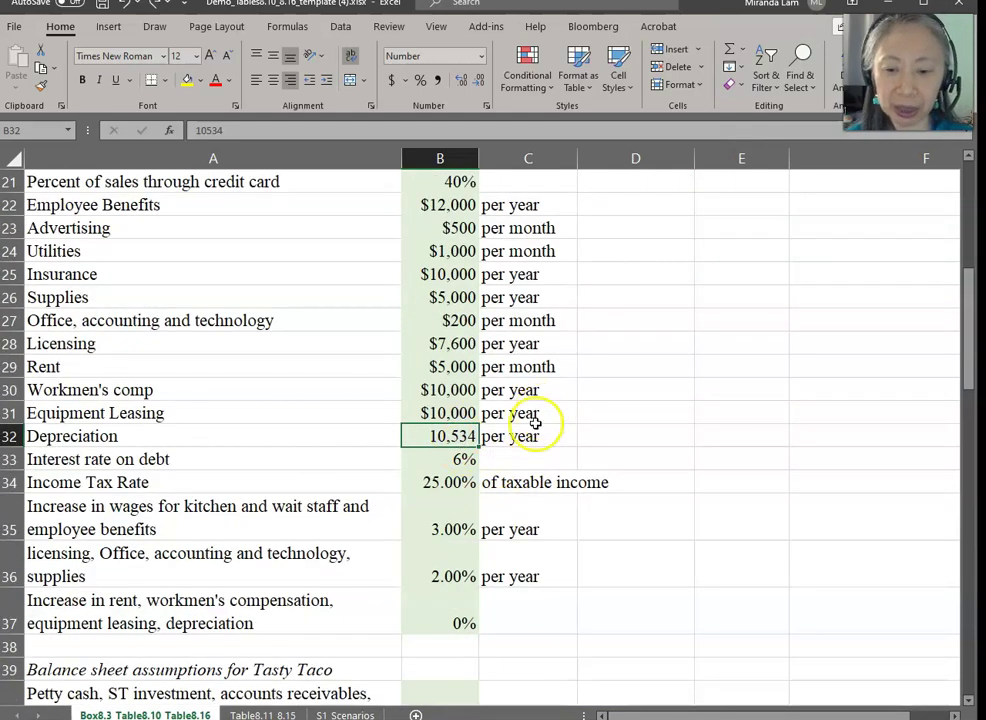
# Step: Link the Year 1 depreciation and amortization in C38 of the income statement to B32 on the assumptions sheet
pyautogui.click(258, 713)
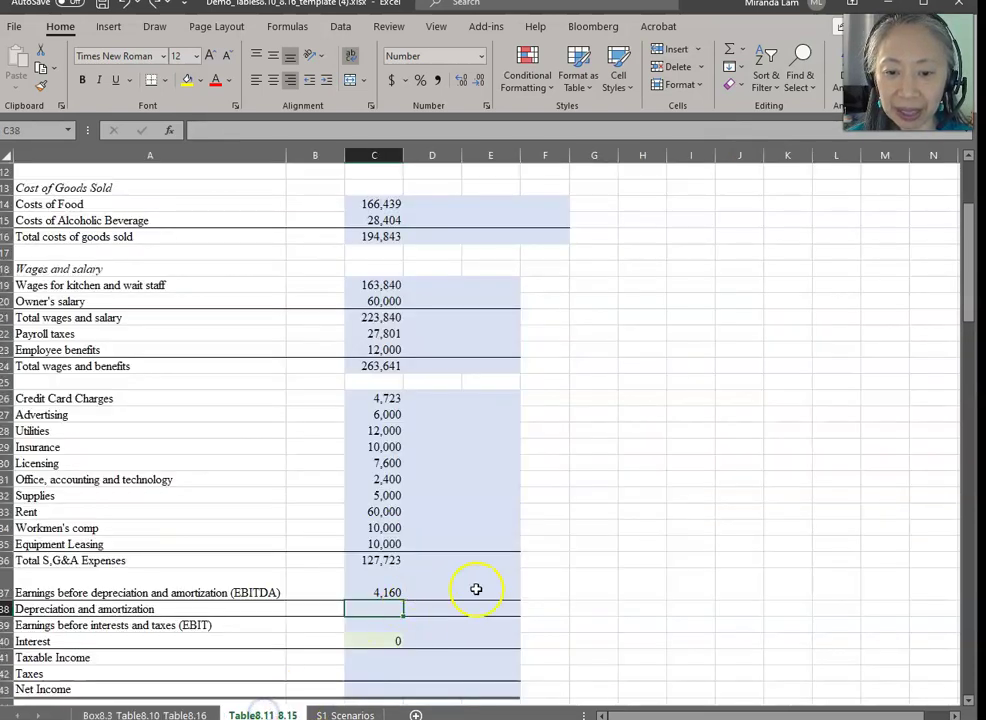
pyautogui.write('=')
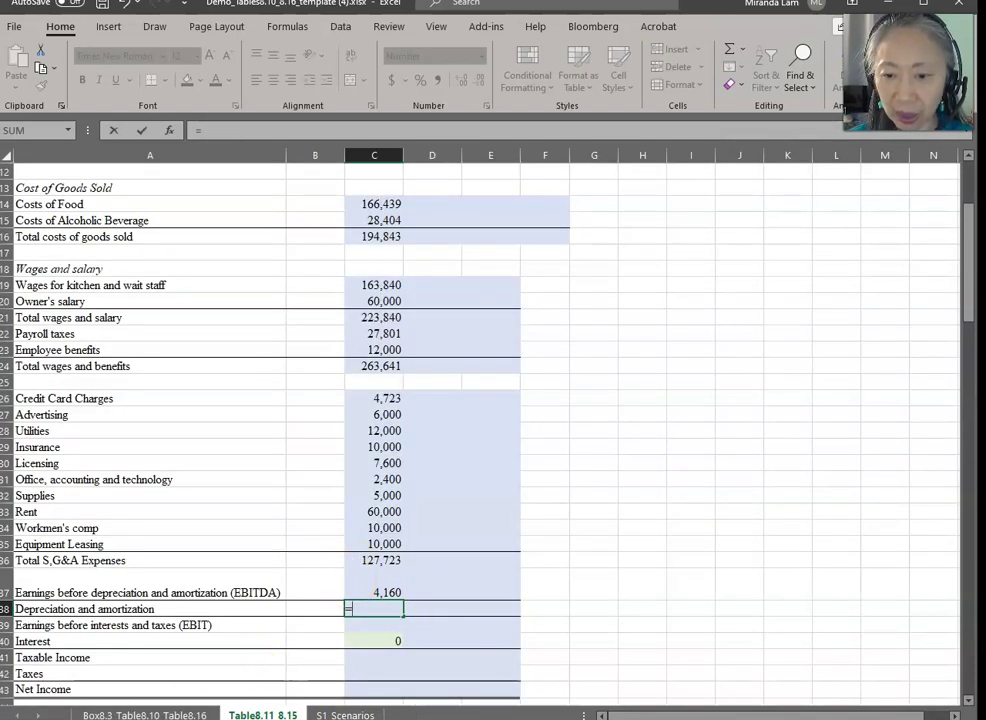
pyautogui.click(190, 712)
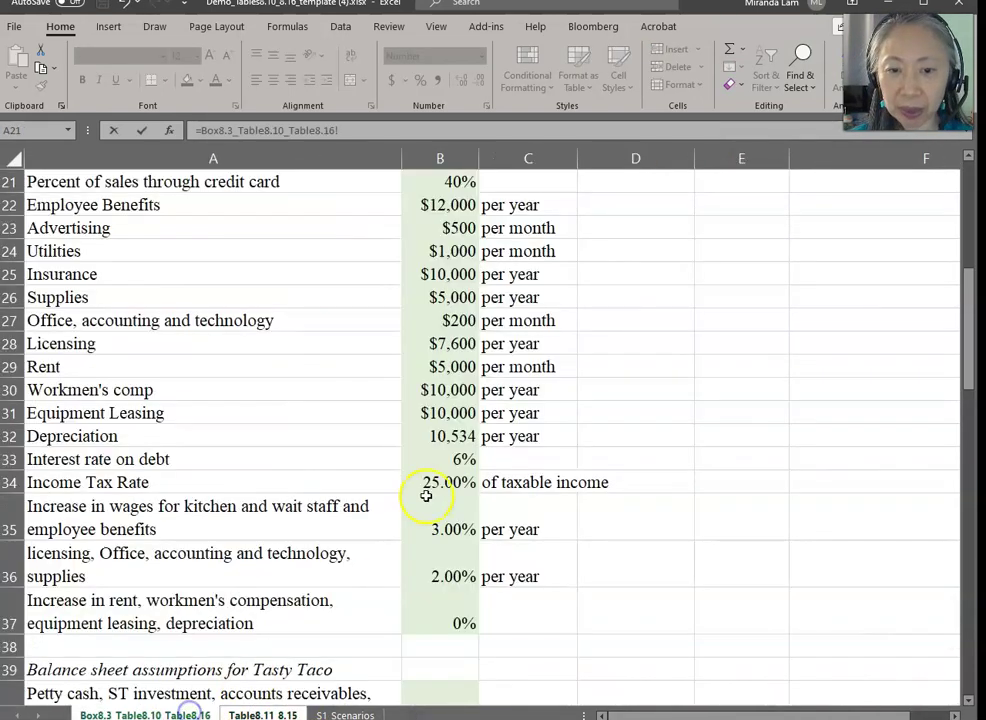
pyautogui.click(460, 432)
pyautogui.press('Return')
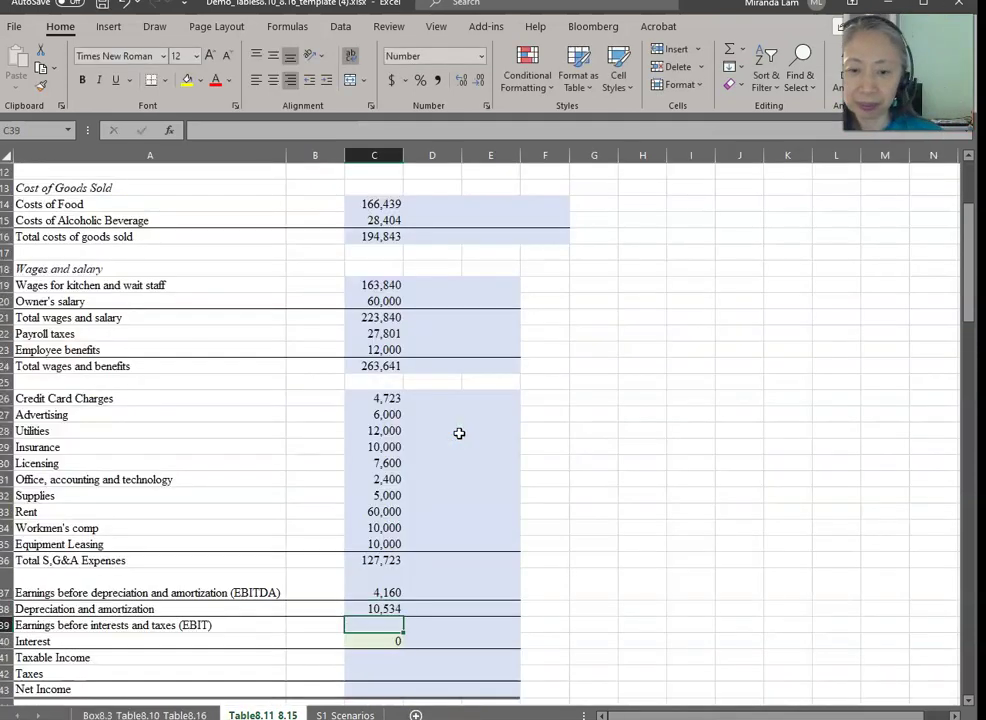
# Step: Calculate the Year 1 EBIT in C39 as EBITDA in C37 minus depreciation and amortization in C38
pyautogui.write('=')
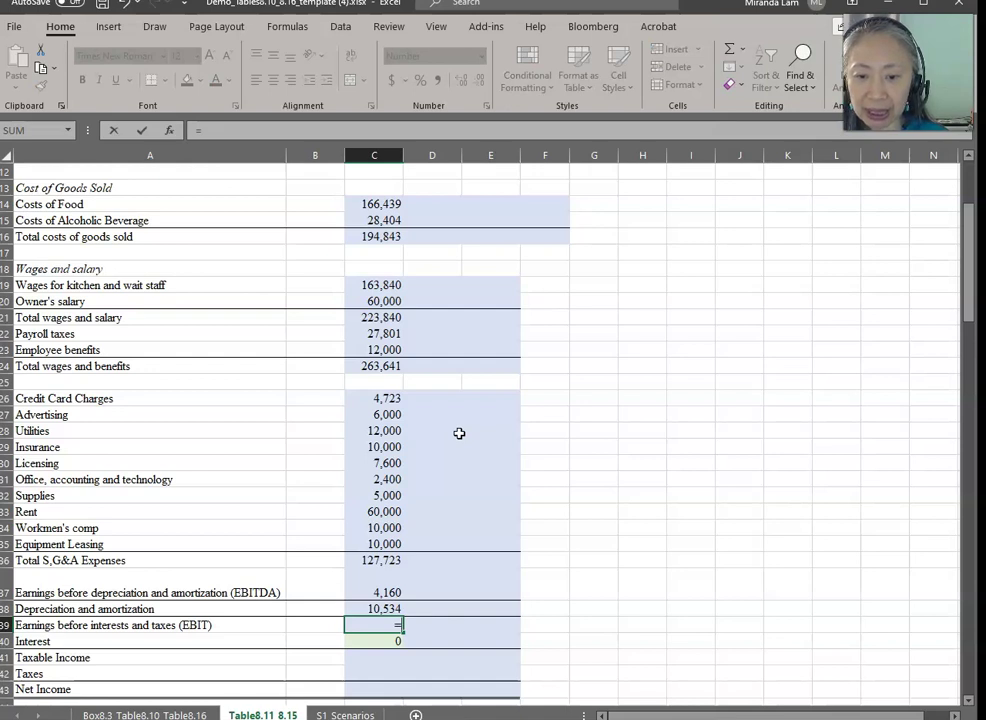
pyautogui.press('Up')
pyautogui.press('Up')
pyautogui.write('-')
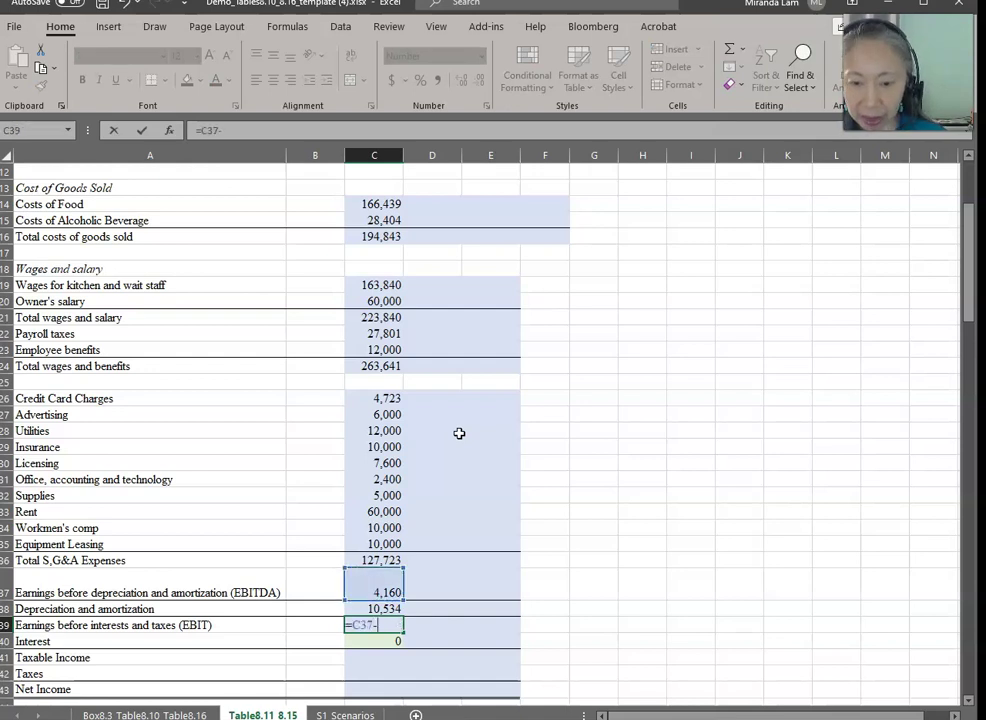
pyautogui.press('Up')
pyautogui.press('Return')
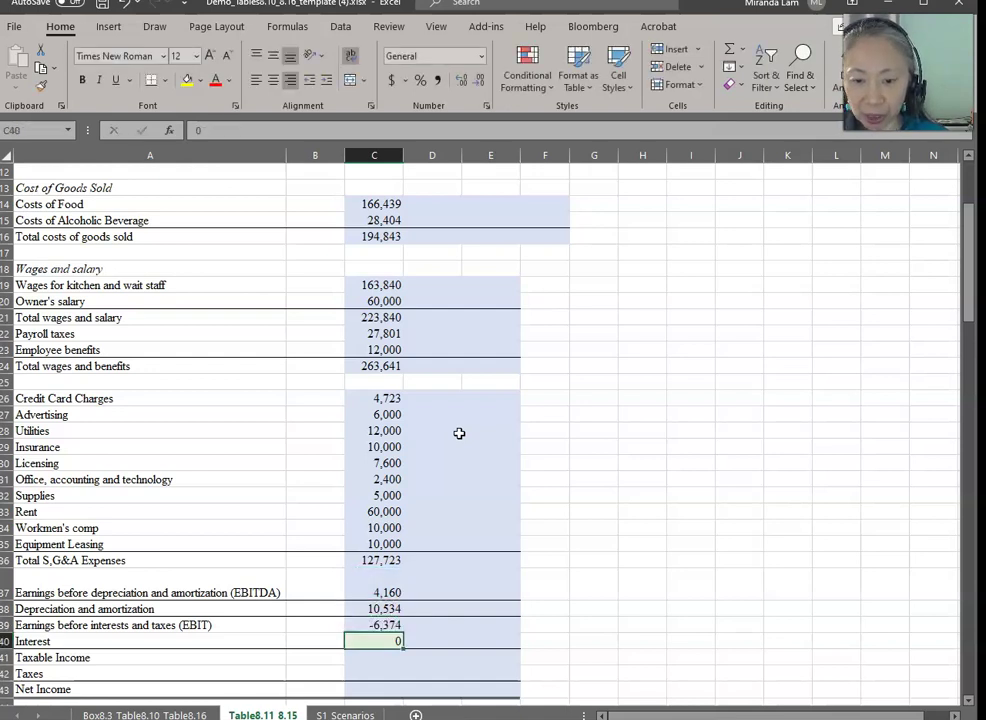
# Step: Calculate the Year 1 interest in C40 as the interest rate on debt, absolute $B$33 on the assumptions sheet, times the Year 0 bank loan in B130
pyautogui.press('Return')
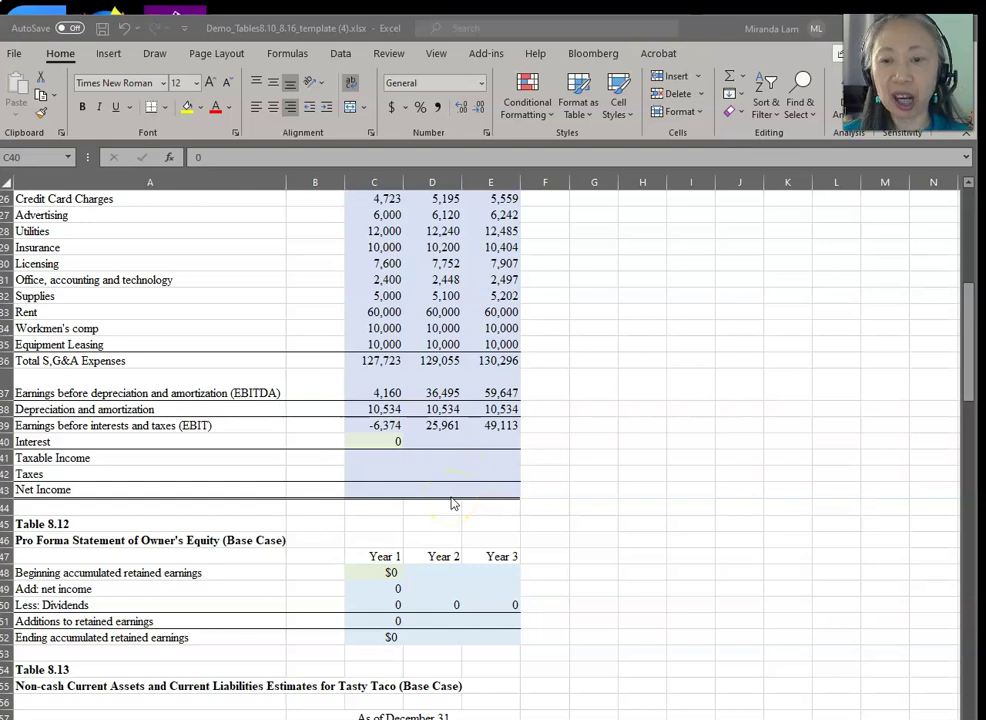
pyautogui.click(381, 442)
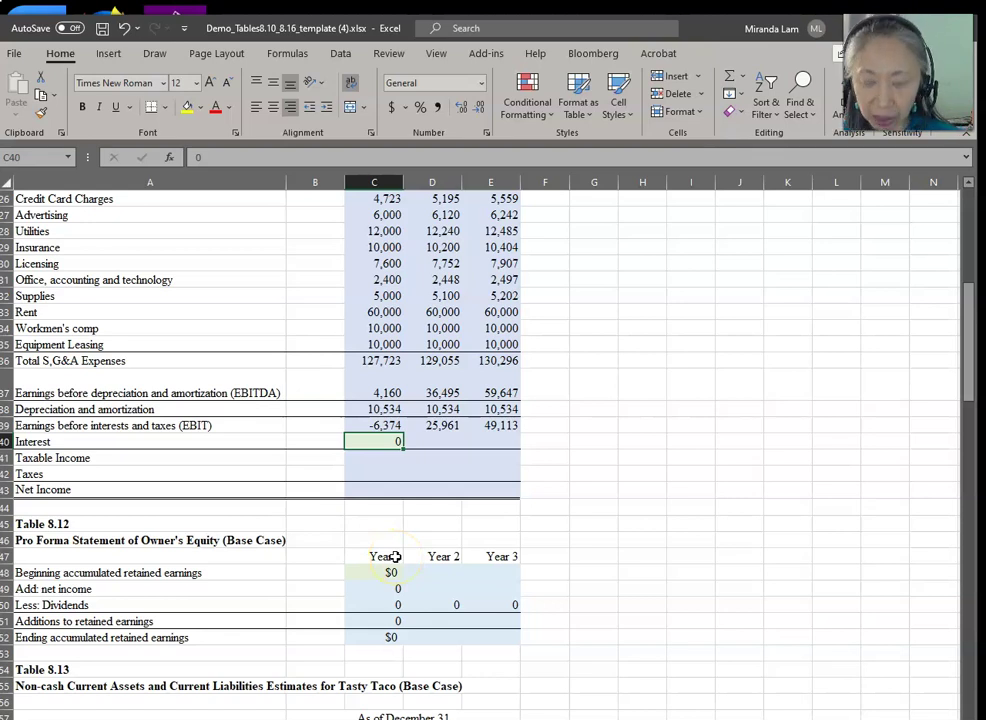
pyautogui.write('=')
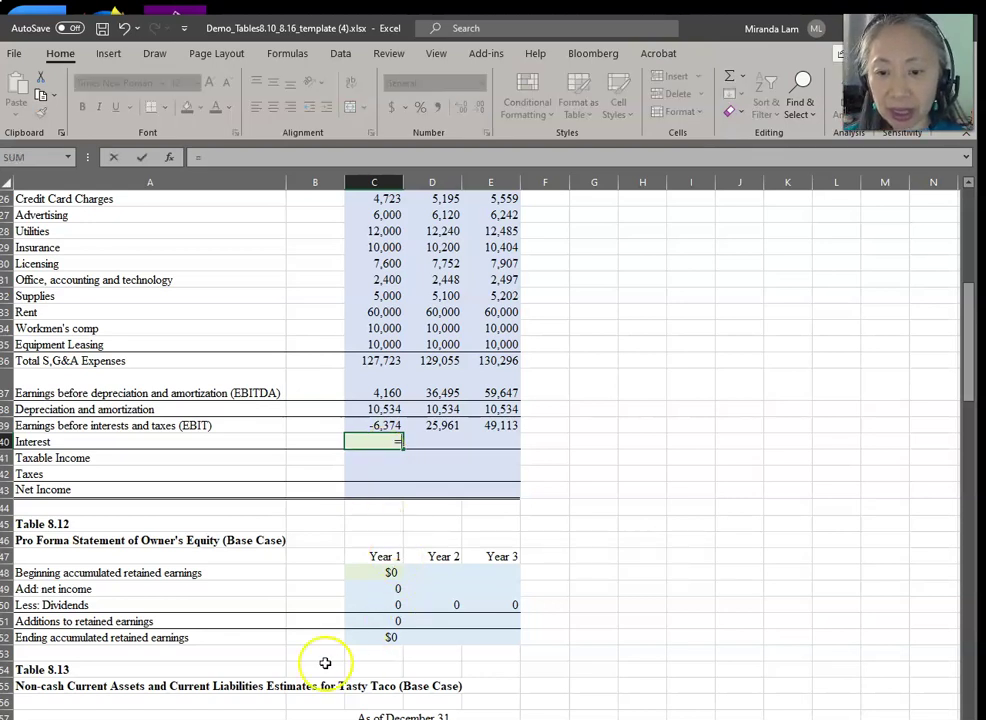
pyautogui.hotkey('ctrl', 'pageup')
pyautogui.scroll(-2, 438, 530)
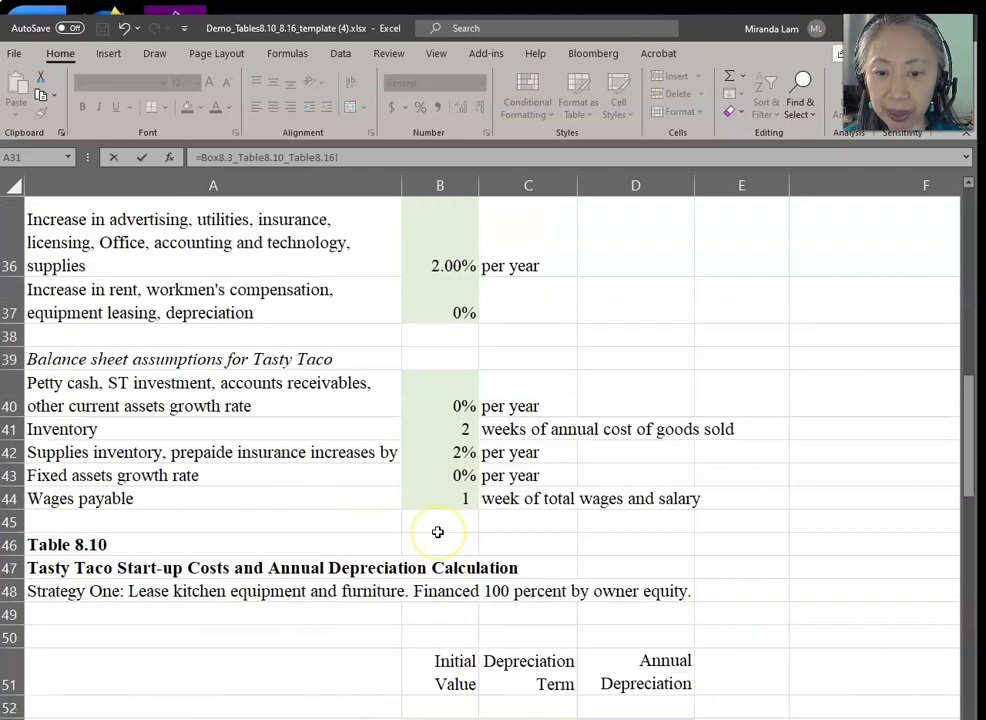
pyautogui.scroll(-2, 438, 530)
pyautogui.scroll(5, 438, 528)
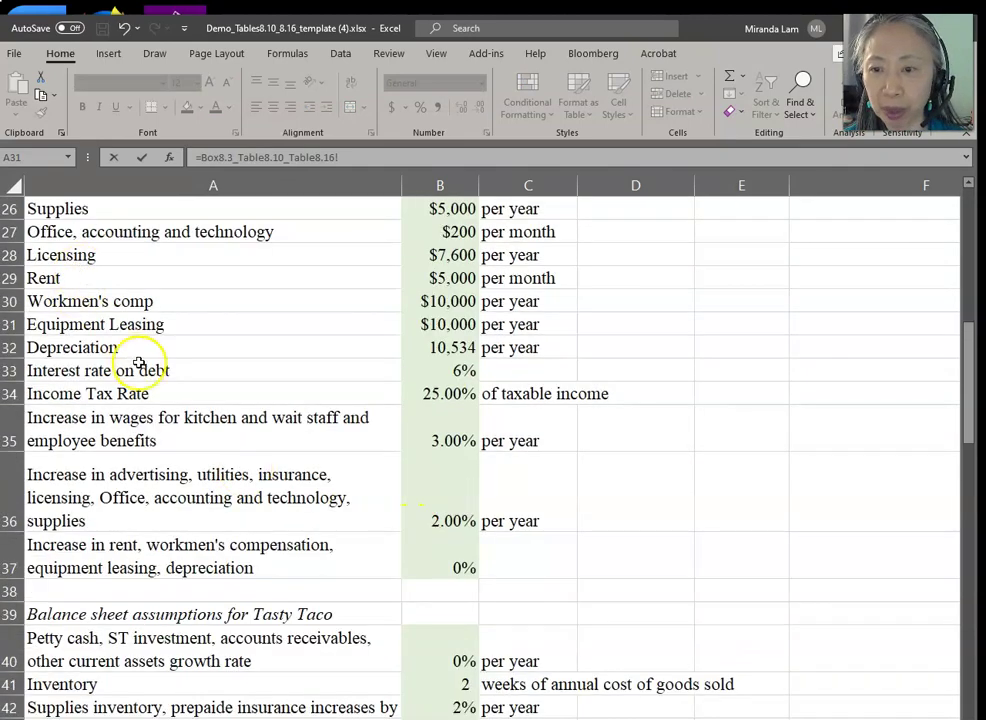
pyautogui.click(436, 372)
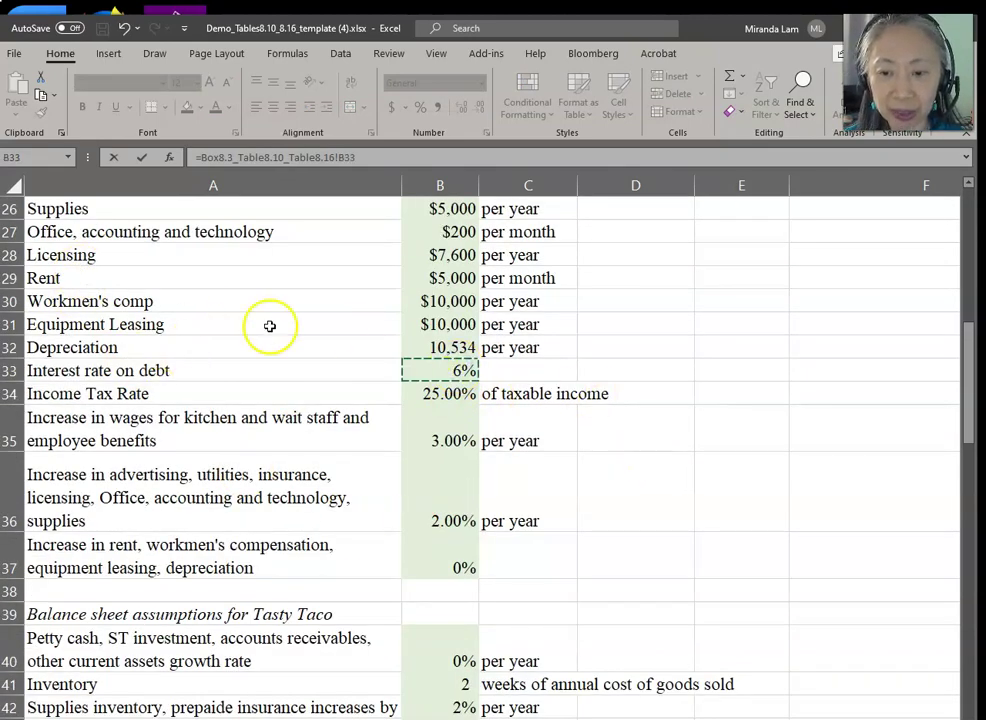
pyautogui.press('F4')
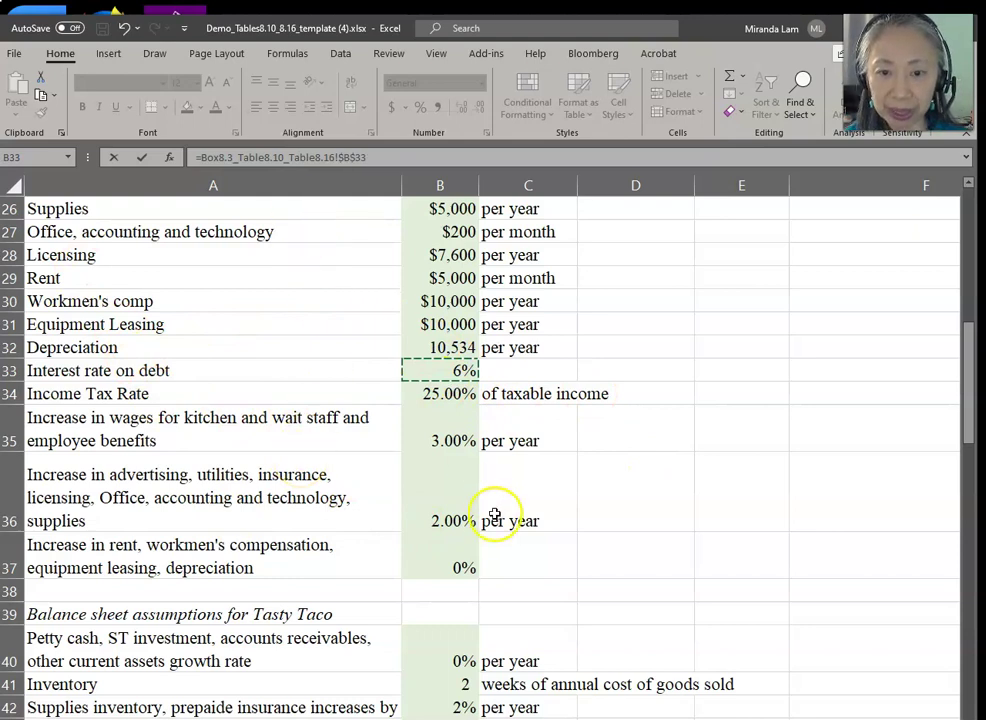
pyautogui.write('*')
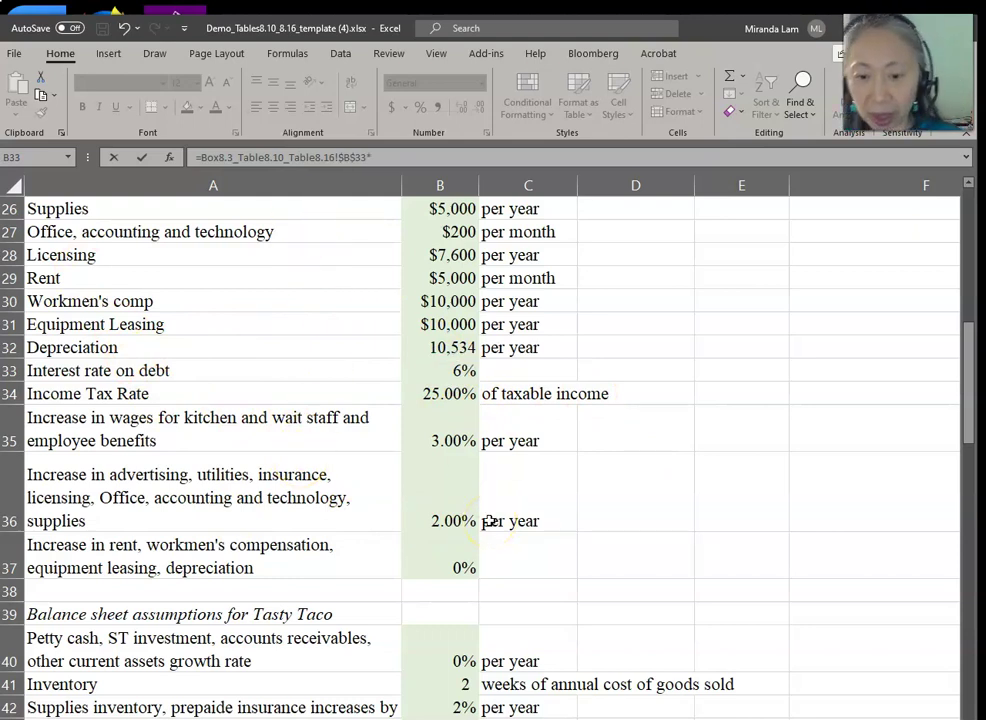
pyautogui.hotkey('ctrl', 'pagedown')
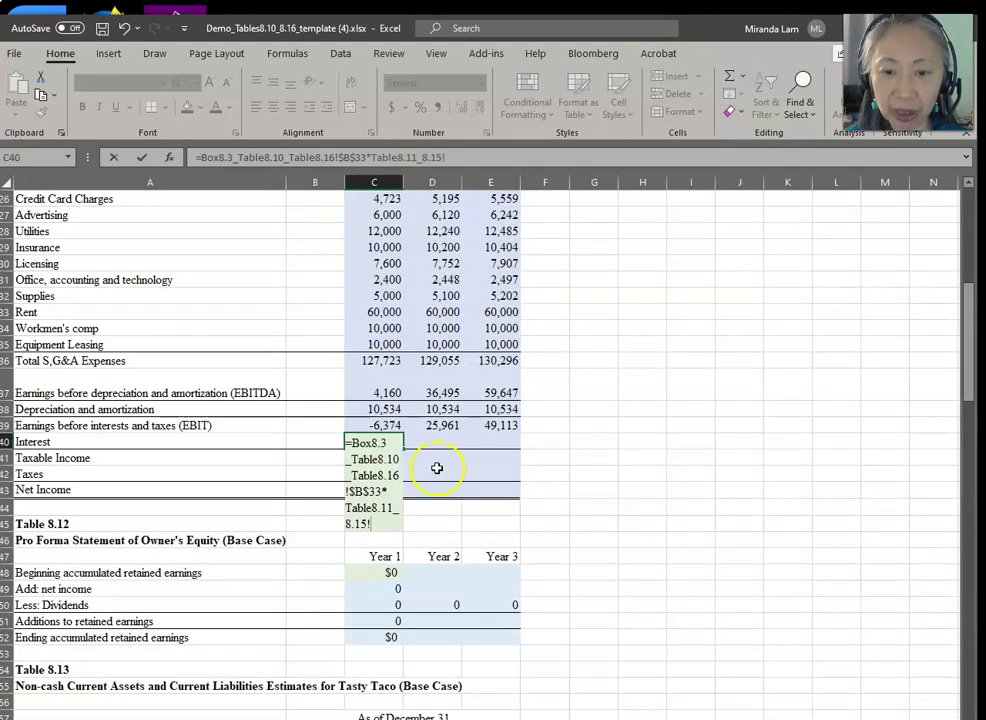
pyautogui.scroll(-10, 437, 469)
pyautogui.scroll(-16, 437, 469)
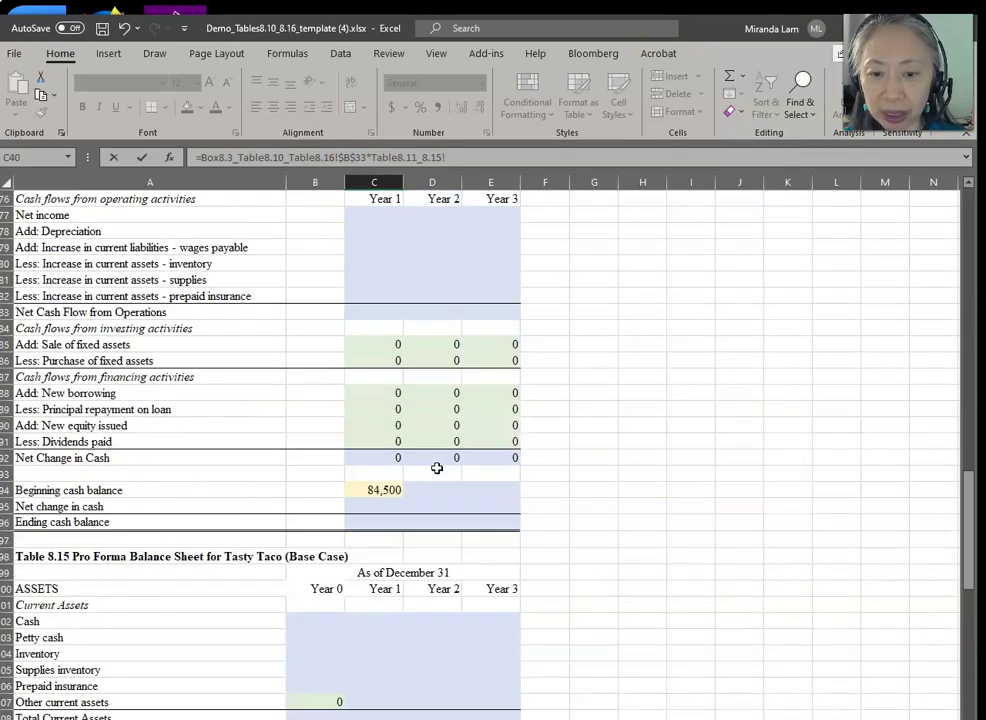
pyautogui.scroll(-5, 437, 468)
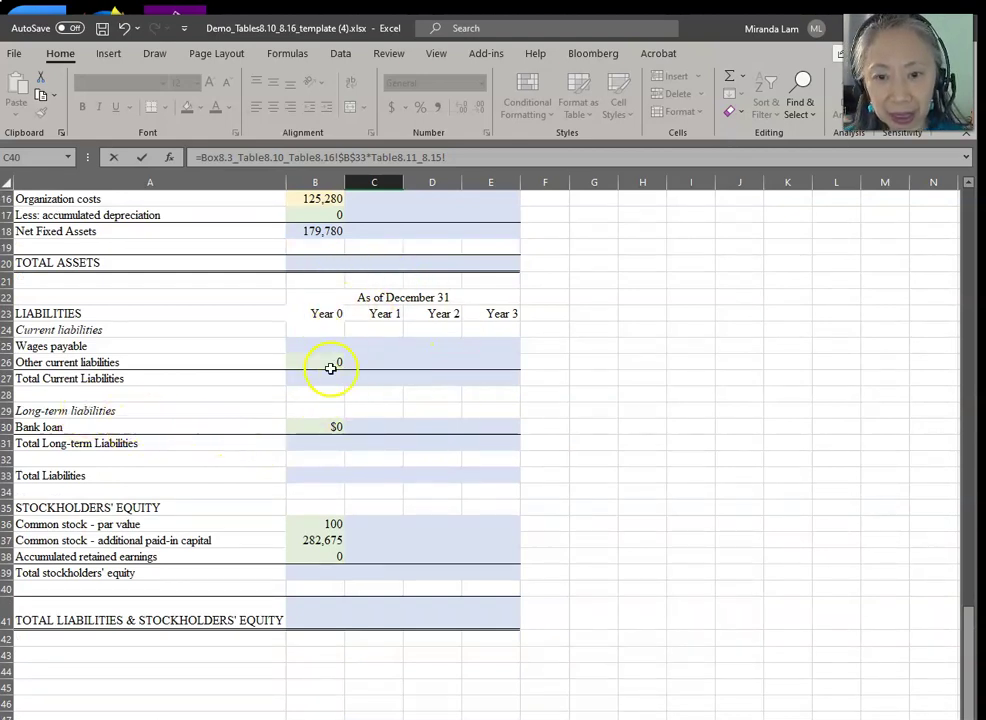
pyautogui.click(317, 426)
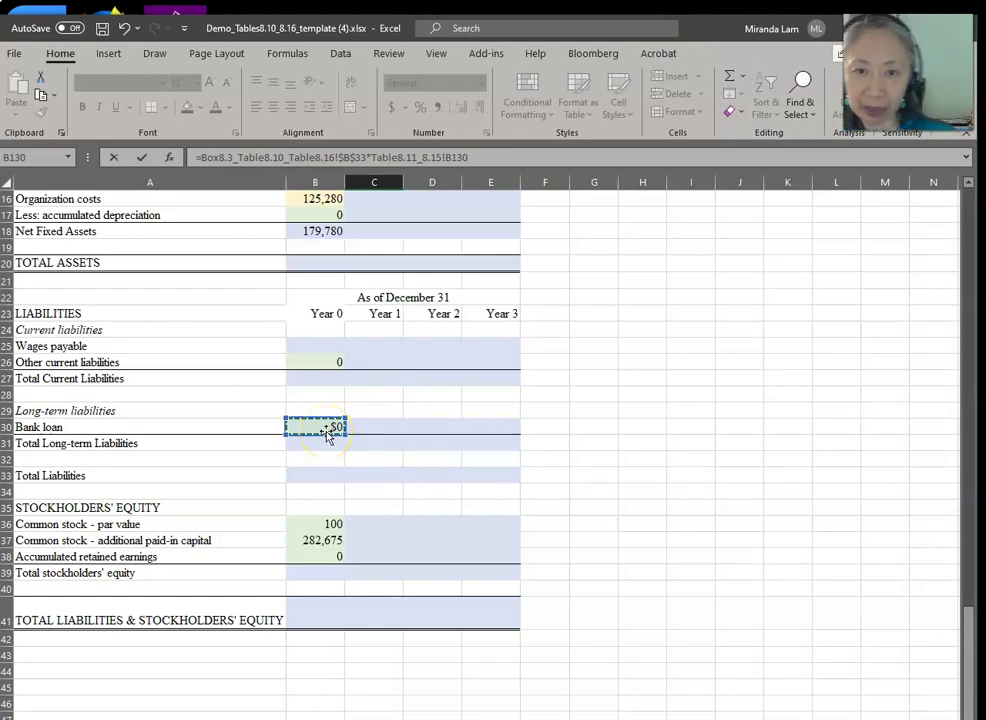
pyautogui.press('Return')
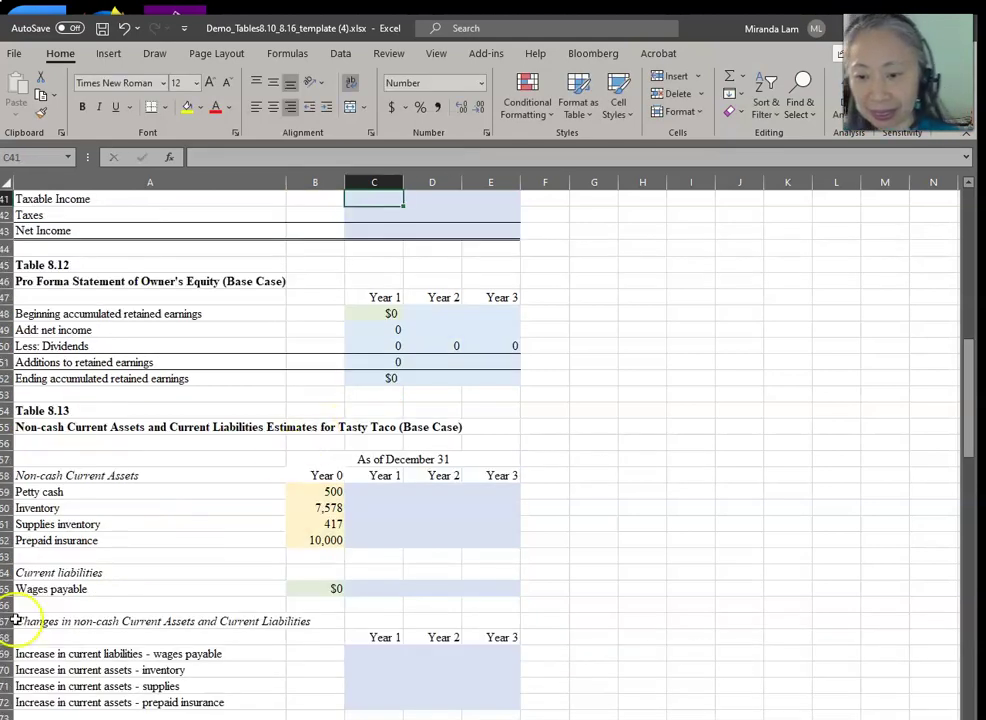
# Step: Calculate the Year 1 taxable income in C41 as EBIT in C39 minus interest in C40
pyautogui.press('Up')
pyautogui.press('Up')
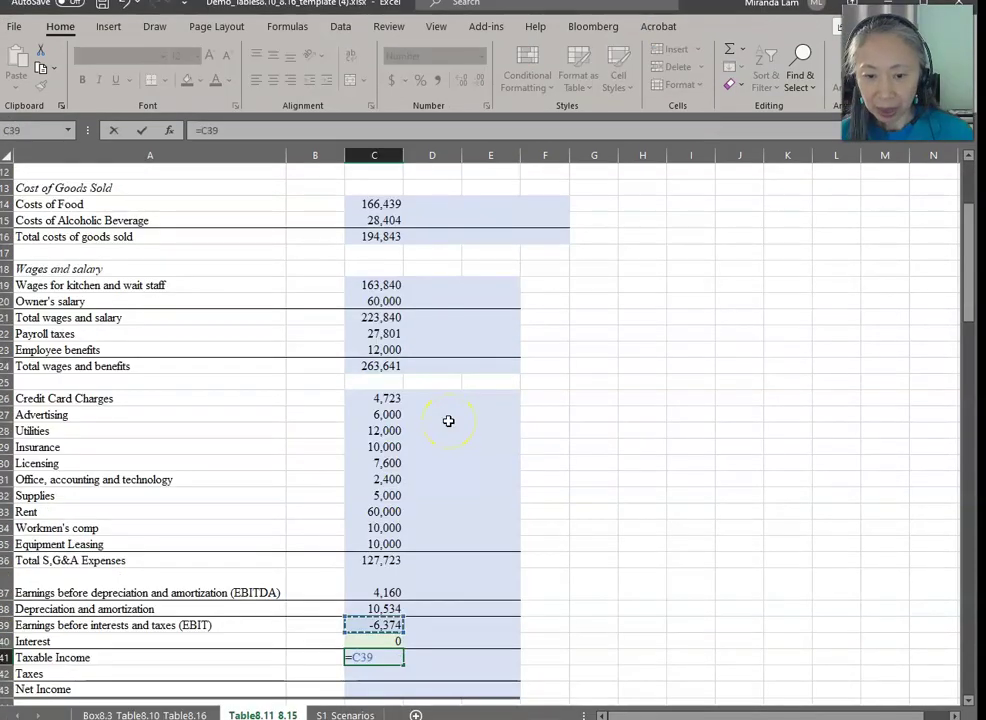
pyautogui.write('-')
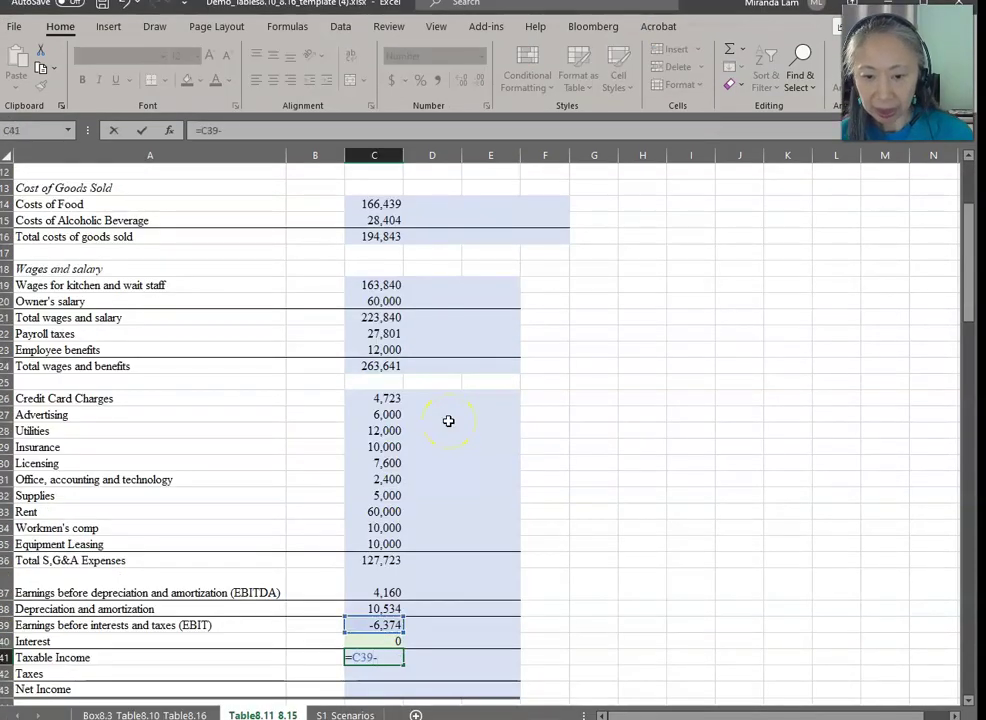
pyautogui.press('Up')
pyautogui.press('Return')
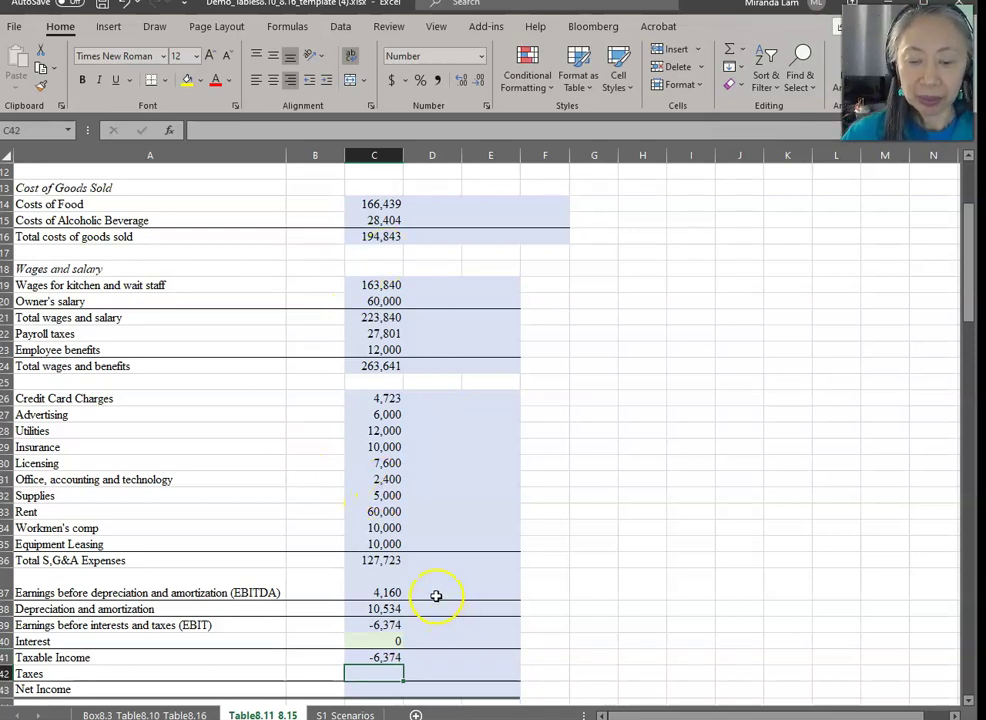
# Step: Calculate the Year 1 taxes in C42 with an IF returning 0 when C41 is below 0, otherwise C41 times the tax rate in absolute $B$34
pyautogui.scroll(-2, 436, 596)
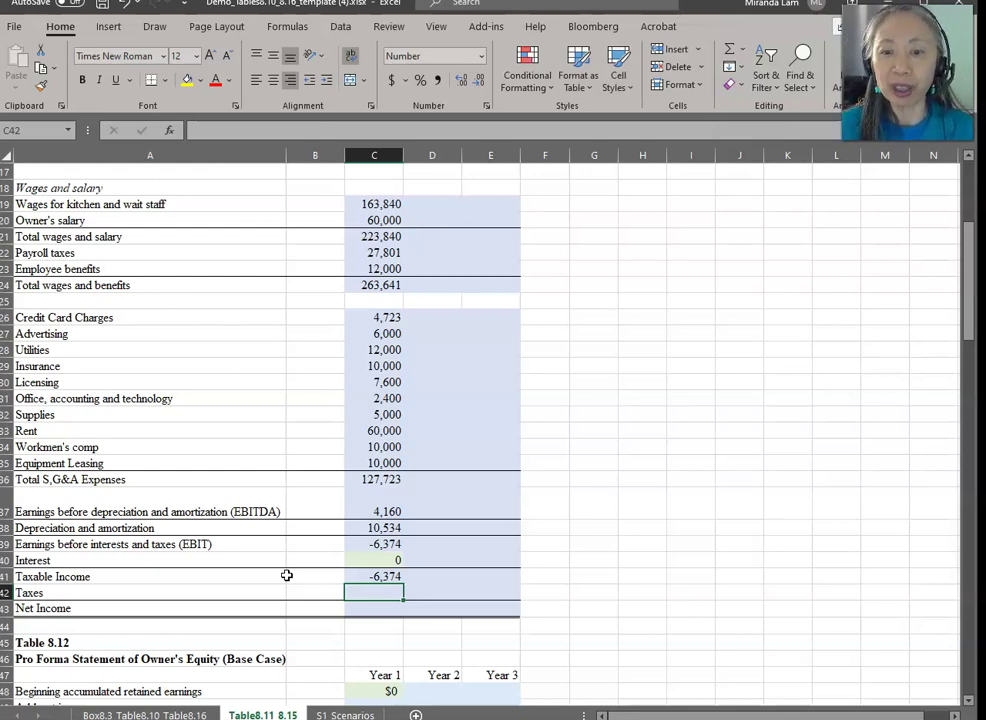
pyautogui.write('=')
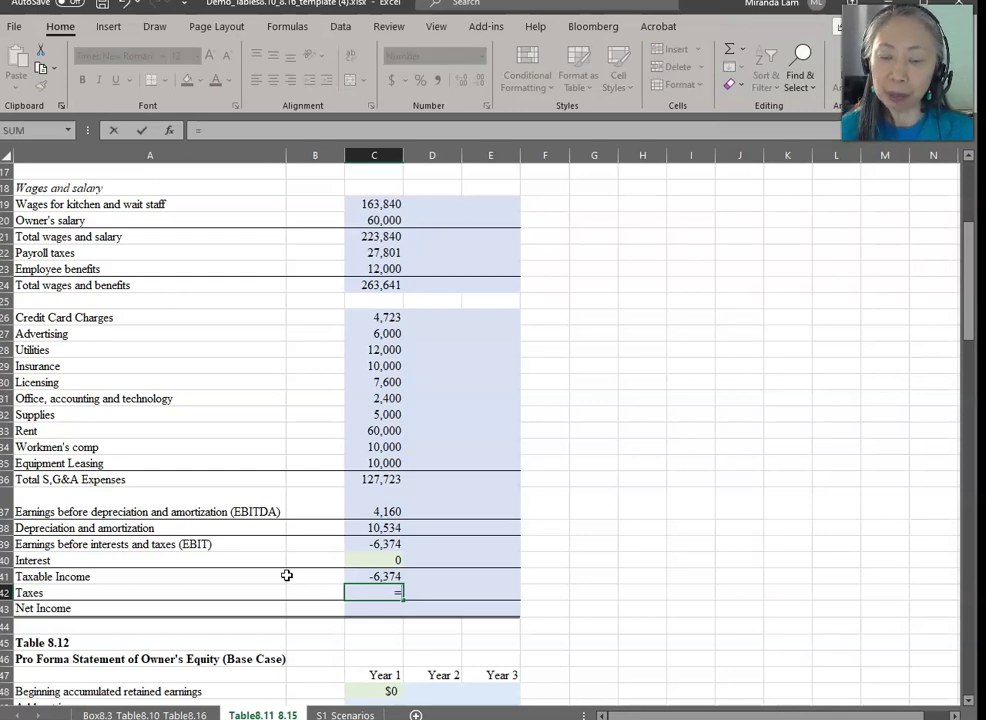
pyautogui.write('if(')
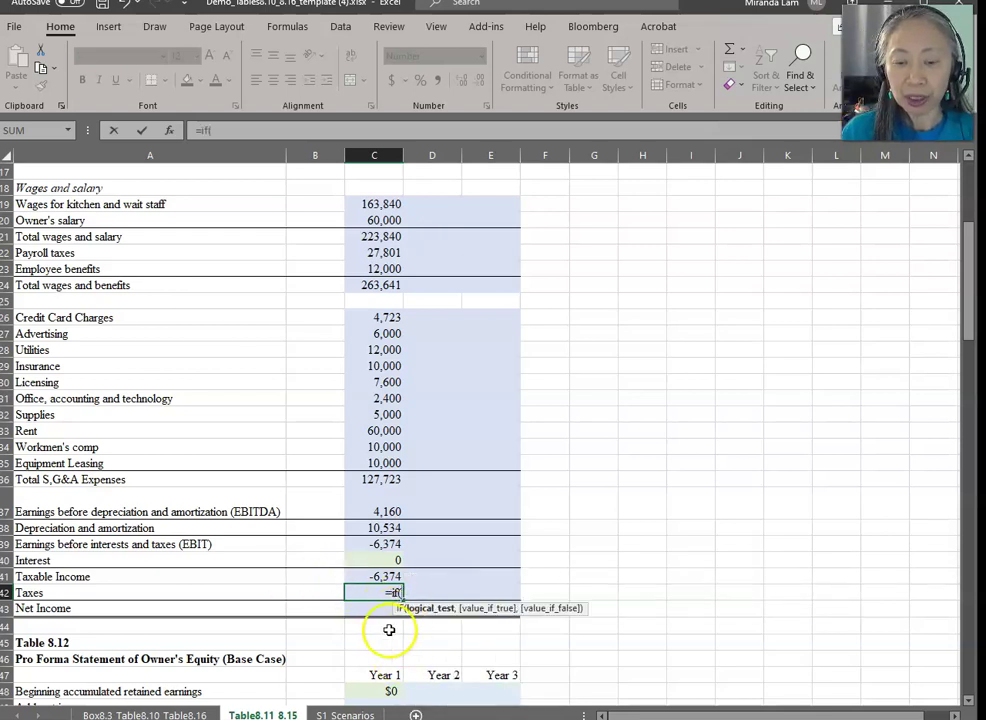
pyautogui.click(366, 577)
pyautogui.write('<')
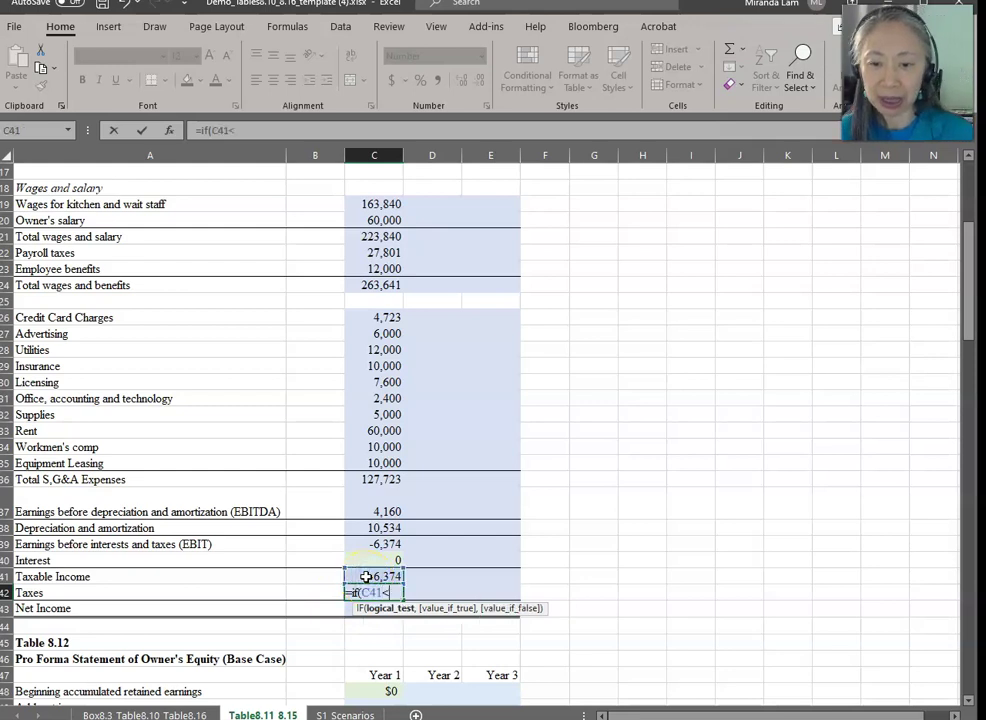
pyautogui.write('0,0')
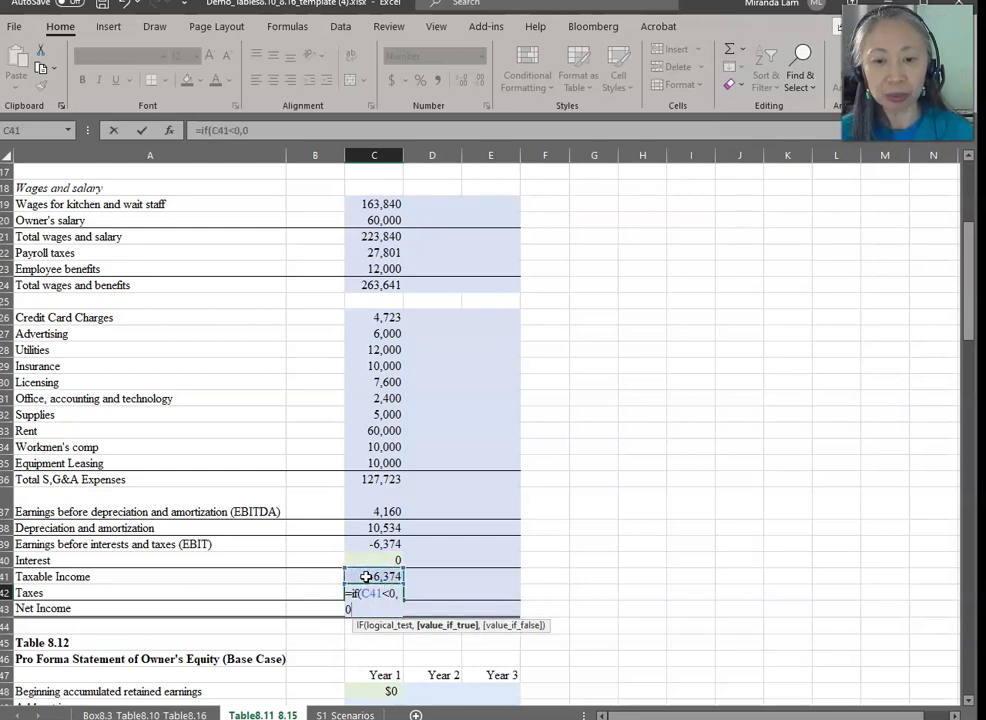
pyautogui.write(',')
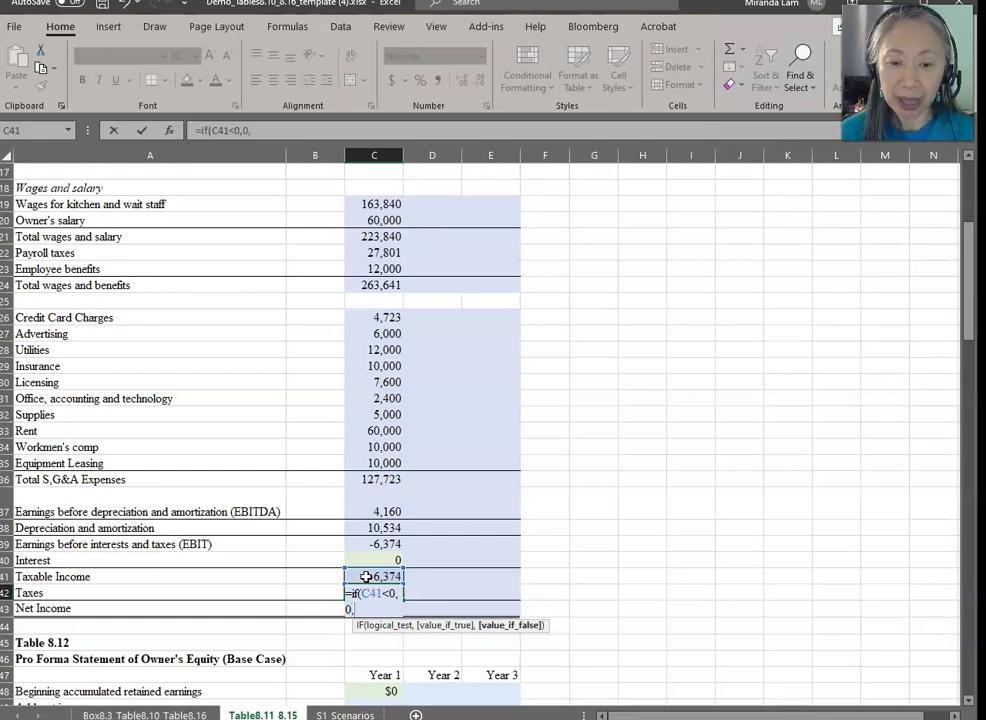
pyautogui.click(366, 577)
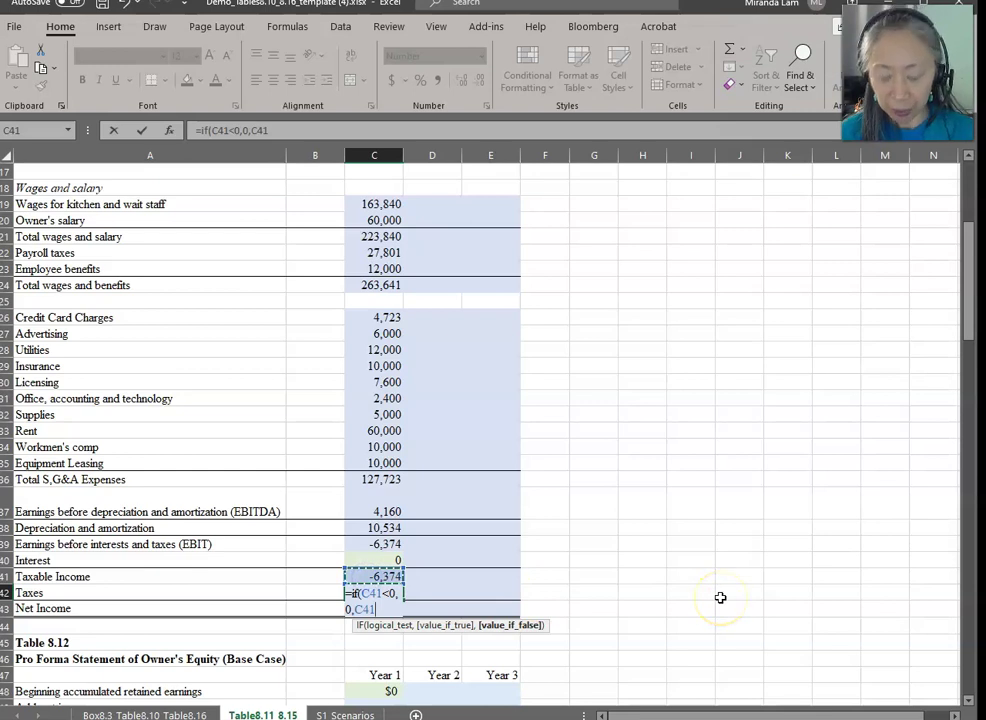
pyautogui.write('*')
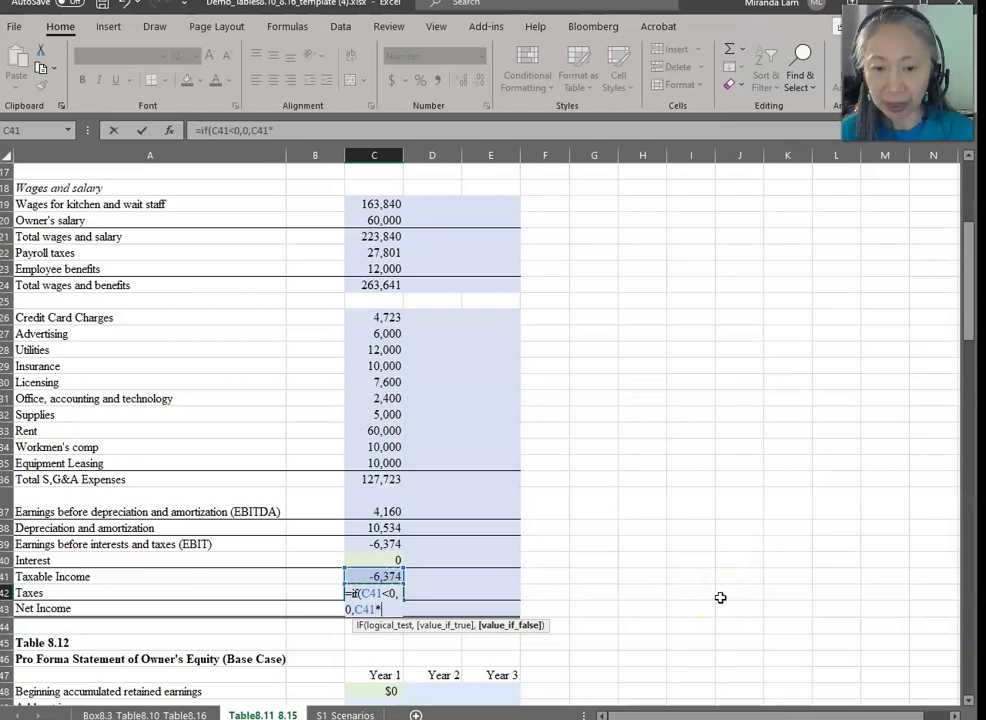
pyautogui.click(110, 714)
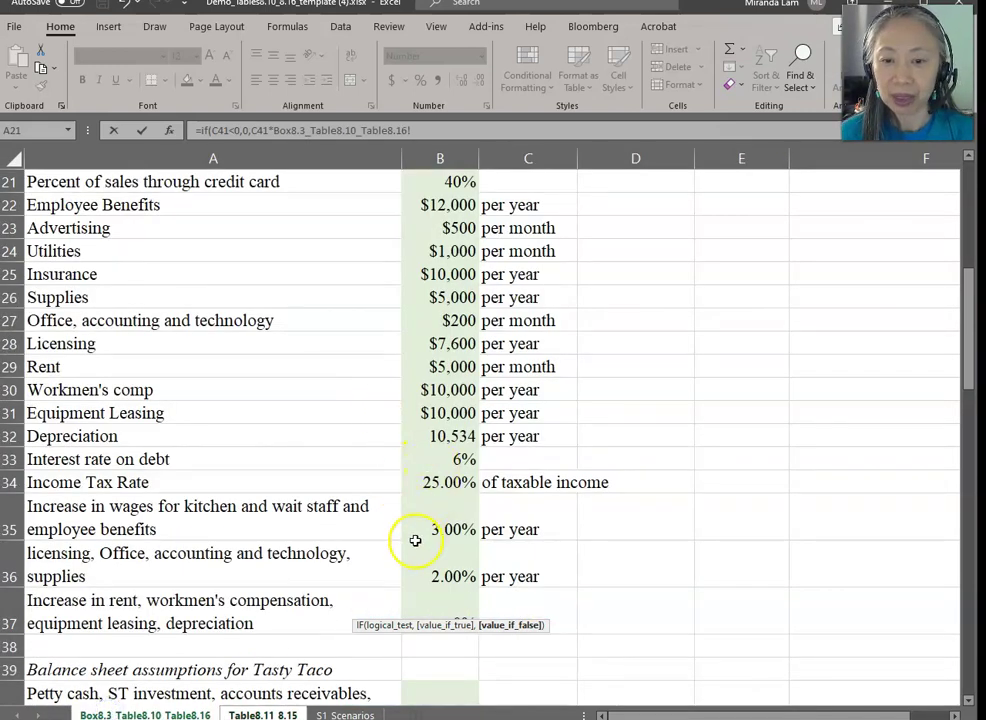
pyautogui.click(427, 484)
pyautogui.press('F4')
pyautogui.press('Return')
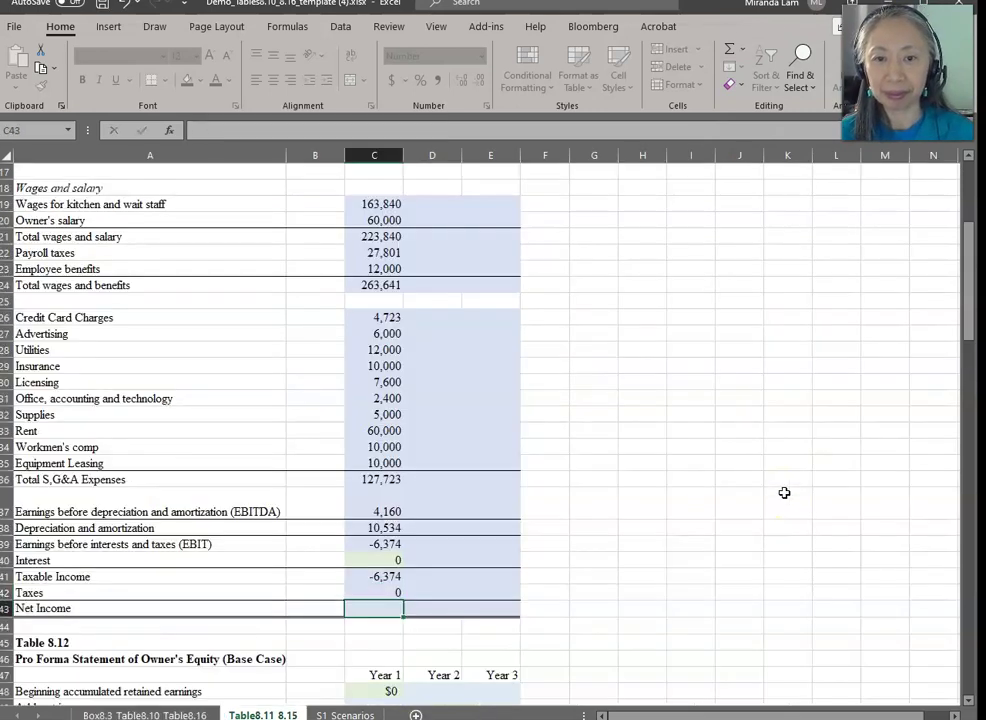
pyautogui.click(395, 590)
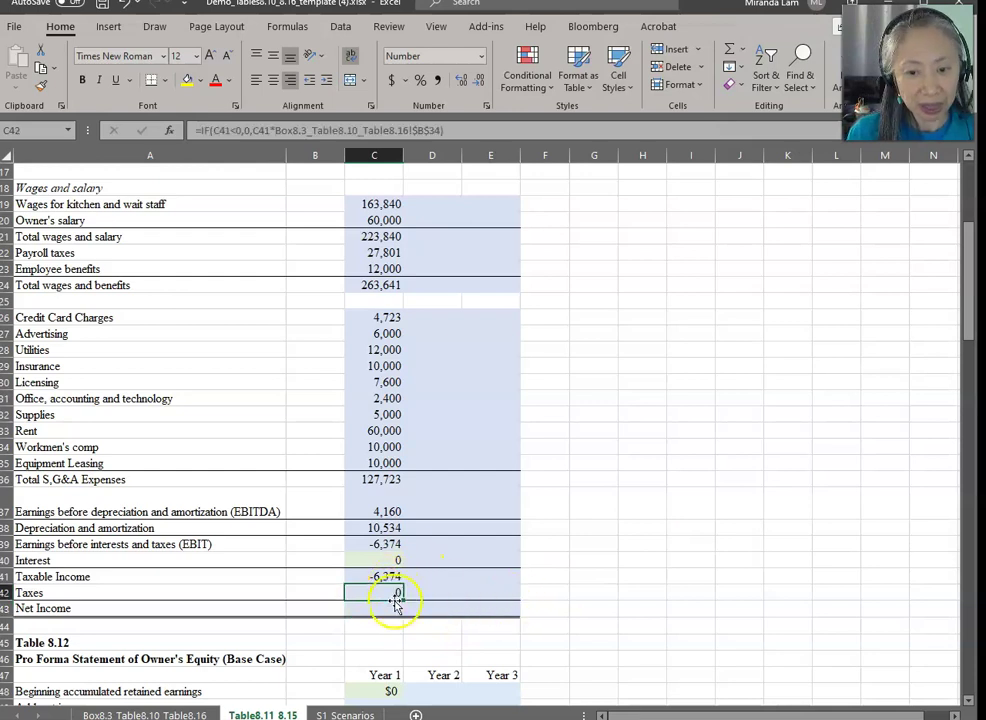
# Step: Calculate the Year 1 net income in C43 as taxable income in C41 minus taxes in C42
pyautogui.click(390, 607)
pyautogui.write('=')
pyautogui.press('Up')
pyautogui.press('Up')
pyautogui.write('-')
pyautogui.press('Up')
pyautogui.press('Return')
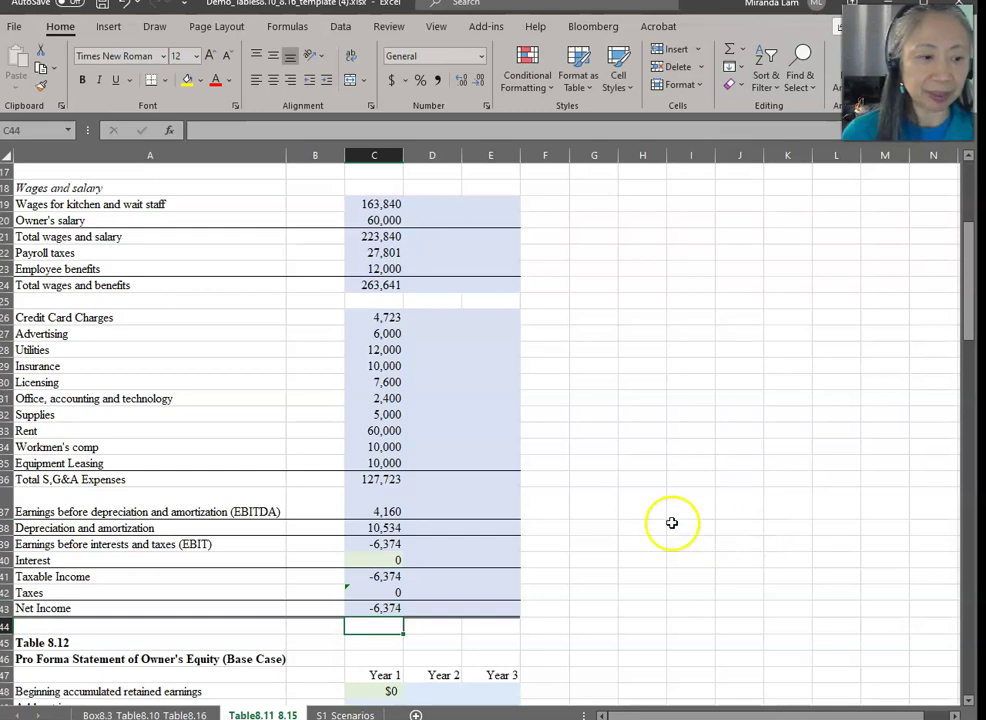
# Step: Link the Year 1 net income in C49 of the Table 8.12 owner's equity statement to C43 of the income statement
pyautogui.scroll(-2, 628, 498)
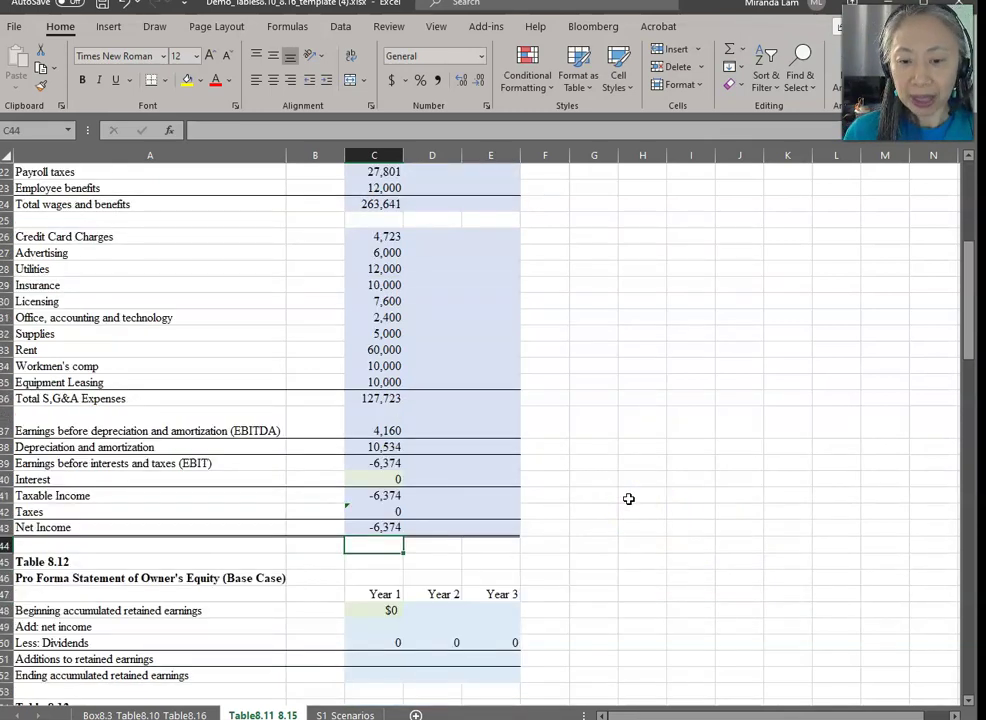
pyautogui.click(376, 628)
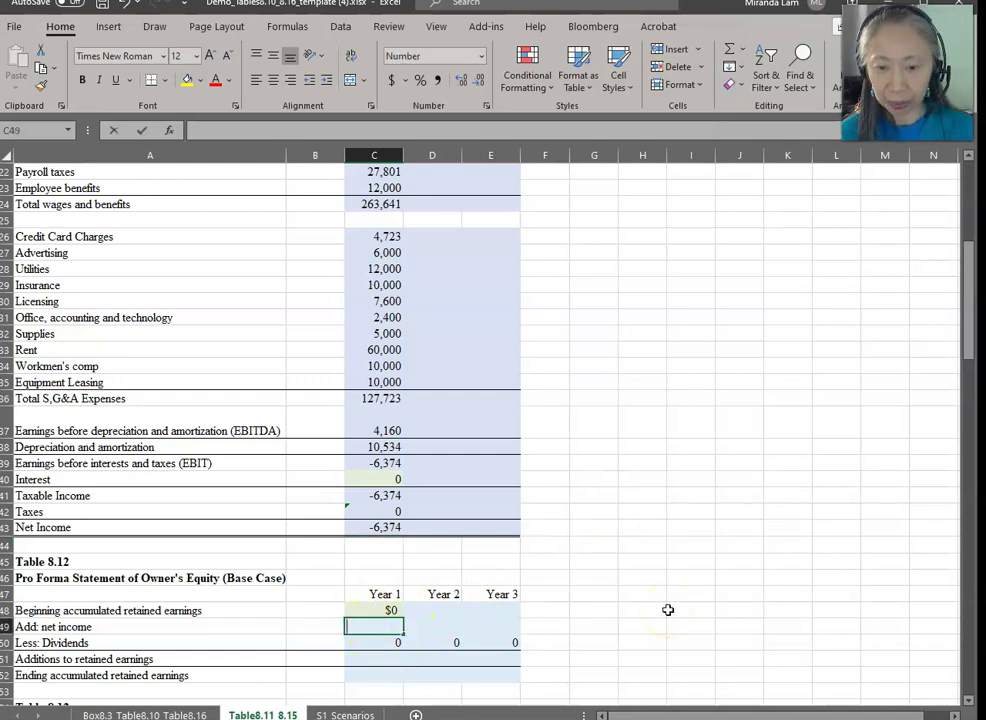
pyautogui.write('=')
pyautogui.press('Up')
pyautogui.press('Up')
pyautogui.press('Up')
pyautogui.press('Up')
pyautogui.press('Up')
pyautogui.press('Up')
pyautogui.press('Return')
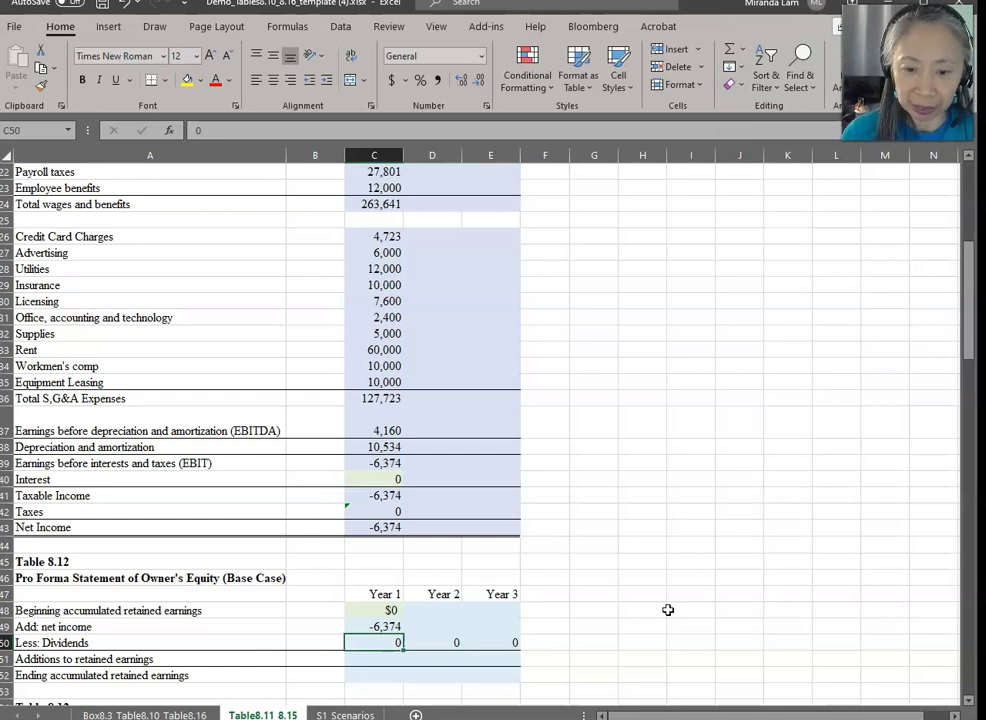
# Step: Try calculating the Year 1 additions to retained earnings in C51 as C48 plus C49 minus C50
pyautogui.press('Right')
pyautogui.press('Right')
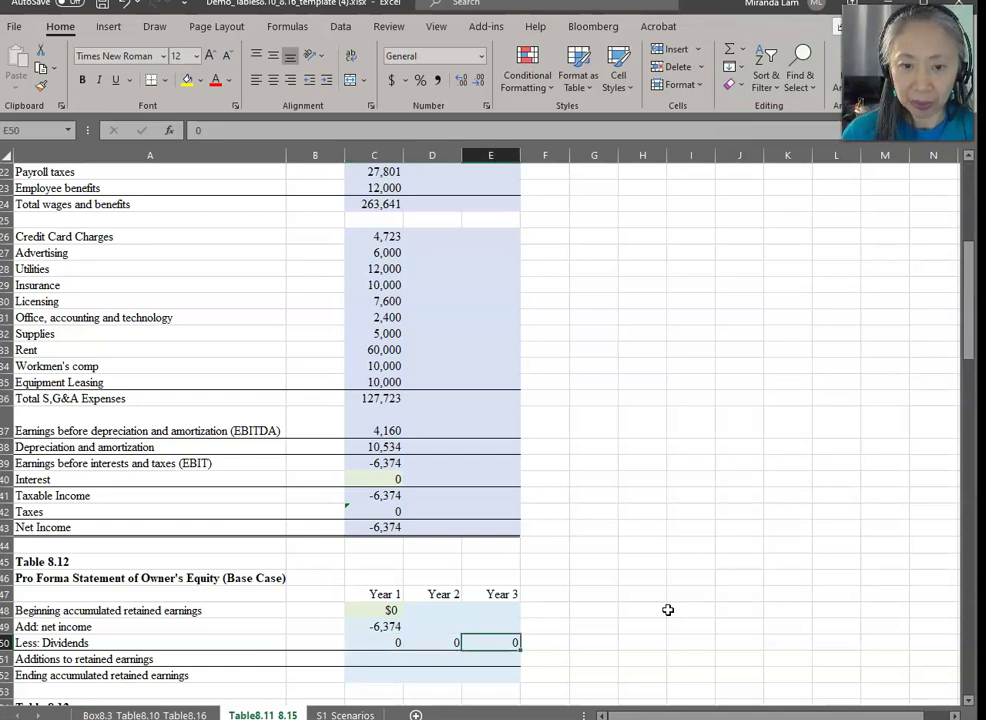
pyautogui.press('Left')
pyautogui.press('Left')
pyautogui.press('Down')
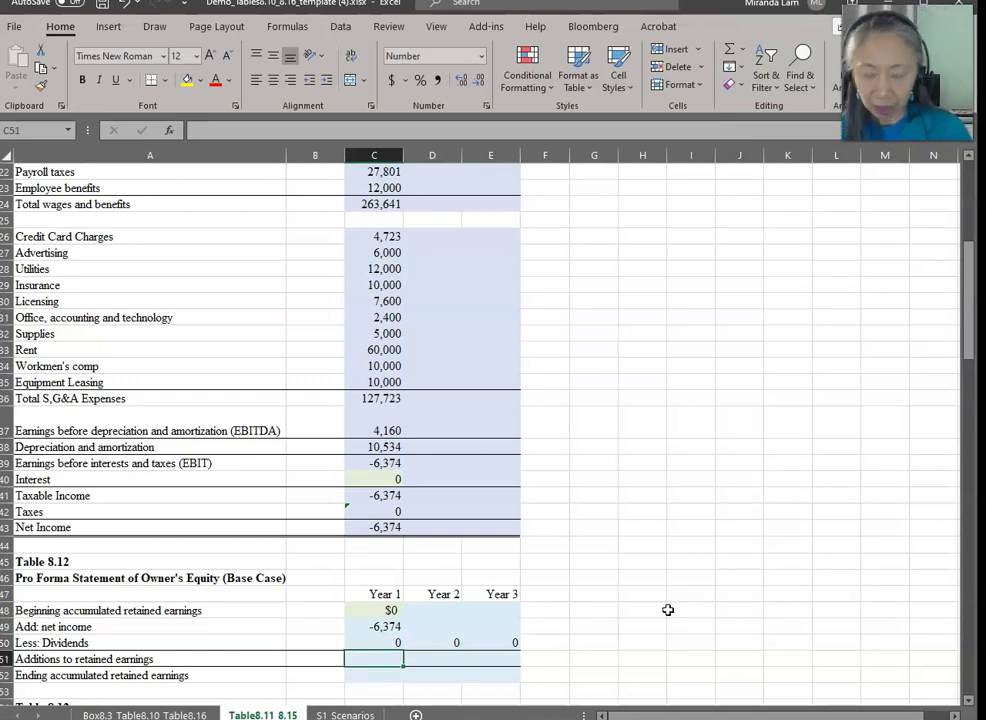
pyautogui.write('=')
pyautogui.press('Up')
pyautogui.press('Up')
pyautogui.press('Up')
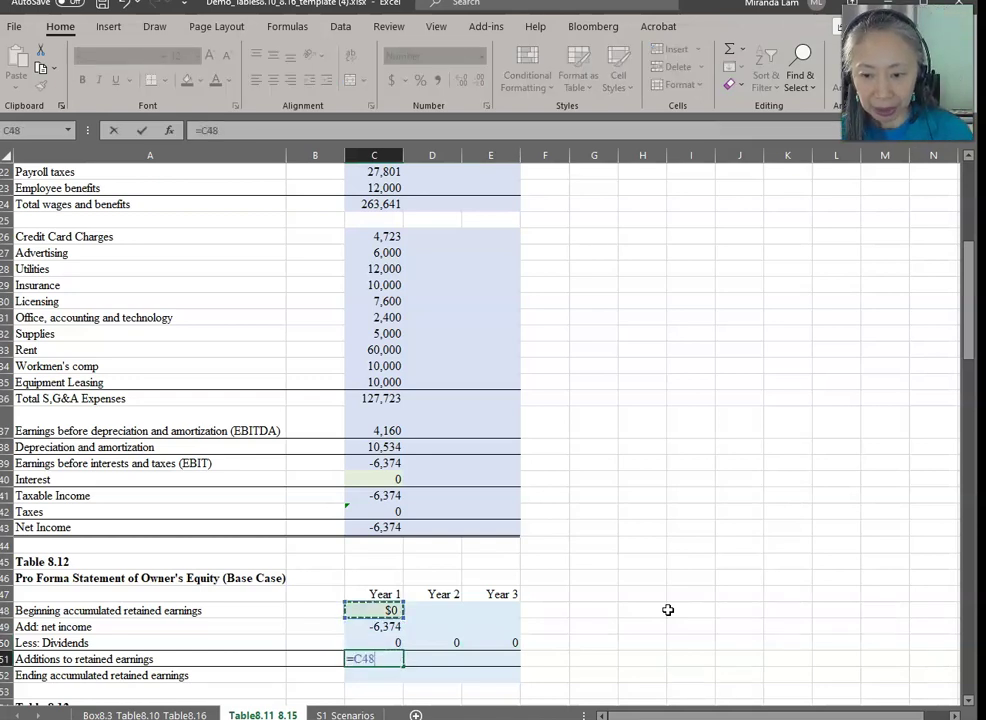
pyautogui.write('+')
pyautogui.press('Up')
pyautogui.press('Up')
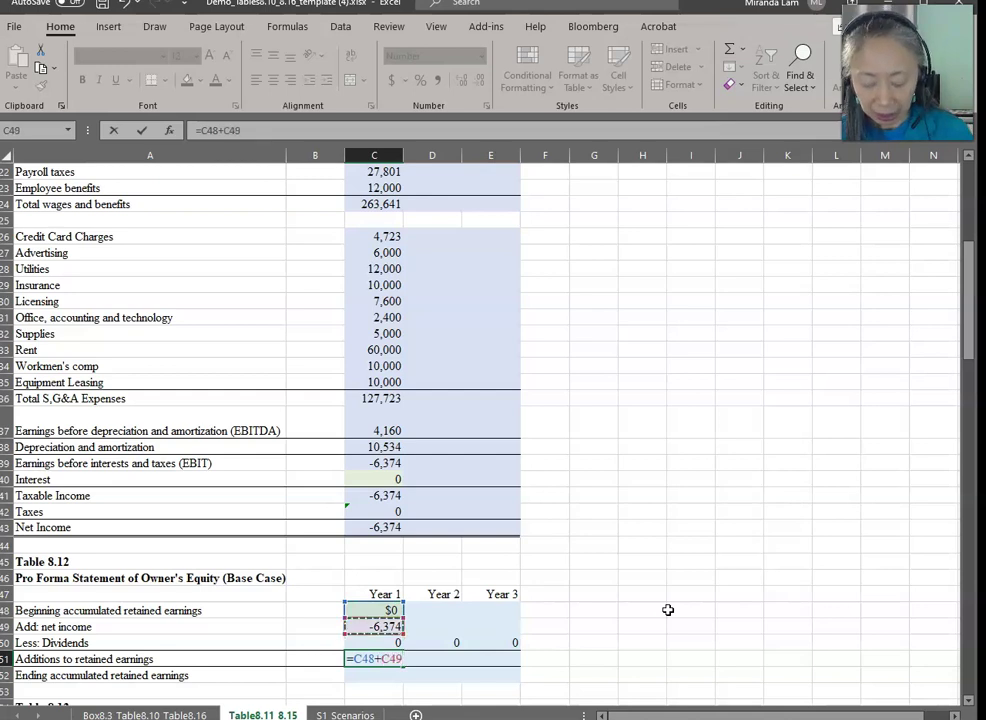
pyautogui.write('-')
pyautogui.press('Up')
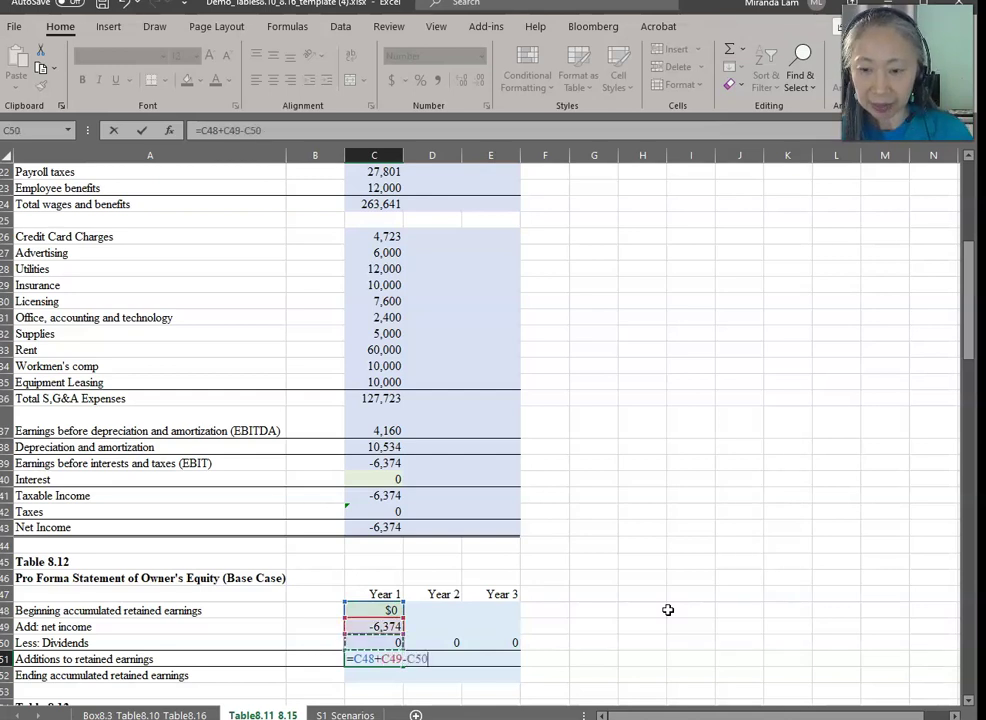
pyautogui.press('Return')
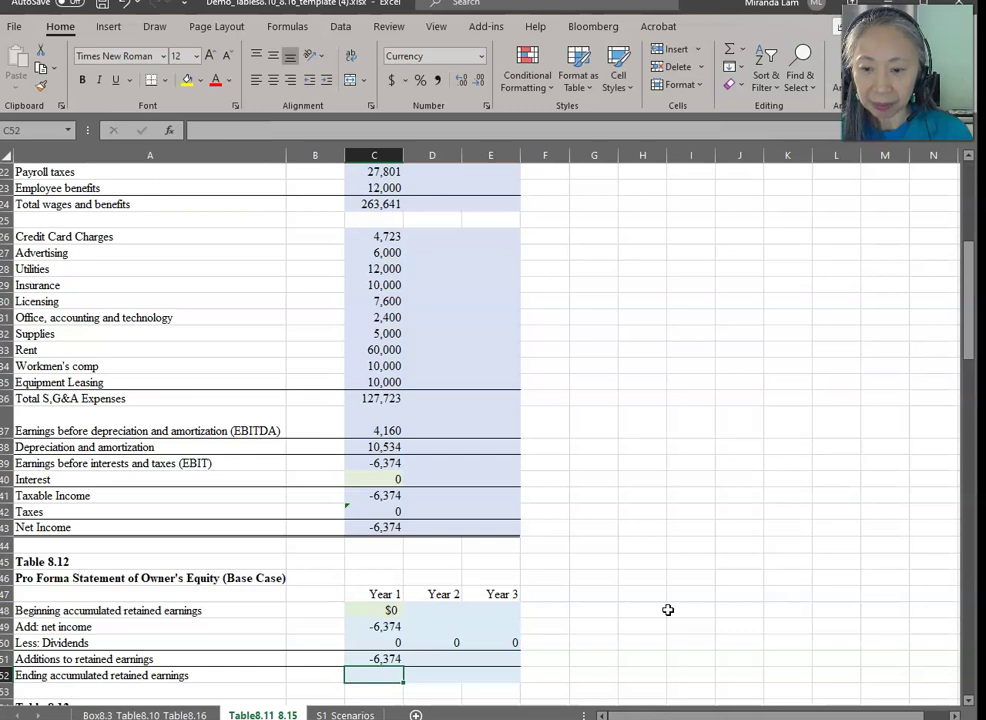
# Step: Calculate the Year 1 additions to retained earnings in C51 as net income in C49 minus dividends in C50
pyautogui.press('Up')
pyautogui.write('=')
pyautogui.press('Up')
pyautogui.press('Up')
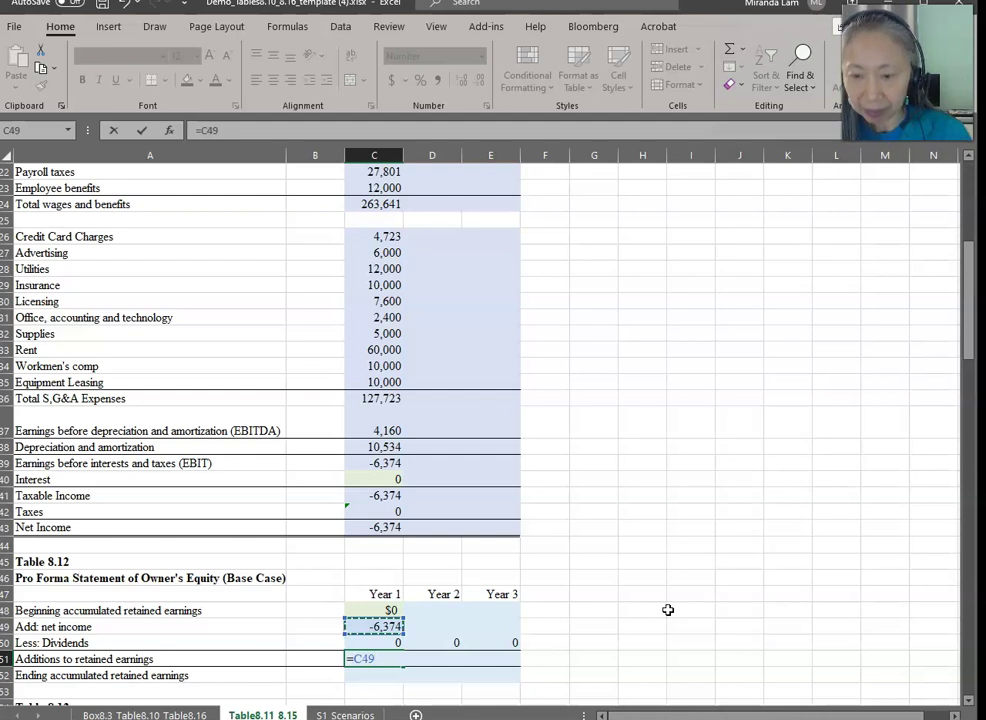
pyautogui.write('-')
pyautogui.press('Up')
pyautogui.press('Return')
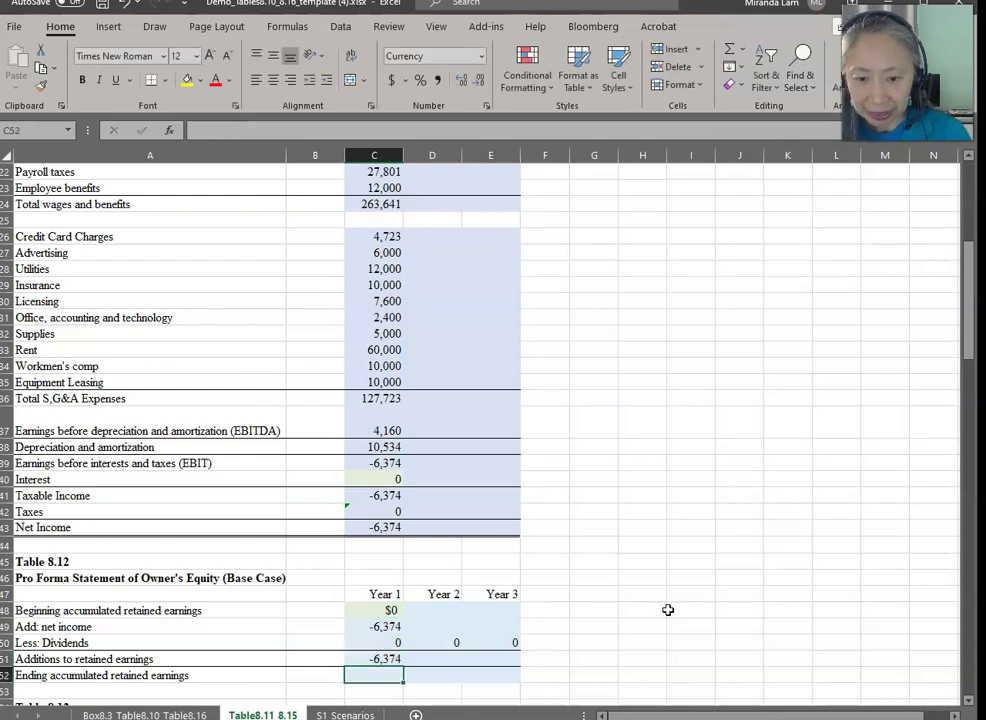
# Step: Calculate the Year 1 ending accumulated retained earnings in C52 as beginning earnings in C48 plus additions in C51
pyautogui.write('=')
pyautogui.press('Up')
pyautogui.press('Up')
pyautogui.press('Up')
pyautogui.press('Up')
pyautogui.write('+')
pyautogui.press('Up')
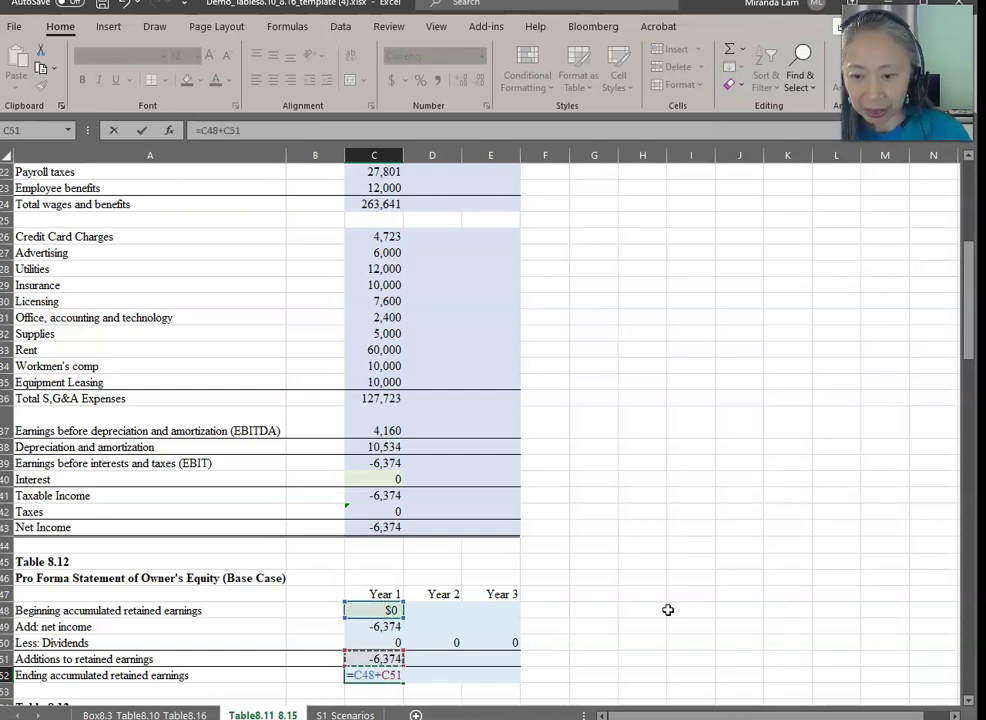
pyautogui.hotkey('ctrl', 'Return')
pyautogui.press('Up')
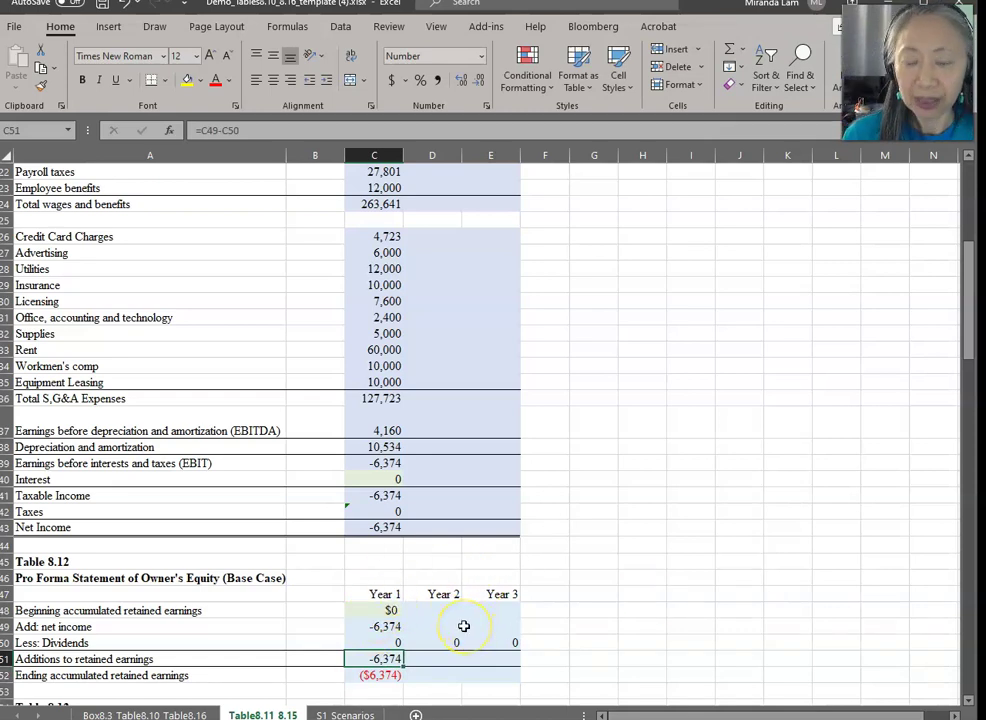
# Step: Calculate the Year 2 food revenue in D9 as C9 times one plus the year 2 sales growth in B10 of the Box 8.3 assumptions sheet
pyautogui.scroll(7, 464, 626)
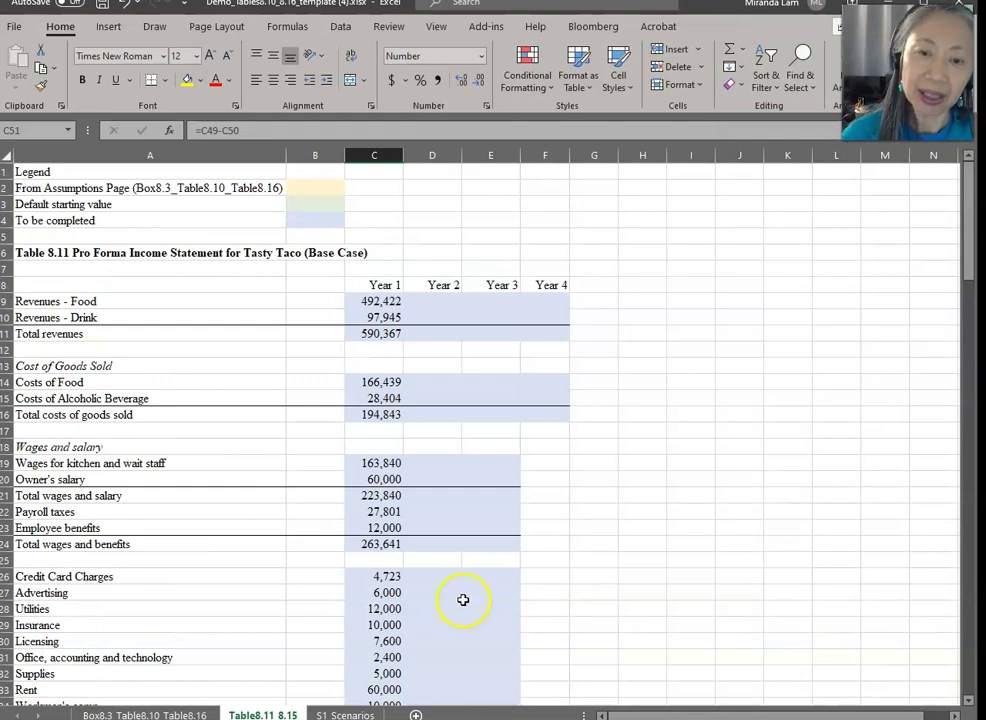
pyautogui.click(447, 299)
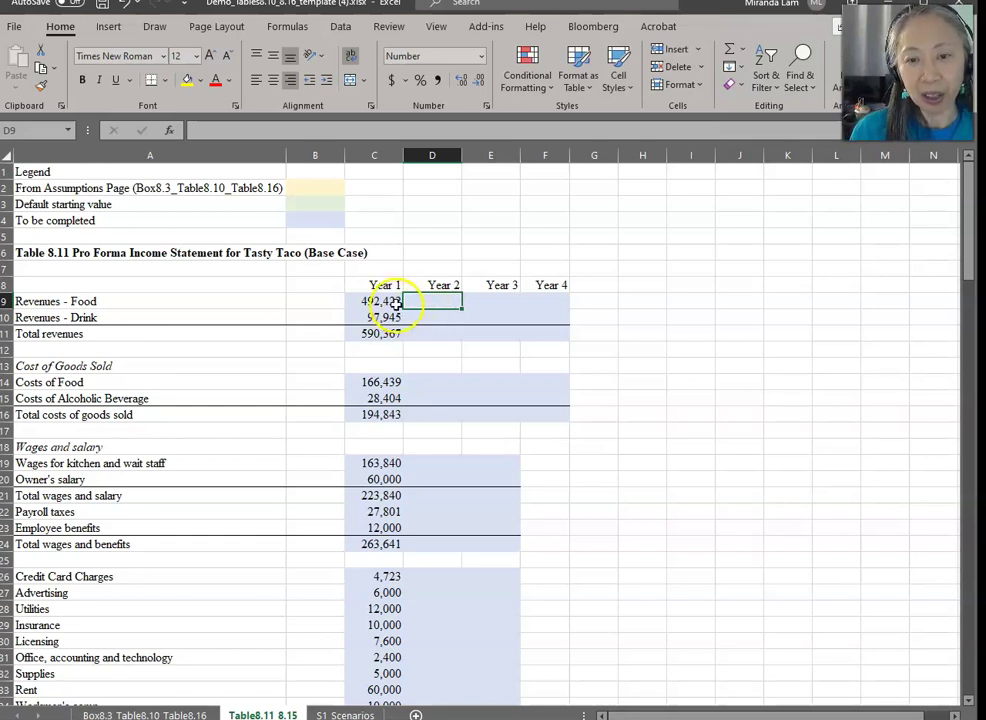
pyautogui.doubleClick(429, 300)
pyautogui.write('=')
pyautogui.press('Left')
pyautogui.write('*(1+')
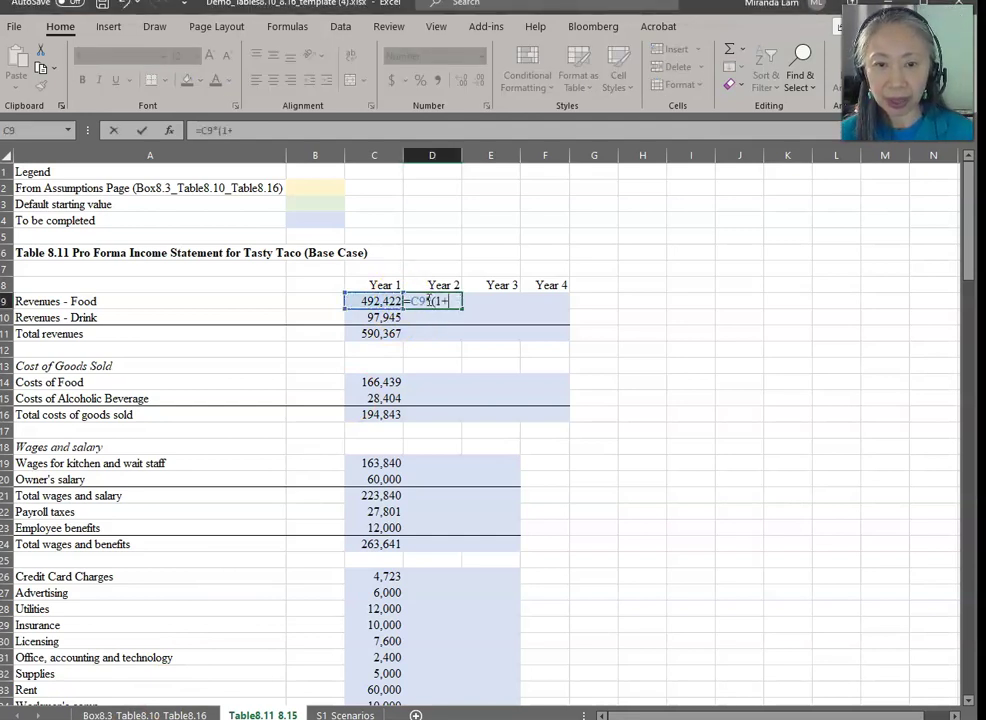
pyautogui.click(143, 713)
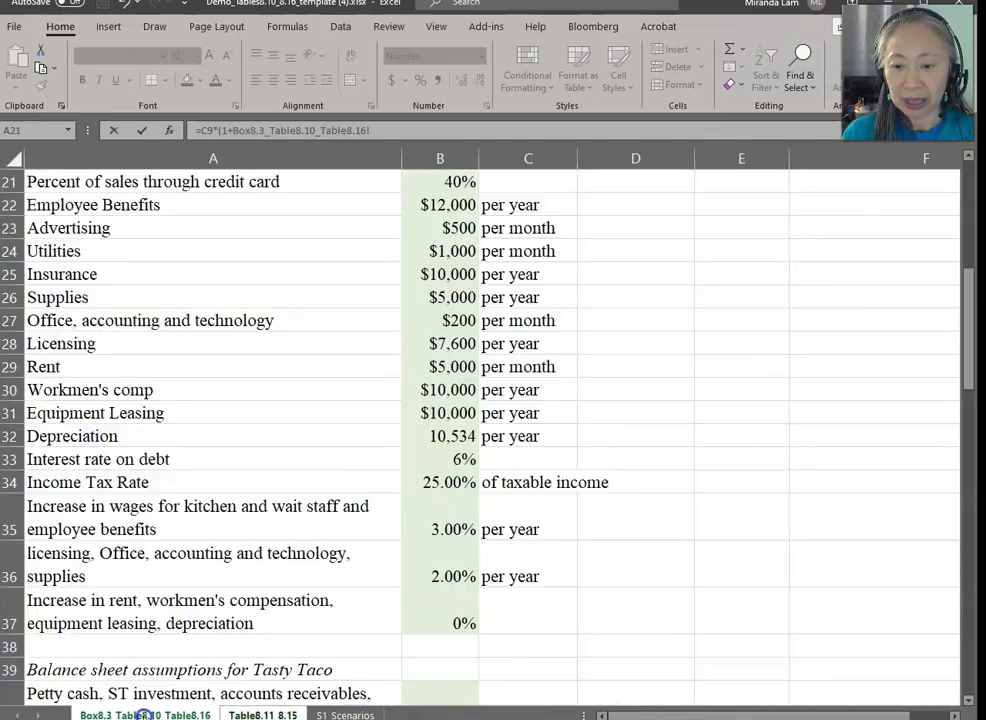
pyautogui.scroll(7, 378, 460)
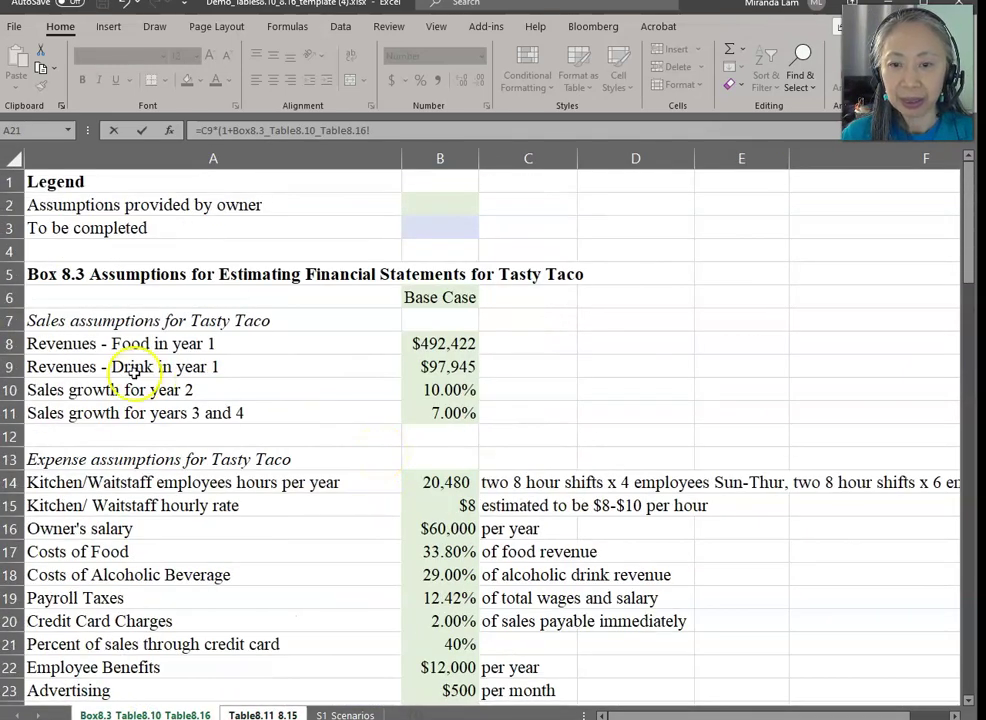
pyautogui.click(438, 390)
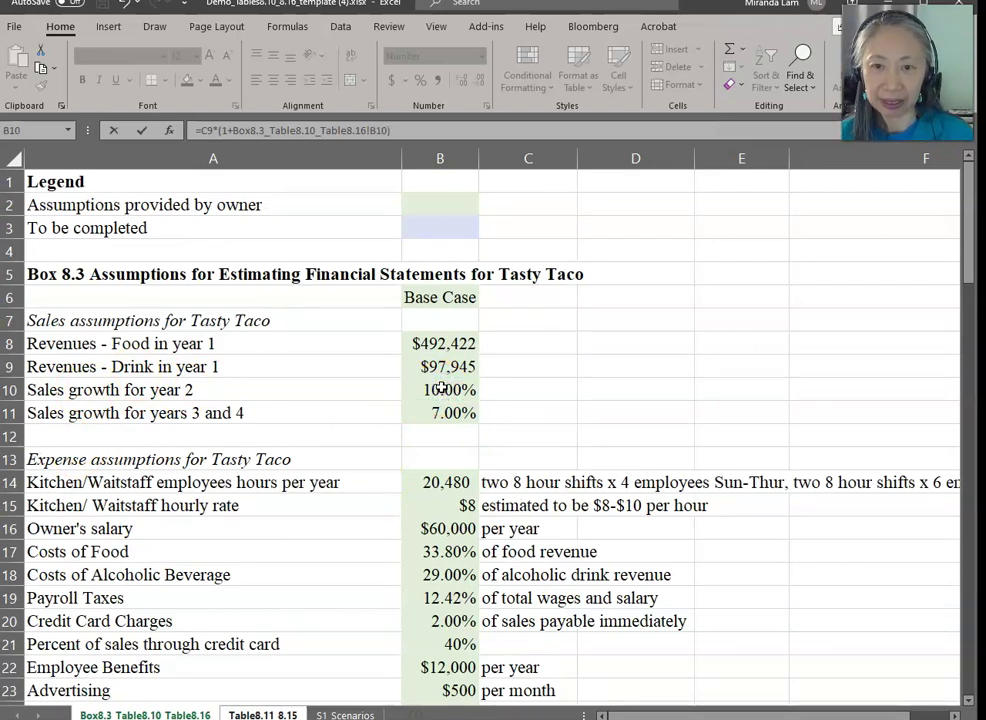
pyautogui.press('Return')
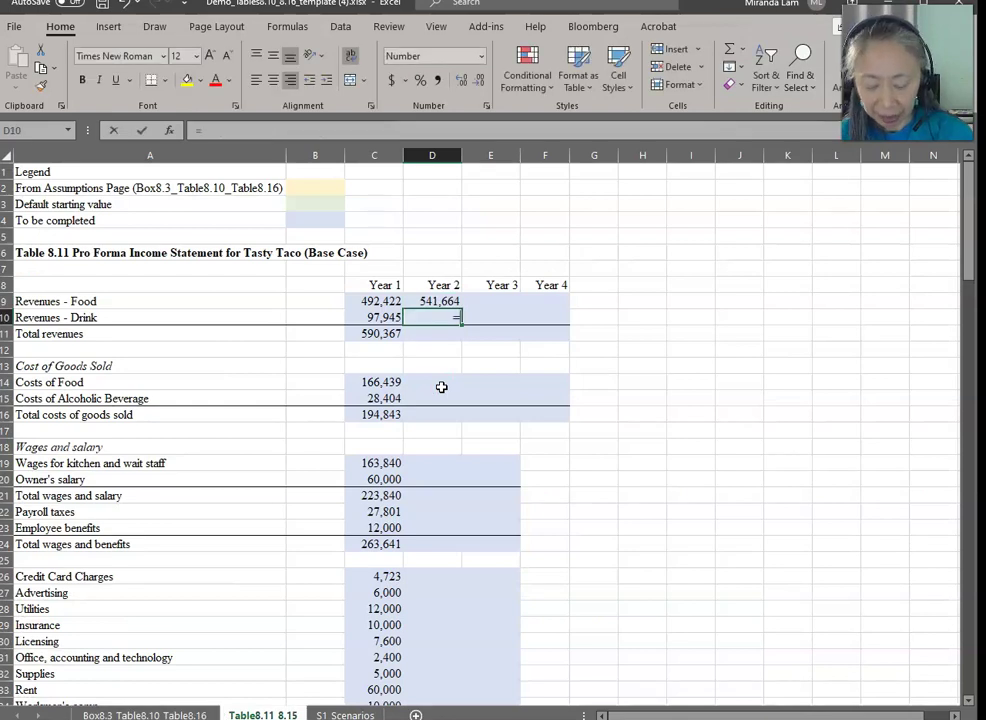
# Step: Calculate the Year 2 drink revenue in D10 as C10 times one plus the year 2 sales growth in B10 of the assumptions sheet
pyautogui.write('=')
pyautogui.press('Left')
pyautogui.write('*(1+')
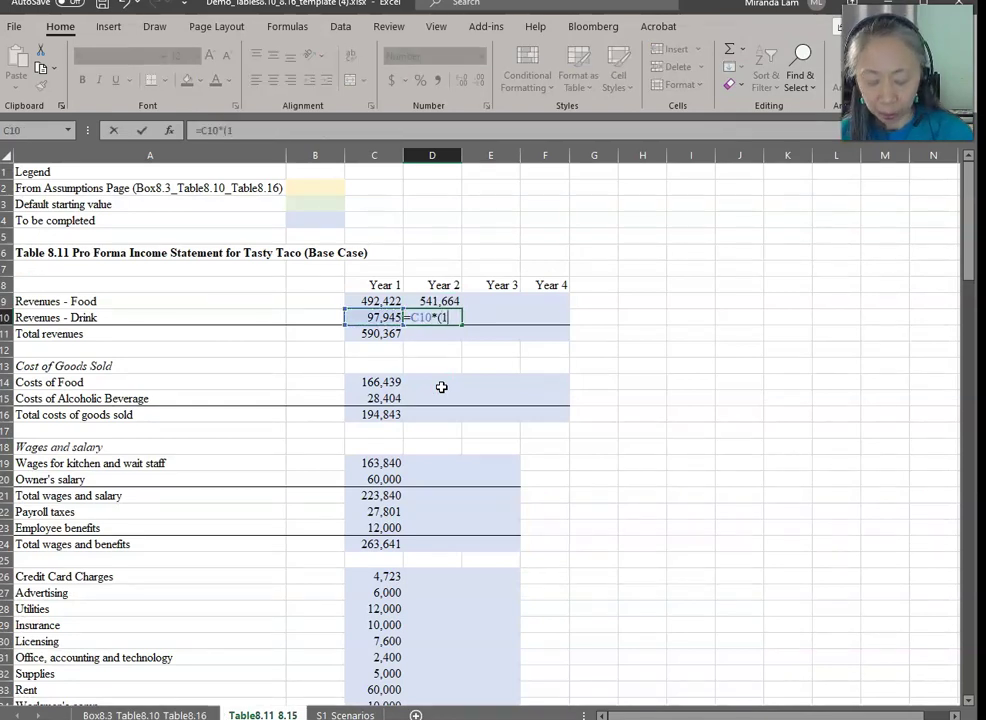
pyautogui.click(130, 713)
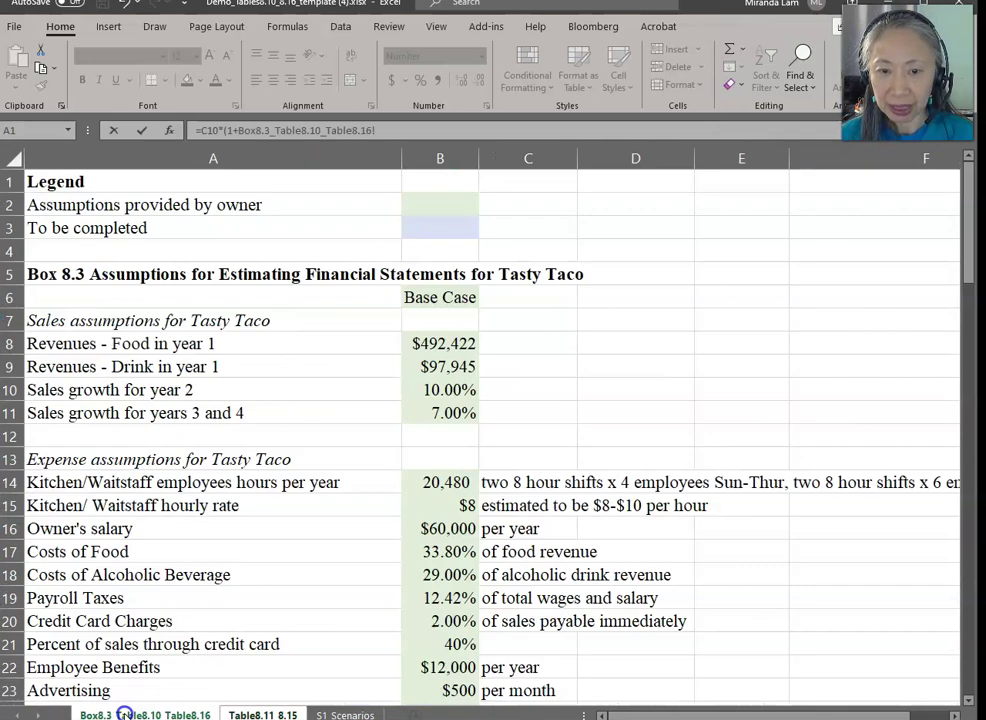
pyautogui.click(447, 392)
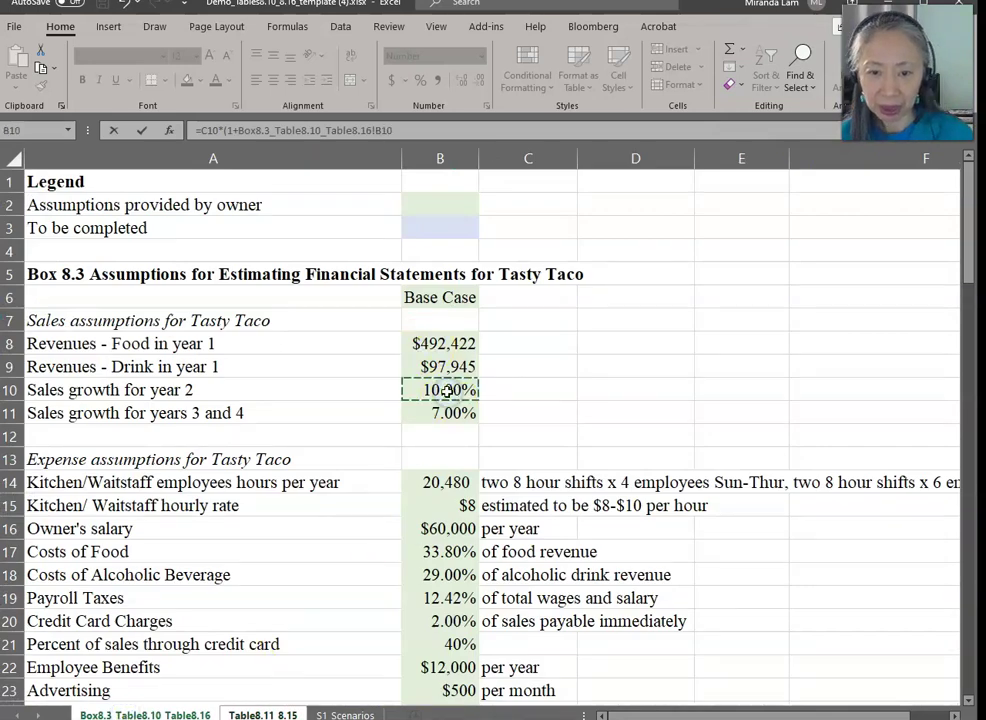
pyautogui.press('Return')
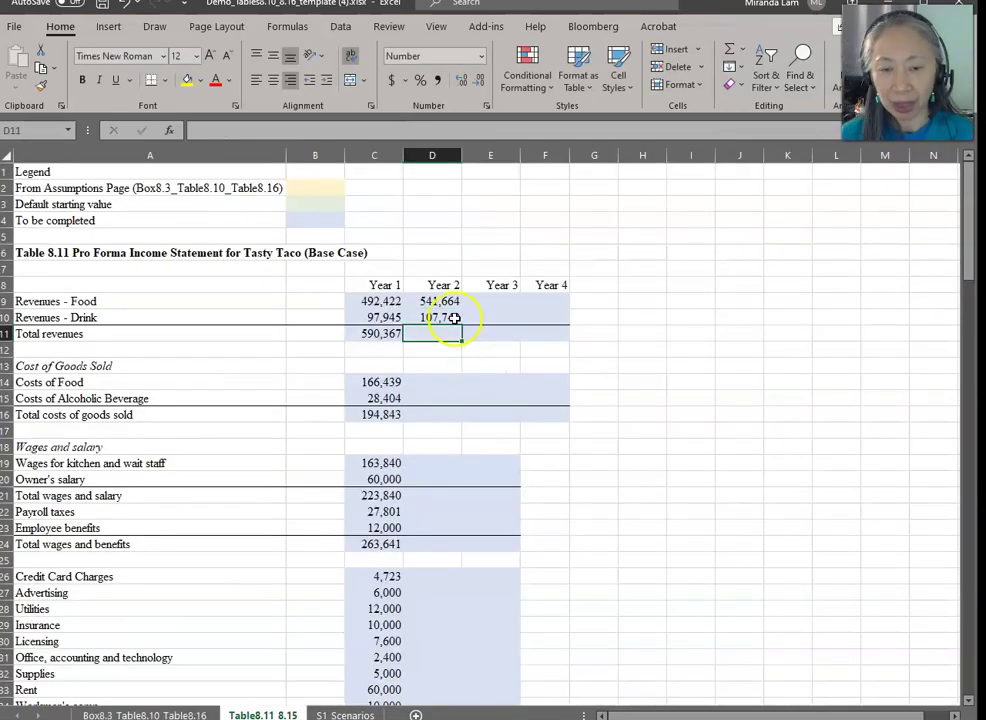
# Step: Calculate the Year 3 food revenue in E9 as D9 times one plus the sales growth in absolute $B$11 of the assumptions sheet
pyautogui.click(483, 297)
pyautogui.write('=')
pyautogui.press('Left')
pyautogui.write('*(1+')
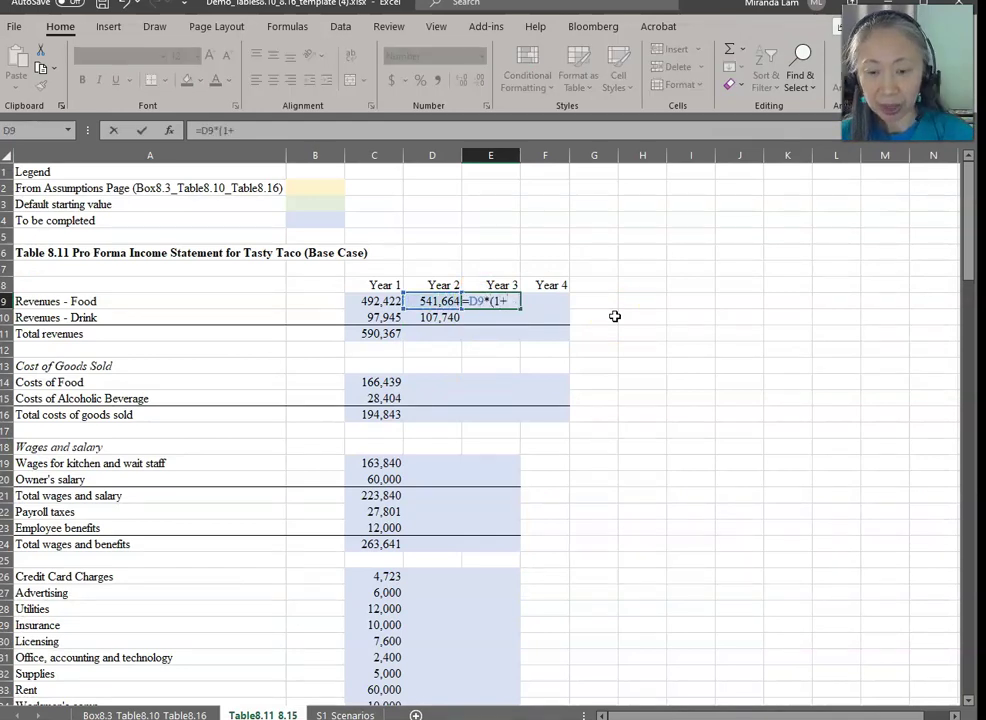
pyautogui.click(100, 714)
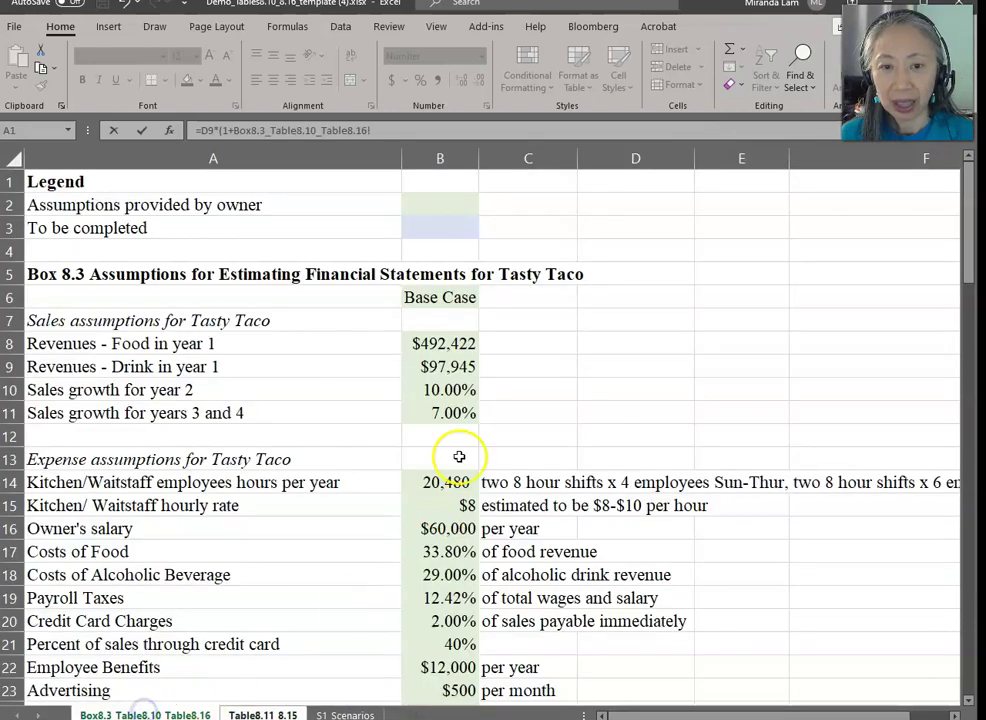
pyautogui.click(440, 411)
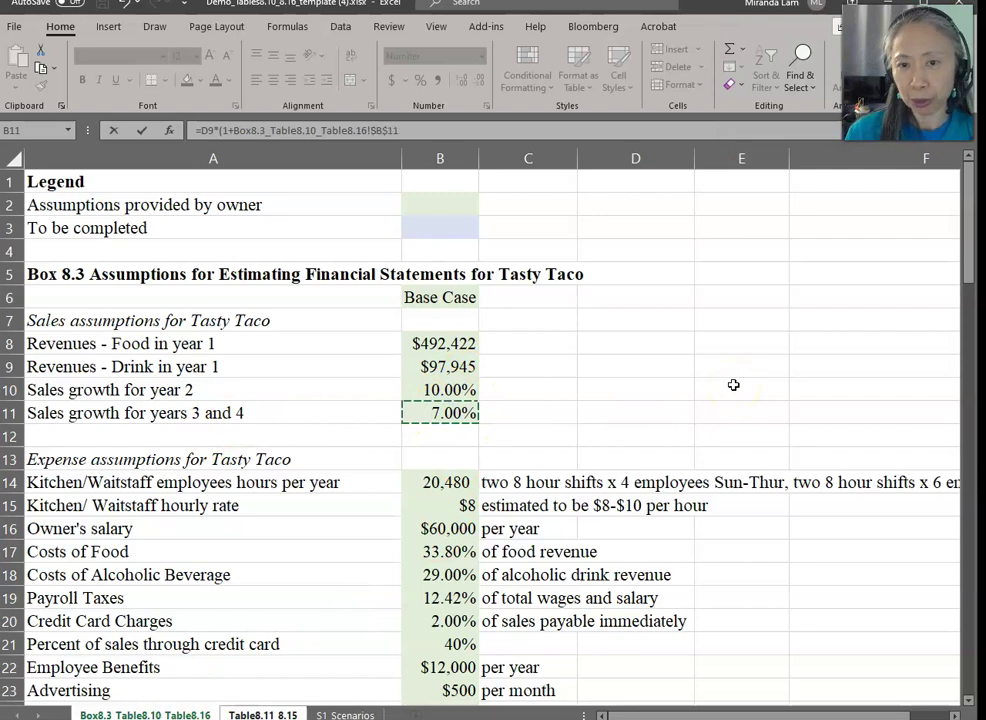
pyautogui.press('Return')
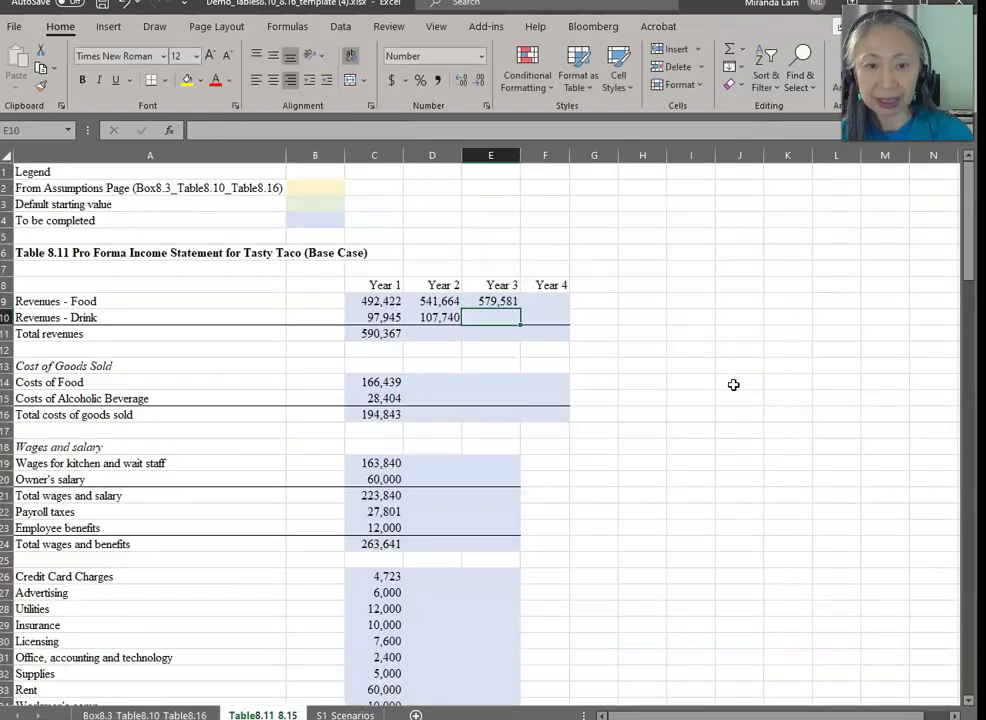
# Step: Copy the E9 formula to E9:F10 with formulas and number formatting only, and check the copied revenue formulas
pyautogui.press('Up')
pyautogui.hotkey('ctrl', 'c')
pyautogui.moveTo(497, 301); pyautogui.dragTo(541, 312)
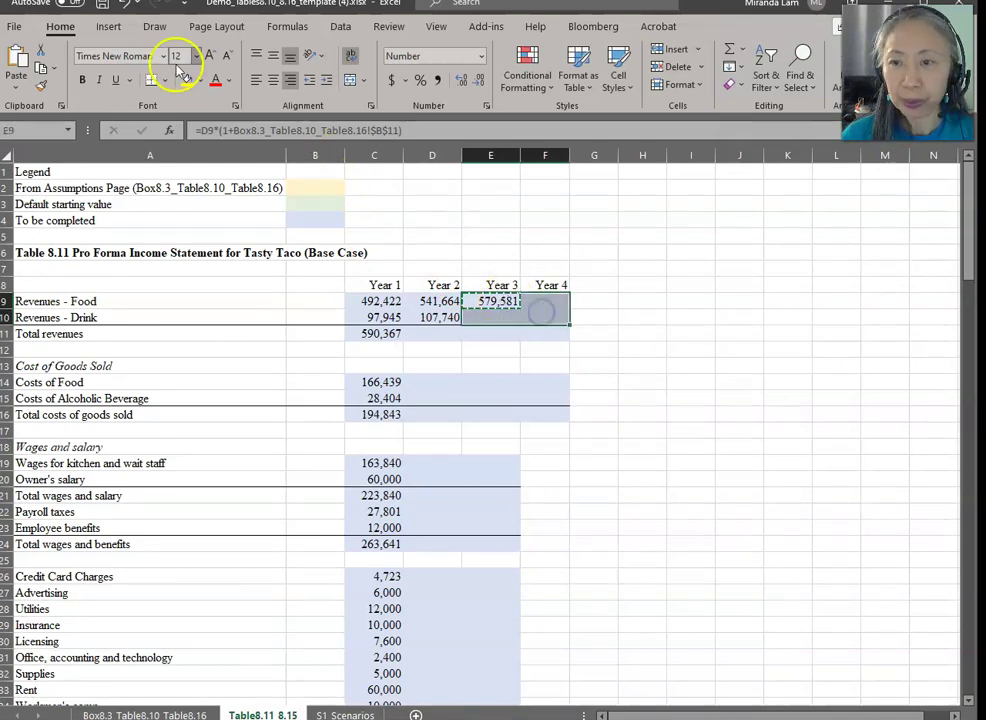
pyautogui.click(16, 87)
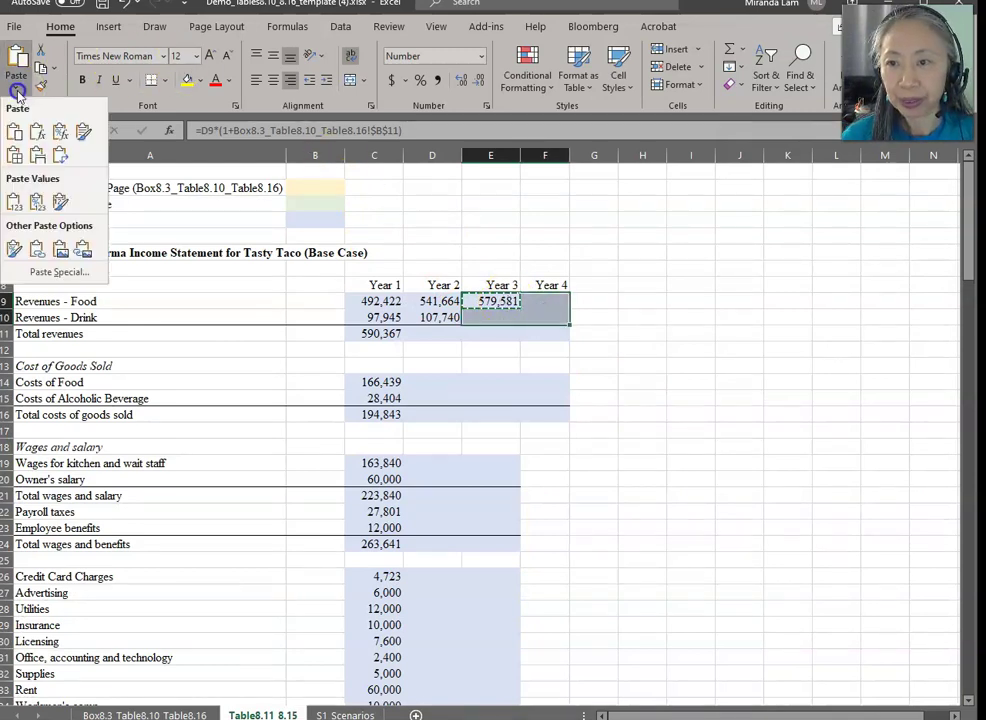
pyautogui.click(59, 132)
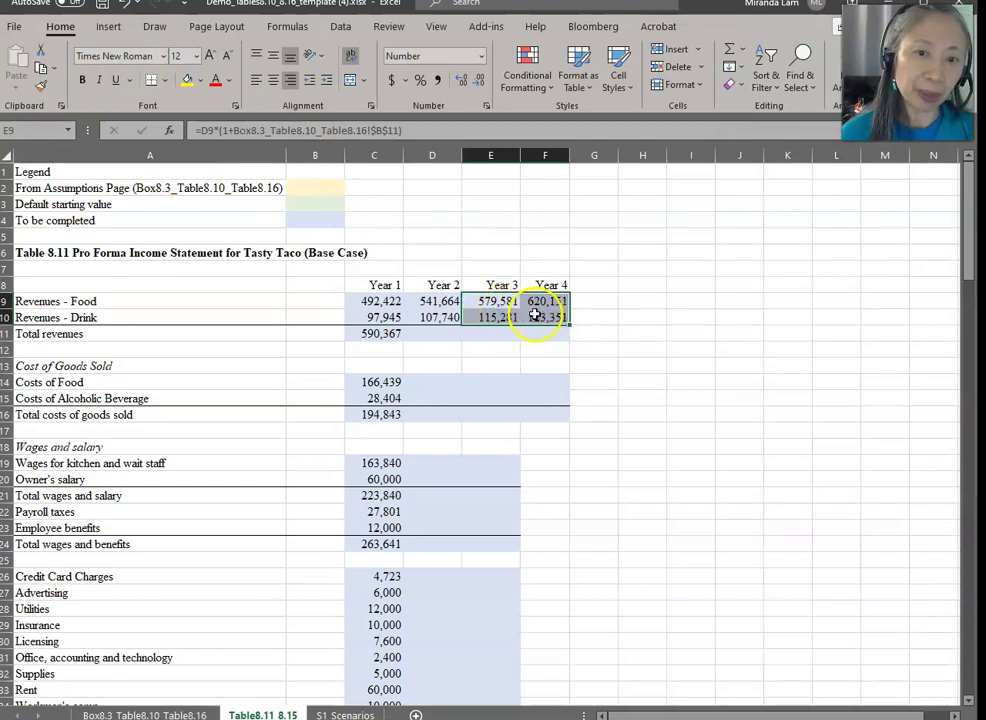
pyautogui.click(442, 335)
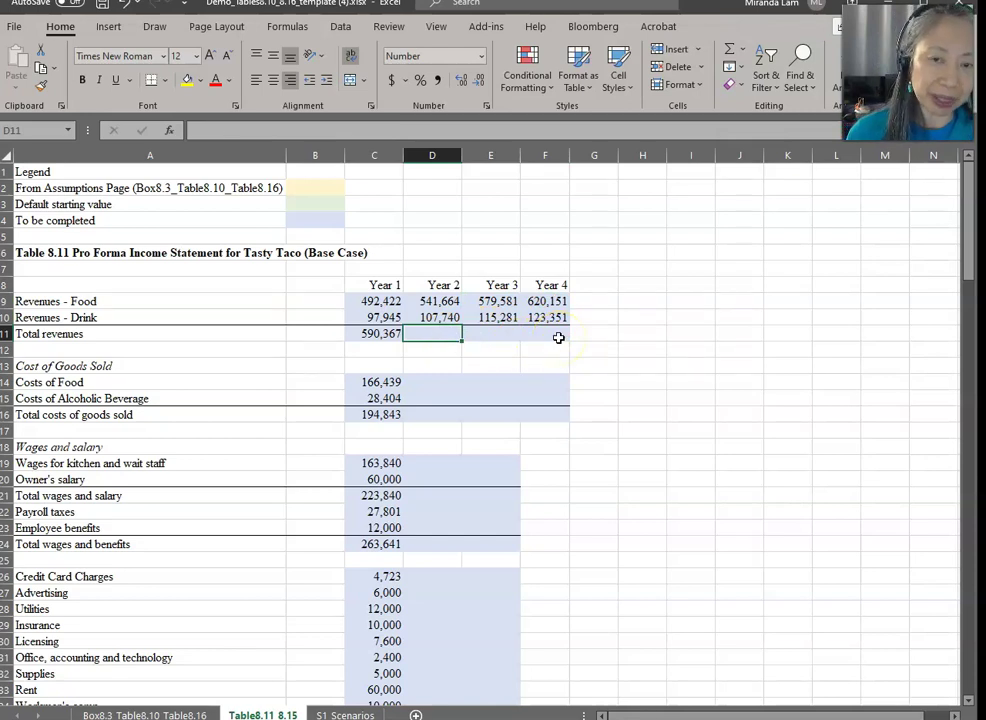
pyautogui.click(497, 303)
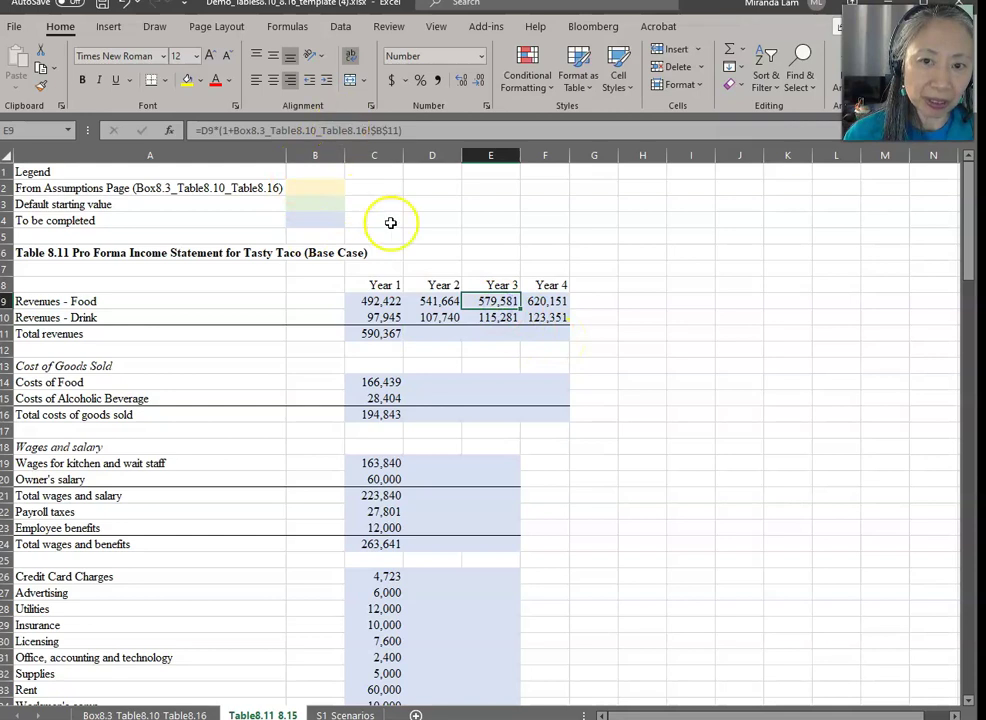
pyautogui.click(484, 320)
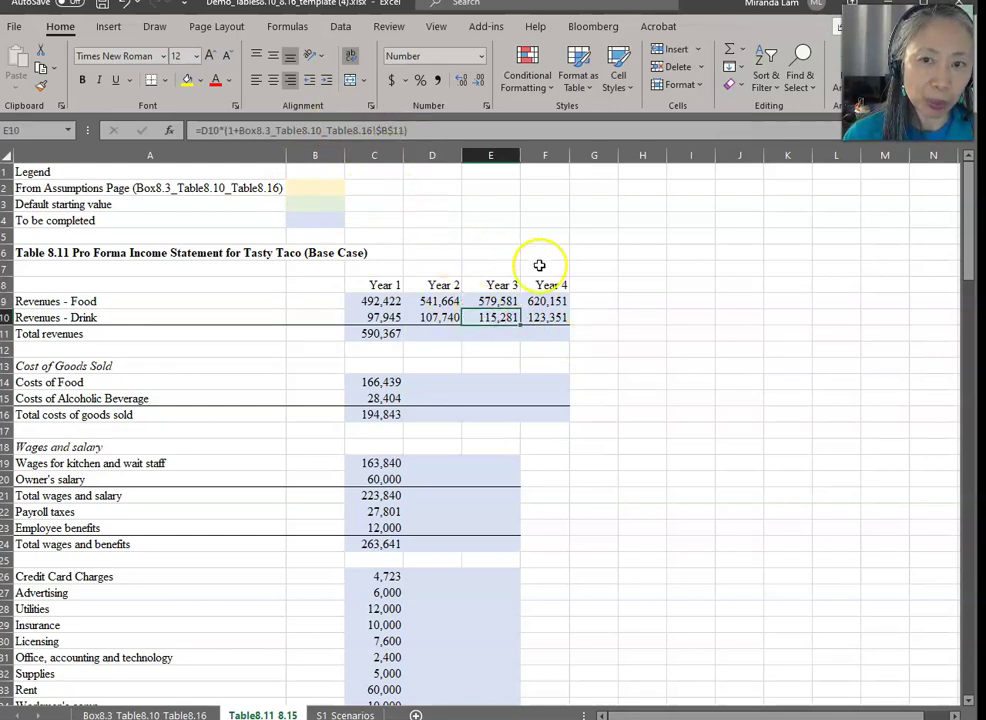
# Step: Fill the total revenues formula from C11 across to F11 for Years 2 to 4
pyautogui.click(386, 336)
pyautogui.moveTo(403, 341); pyautogui.dragTo(555, 345)
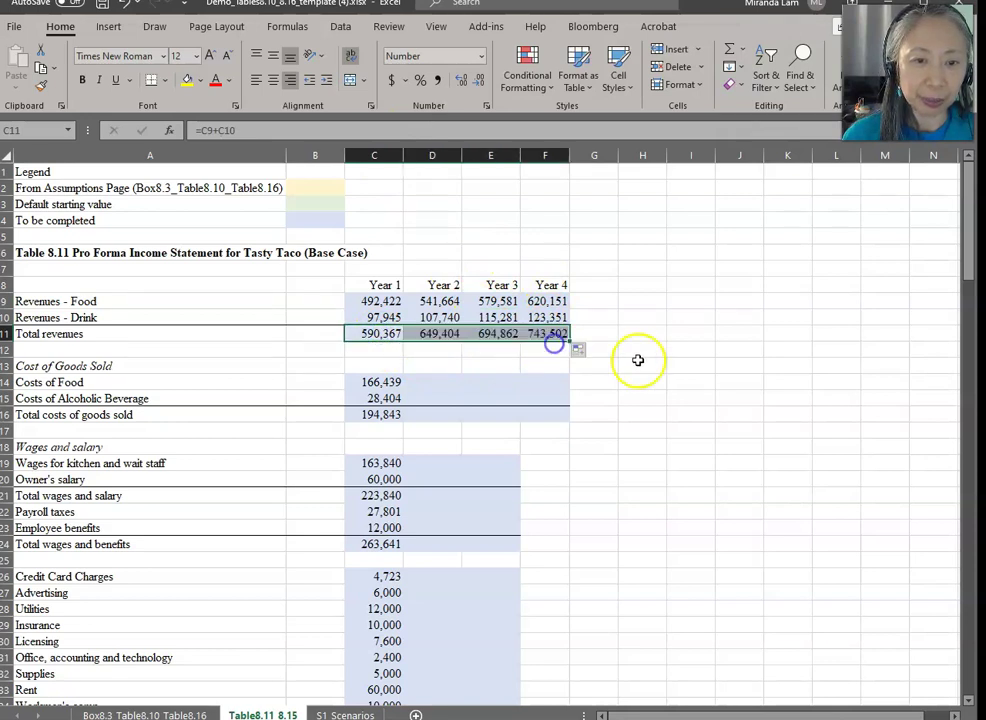
pyautogui.click(467, 370)
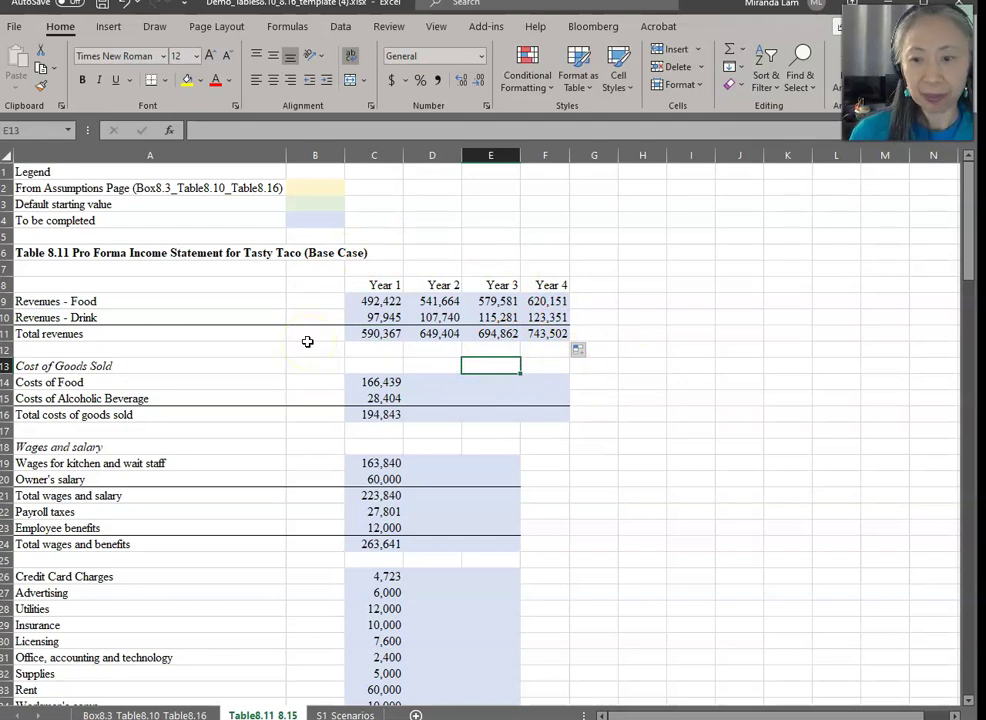
# Step: Check the food and alcoholic beverage cost percentages and formulas, and copy the cost of goods sold formulas in C14:C16 across to Year 4
pyautogui.click(129, 713)
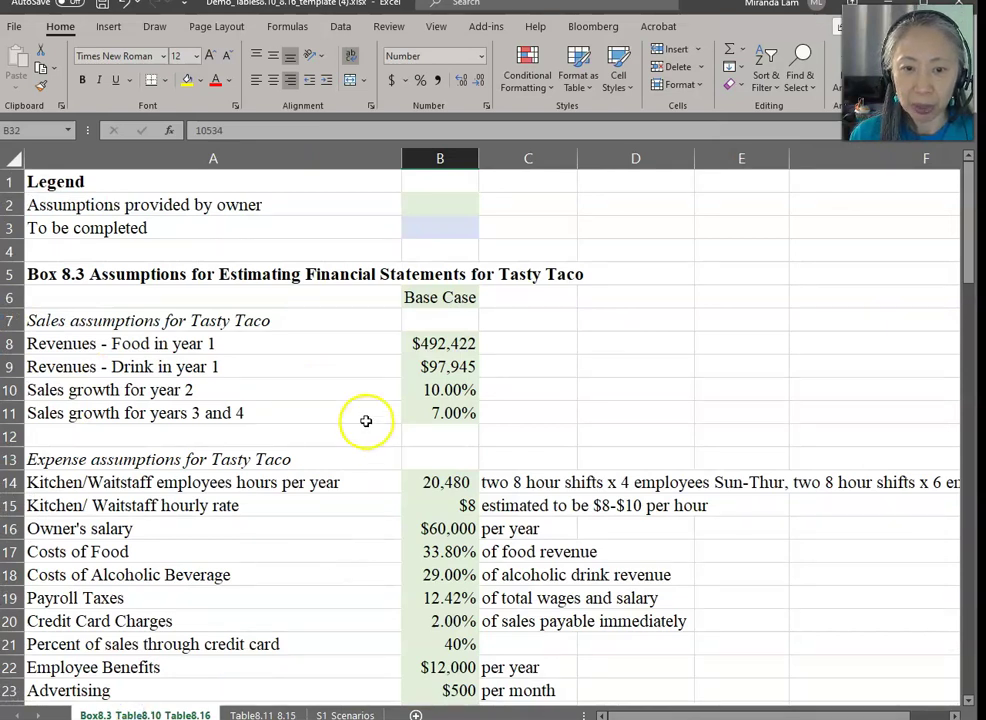
pyautogui.click(430, 550)
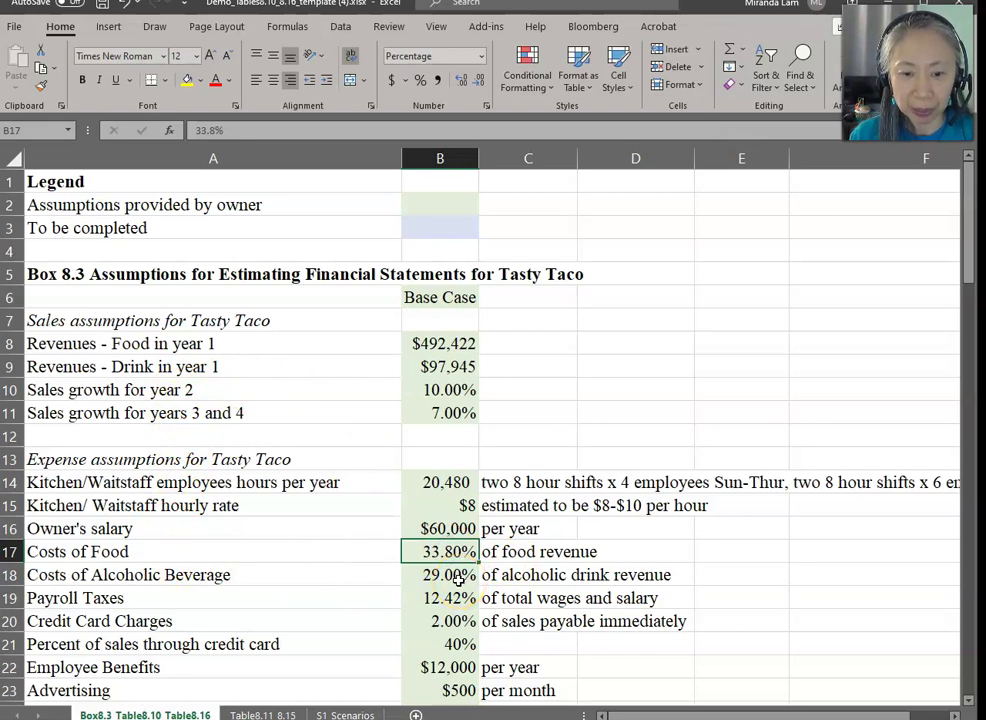
pyautogui.click(458, 578)
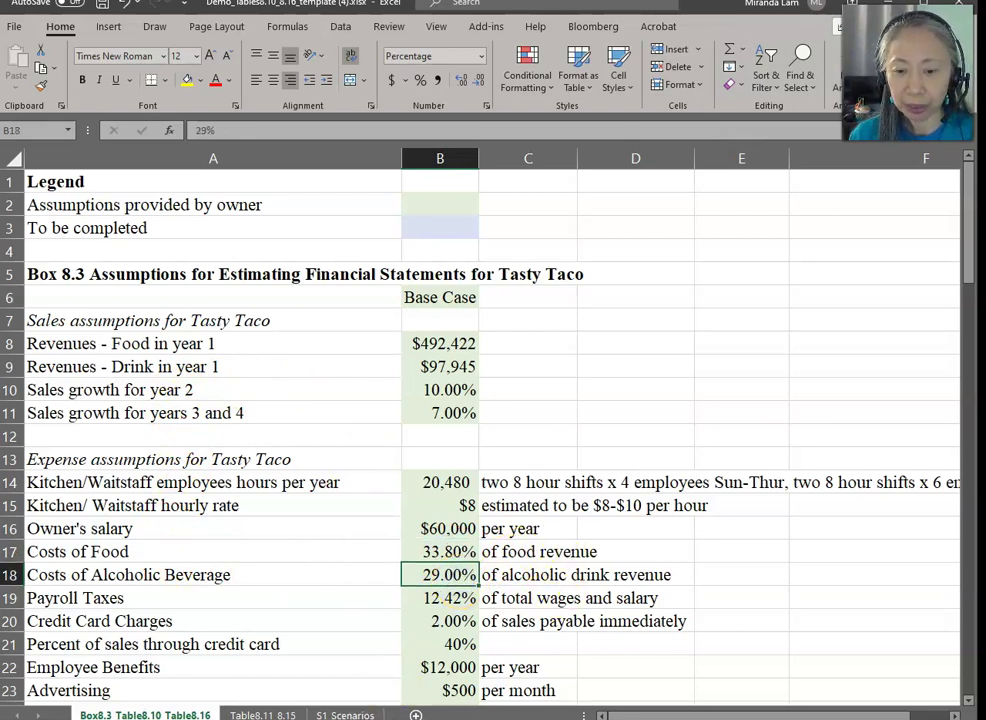
pyautogui.click(260, 714)
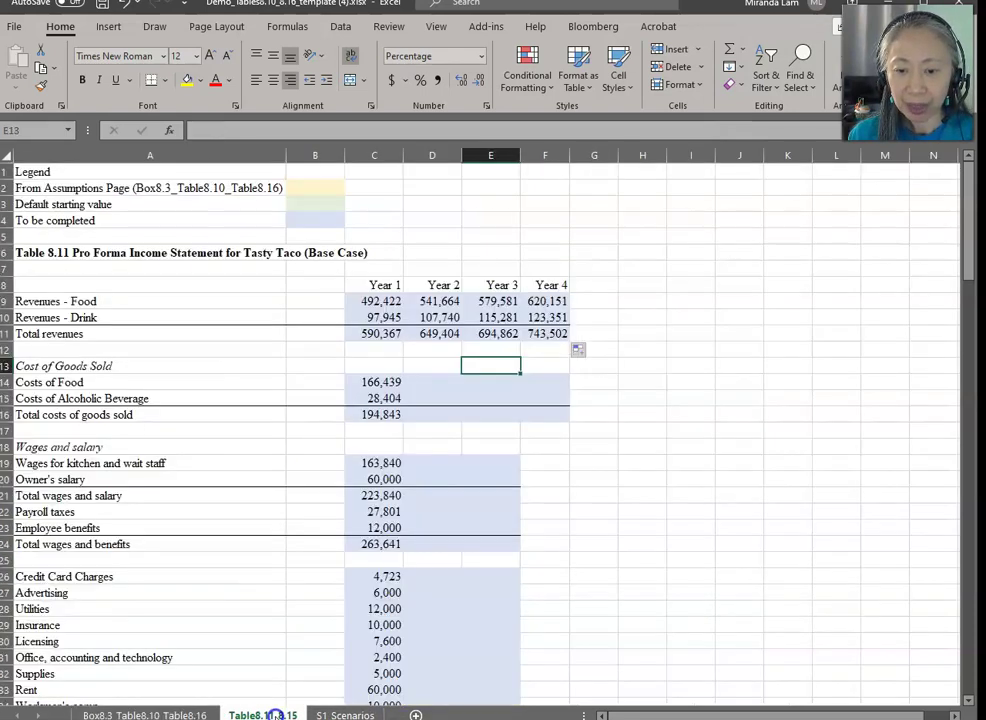
pyautogui.click(370, 382)
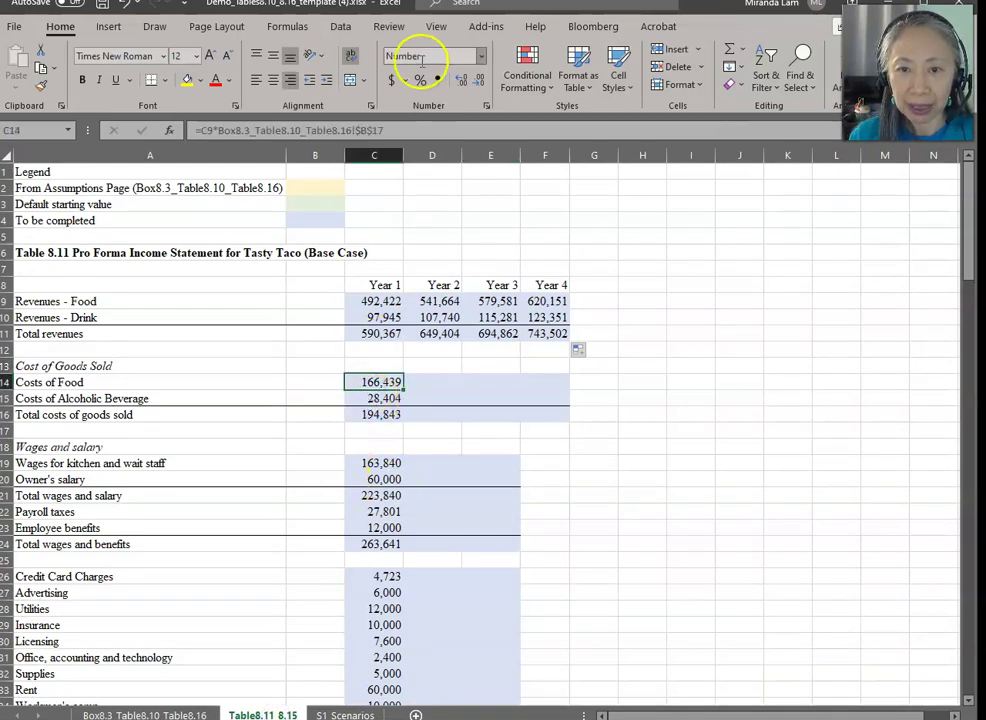
pyautogui.click(381, 399)
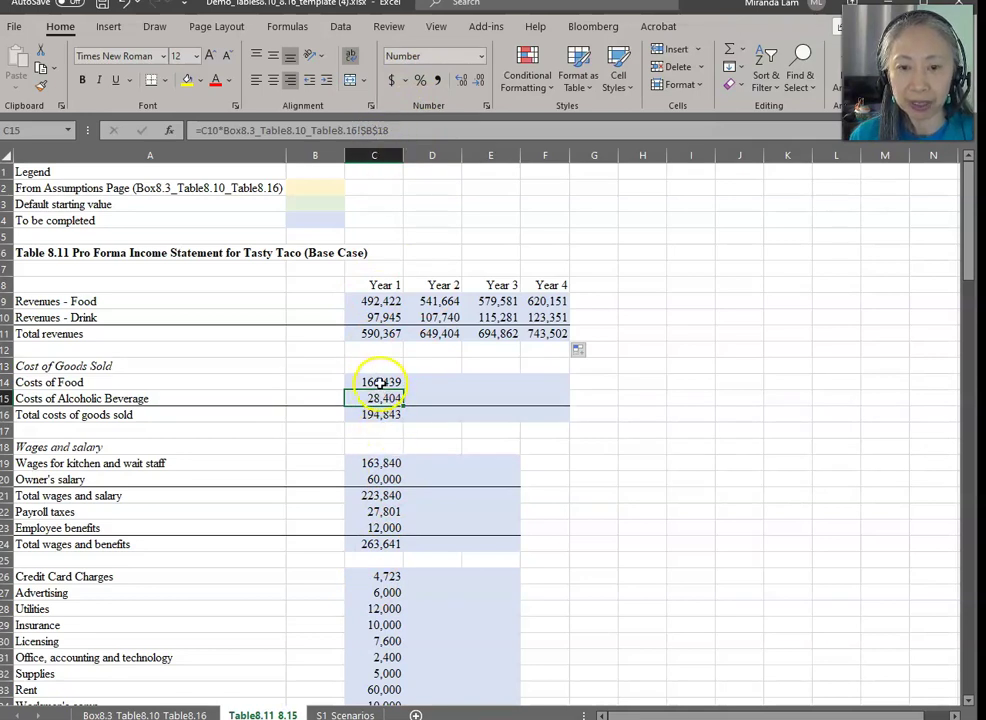
pyautogui.moveTo(381, 382); pyautogui.dragTo(372, 415)
pyautogui.hotkey('ctrl', 'c')
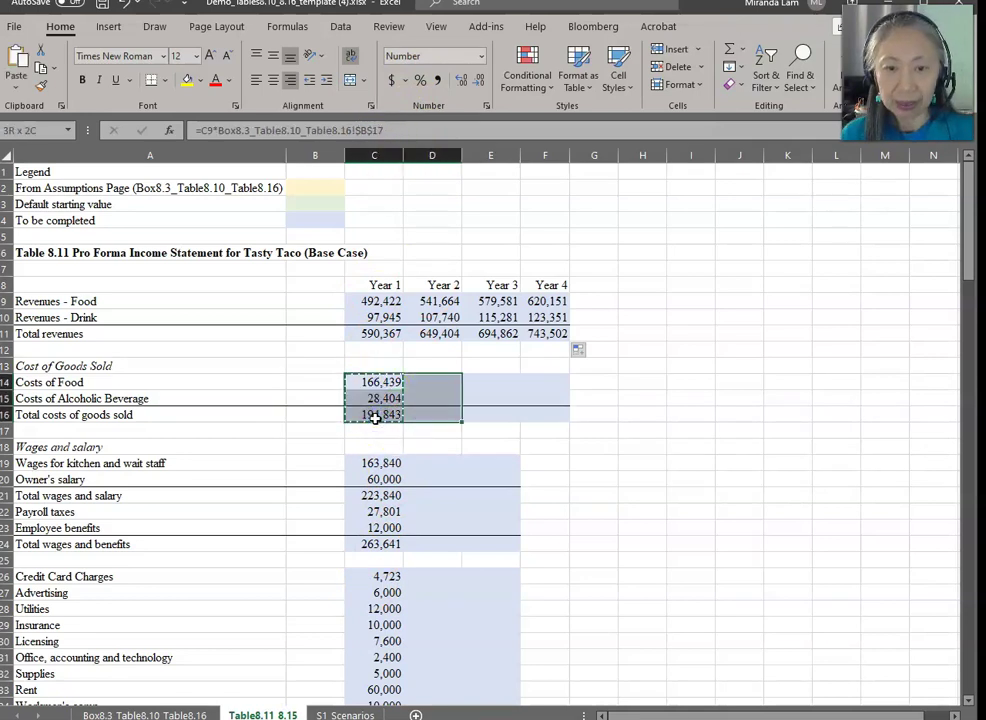
pyautogui.hotkey('shift', 'Right')
pyautogui.hotkey('shift', 'Right')
pyautogui.hotkey('shift', 'Right')
pyautogui.press('Return')
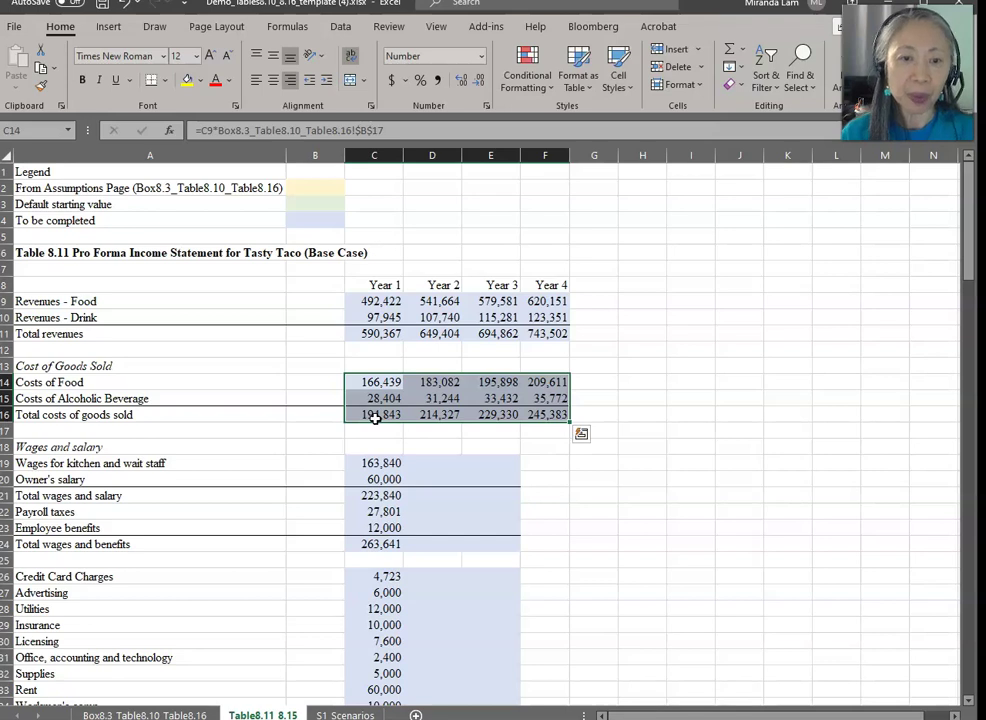
pyautogui.click(467, 441)
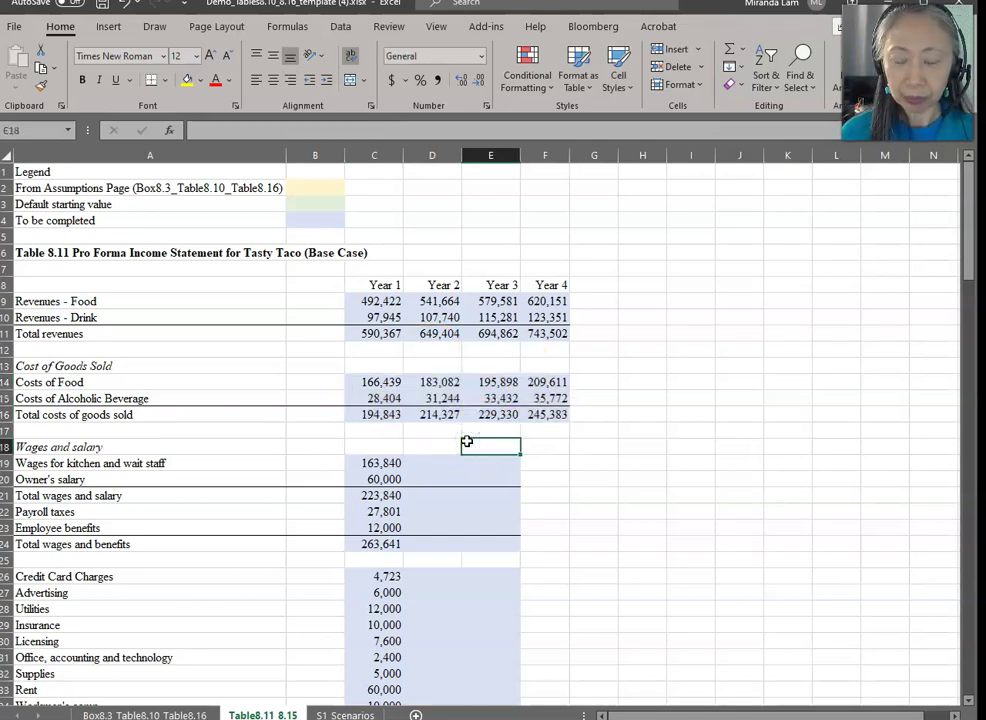
# Step: Calculate Year 2 kitchen and wait staff wages in D19 as C19 times one plus the assumptions sheet's $B$35, and copy the formula to E19
pyautogui.click(418, 464)
pyautogui.scroll(-2, 570, 449)
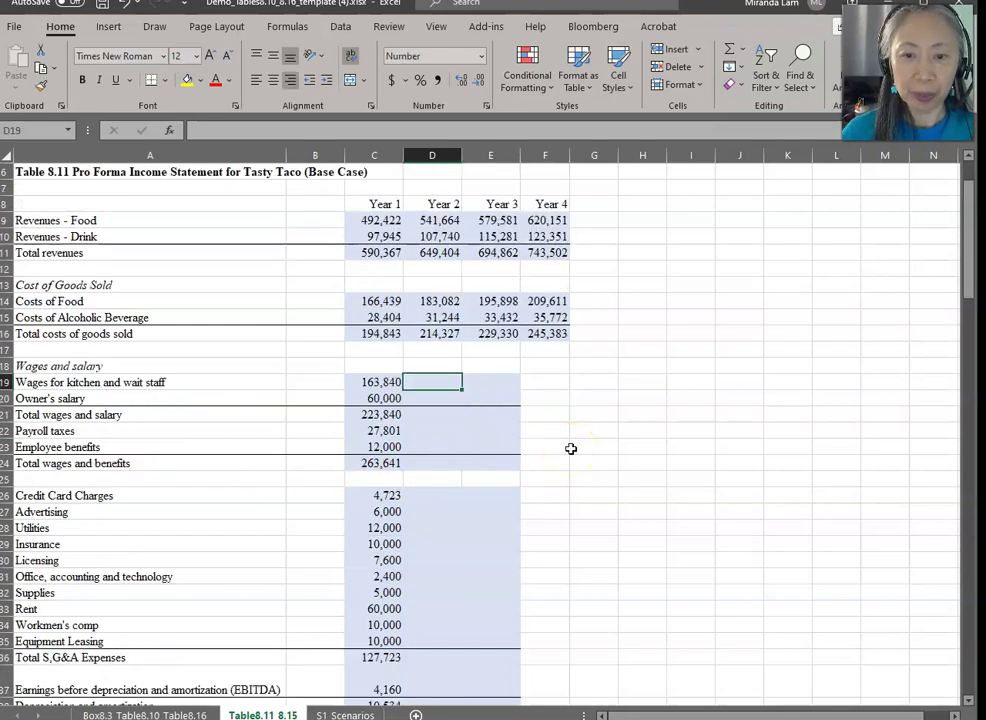
pyautogui.click(193, 714)
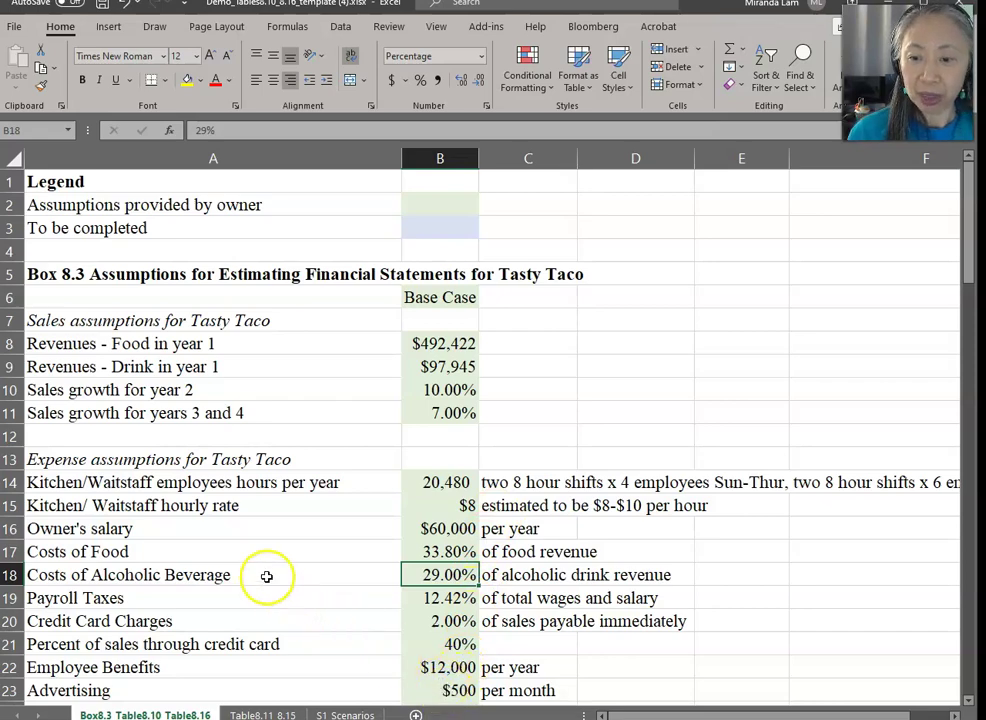
pyautogui.scroll(-5, 266, 576)
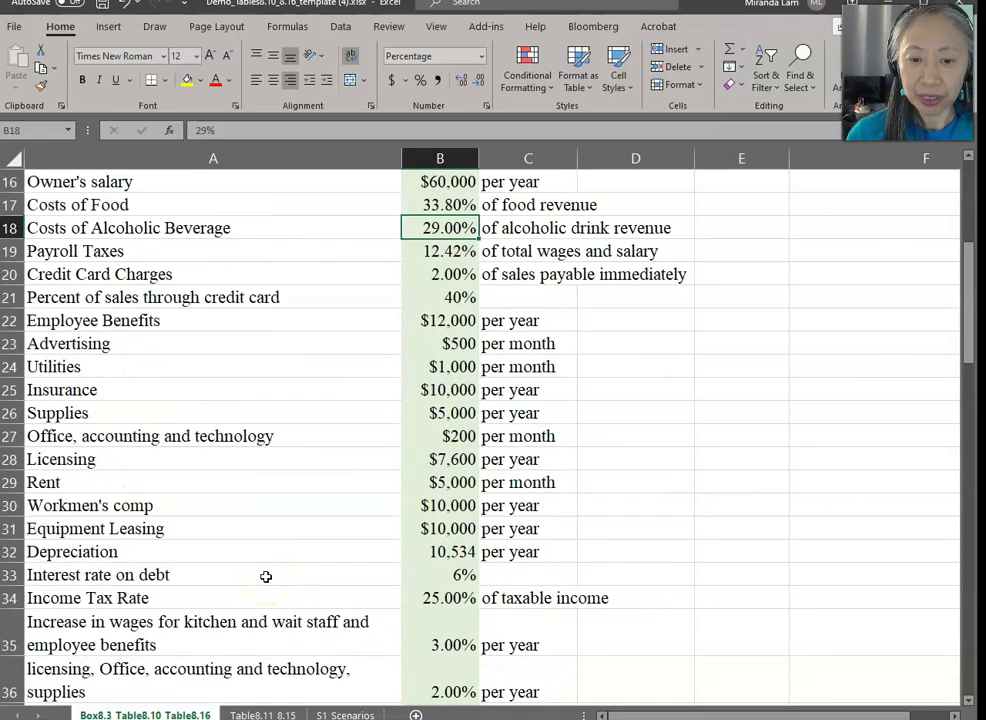
pyautogui.scroll(-2, 266, 576)
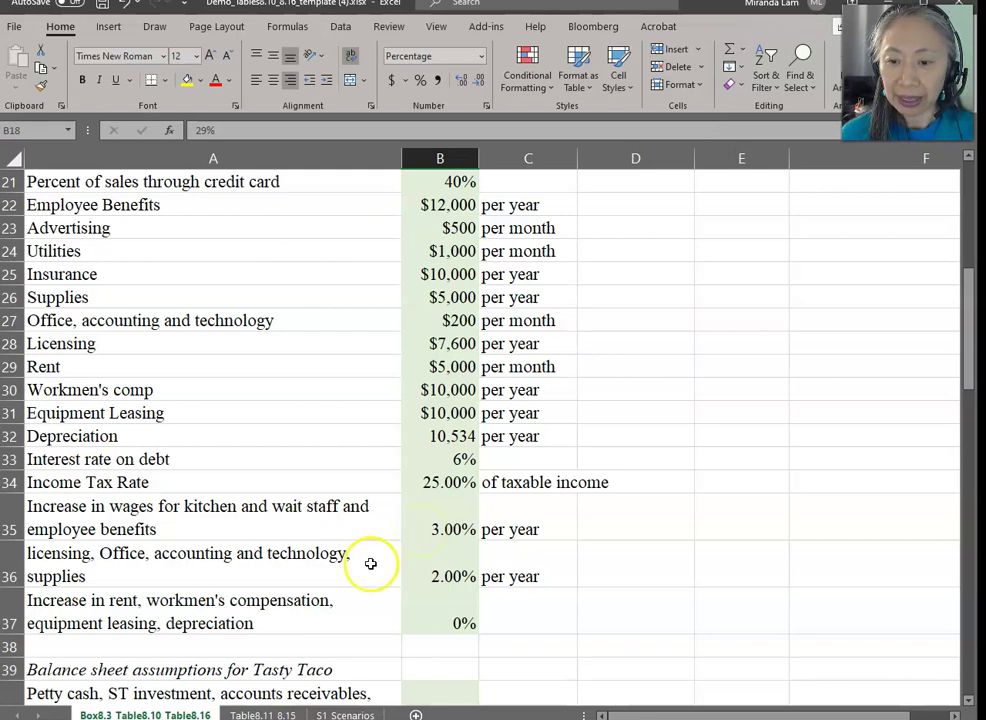
pyautogui.click(270, 714)
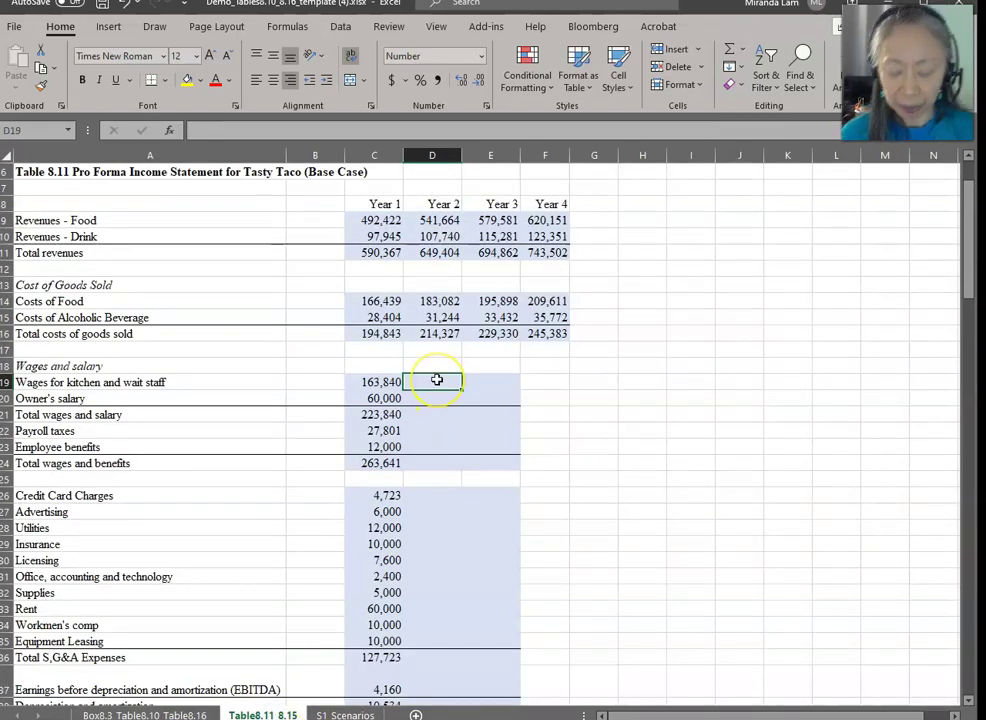
pyautogui.press('Left')
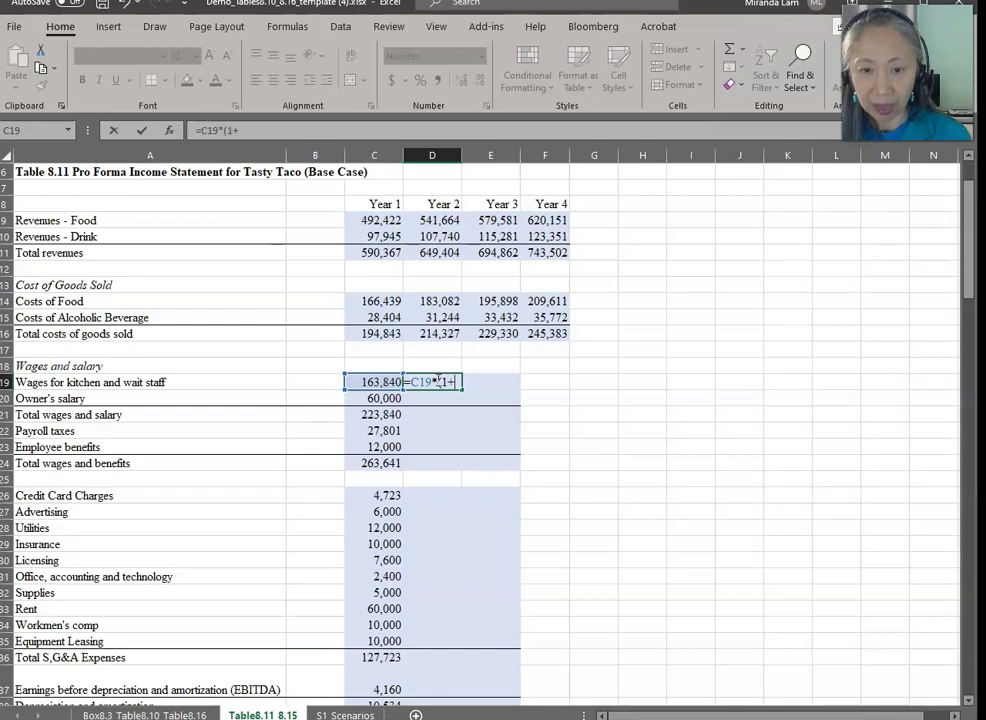
pyautogui.write('*(1+')
pyautogui.click(130, 714)
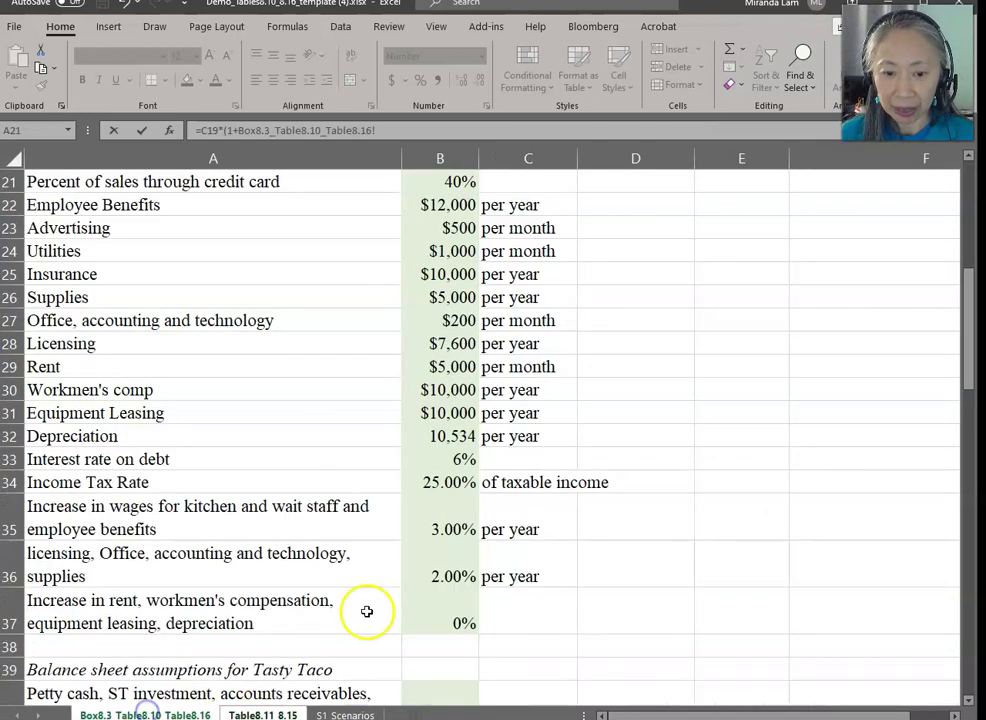
pyautogui.click(440, 529)
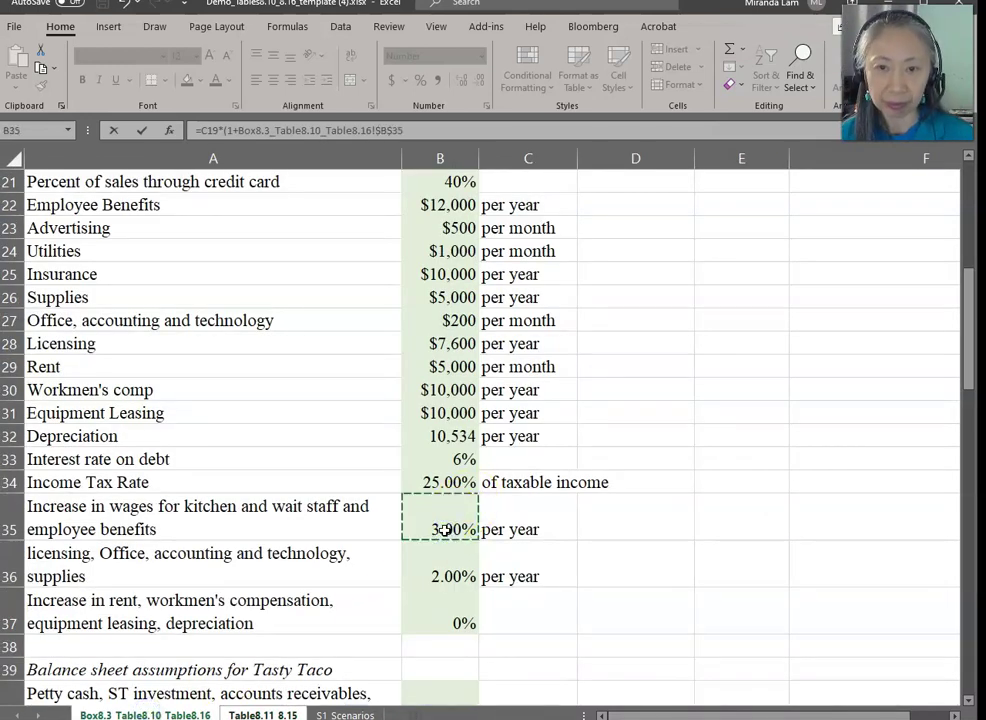
pyautogui.press('Return')
pyautogui.press('Right')
pyautogui.press('Return')
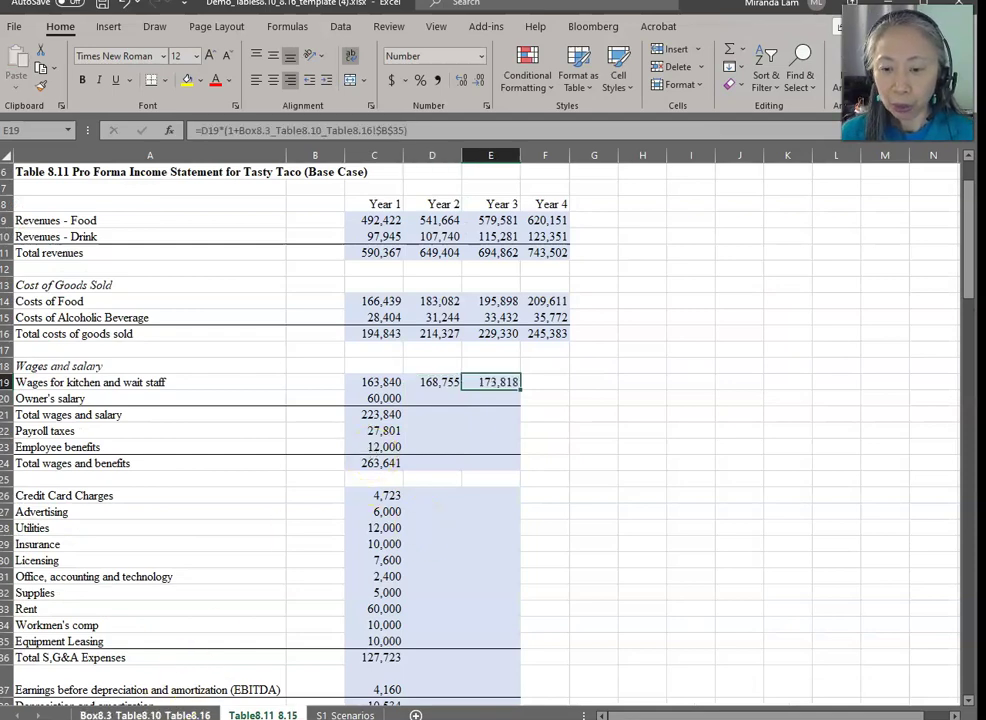
# Step: Check the owner's salary assumption and carry the salary forward unchanged by linking D20 to C20 and E20 to D20
pyautogui.click(145, 715)
pyautogui.scroll(5, 309, 493)
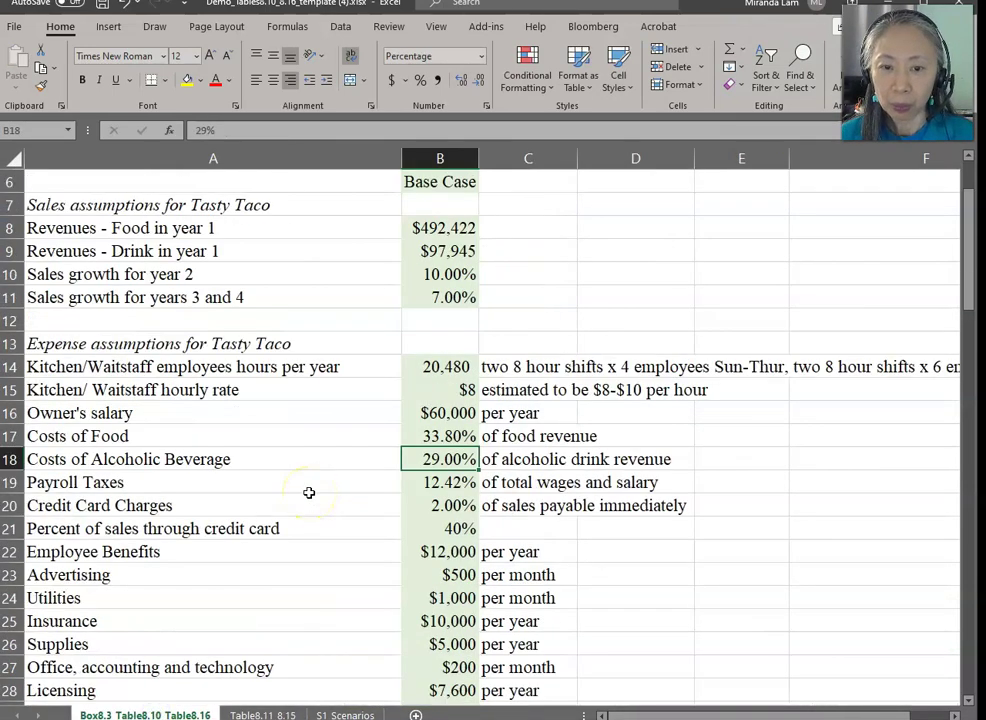
pyautogui.click(453, 411)
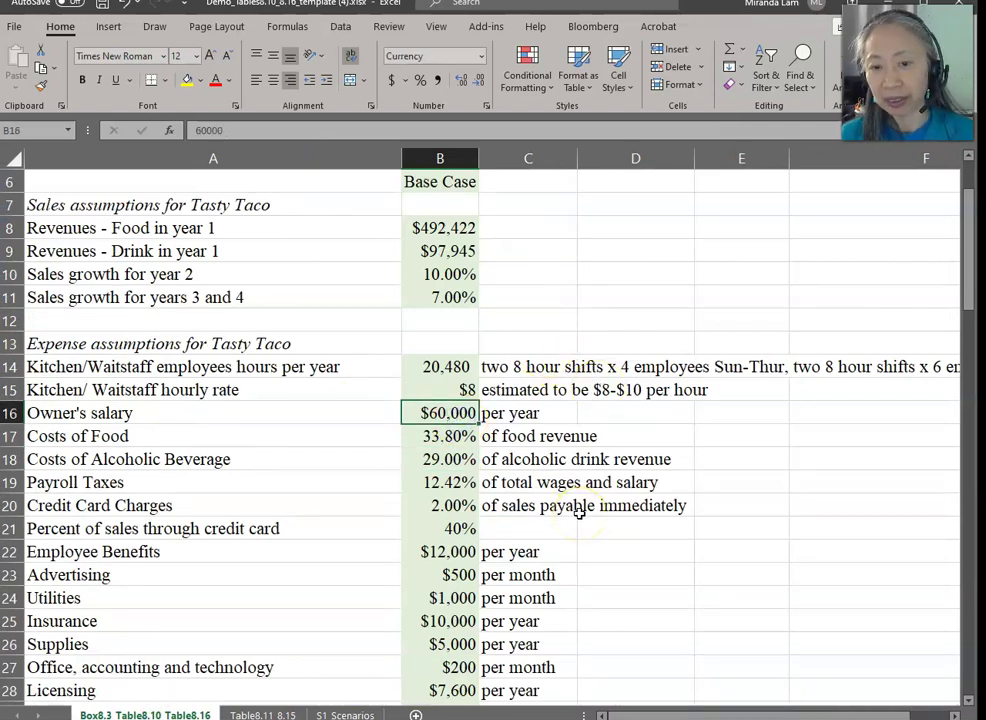
pyautogui.scroll(-3, 579, 513)
pyautogui.scroll(-2, 579, 513)
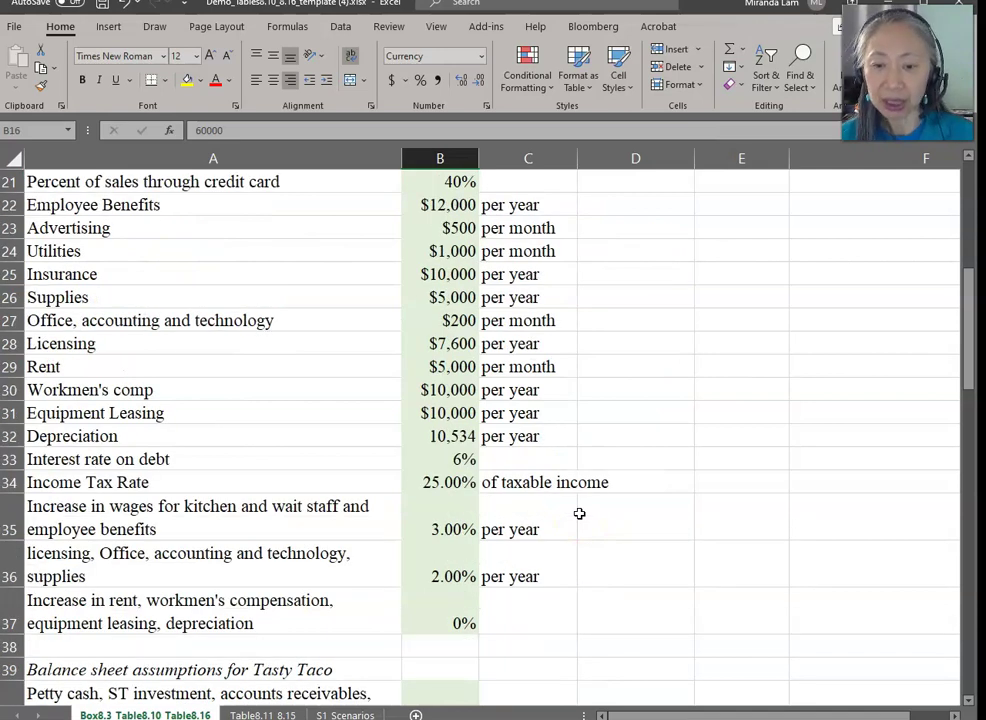
pyautogui.click(272, 714)
pyautogui.click(431, 396)
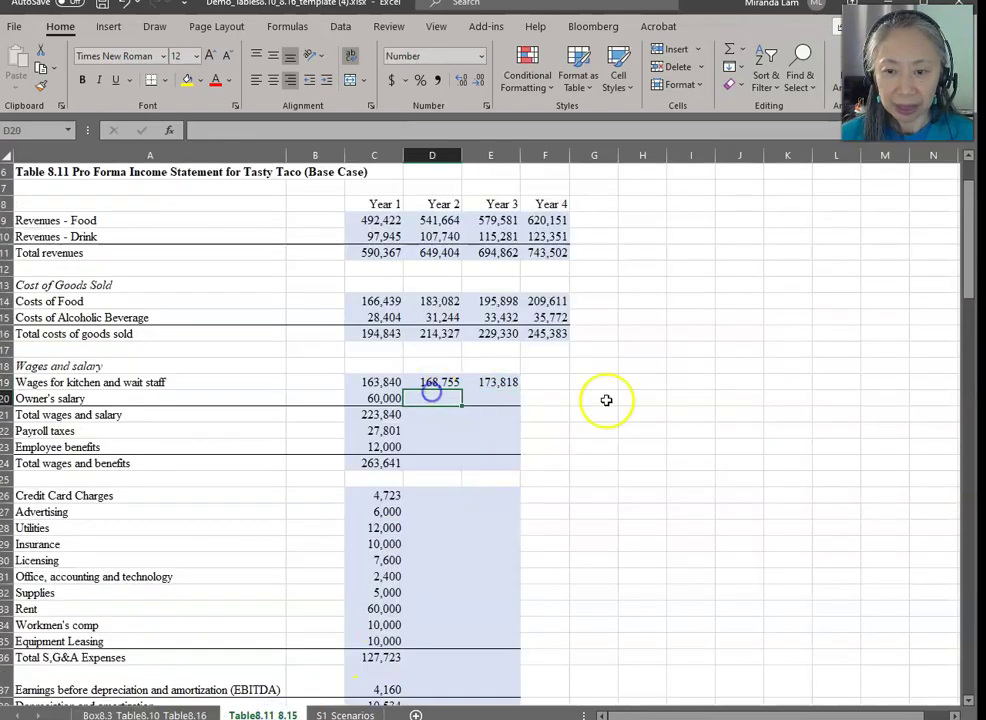
pyautogui.write('=')
pyautogui.press('Left')
pyautogui.press('Return')
pyautogui.press('Up')
pyautogui.press('Right')
pyautogui.write('=')
pyautogui.press('Left')
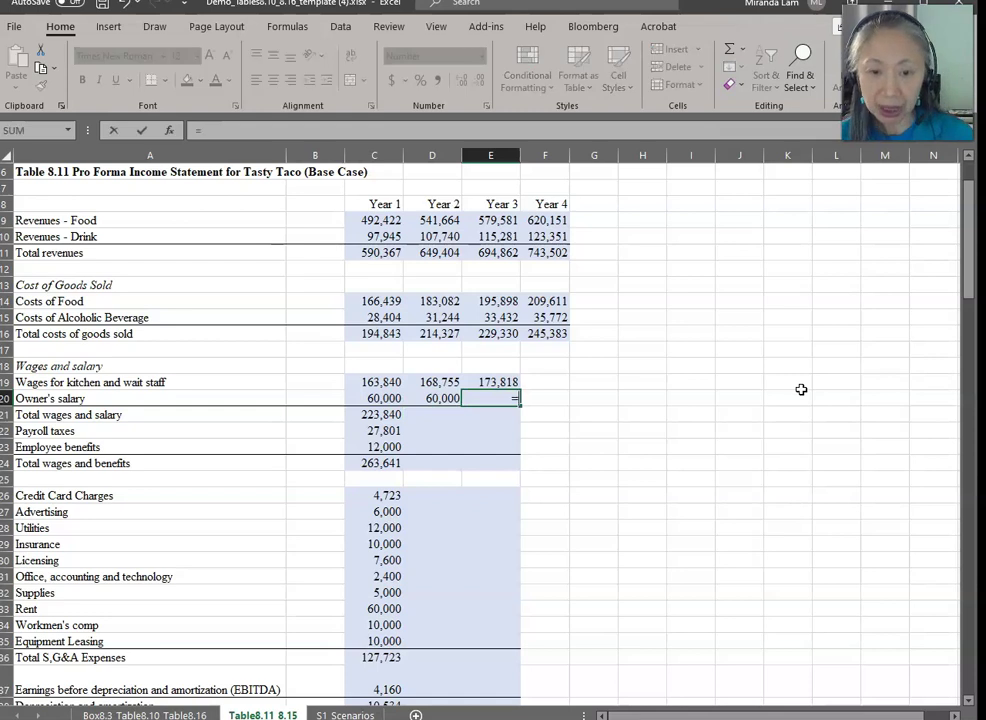
pyautogui.press('Return')
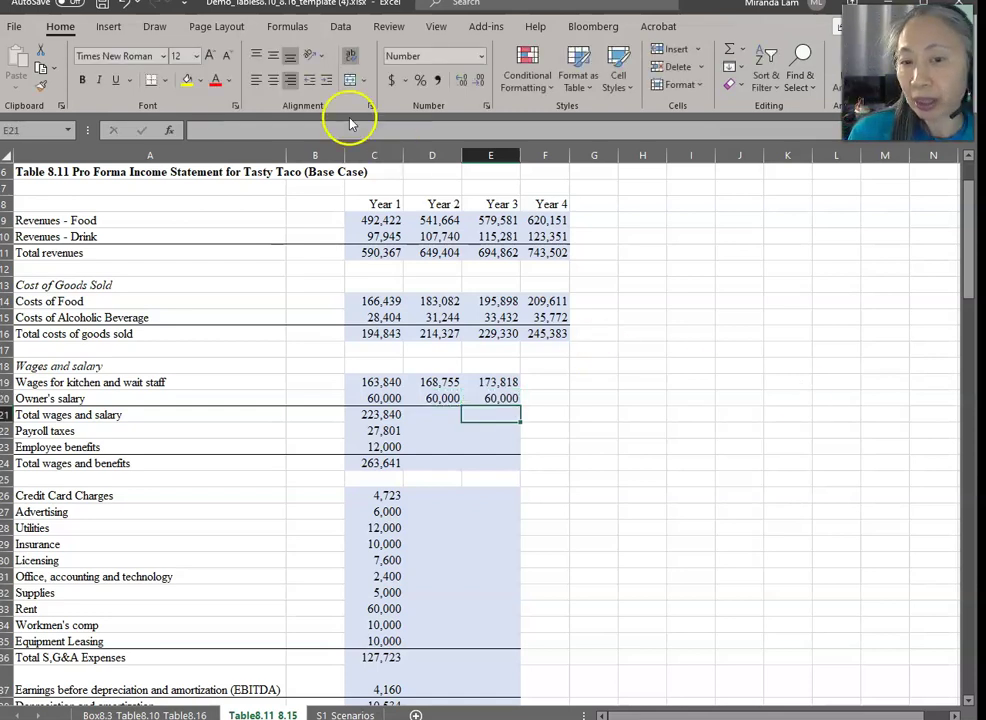
# Step: Copy the total wages and salary formula from C21 across to E21 for Years 2 and 3
pyautogui.click(404, 416)
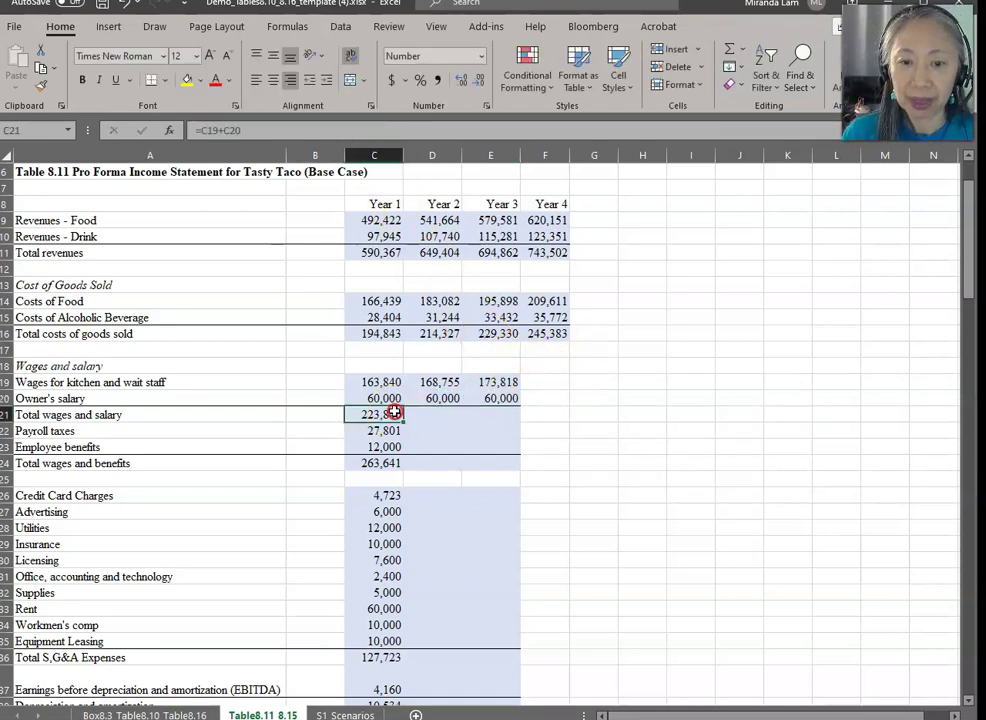
pyautogui.hotkey('shift', 'Right')
pyautogui.hotkey('shift', 'Right')
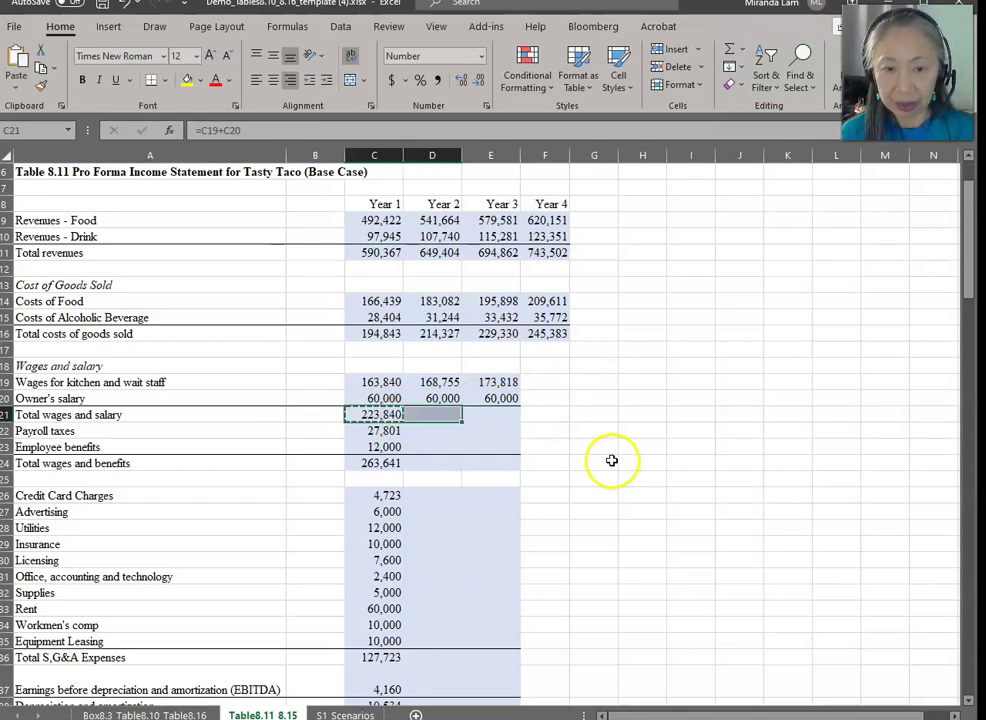
pyautogui.hotkey('ctrl', 'r')
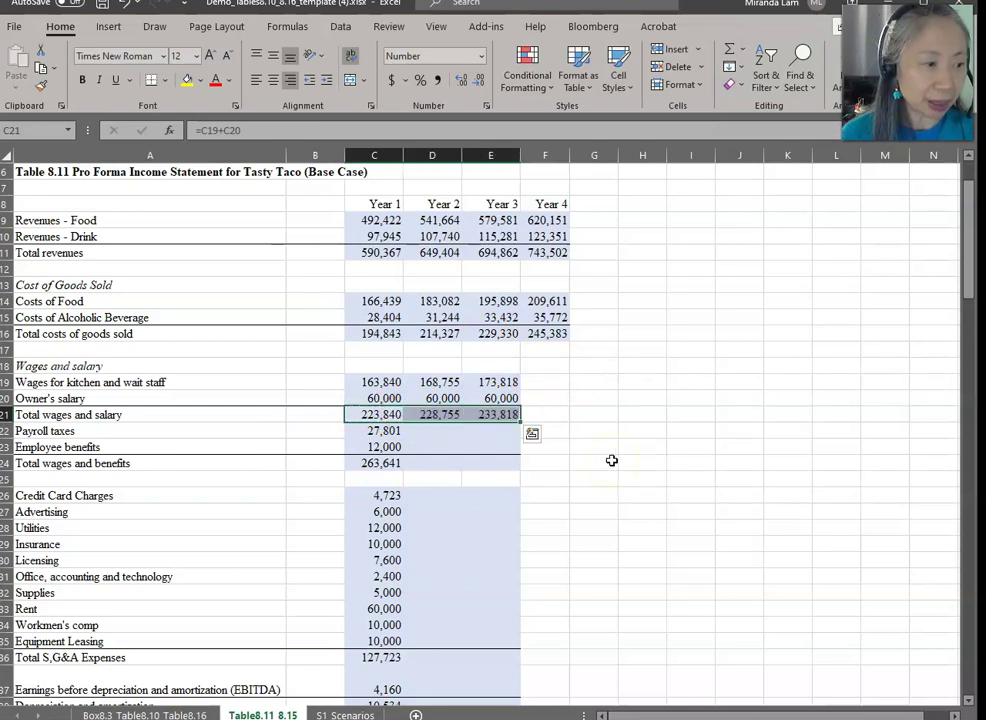
# Step: Check the payroll tax assumption, and copy the payroll taxes formula from C22 across to E22 for Years 2 and 3
pyautogui.press('Down')
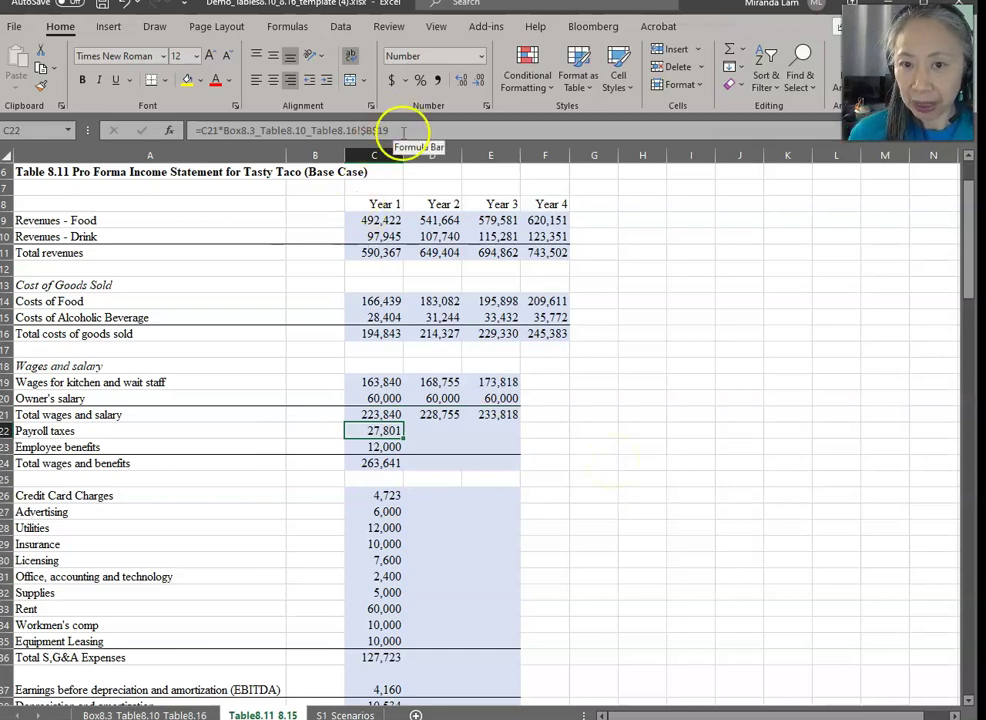
pyautogui.click(168, 714)
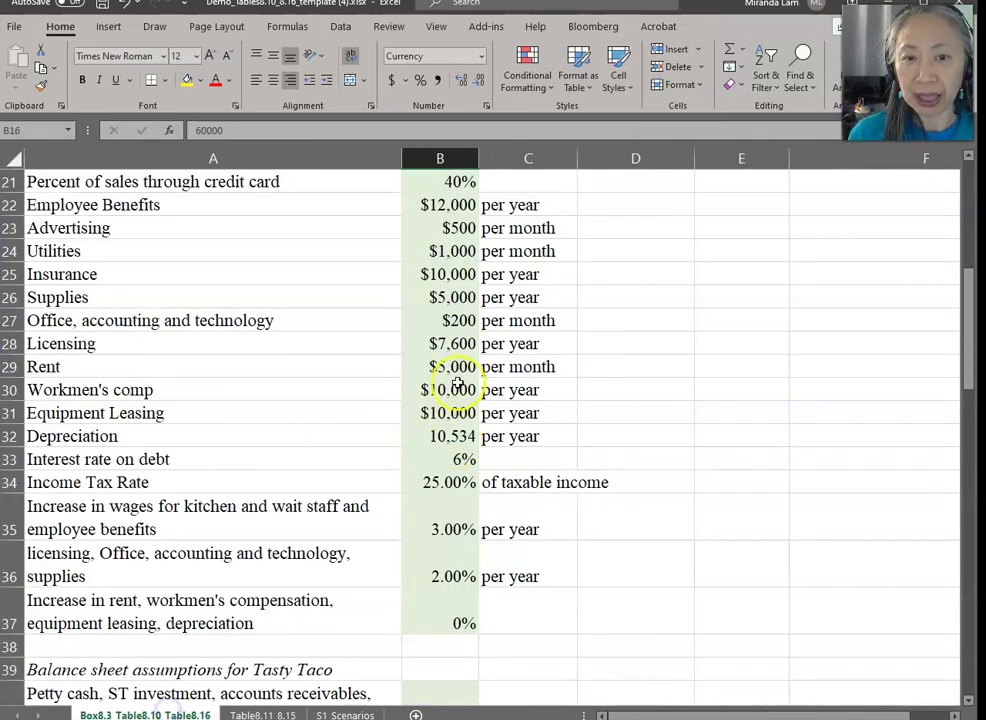
pyautogui.scroll(3, 455, 385)
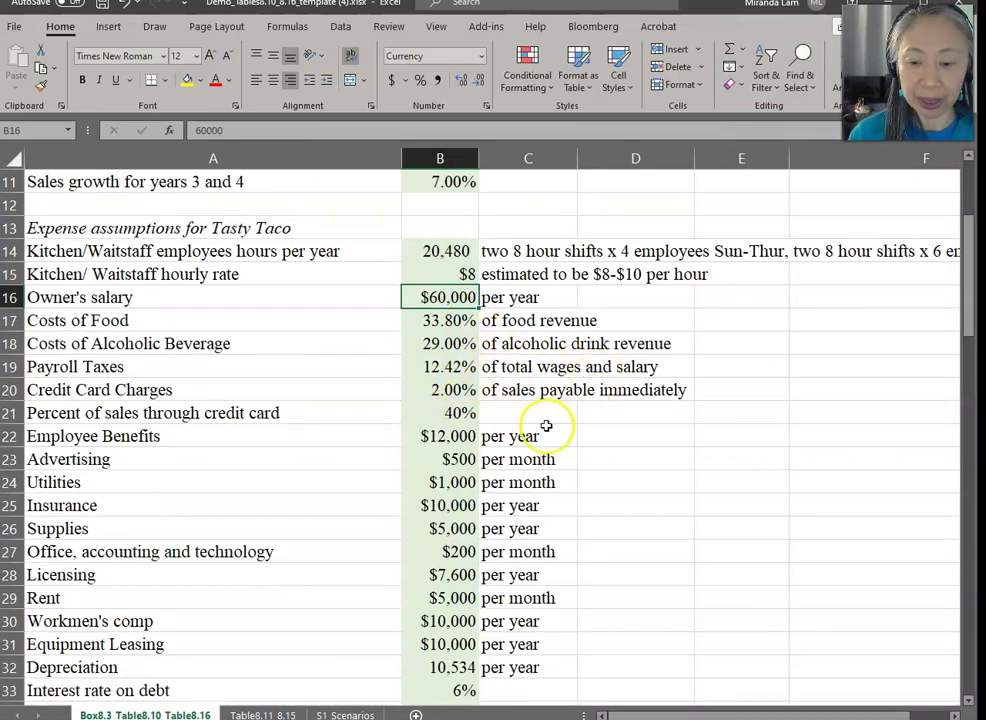
pyautogui.click(262, 714)
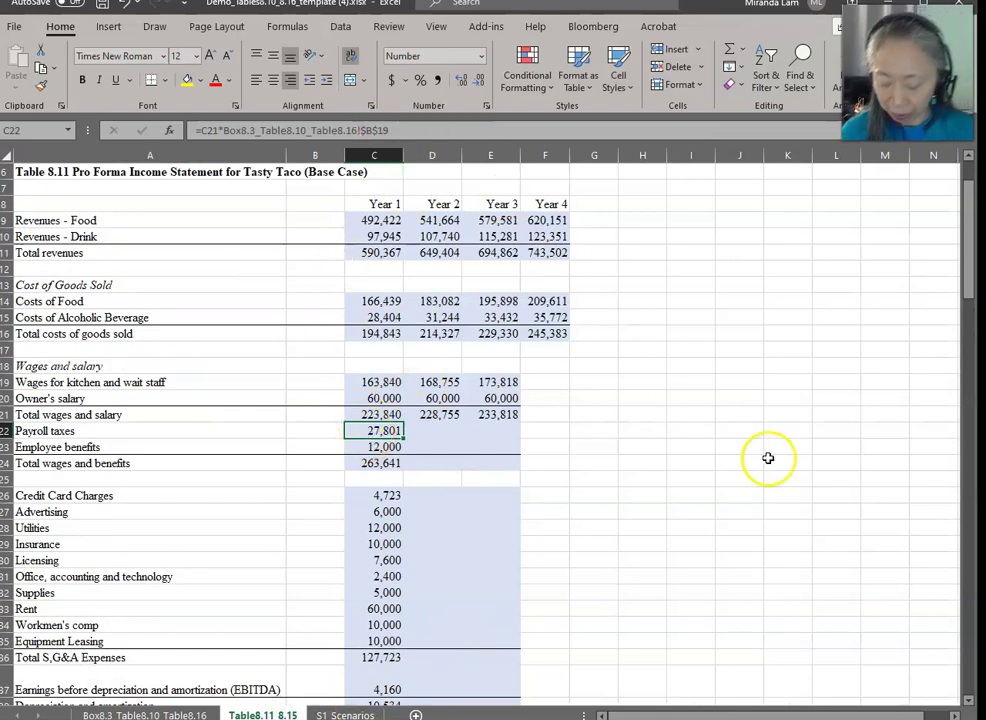
pyautogui.hotkey('shift', 'Right')
pyautogui.hotkey('shift', 'Right')
pyautogui.hotkey('ctrl', 'r')
# Step: Calculate Year 2 employee benefits in D23 as C23 times one plus the assumptions sheet's $B$35, and copy the formula to E23
pyautogui.press('Down')
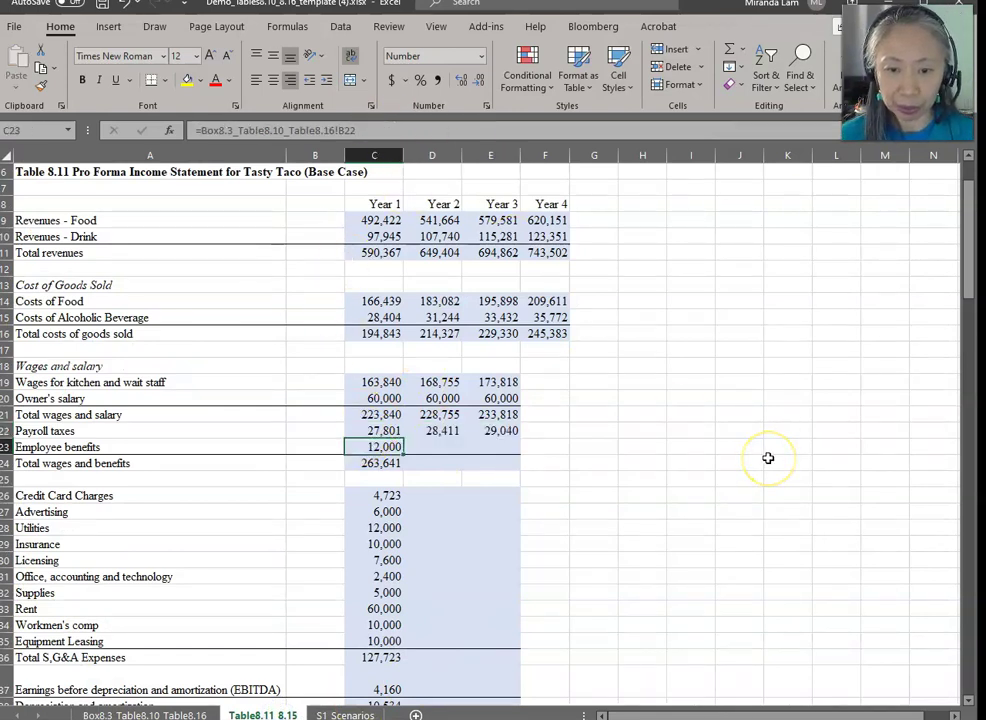
pyautogui.press('Right')
pyautogui.write('=')
pyautogui.press('Left')
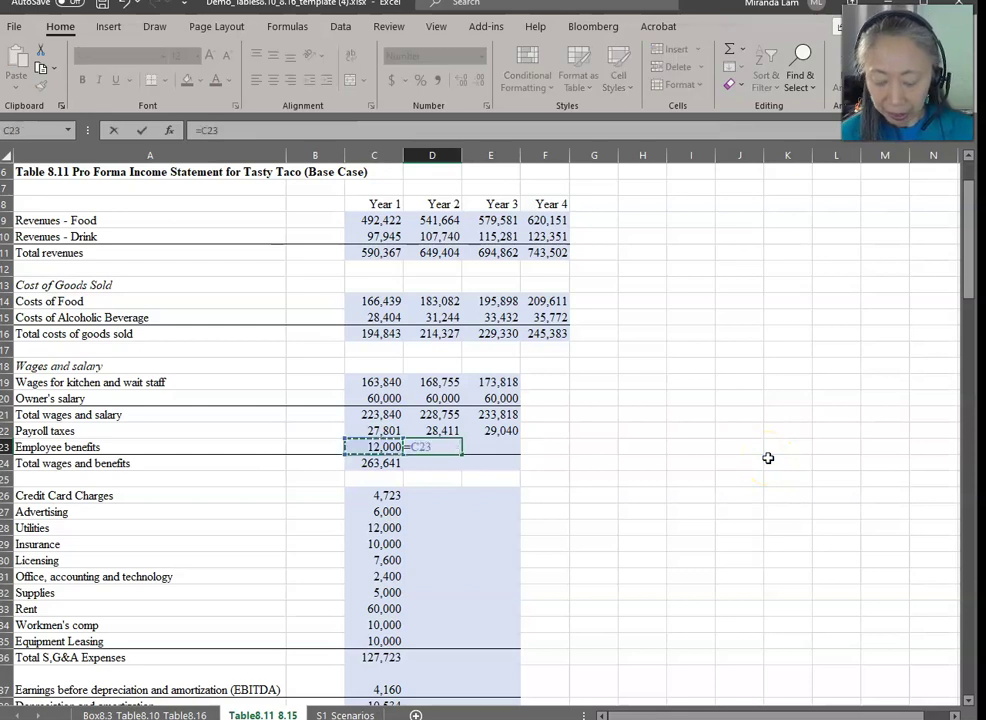
pyautogui.write('*(1+')
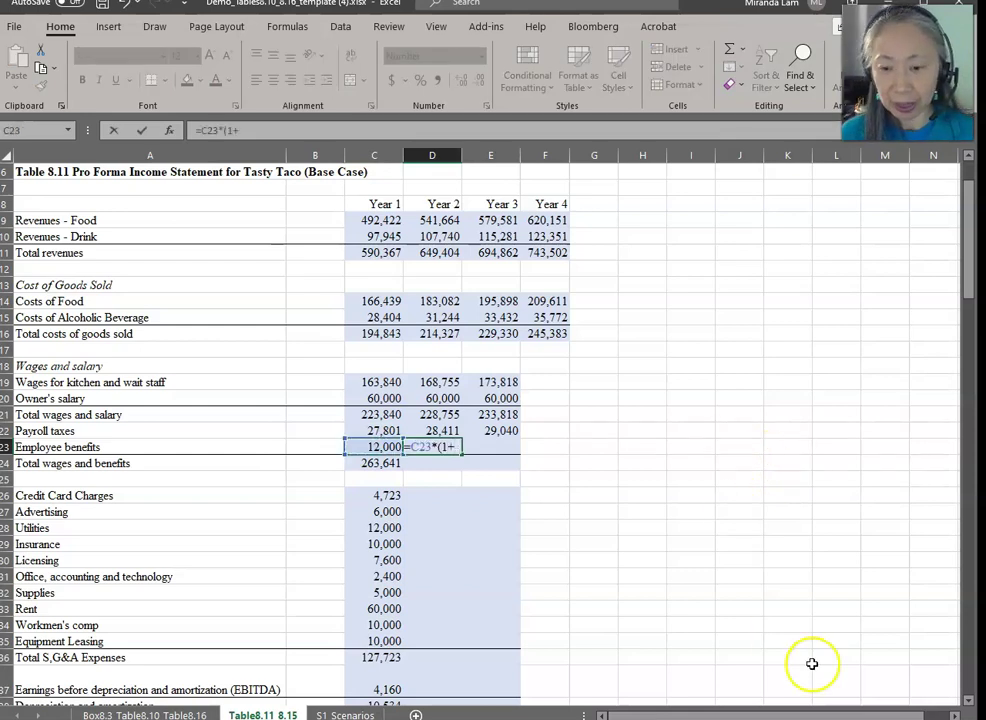
pyautogui.click(145, 715)
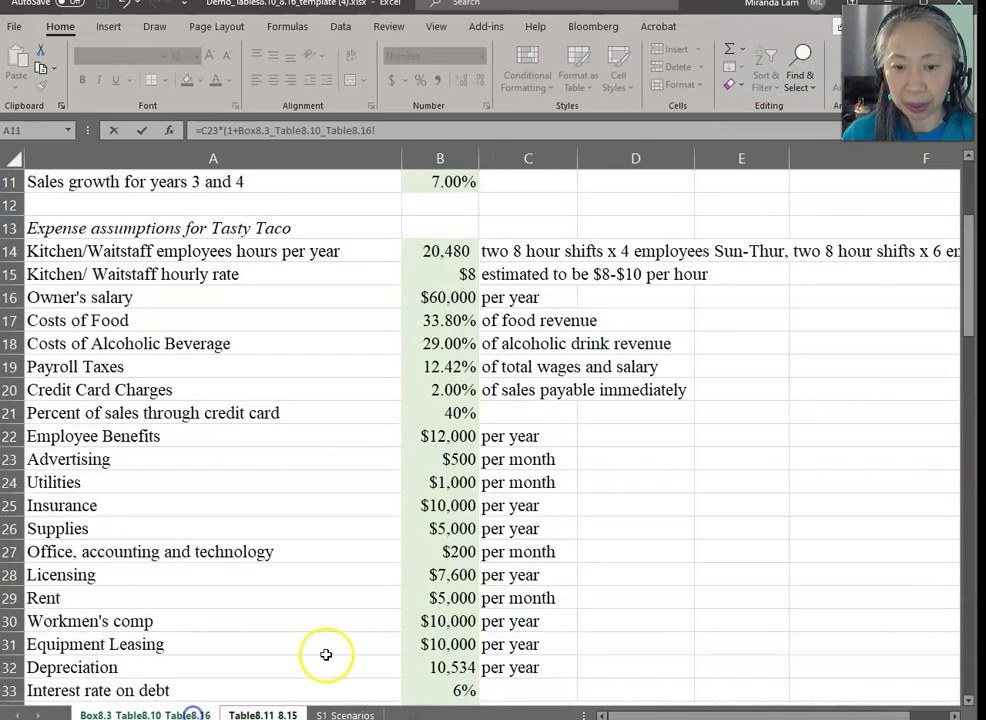
pyautogui.scroll(-5, 447, 534)
pyautogui.click(442, 405)
pyautogui.press('F4')
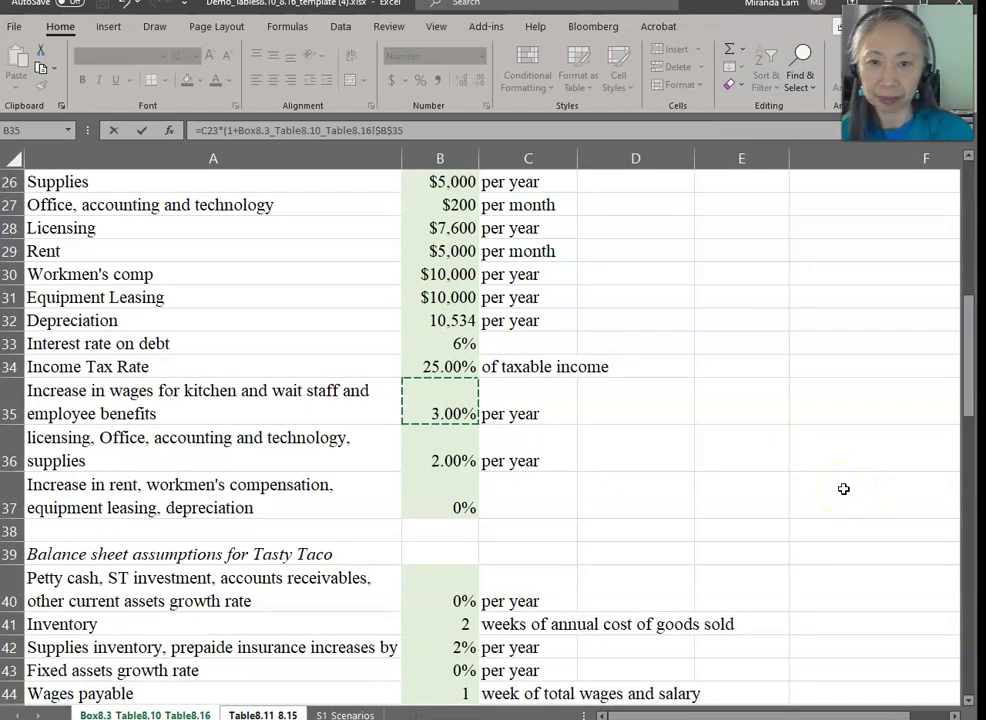
pyautogui.hotkey('ctrl', 'Return')
pyautogui.press('Right')
pyautogui.press('Return')
# Step: Copy the total wages and benefits formula from C24 across to E24 for Years 2 and 3
pyautogui.press('Down')
pyautogui.press('Left')
pyautogui.press('Left')
pyautogui.hotkey('ctrl', 'c')
pyautogui.hotkey('shift', 'Right')
pyautogui.hotkey('shift', 'Right')
pyautogui.hotkey('ctrl', 'v')
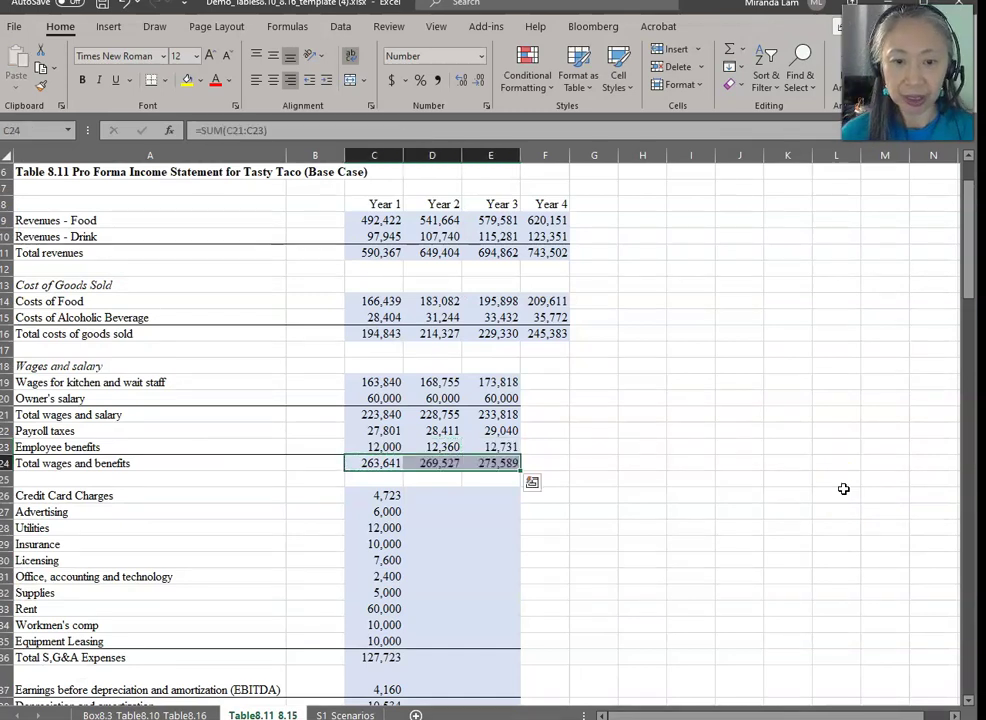
pyautogui.click(545, 461)
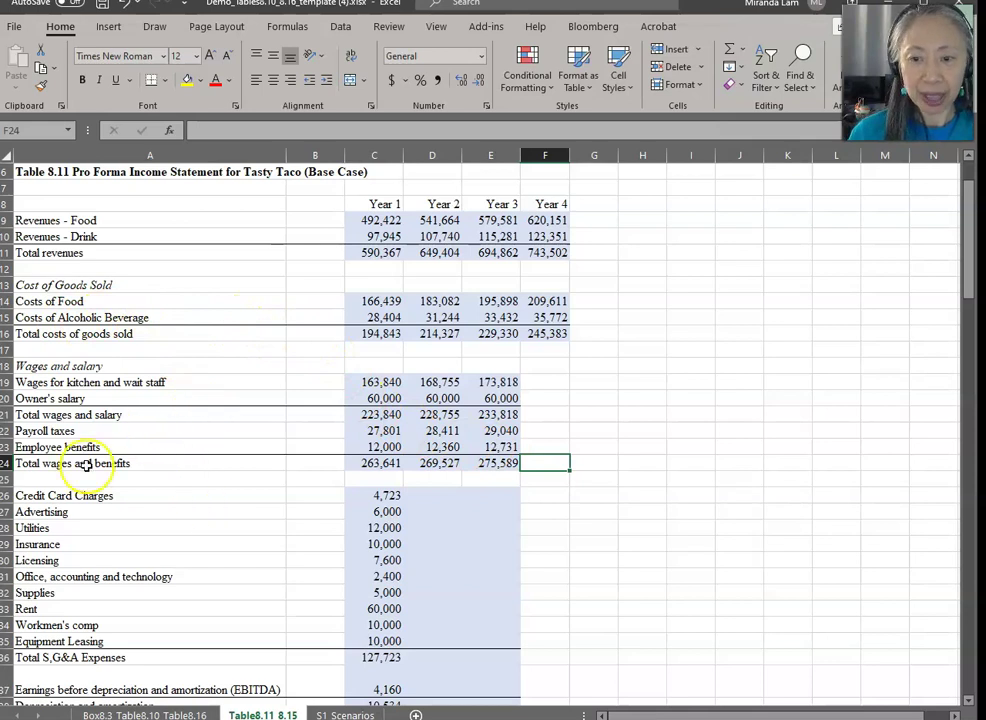
# Step: Check the credit card charges formula in C26 and copy it across to E26 for Years 2 and 3
pyautogui.scroll(-2, 216, 567)
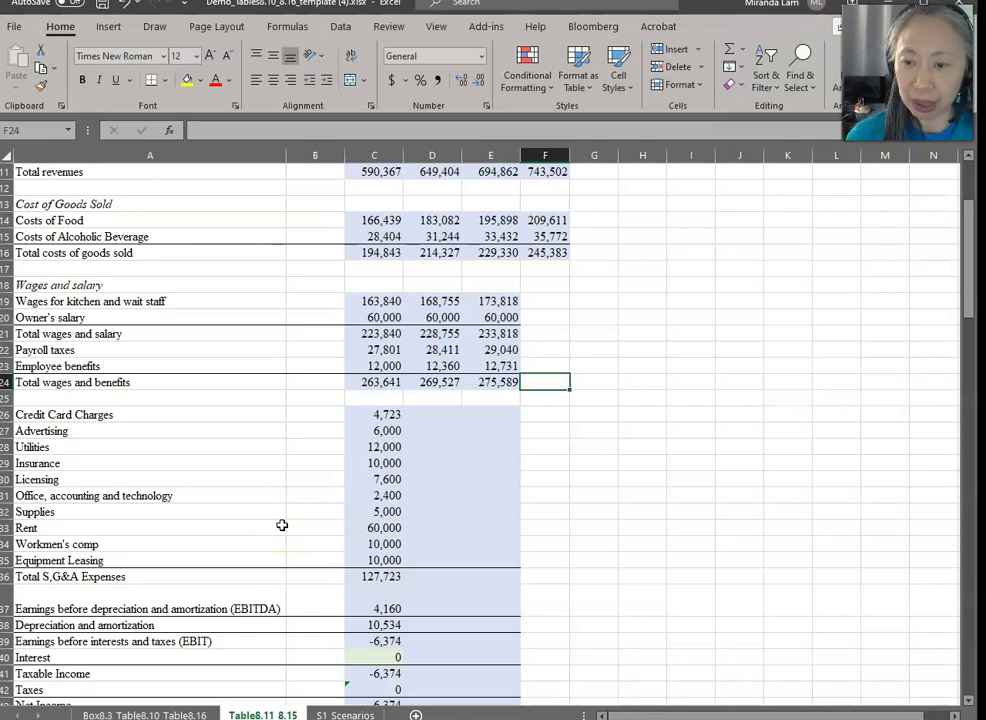
pyautogui.click(386, 412)
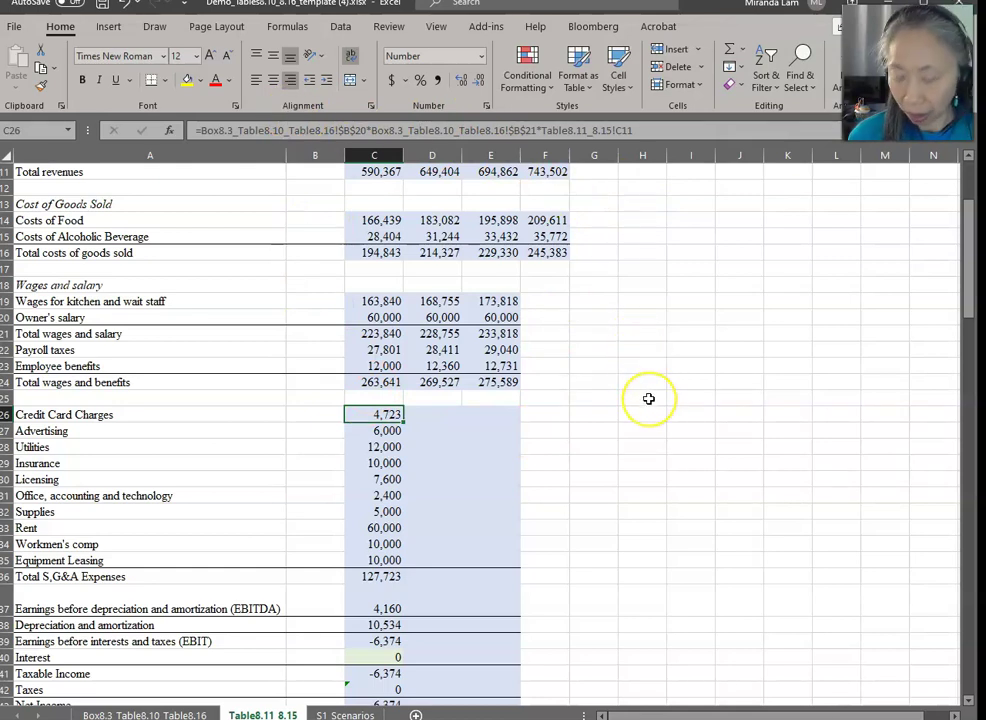
pyautogui.hotkey('ctrl', 'c')
pyautogui.hotkey('shift', 'Right')
pyautogui.hotkey('shift', 'Right')
pyautogui.hotkey('ctrl', 'v')
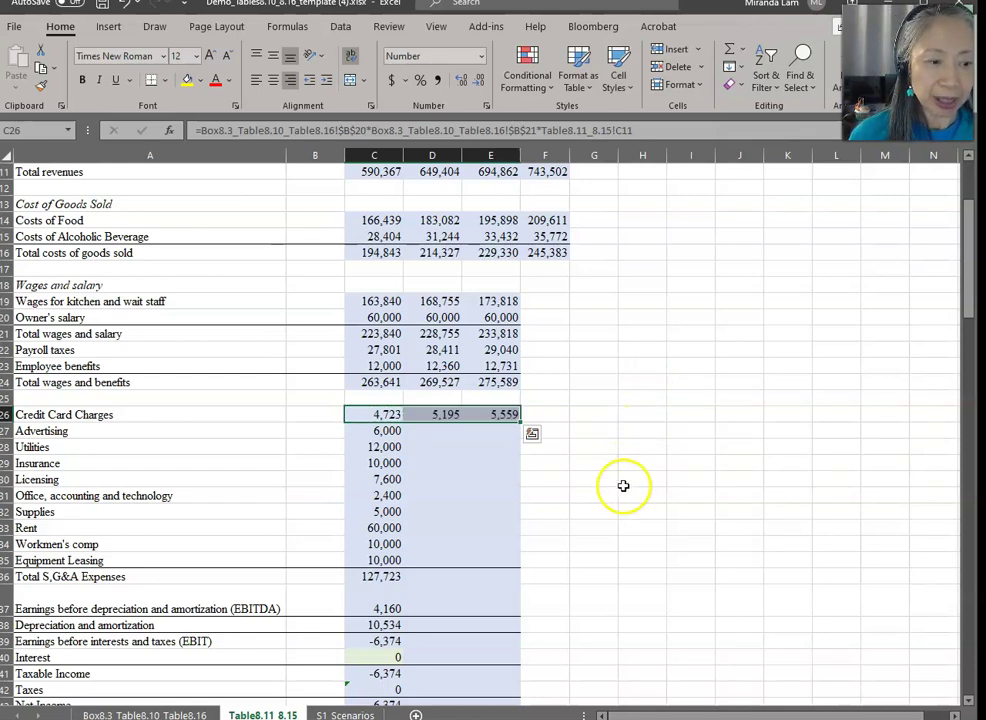
pyautogui.press('Escape')
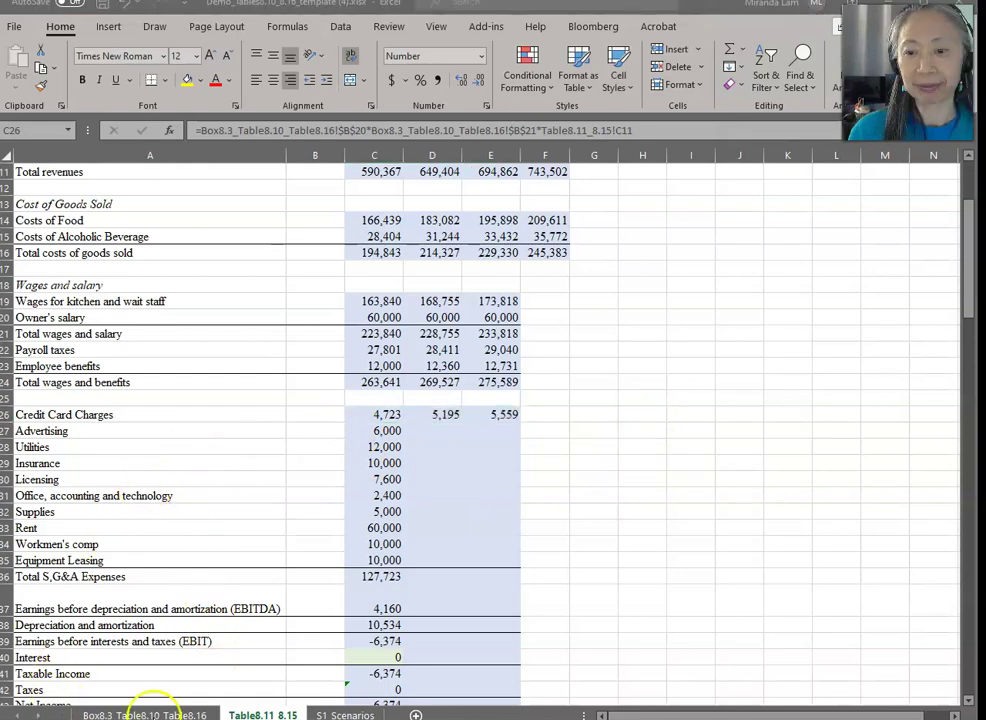
# Step: Make row 36 on the assumptions sheet taller to show its full label, and review the expense increase assumptions in rows 36 and 37
pyautogui.click(145, 715)
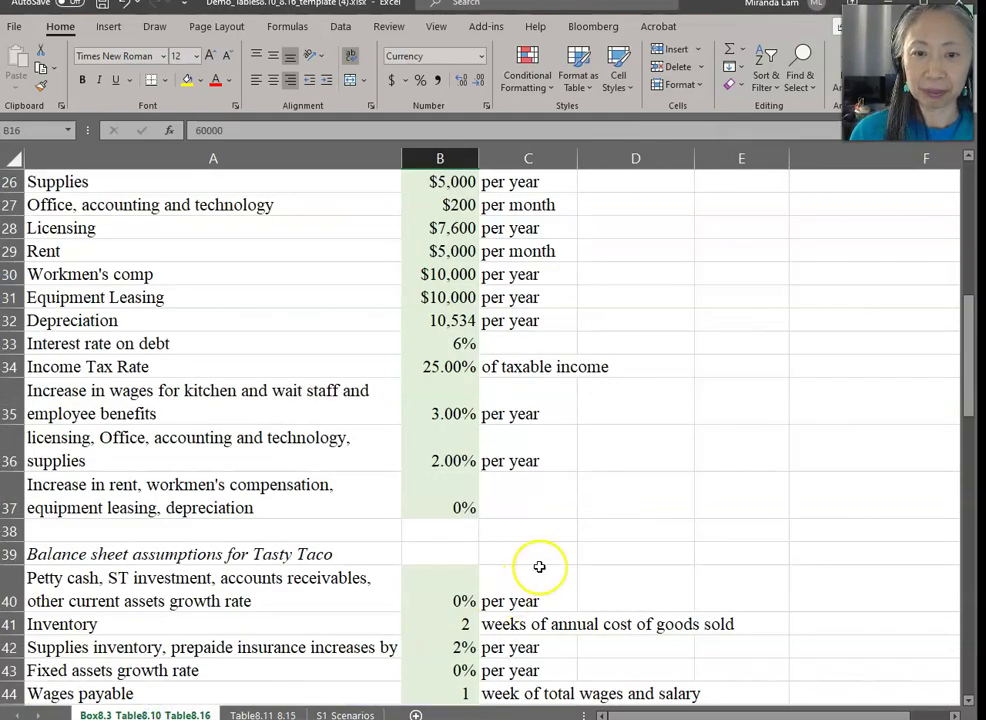
pyautogui.scroll(-2, 539, 567)
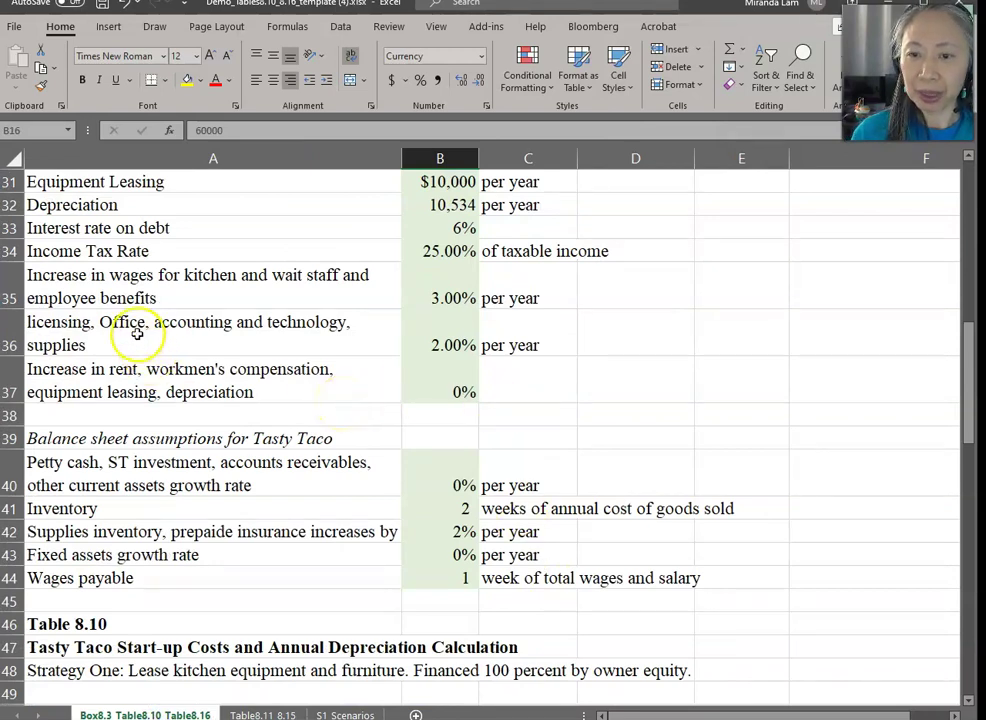
pyautogui.click(56, 325)
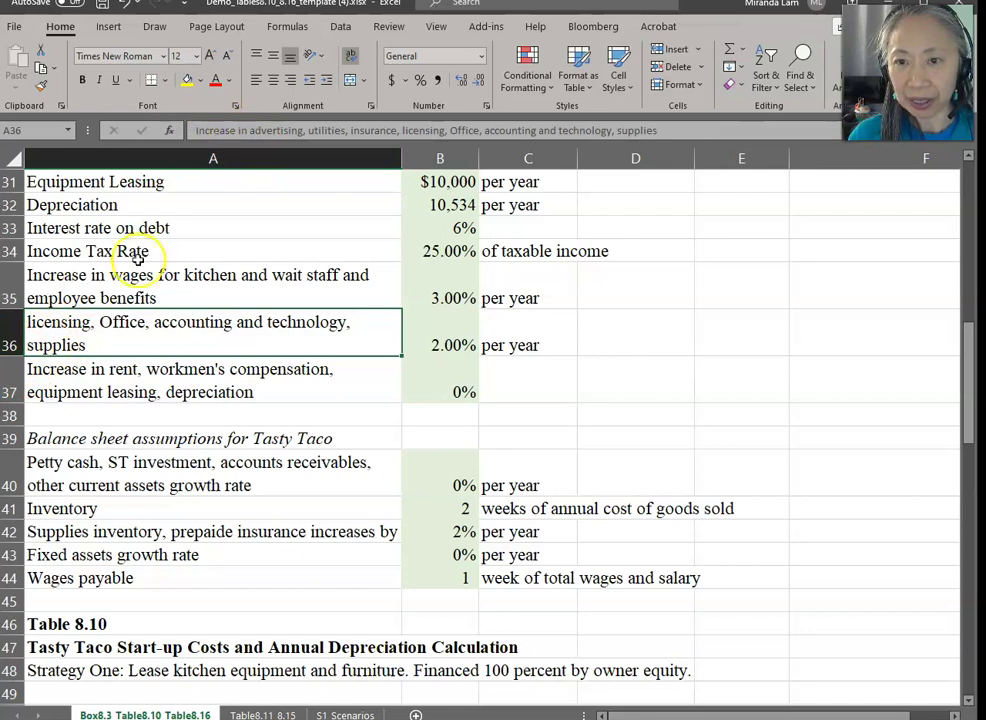
pyautogui.moveTo(11, 352); pyautogui.dragTo(13, 389)
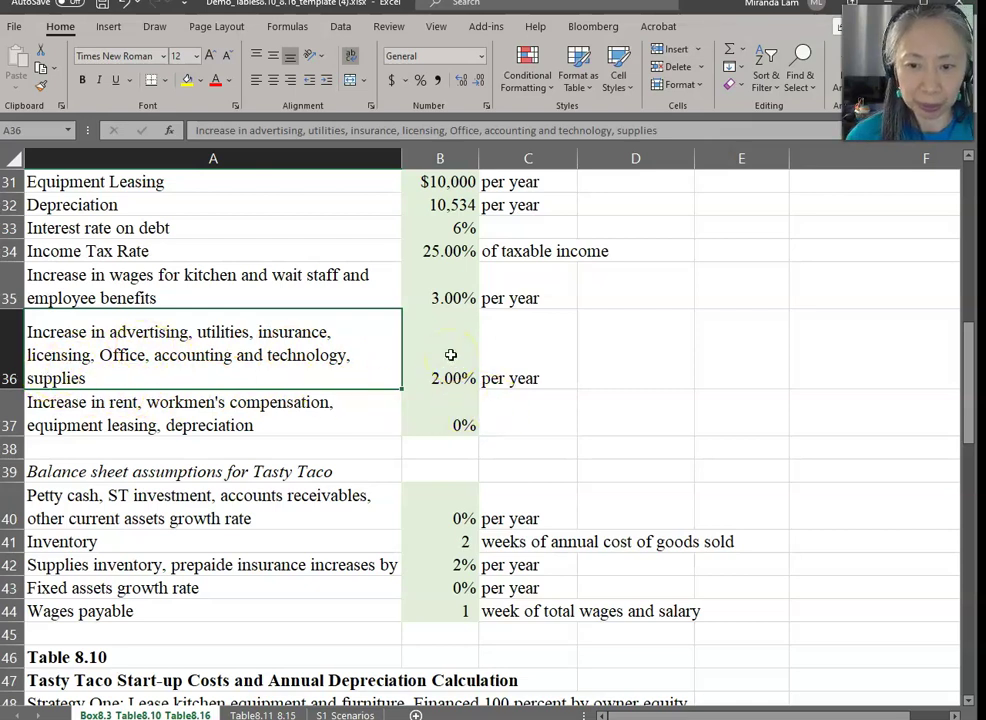
pyautogui.click(275, 406)
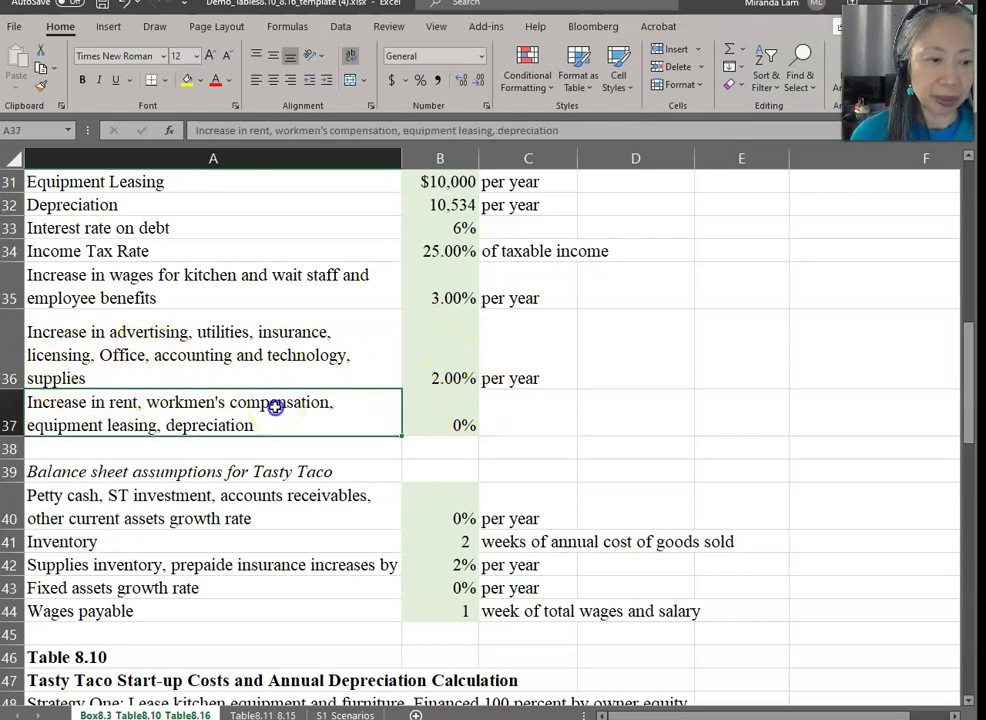
pyautogui.scroll(-2, 275, 406)
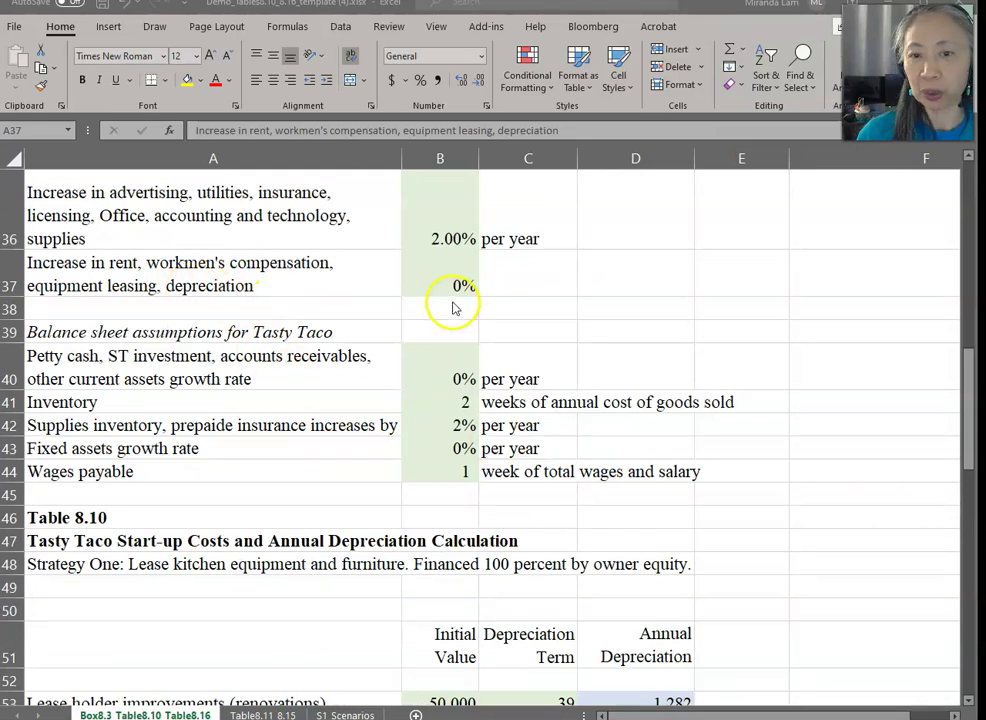
pyautogui.scroll(2, 297, 213)
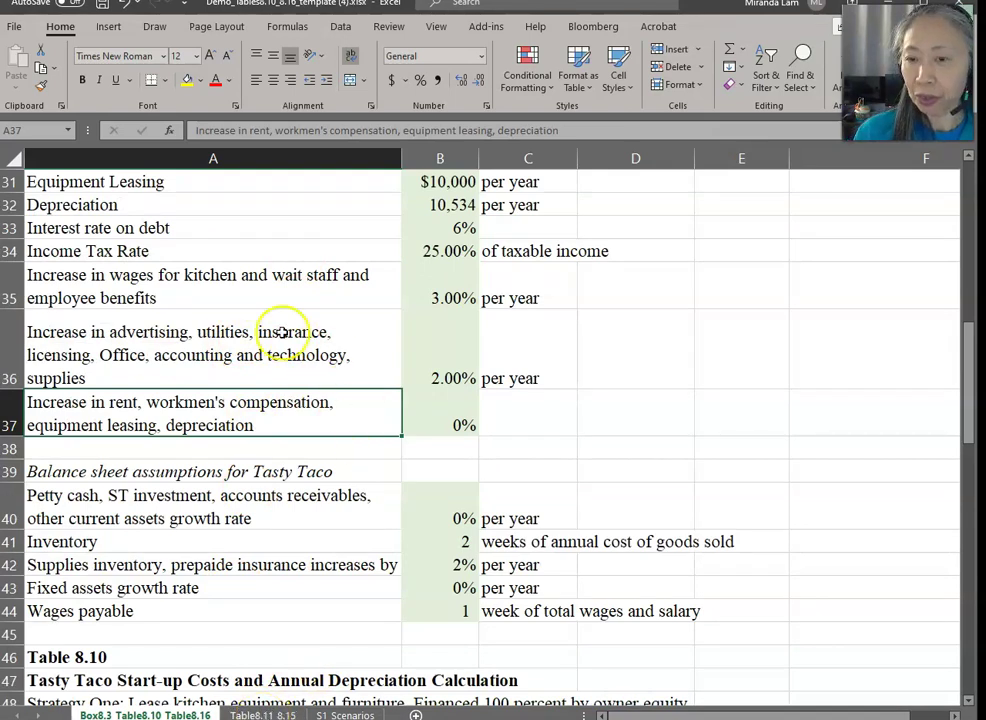
# Step: Calculate Year 2 advertising in D27 of the income statement as C27 times one plus the assumptions sheet's $B$36
pyautogui.click(268, 714)
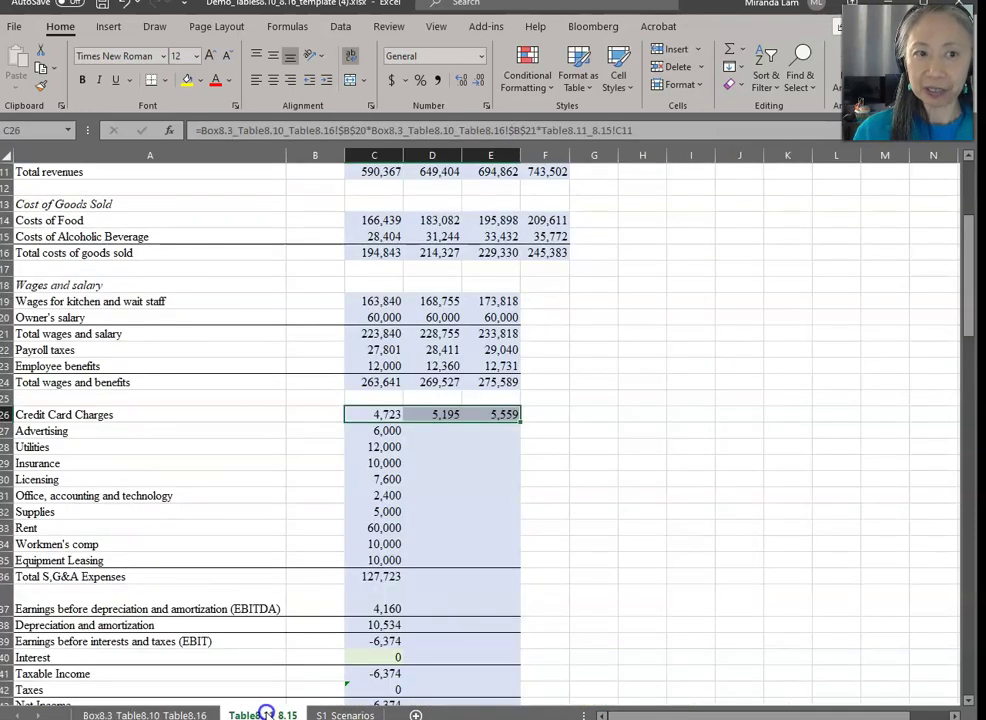
pyautogui.click(244, 428)
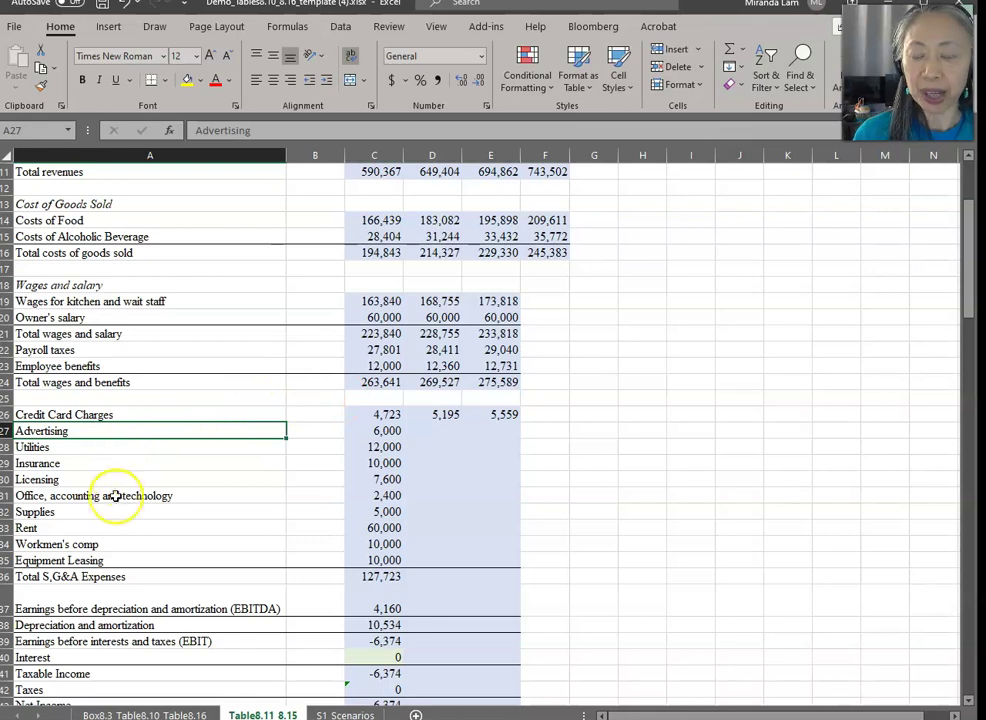
pyautogui.click(433, 430)
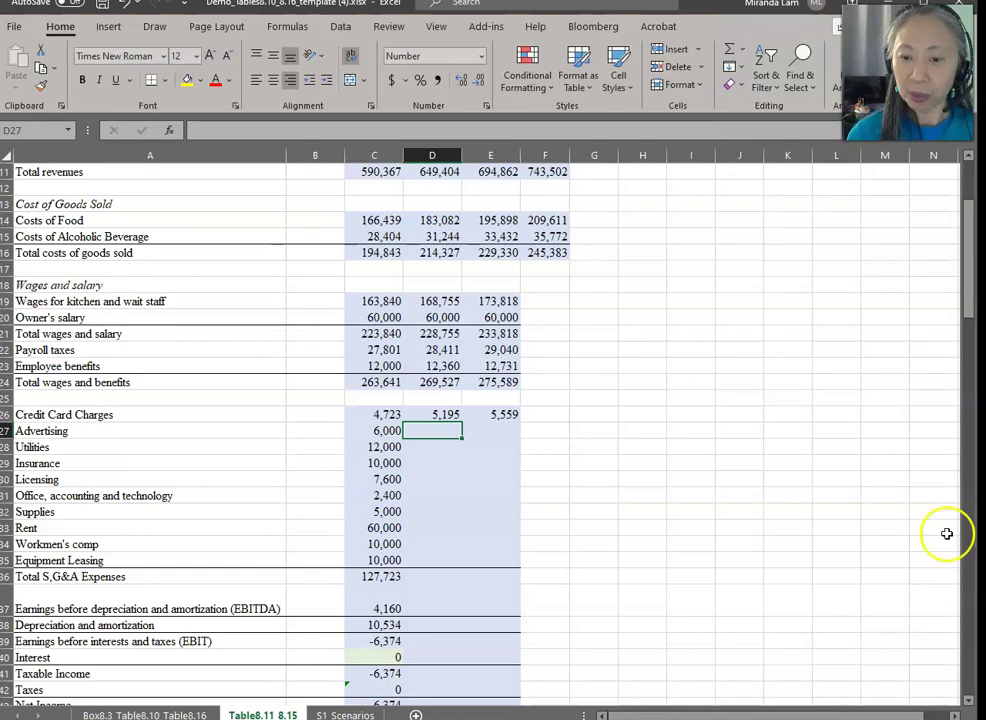
pyautogui.click(186, 714)
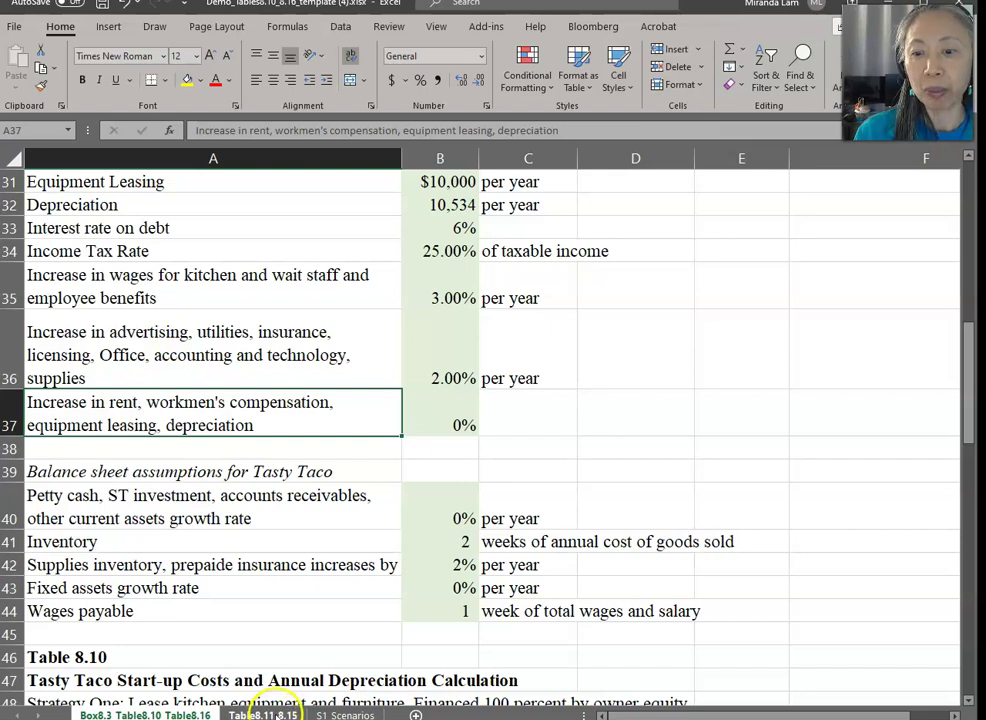
pyautogui.click(263, 714)
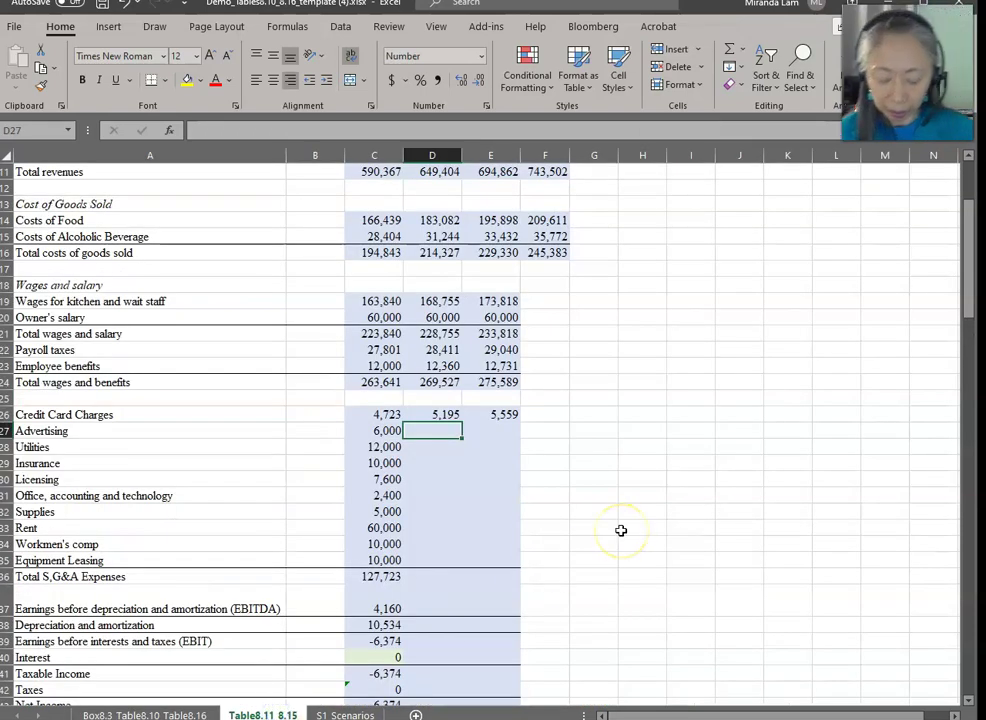
pyautogui.write('=')
pyautogui.press('Left')
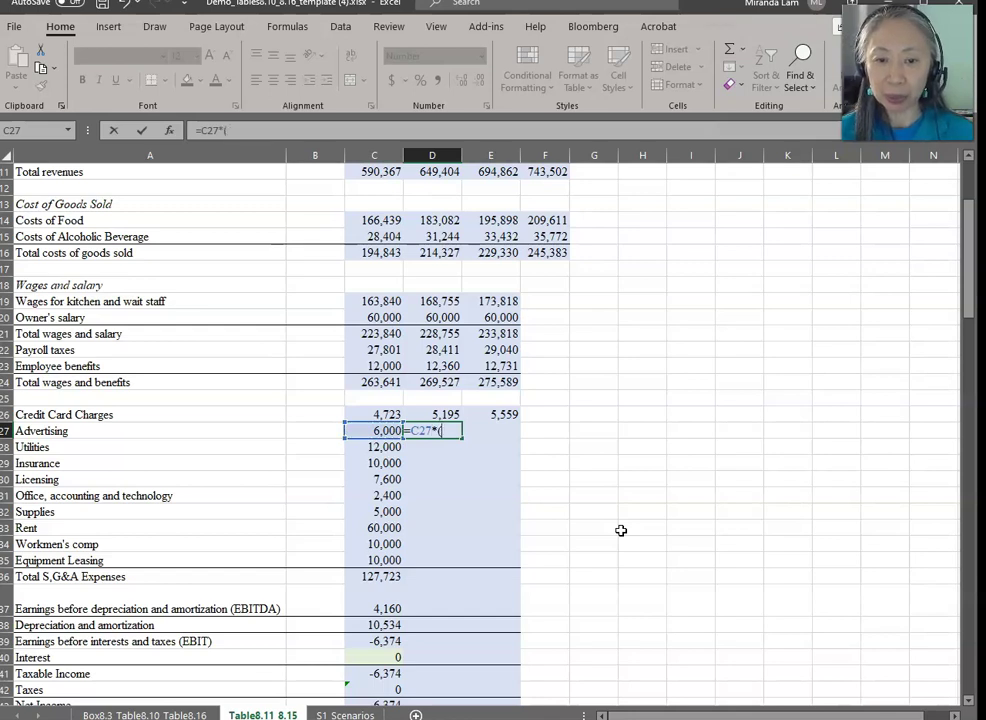
pyautogui.write('*(1+')
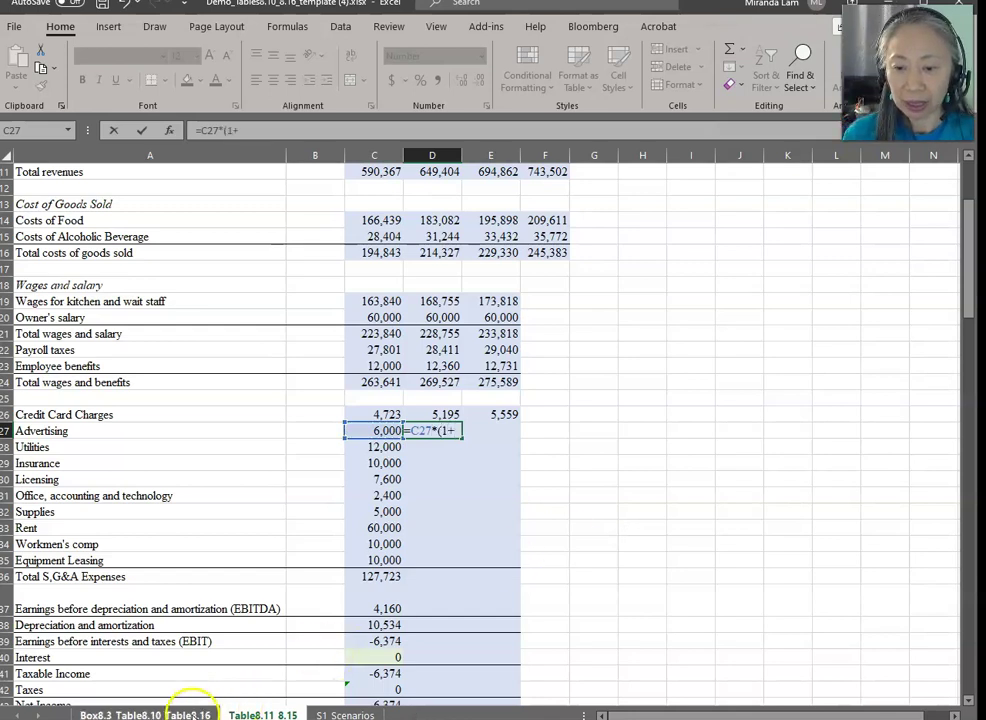
pyautogui.click(190, 714)
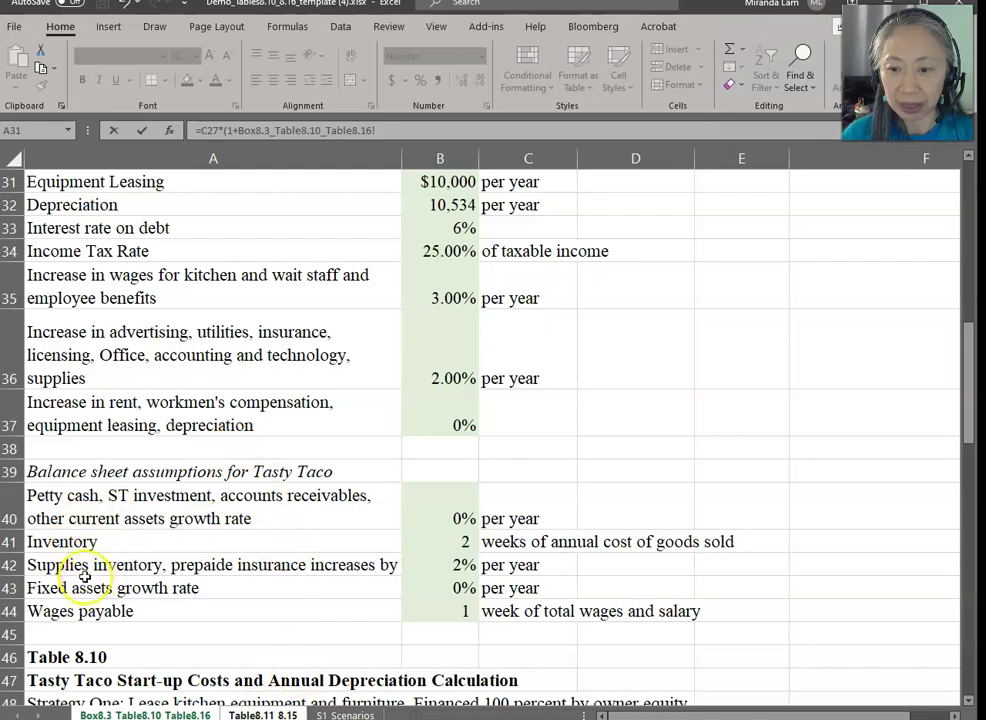
pyautogui.click(434, 338)
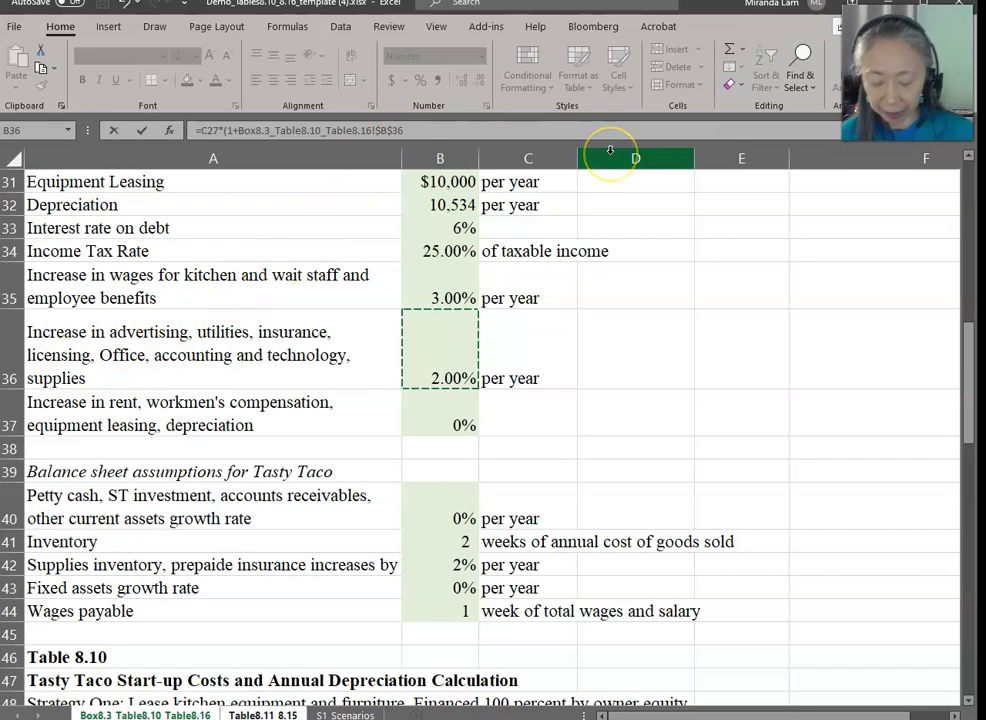
pyautogui.press('Return')
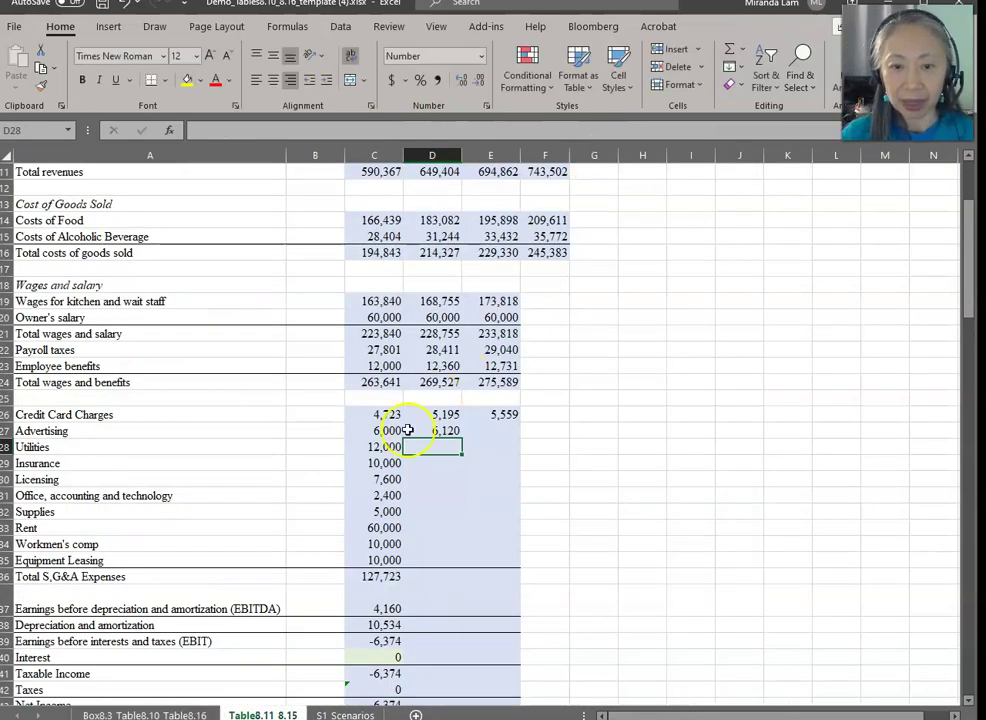
# Step: Copy the D27 advertising formula to D27:E32, covering advertising through supplies for Years 2 and 3
pyautogui.click(447, 430)
pyautogui.hotkey('ctrl', 'c')
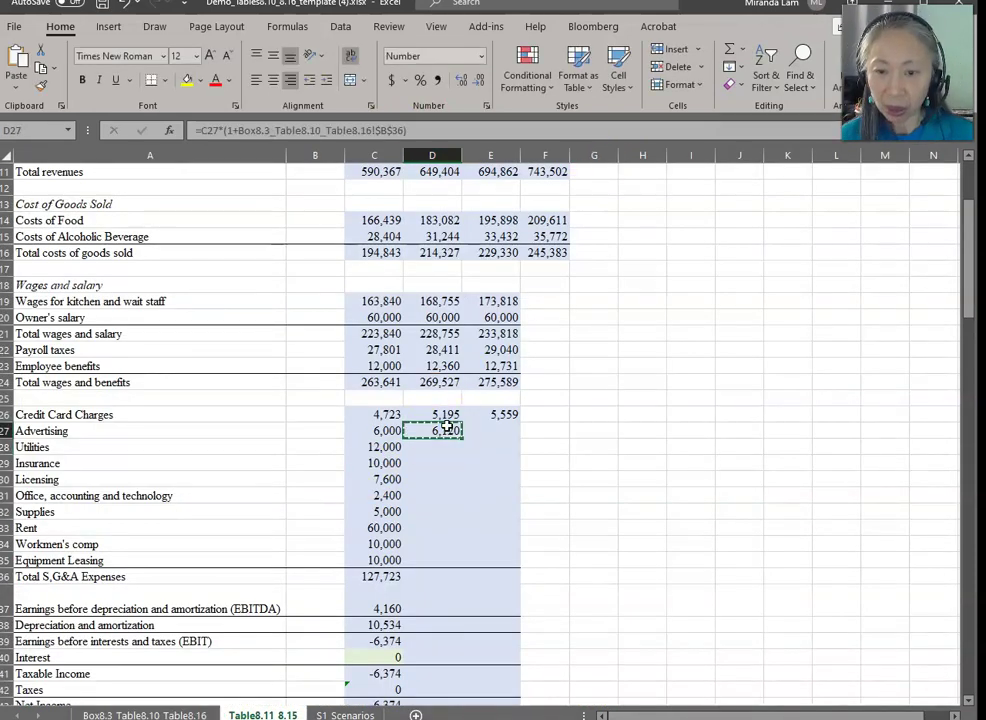
pyautogui.hotkey('shift', 'Down')
pyautogui.hotkey('shift', 'Down')
pyautogui.hotkey('shift', 'Down')
pyautogui.hotkey('shift', 'Down')
pyautogui.hotkey('shift', 'Down')
pyautogui.hotkey('shift', 'Right')
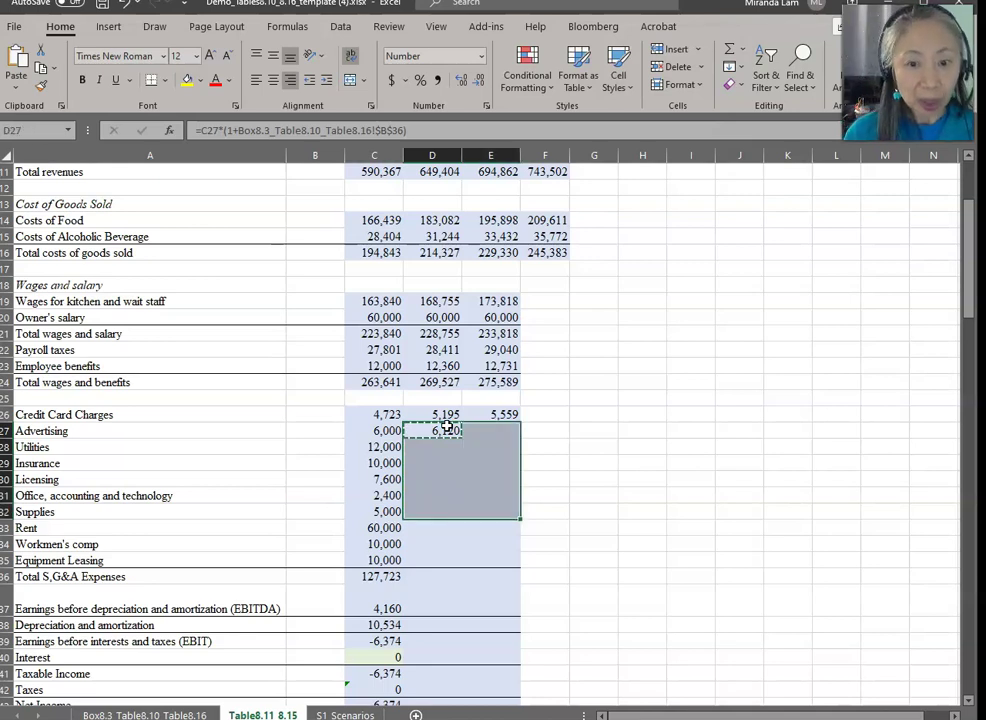
pyautogui.hotkey('ctrl', 'v')
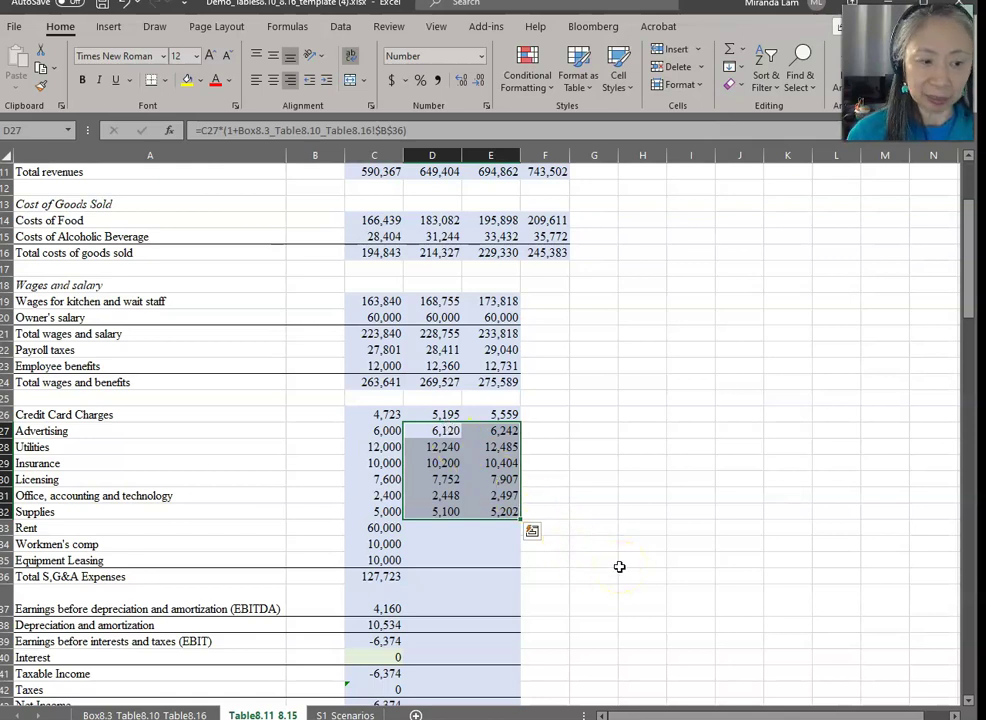
# Step: Calculate Year 2 rent in D33 of the income statement as C33 times one plus the assumptions sheet's $B$37
pyautogui.click(428, 527)
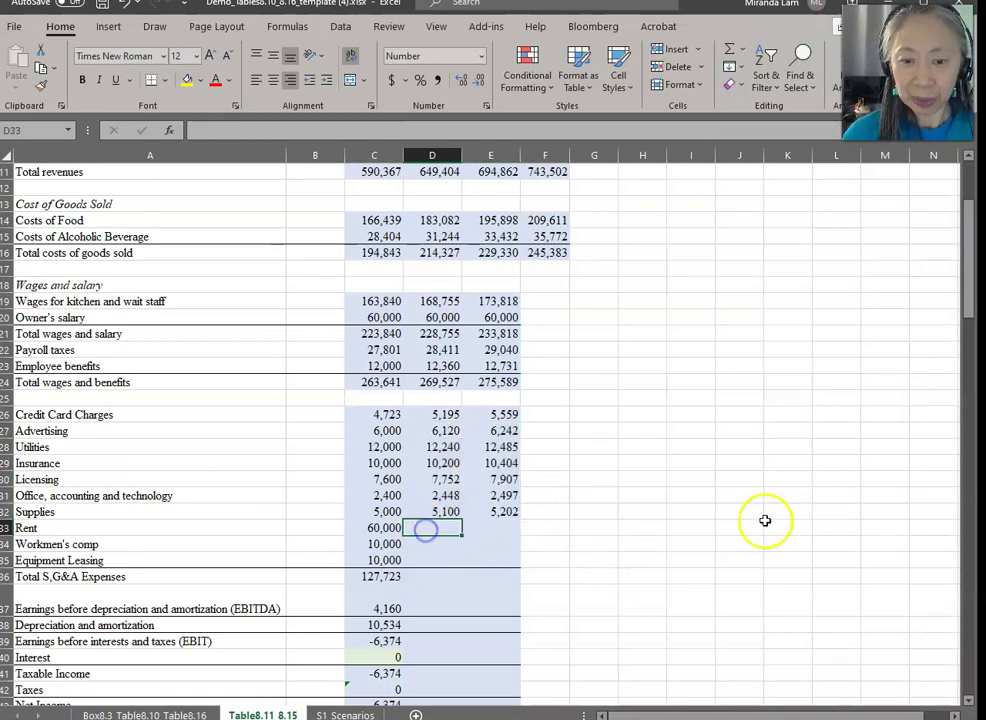
pyautogui.write('=')
pyautogui.press('Left')
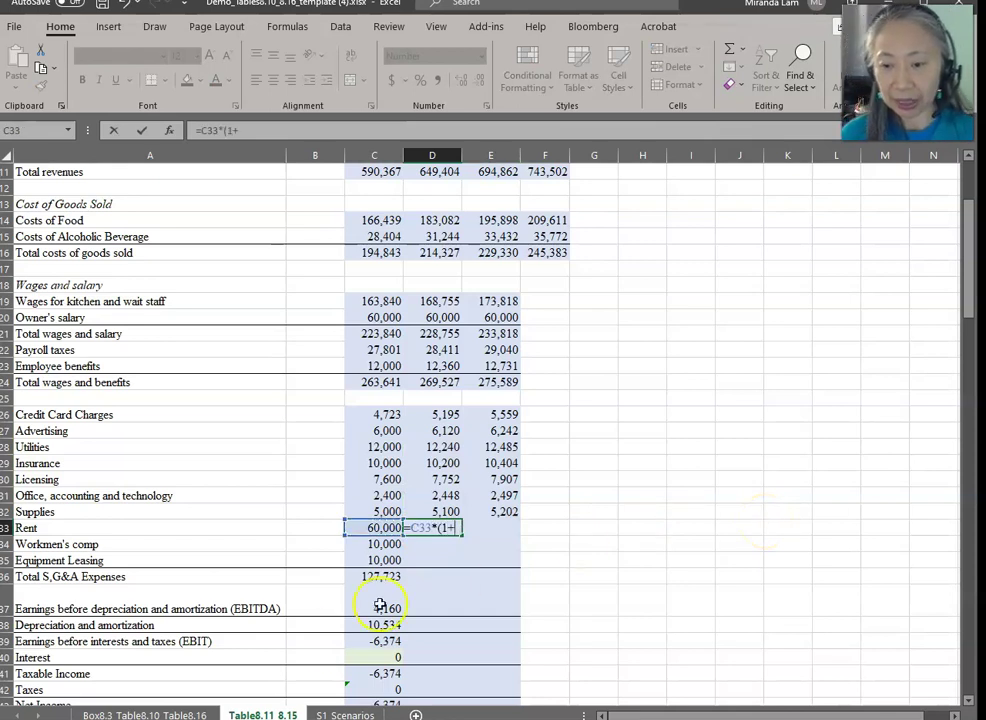
pyautogui.click(176, 712)
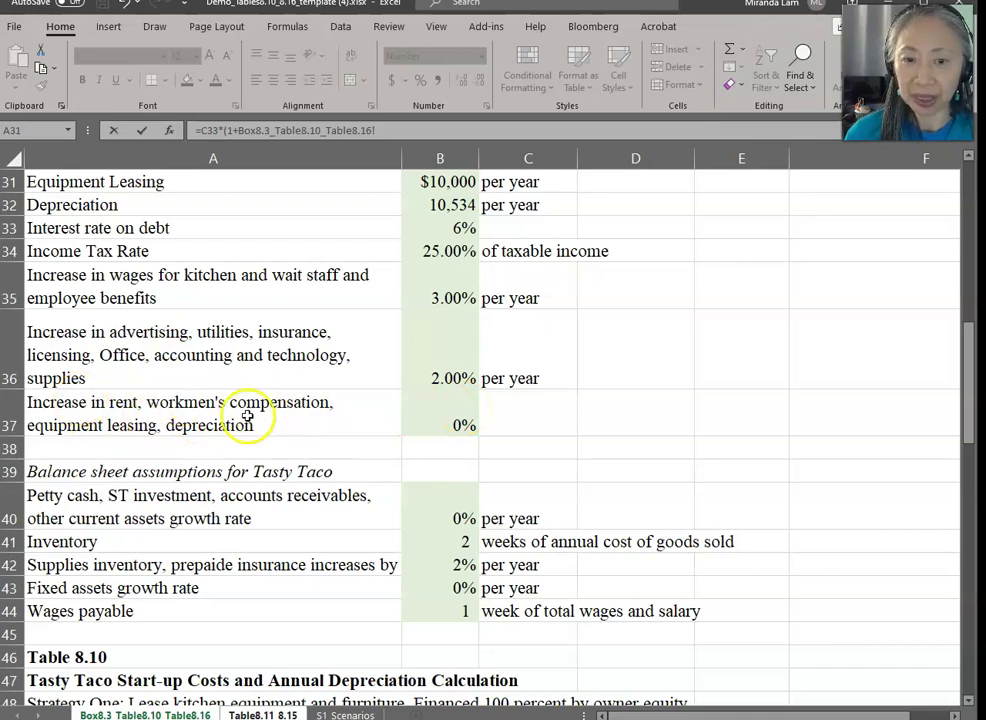
pyautogui.click(455, 421)
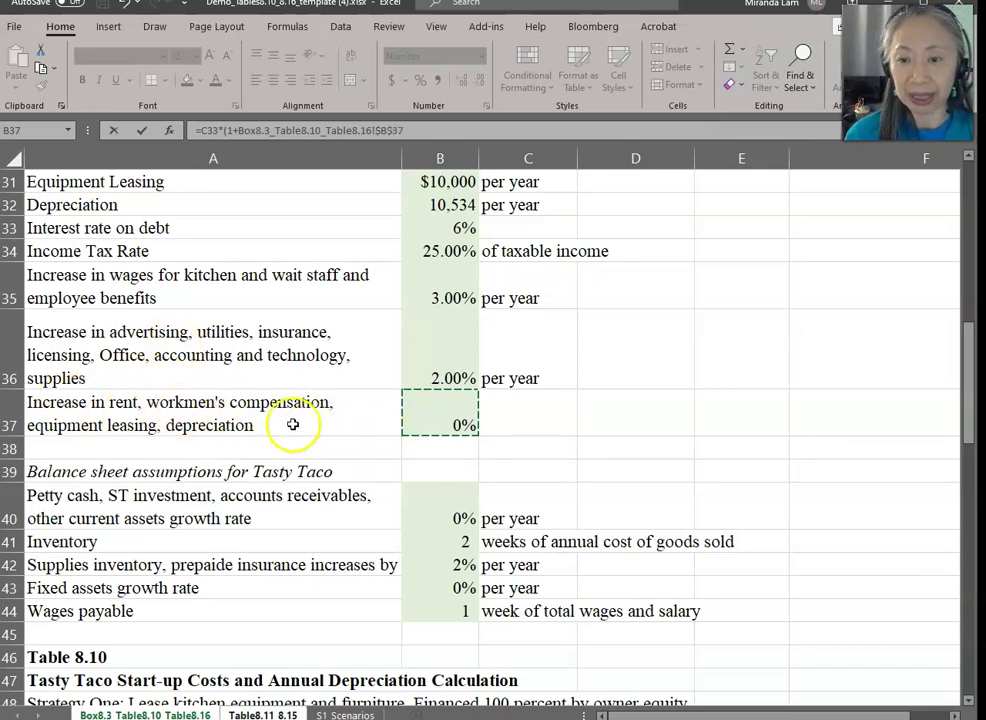
pyautogui.press('Return')
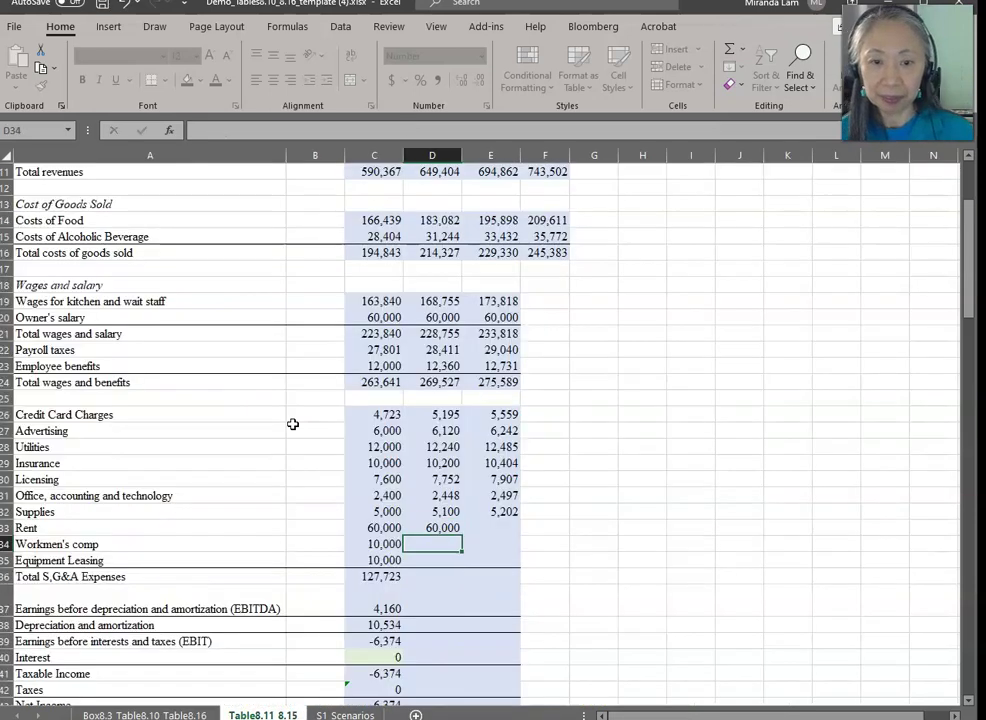
# Step: Copy the D33 rent formula as formulas only to D33:E35, covering rent, workmen's comp and equipment leasing for Years 2 and 3
pyautogui.hotkey('ctrl', 'c')
pyautogui.moveTo(443, 524); pyautogui.dragTo(484, 563)
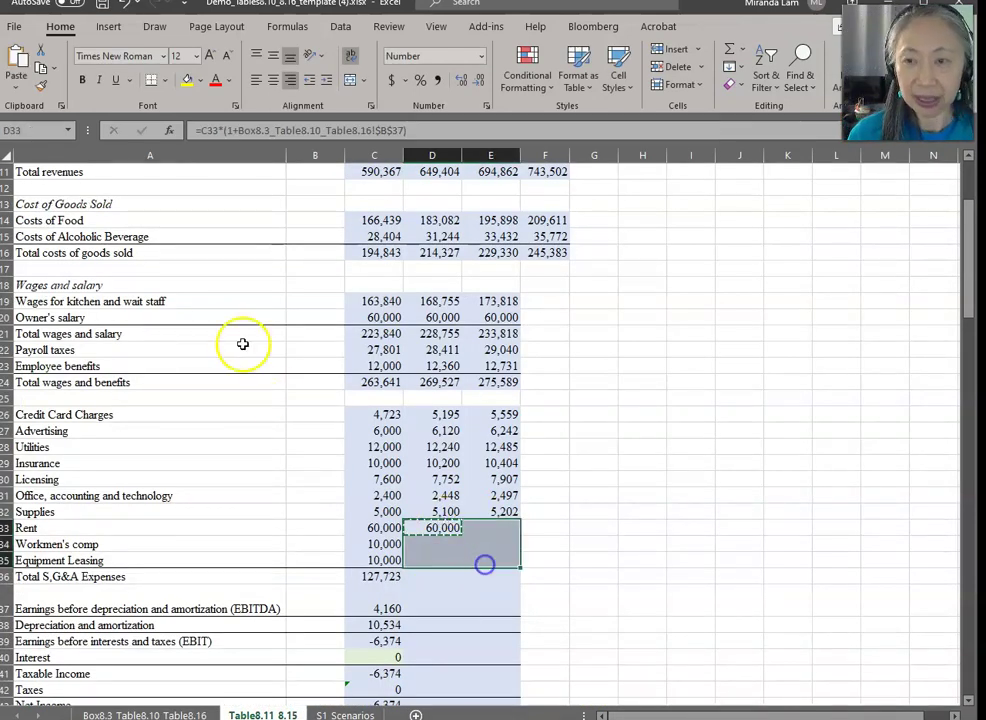
pyautogui.click(12, 92)
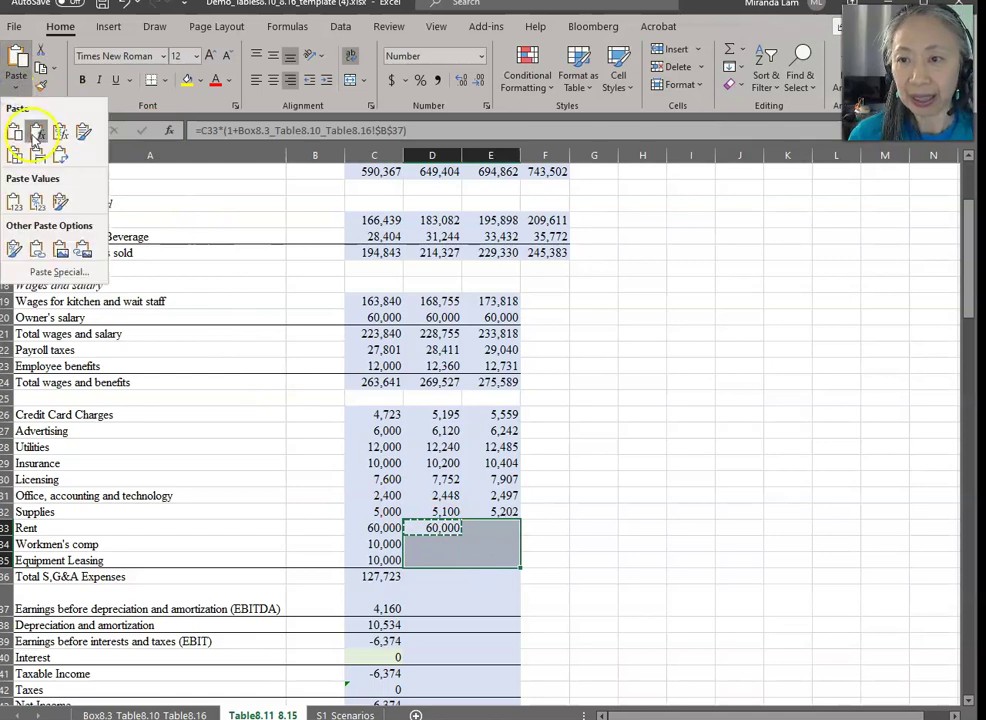
pyautogui.click(37, 130)
# Step: Copy the total S,G&A expenses formula in C36 across to E36 for Years 2 and 3
pyautogui.click(390, 577)
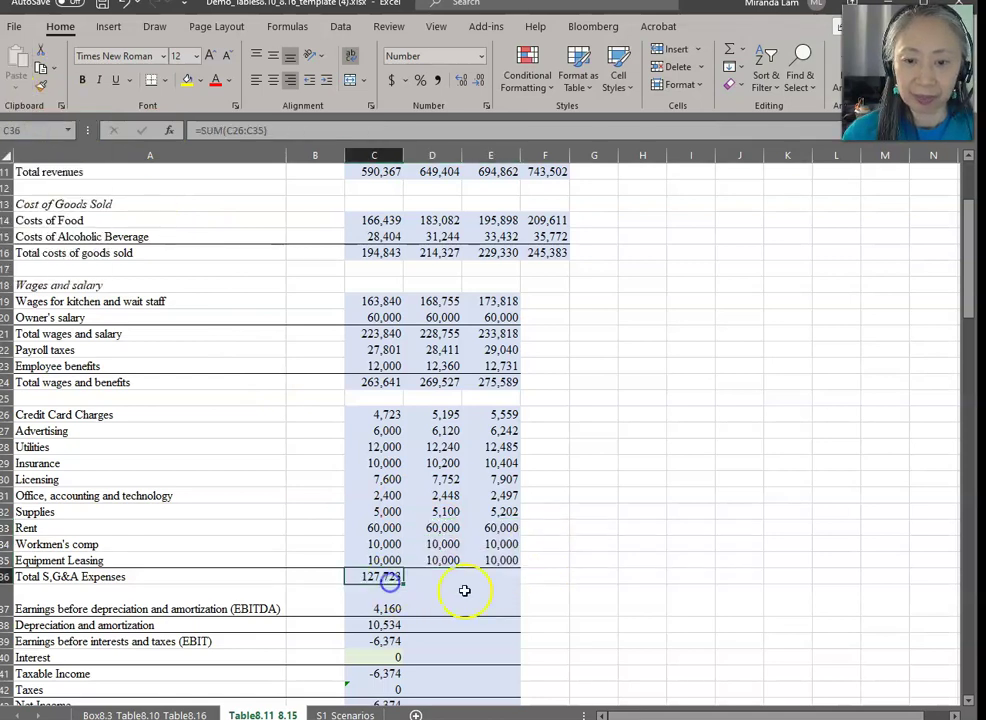
pyautogui.hotkey('ctrl', 'c')
pyautogui.hotkey('shift', 'Right')
pyautogui.hotkey('shift', 'Right')
pyautogui.hotkey('ctrl', 'v')
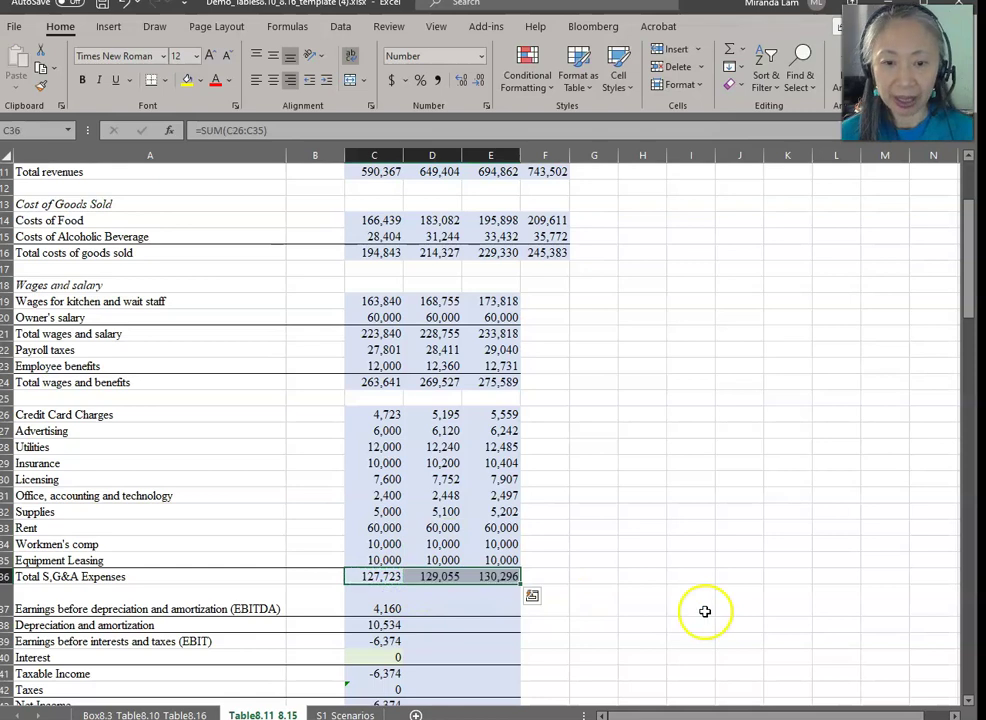
# Step: Check the EBITDA and depreciation formulas in C37 and C38, and copy the equipment leasing formulas D35:E35 into D38:E38 for depreciation
pyautogui.scroll(-2, 636, 552)
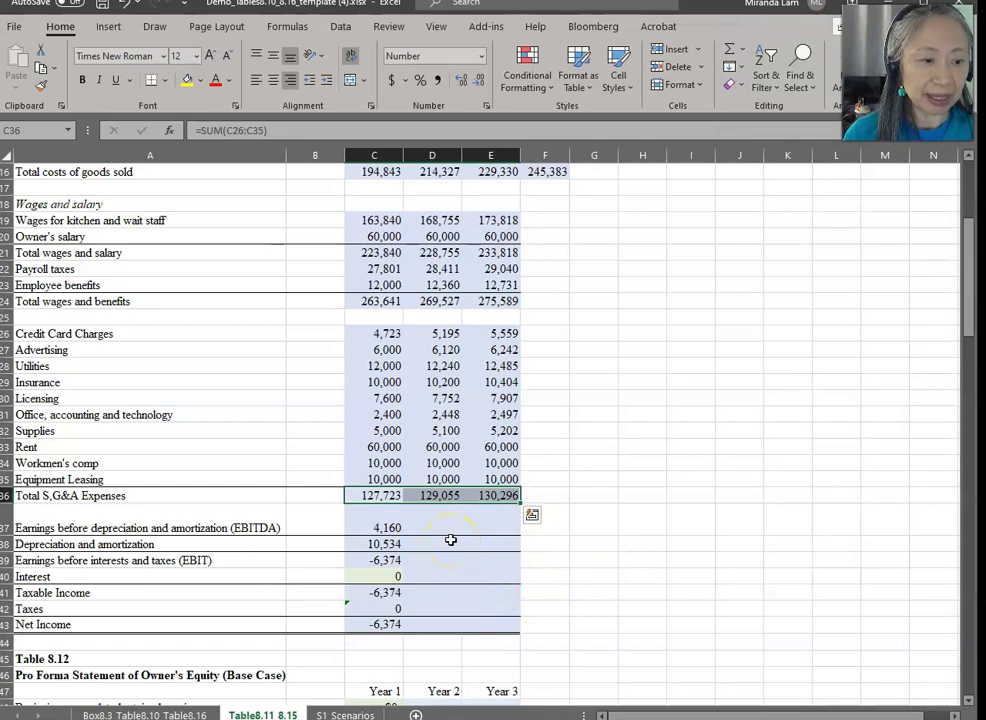
pyautogui.click(390, 527)
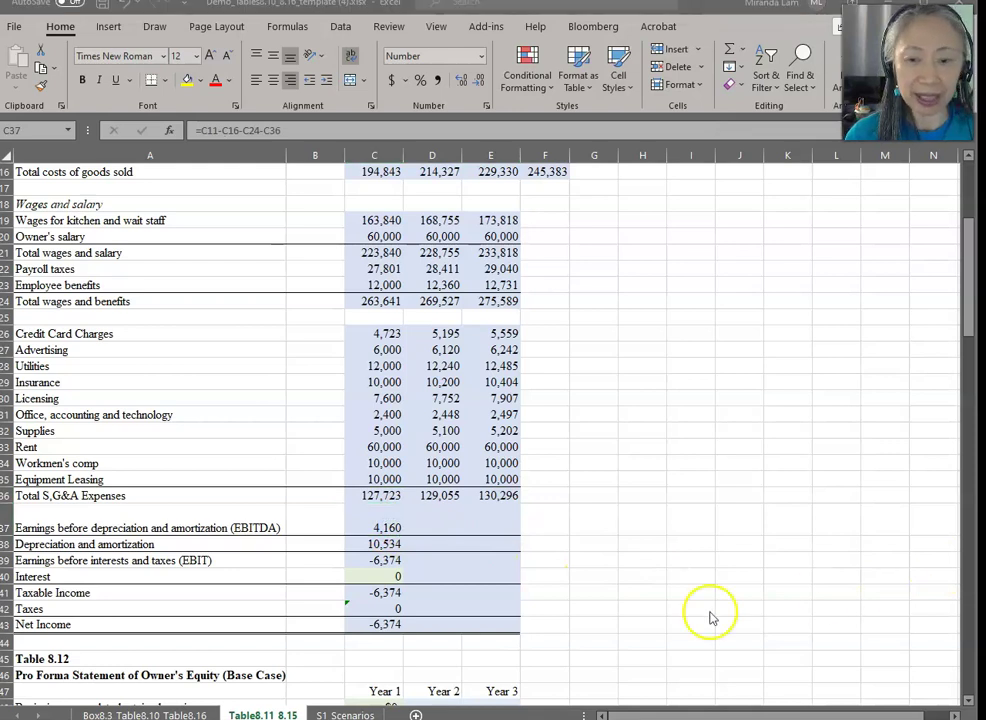
pyautogui.click(378, 546)
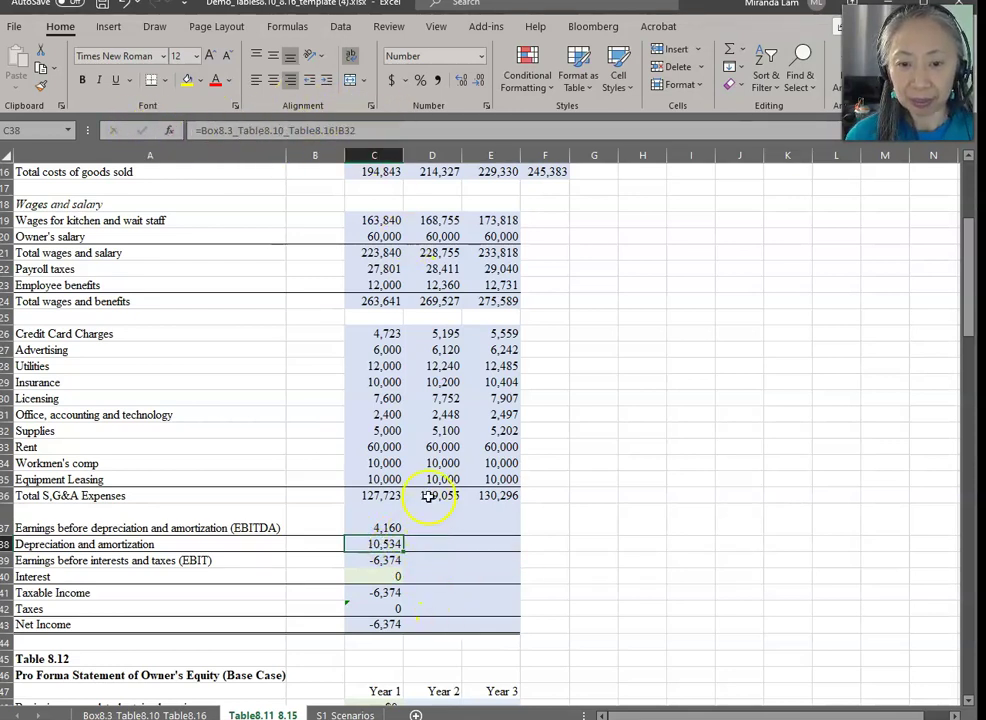
pyautogui.click(443, 478)
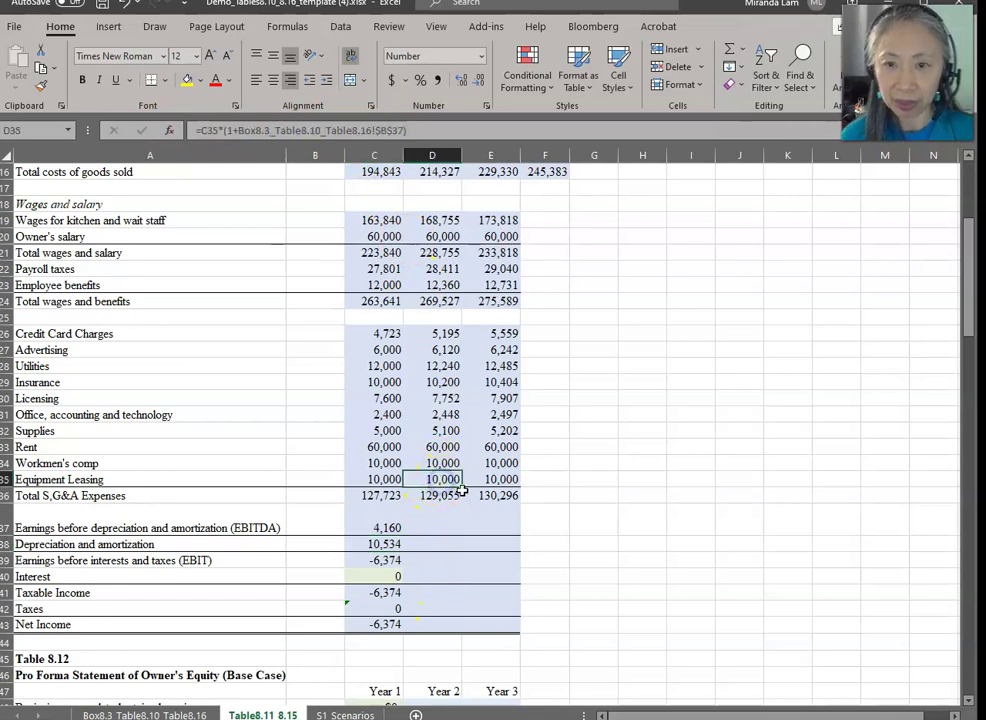
pyautogui.moveTo(463, 490); pyautogui.dragTo(515, 486)
pyautogui.hotkey('ctrl', 'c')
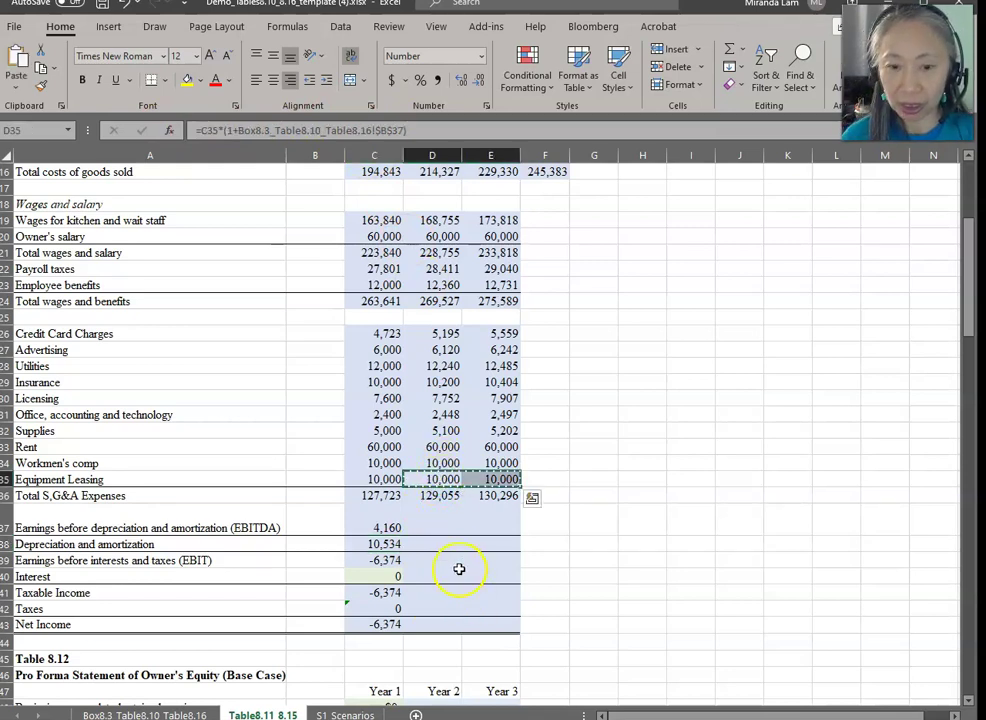
pyautogui.click(426, 541)
pyautogui.hotkey('ctrl', 'v')
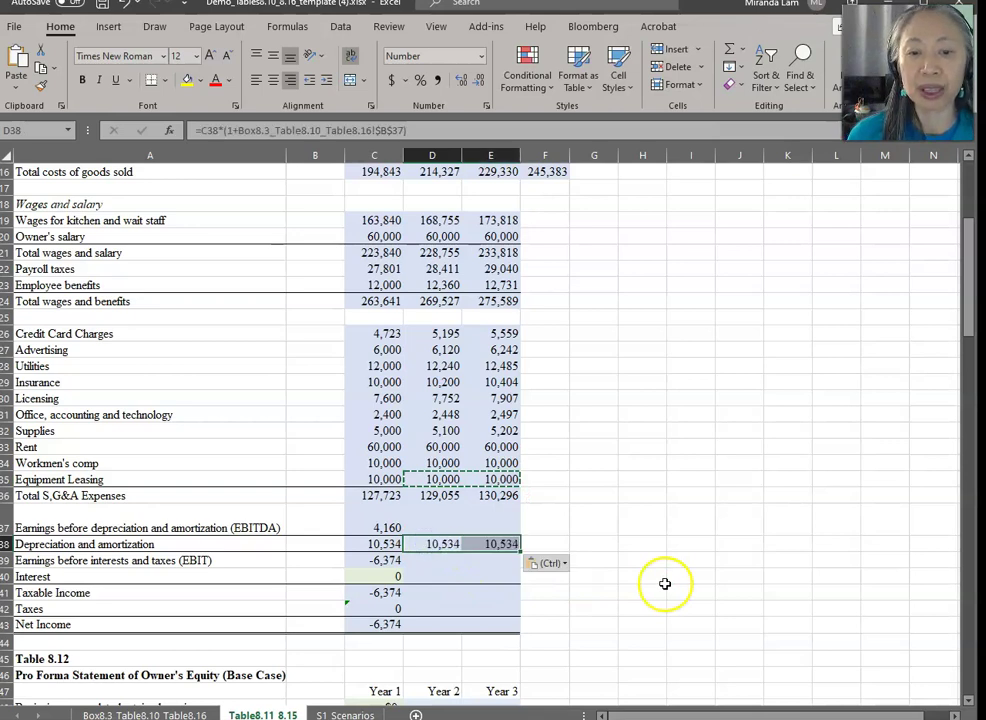
pyautogui.press('Escape')
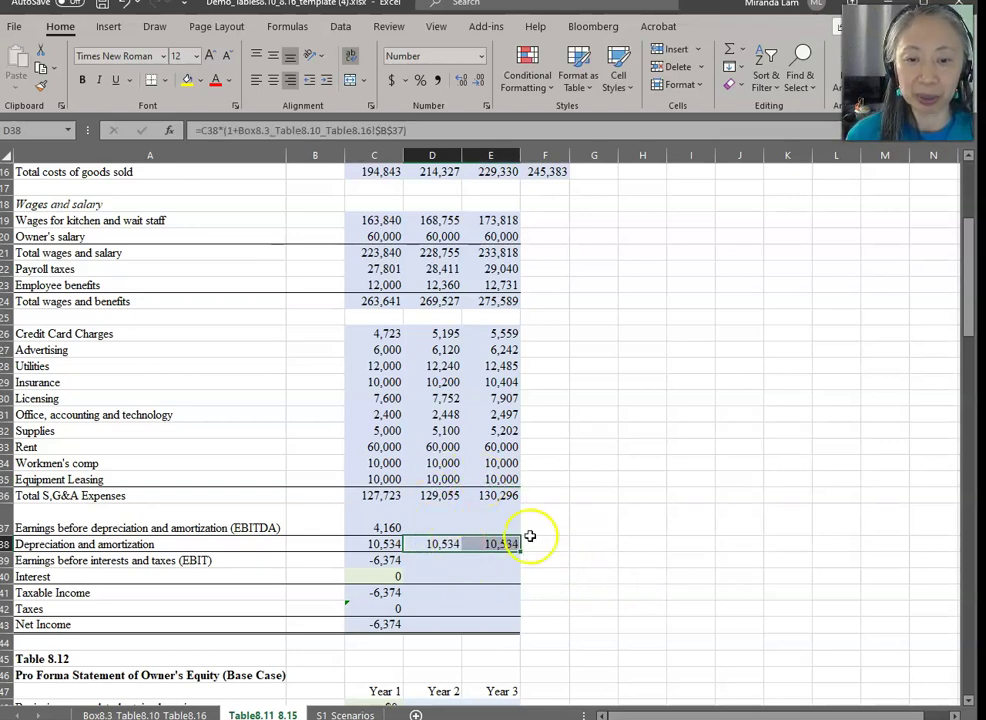
# Step: Copy the EBITDA formula in C37 and the EBIT formula in C39 across to column E for Years 2 and 3
pyautogui.click(375, 527)
pyautogui.hotkey('ctrl', 'c')
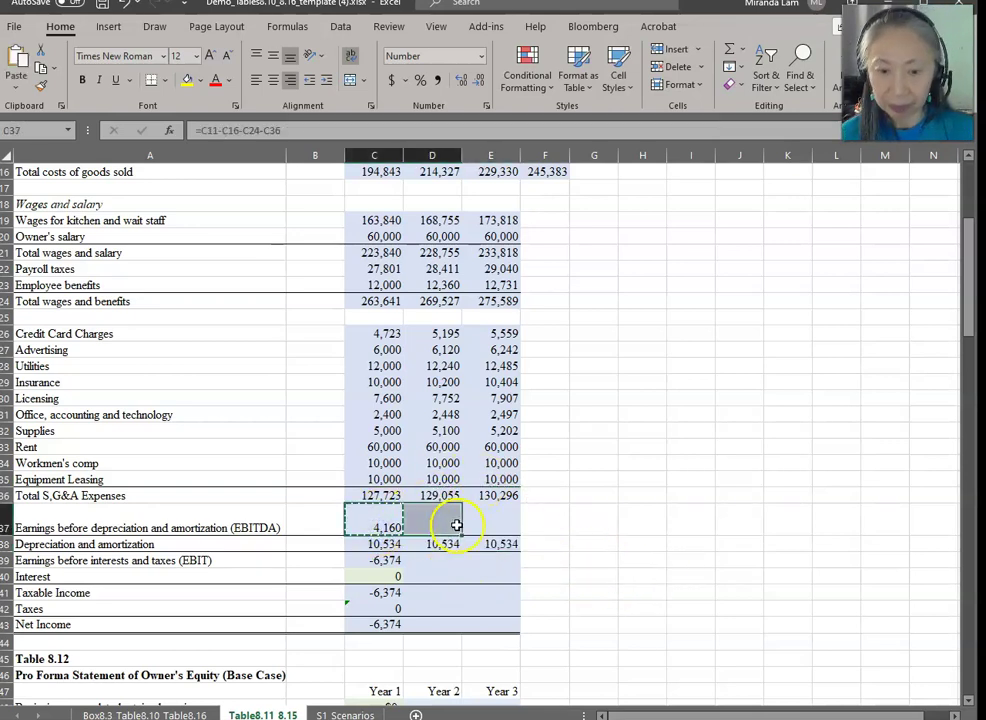
pyautogui.hotkey('ctrl', 'v')
pyautogui.press('Escape')
pyautogui.press('Left')
pyautogui.press('Down')
pyautogui.press('Down')
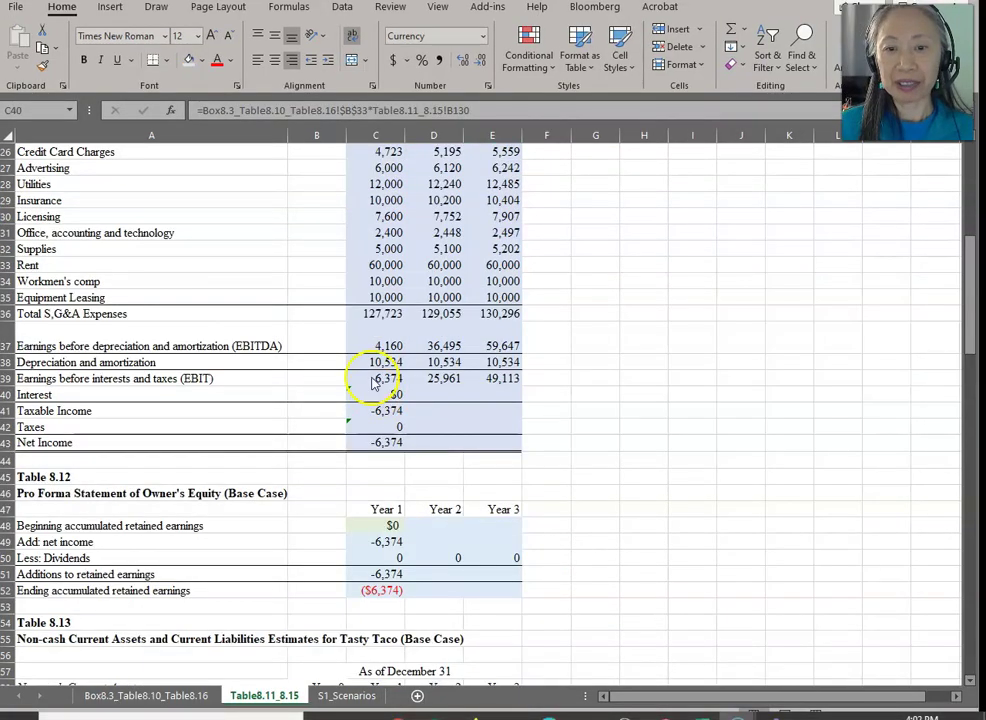
# Step: Copy the interest, taxable income, taxes and net income formulas in C40:C43 to D40:E43 for Years 2 and 3
pyautogui.click(362, 392)
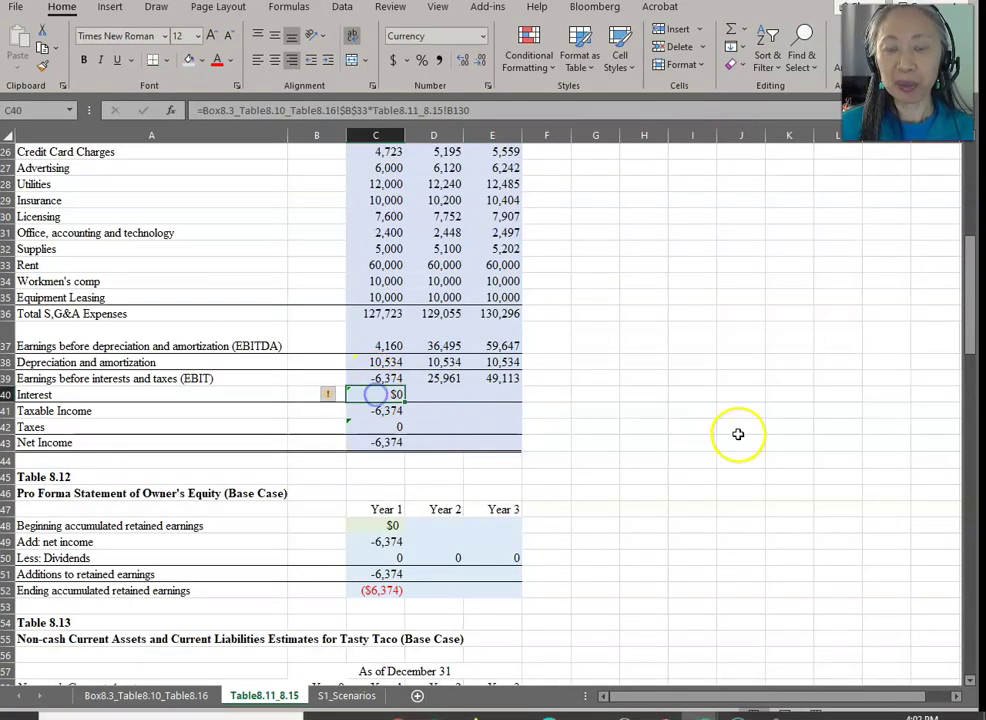
pyautogui.hotkey('shift', 'Down')
pyautogui.hotkey('shift', 'Down')
pyautogui.hotkey('shift', 'Down')
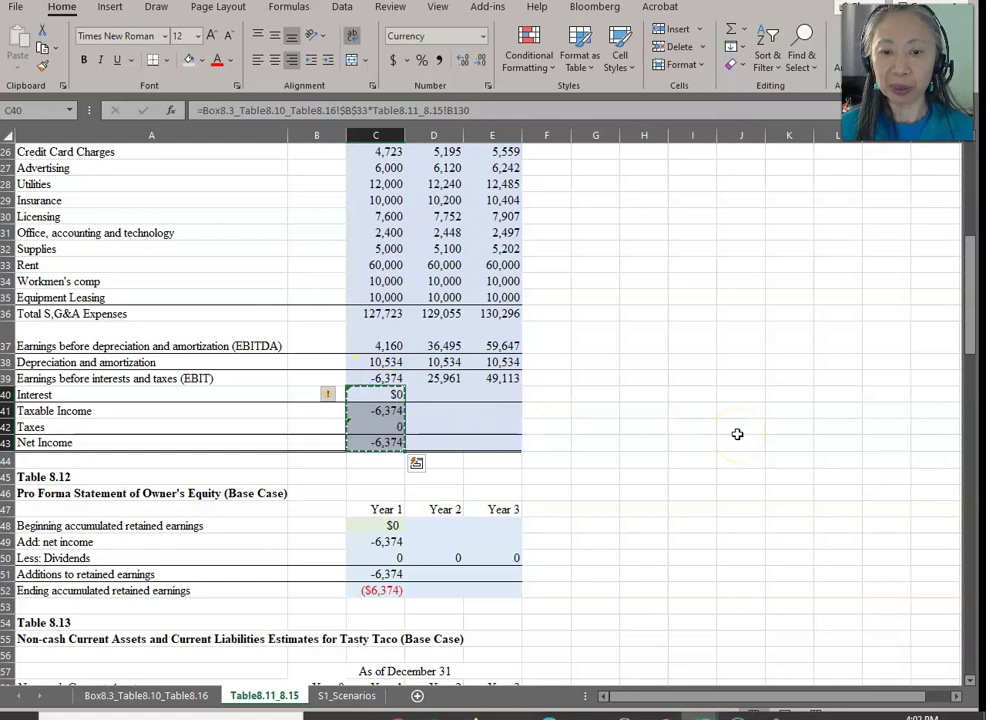
pyautogui.hotkey('ctrl', 'c')
pyautogui.press('Right')
pyautogui.hotkey('shift', 'Right')
pyautogui.press('Return')
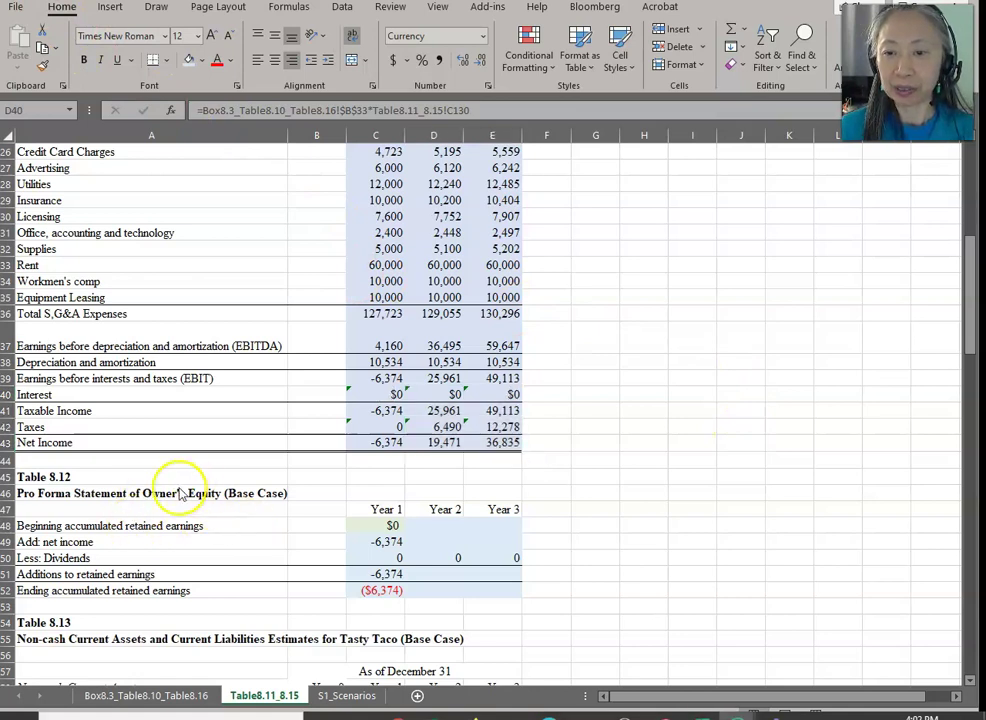
# Step: Link Year 2 beginning accumulated retained earnings in D48 of Table 8.12 to the Year 1 ending balance in C52
pyautogui.click(435, 525)
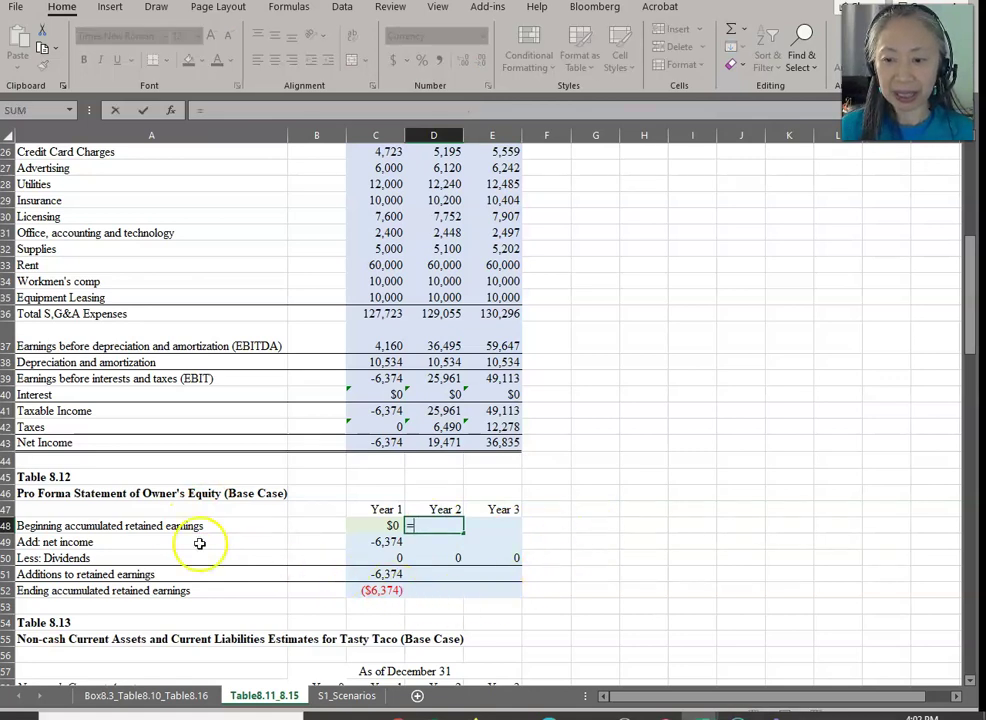
pyautogui.write('=')
pyautogui.click(357, 589)
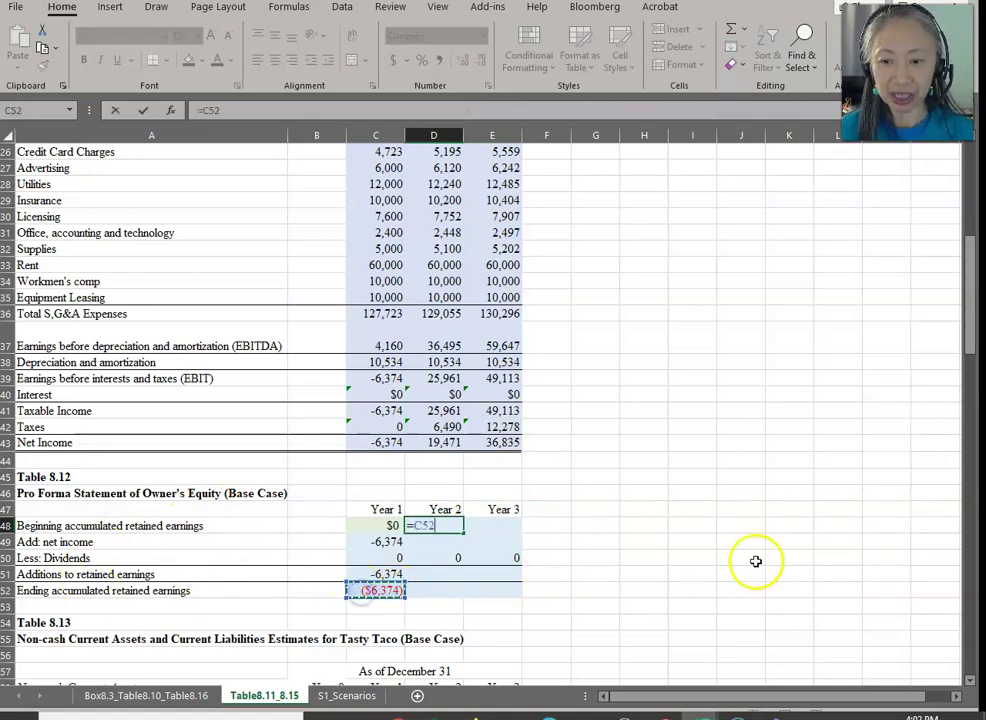
pyautogui.press('Return')
# Step: Copy the Year 1 owner's equity formulas in C49:C52, net income through ending retained earnings, to the Year 2 cells D49:D52
pyautogui.press('Left')
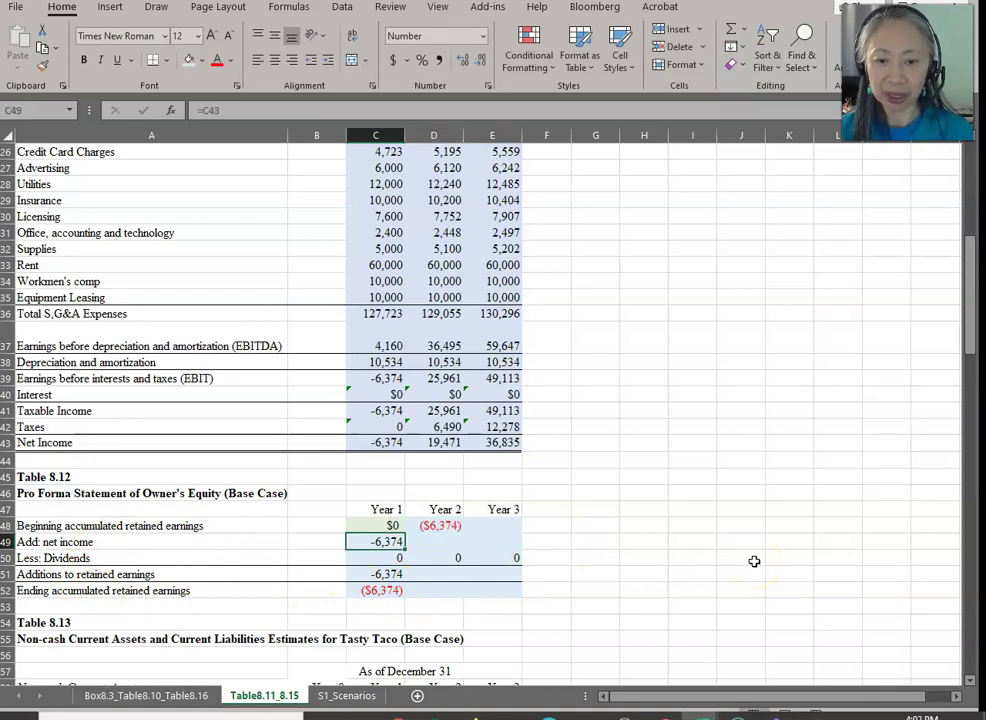
pyautogui.hotkey('shift', 'Down')
pyautogui.hotkey('shift', 'Down')
pyautogui.hotkey('shift', 'Down')
pyautogui.hotkey('ctrl', 'c')
pyautogui.press('Right')
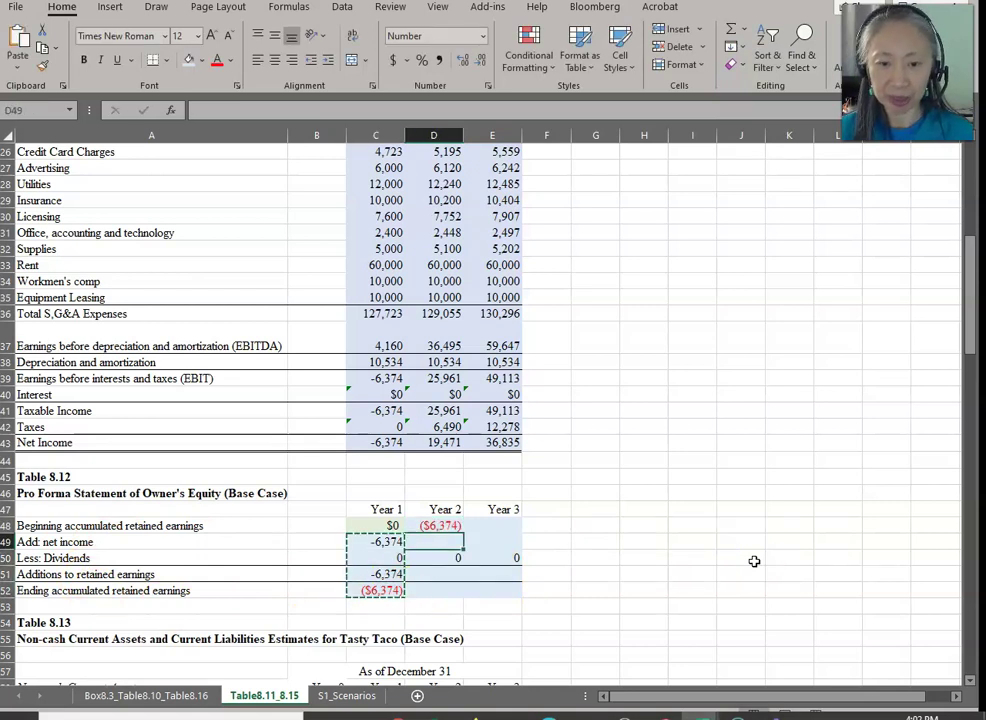
pyautogui.press('Return')
# Step: Copy the Year 2 owner's equity formulas in D48:D52 to E48:E52 for Year 3
pyautogui.press('Up')
pyautogui.hotkey('shift', 'Down')
pyautogui.hotkey('shift', 'Down')
pyautogui.hotkey('shift', 'Down')
pyautogui.hotkey('shift', 'Down')
pyautogui.hotkey('ctrl', 'c')
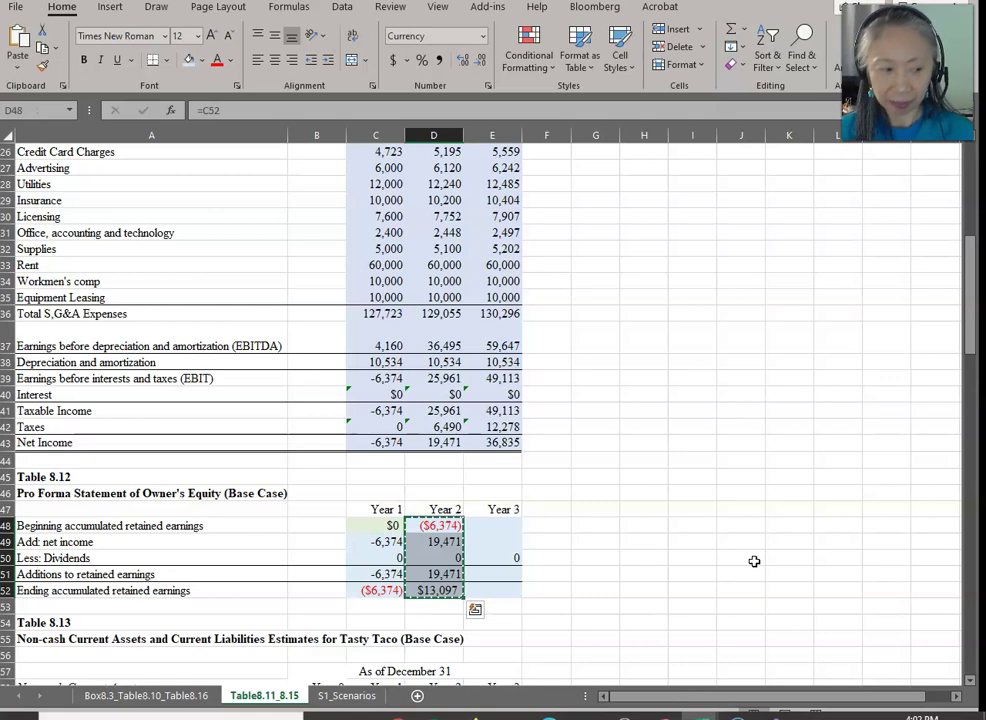
pyautogui.press('Right')
pyautogui.hotkey('ctrl', 'v')
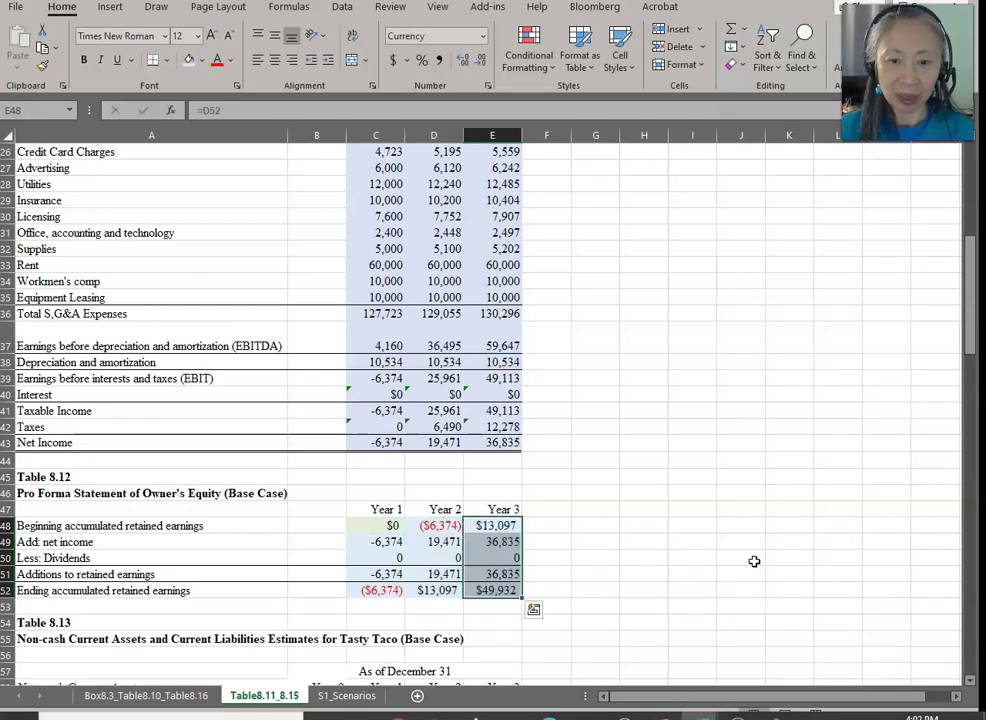
pyautogui.click(537, 489)
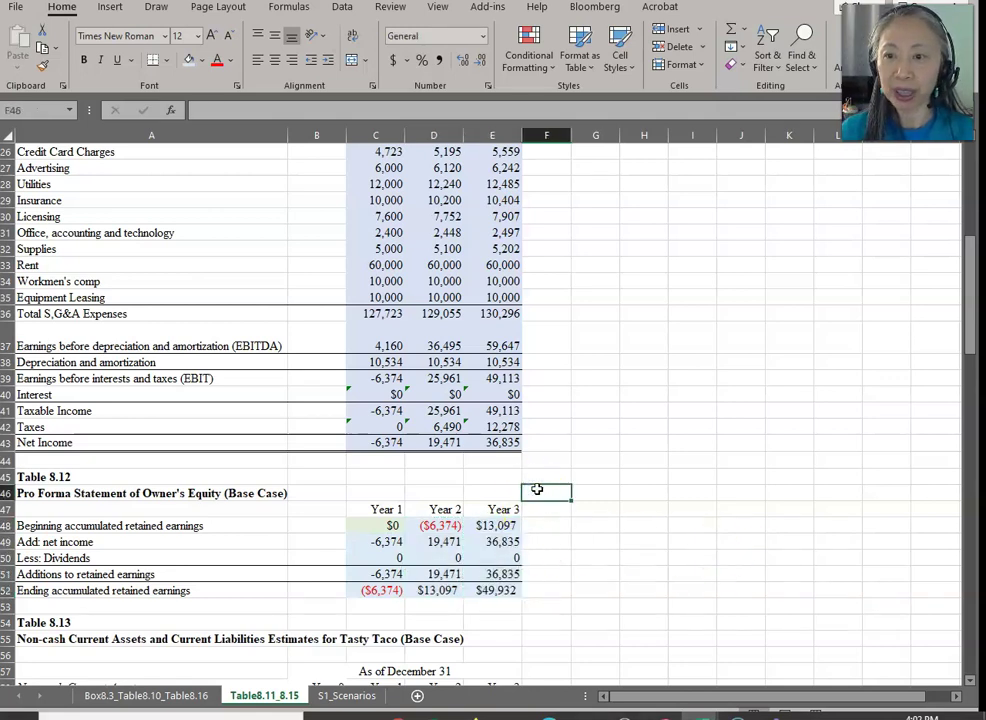